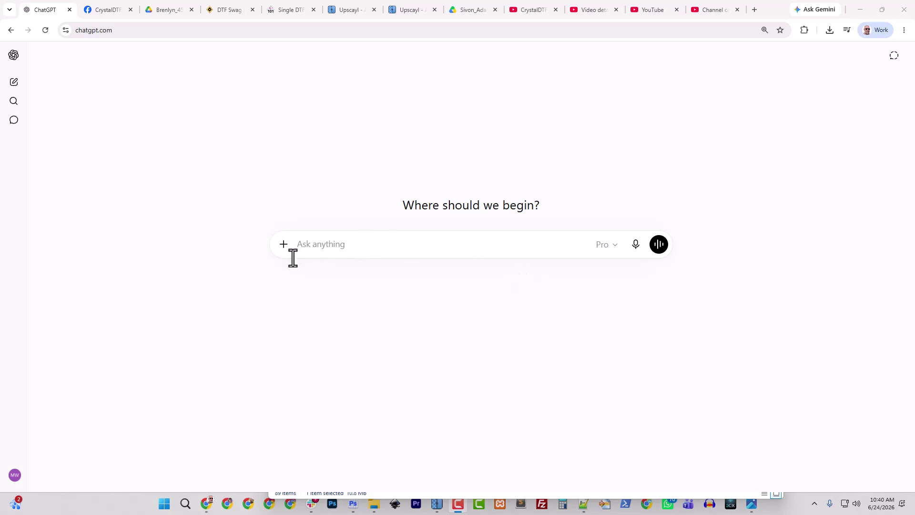
Prompt ChatGPT for an image of MERRY in black block collegiate lettering on white, with a flat top and arched bottom, suitable for vector tracing.
{"action": "left_click", "coordinate": [600, 249]}
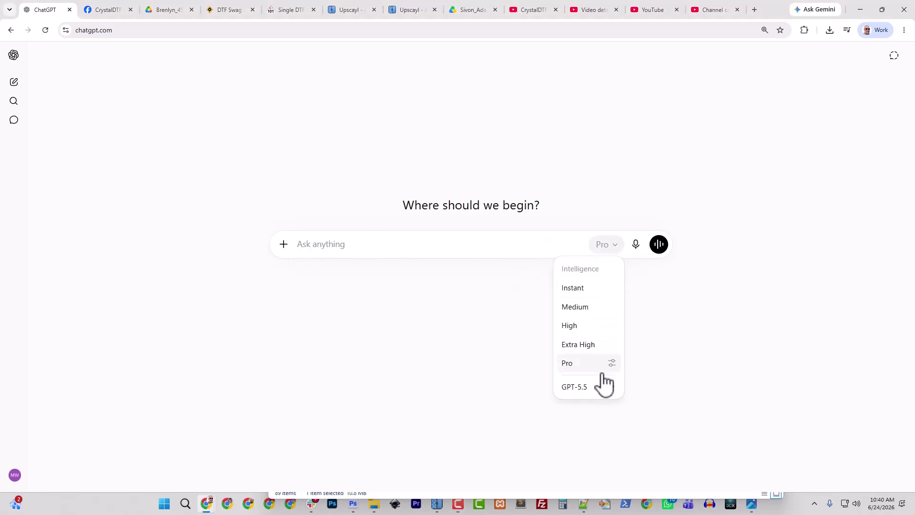
{"action": "mouse_move", "coordinate": [601, 396]}
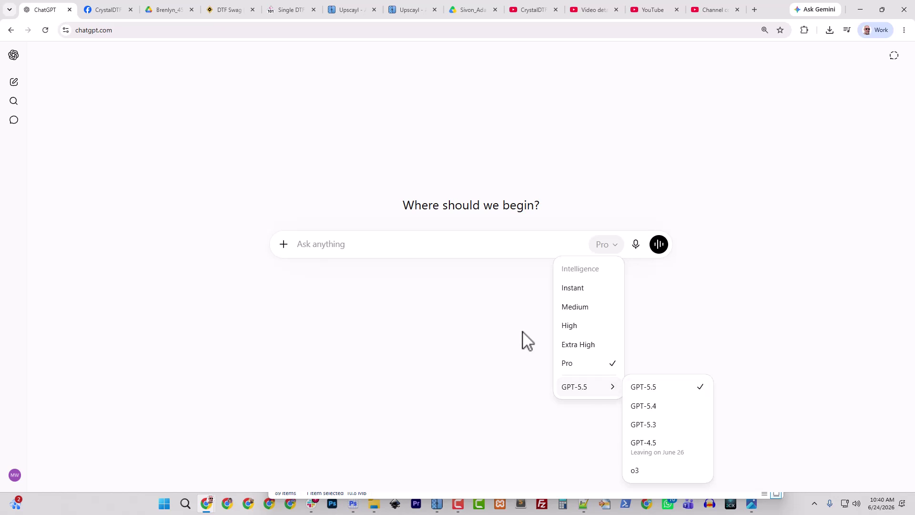
{"action": "left_click", "coordinate": [316, 243]}
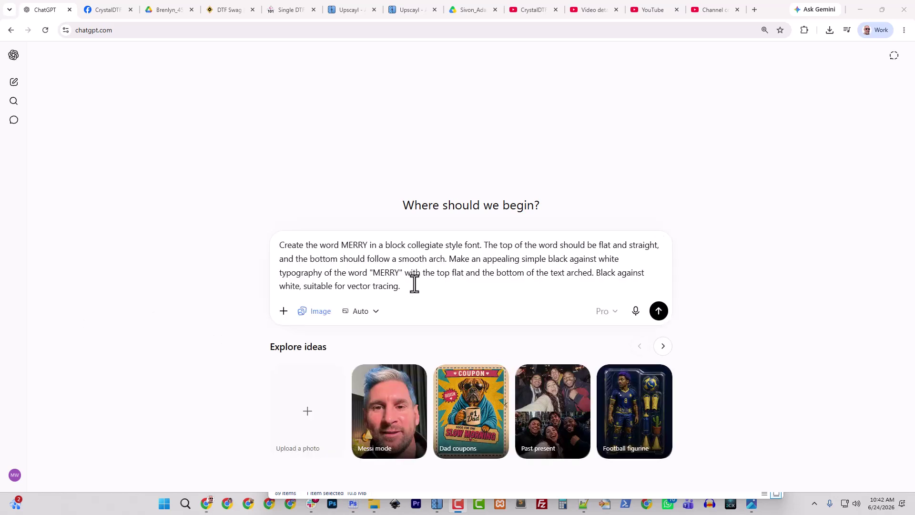
{"action": "left_click_drag", "start_coordinate": [278, 245], "coordinate": [409, 284]}
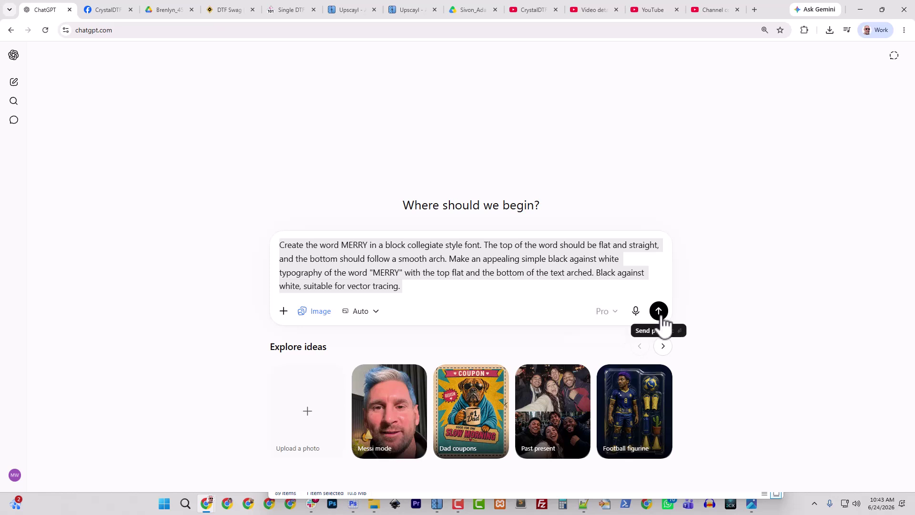
{"action": "left_click", "coordinate": [658, 311]}
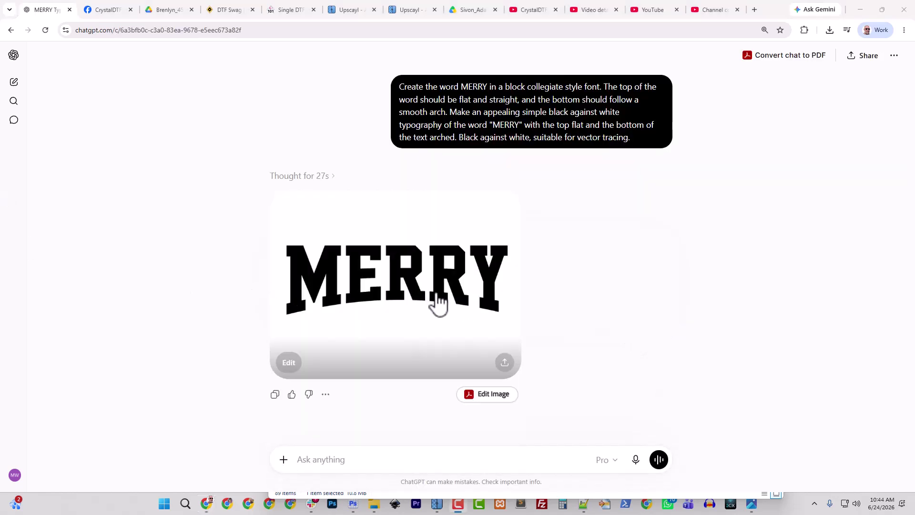
Open the generated MERRY image at full size, download it and show the file in the Downloads folder.
{"action": "left_click", "coordinate": [484, 316]}
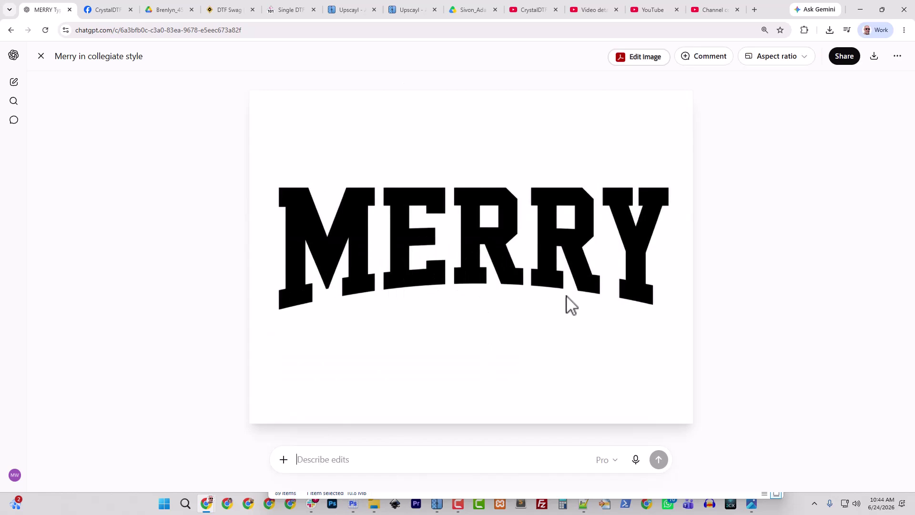
{"action": "left_click", "coordinate": [874, 55]}
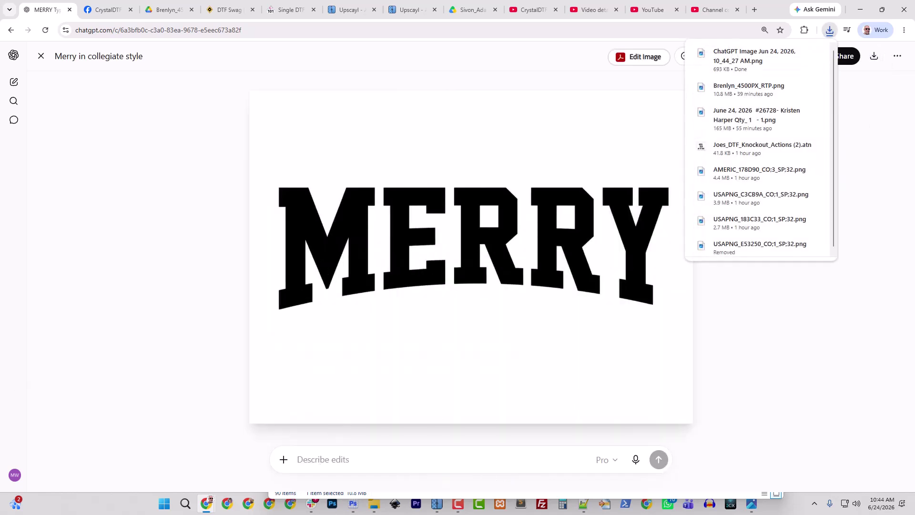
{"action": "left_click", "coordinate": [818, 56]}
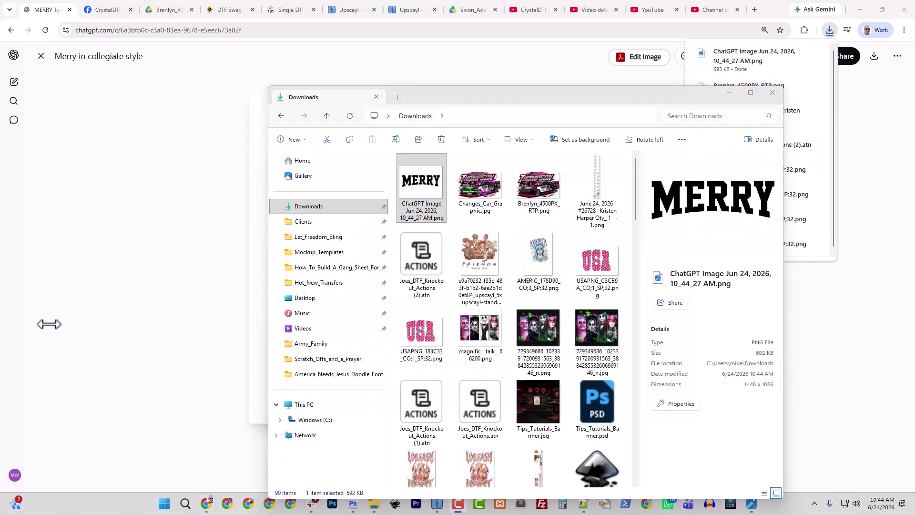
Switch to Upscayl, load the downloaded MERRY image and upscale it at an image scale of 2X.
{"action": "left_click", "coordinate": [436, 504]}
{"action": "left_click", "coordinate": [38, 143]}
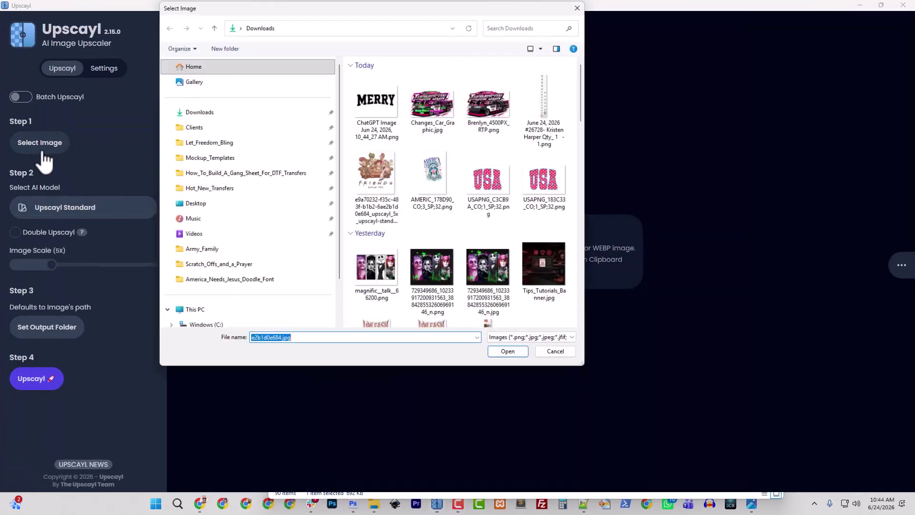
{"action": "left_click", "coordinate": [376, 109]}
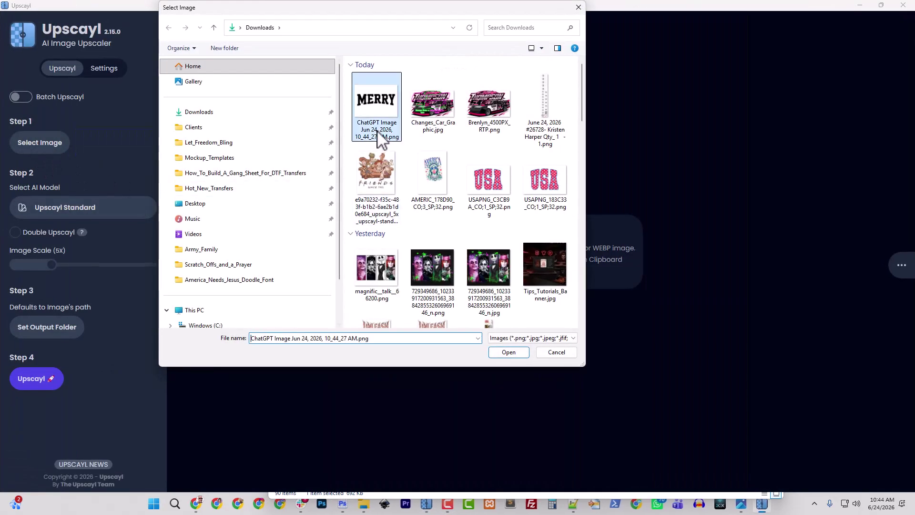
{"action": "left_click", "coordinate": [508, 353]}
{"action": "left_click_drag", "start_coordinate": [51, 265], "coordinate": [24, 265]}
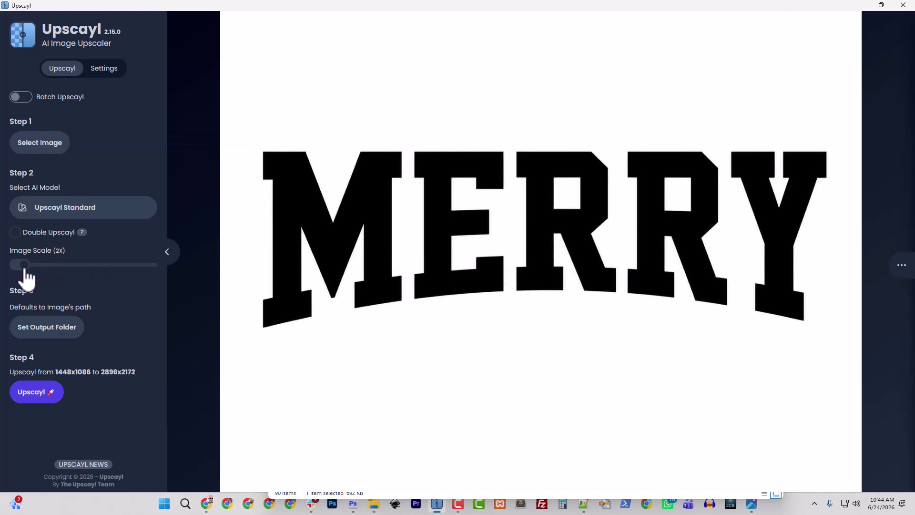
{"action": "left_click", "coordinate": [32, 392]}
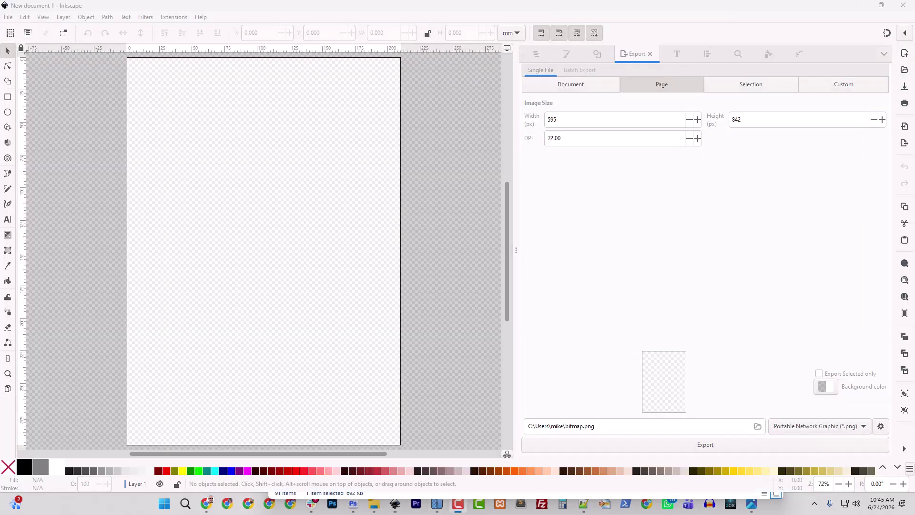
Import the upscaled MERRY PNG from the Downloads folder into the blank Inkscape document as an embedded image.
{"action": "left_click", "coordinate": [374, 503]}
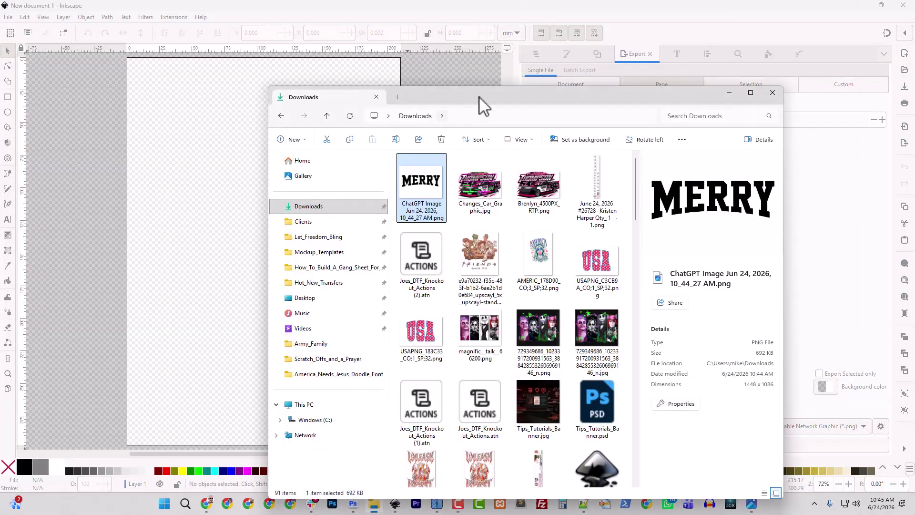
{"action": "left_click_drag", "start_coordinate": [482, 106], "coordinate": [286, 112]}
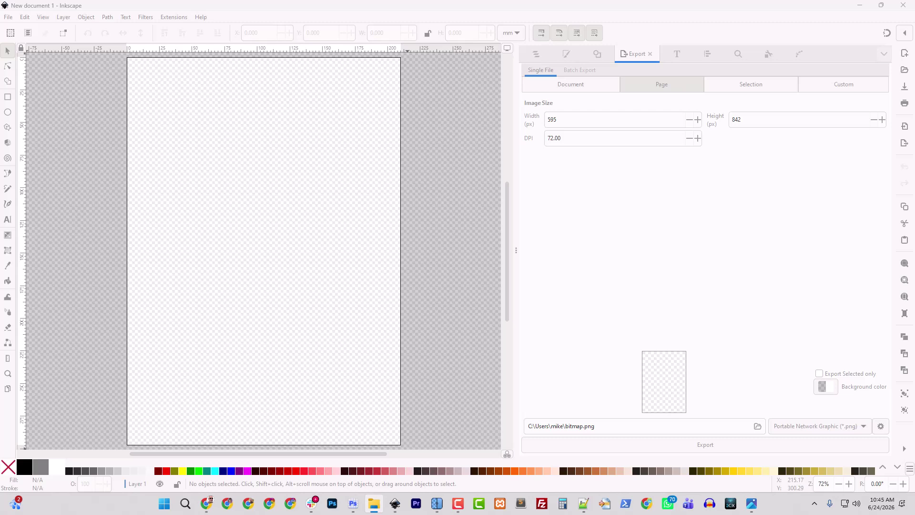
{"action": "left_click_drag", "start_coordinate": [303, 267], "coordinate": [315, 259]}
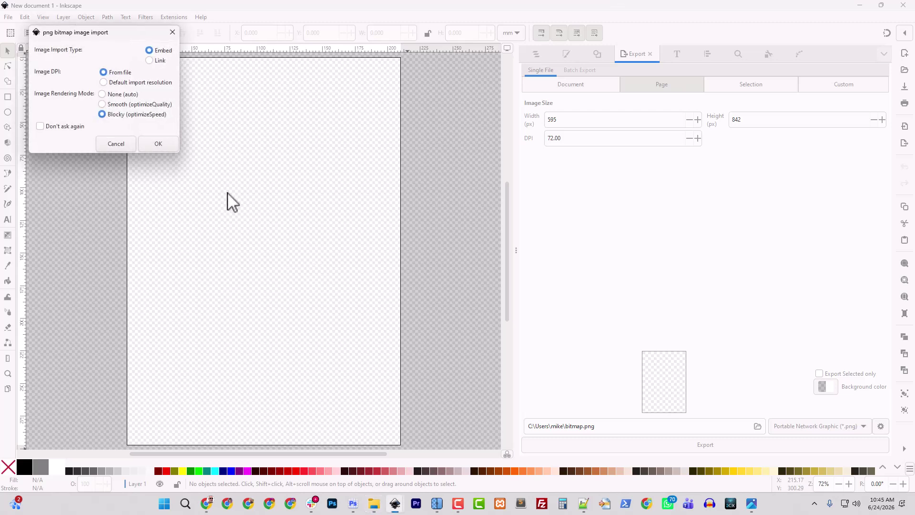
{"action": "left_click", "coordinate": [164, 145]}
{"action": "left_click", "coordinate": [456, 279]}
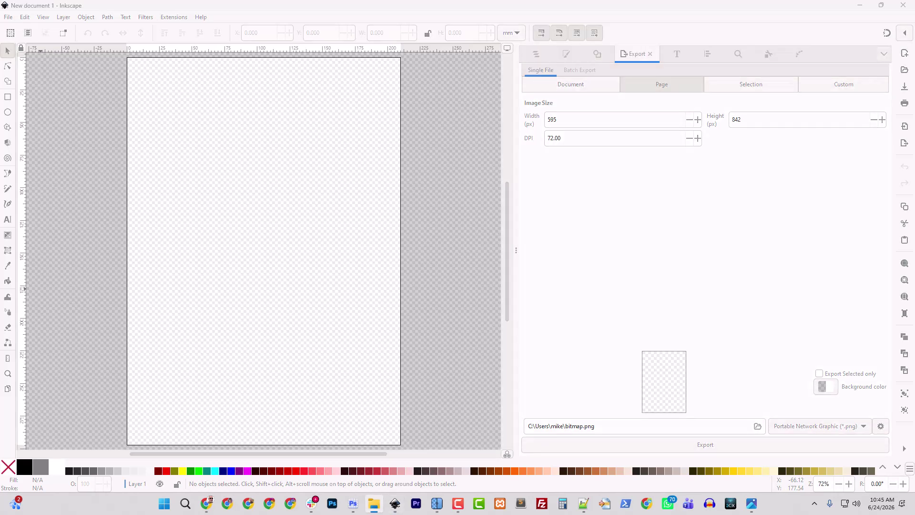
{"action": "left_click_drag", "start_coordinate": [59, 286], "coordinate": [285, 263]}
{"action": "left_click", "coordinate": [183, 168]}
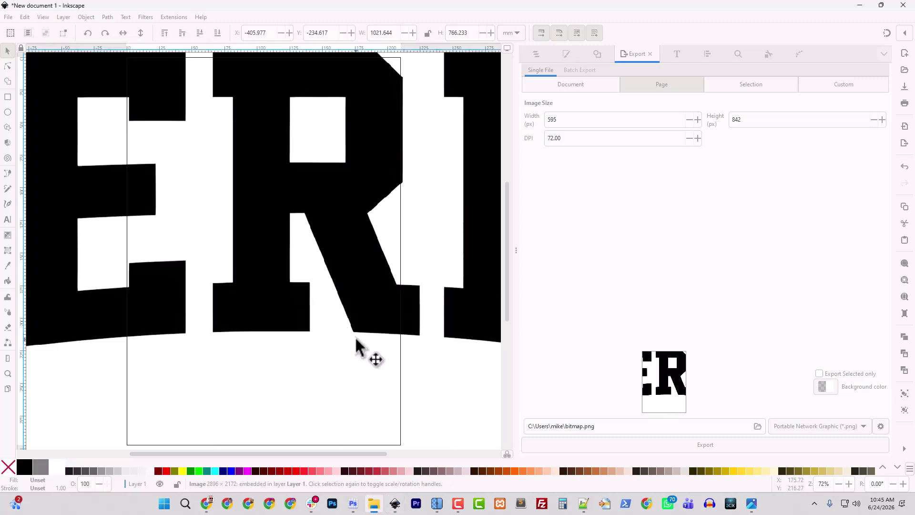
Stretch the MERRY image upward to a height of about 958 mm, keeping its width and lower edge fixed.
{"action": "key", "text": "minus"}
{"action": "key", "text": "minus"}
{"action": "key", "text": "minus"}
{"action": "key", "text": "minus"}
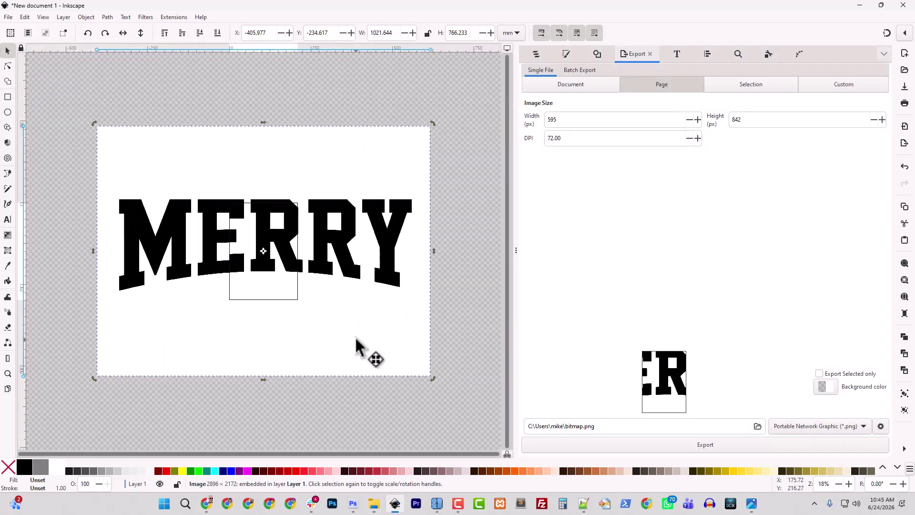
{"action": "left_click", "coordinate": [262, 193]}
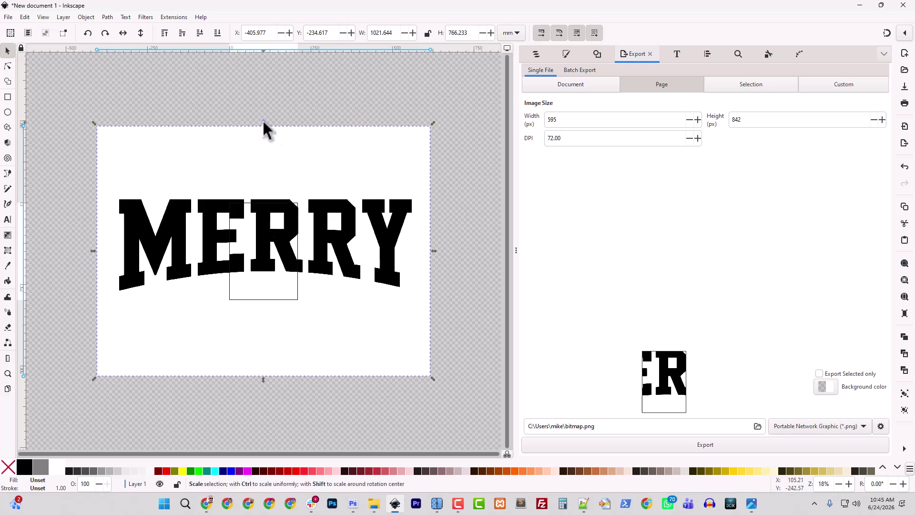
{"action": "left_click_drag", "start_coordinate": [263, 122], "coordinate": [264, 61]}
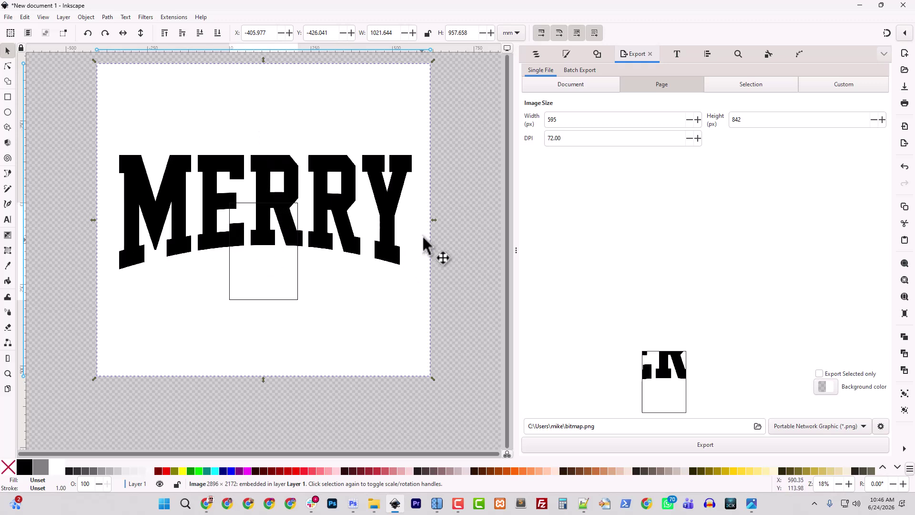
Trace the stretched MERRY image into a vector path with a single-scan Brightness cutoff at threshold 0.450.
{"action": "left_click", "coordinate": [598, 54]}
{"action": "left_click", "coordinate": [716, 447]}
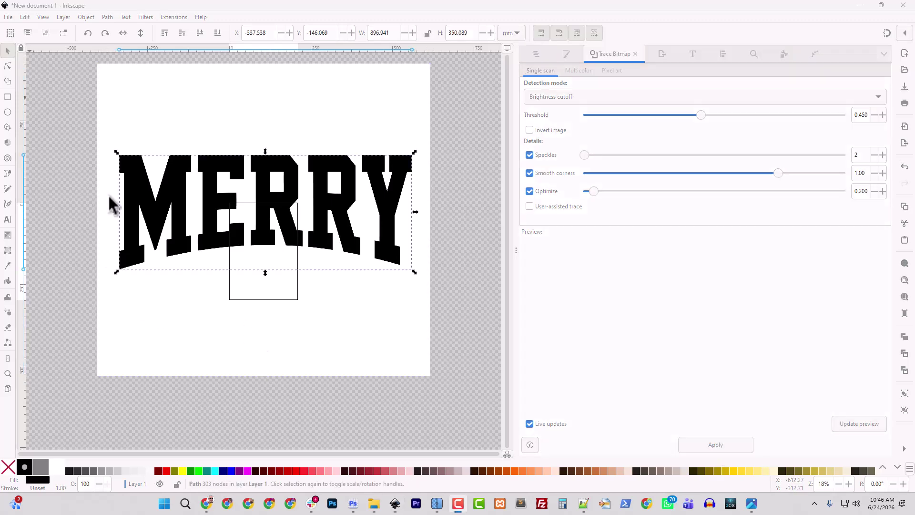
Delete the original bitmap image beneath the traced path and resize the page to fit the MERRY lettering.
{"action": "left_click", "coordinate": [535, 55]}
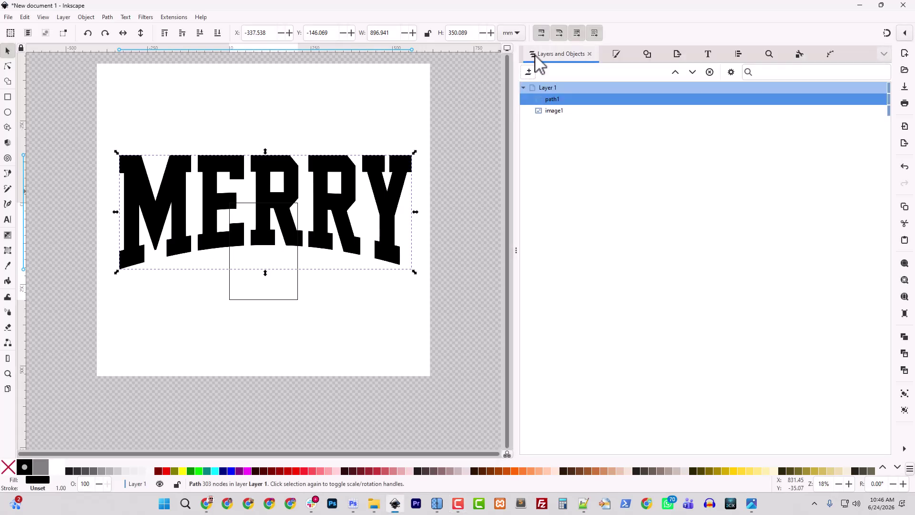
{"action": "left_click", "coordinate": [553, 112]}
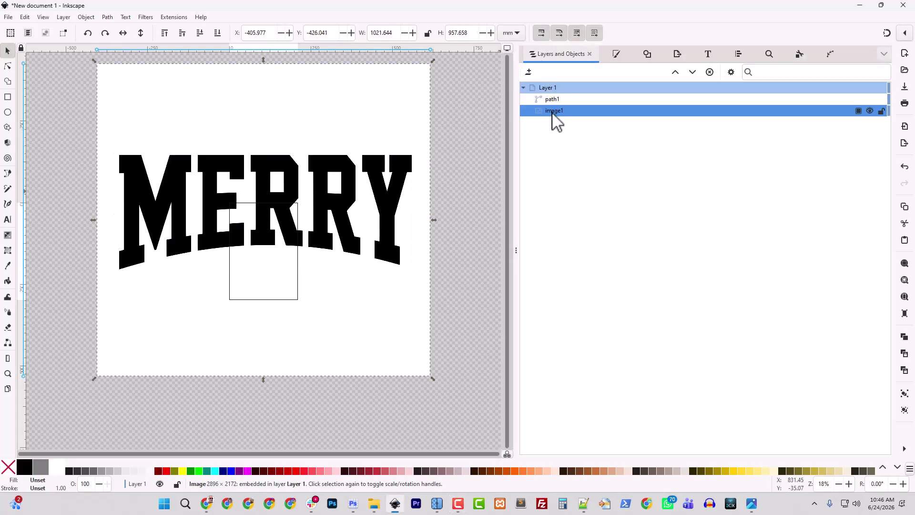
{"action": "key", "text": "Delete"}
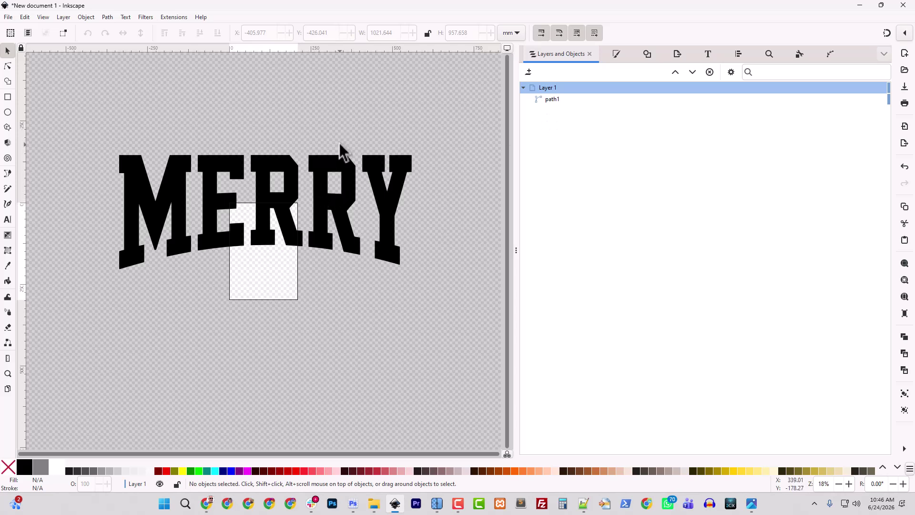
{"action": "key", "text": "ctrl+shift+r"}
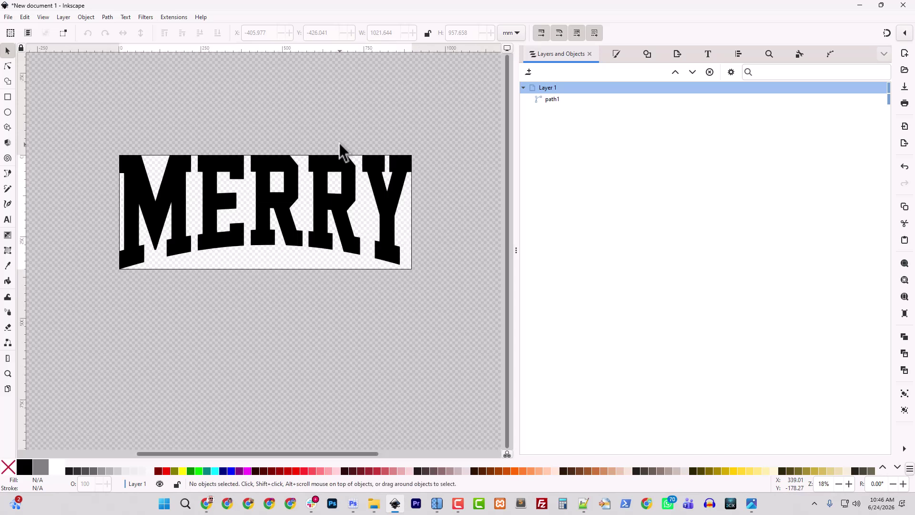
Begin saving the document, and create and open a folder named Merry_Christmas_Southern_Bow_and_Tree in Downloads.
{"action": "left_click", "coordinate": [8, 18]}
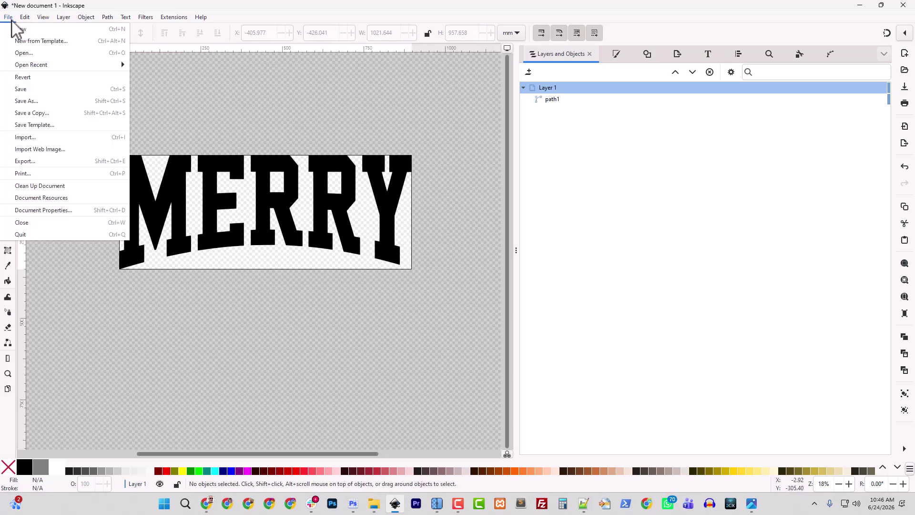
{"action": "left_click", "coordinate": [45, 113]}
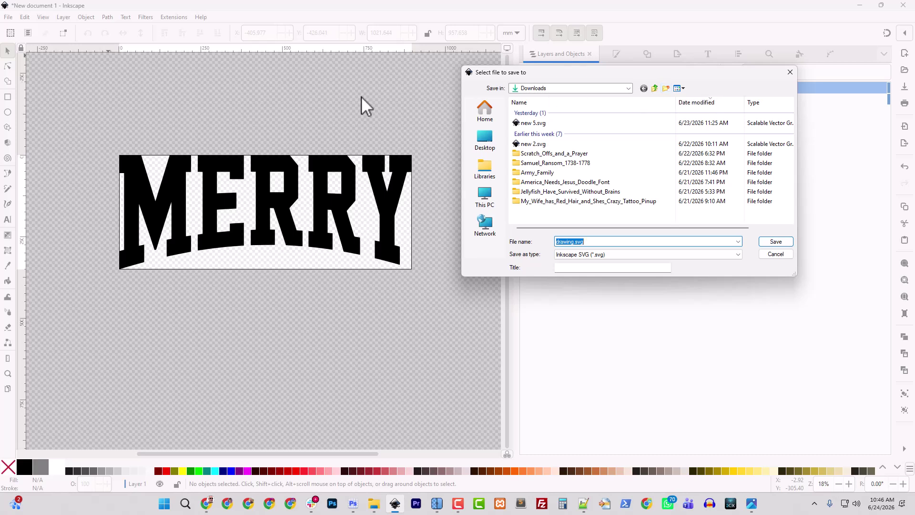
{"action": "left_click", "coordinate": [666, 88]}
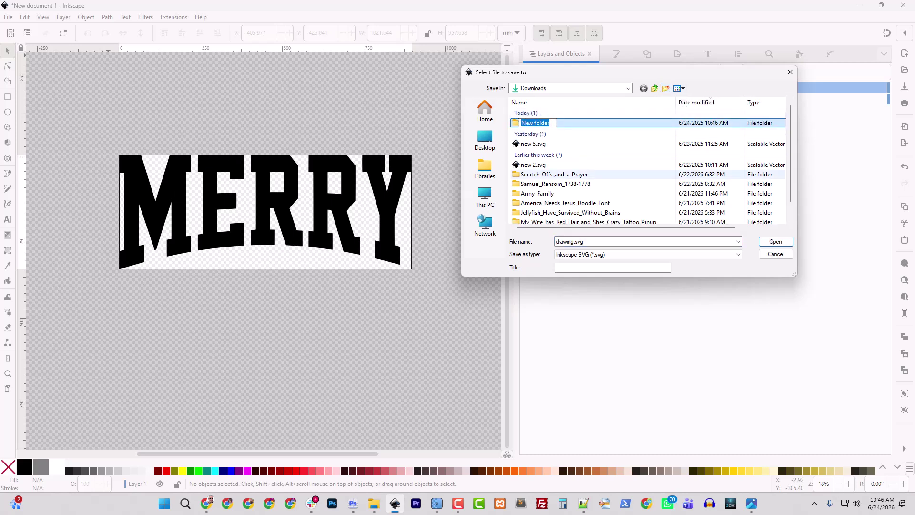
{"action": "type", "text": "Merry_Christmas_Southern_Bow_and_Tree"}
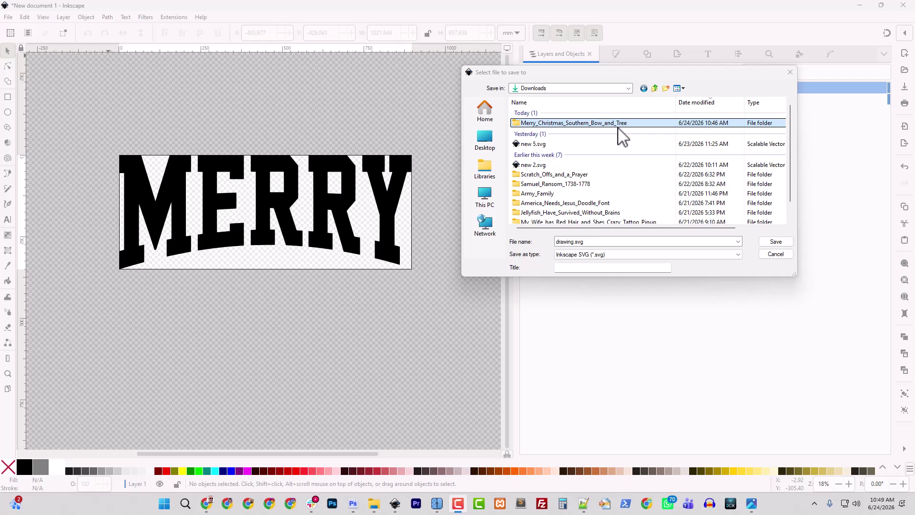
{"action": "double_click", "coordinate": [585, 124]}
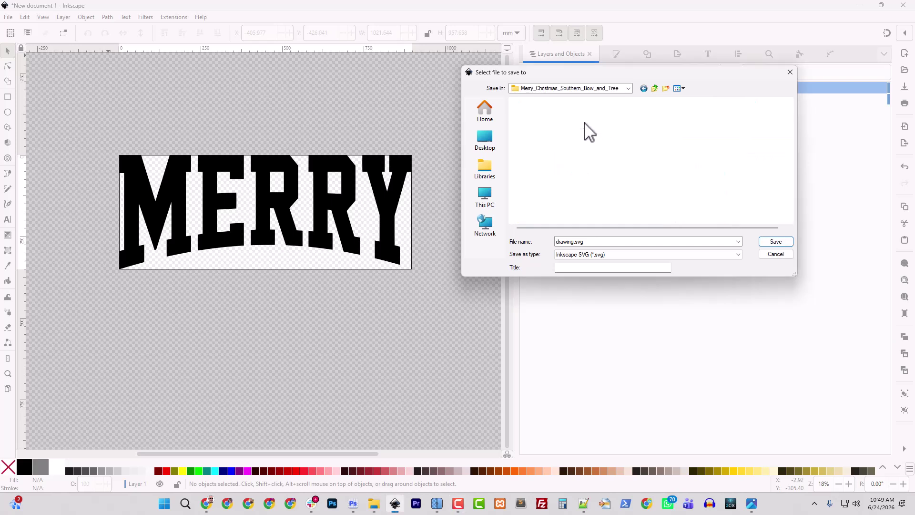
Create a subfolder named pieces and save the drawing in it as merry.svg in Inkscape SVG format.
{"action": "double_click", "coordinate": [572, 241]}
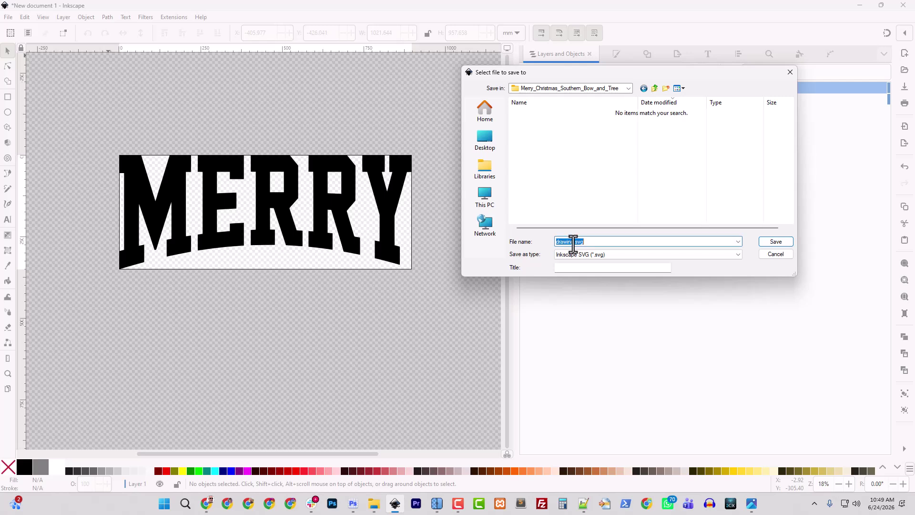
{"action": "left_click", "coordinate": [665, 89]}
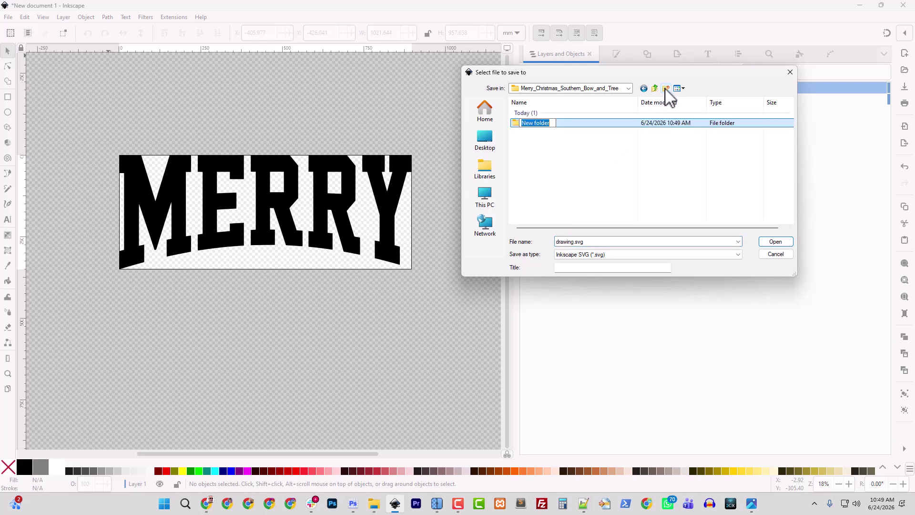
{"action": "type", "text": "pieces"}
{"action": "key", "text": "Return"}
{"action": "key", "text": "Return"}
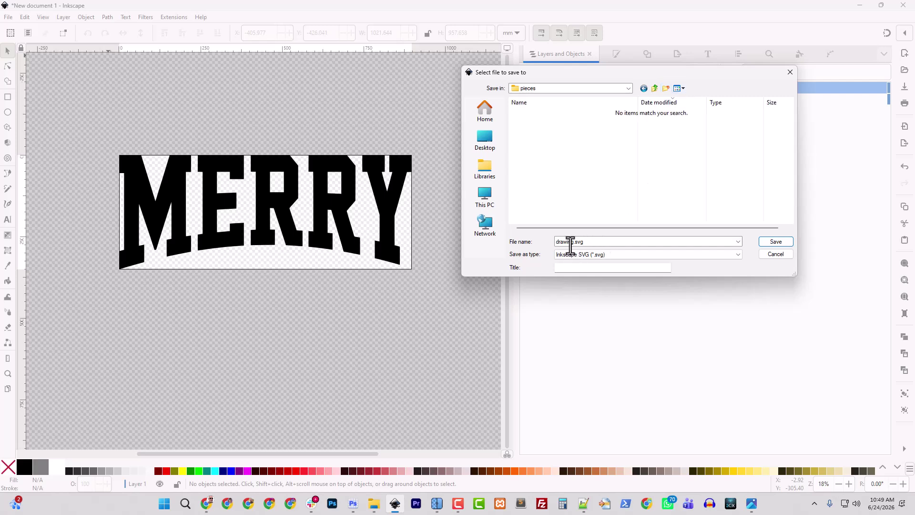
{"action": "double_click", "coordinate": [571, 241]}
{"action": "type", "text": "merry"}
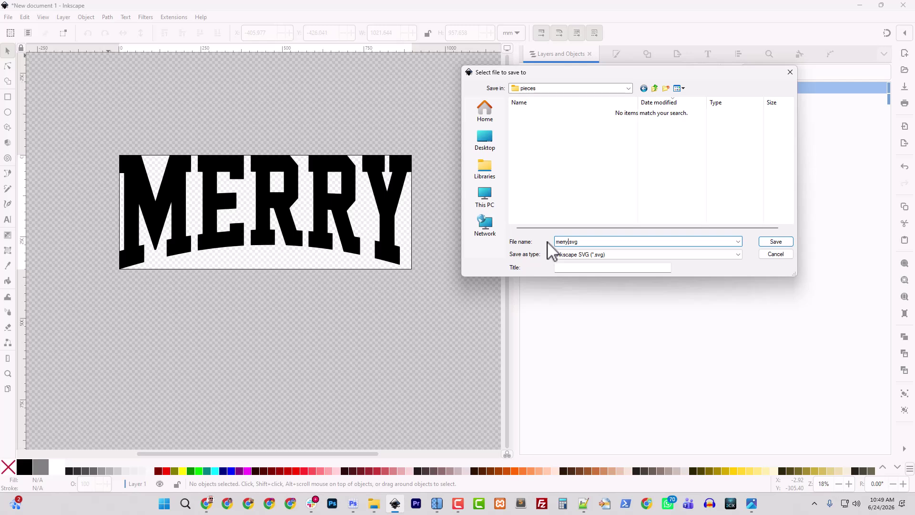
{"action": "key", "text": "Return"}
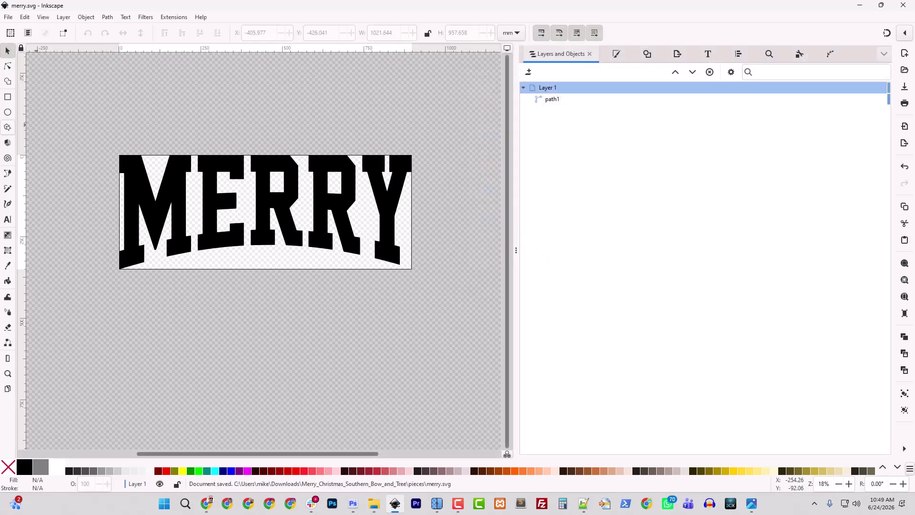
Switch to ChatGPT and, in a new chat, generate an image of a seamless flat red disco ball pattern with bright sparkles and twinkles.
{"action": "key", "text": "alt+Tab"}
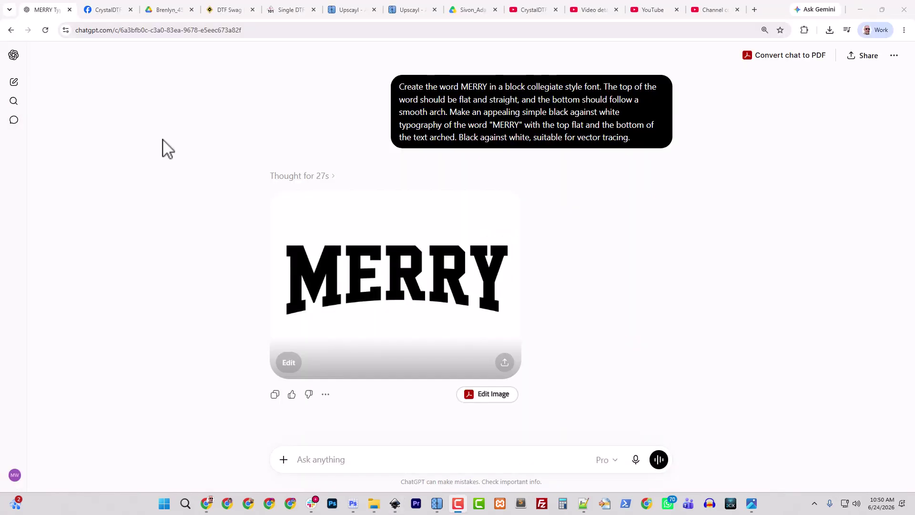
{"action": "left_click", "coordinate": [14, 85]}
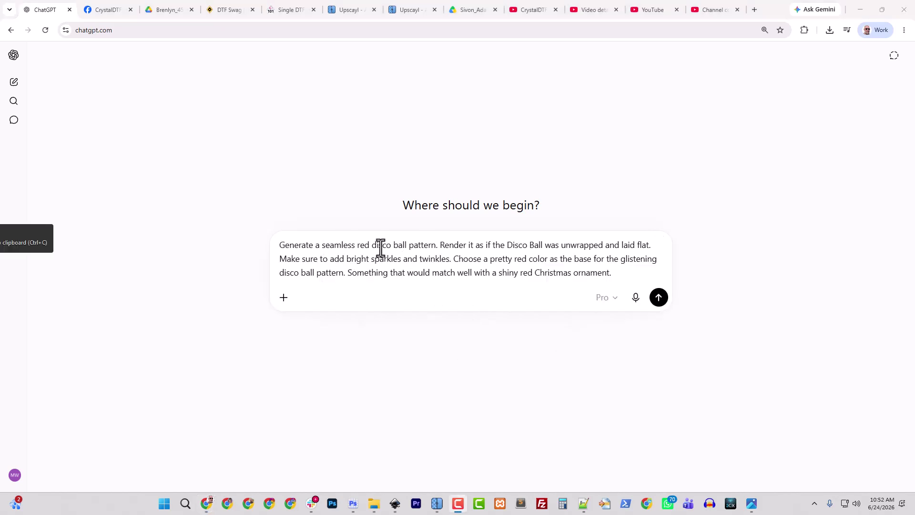
{"action": "left_click", "coordinate": [284, 296]}
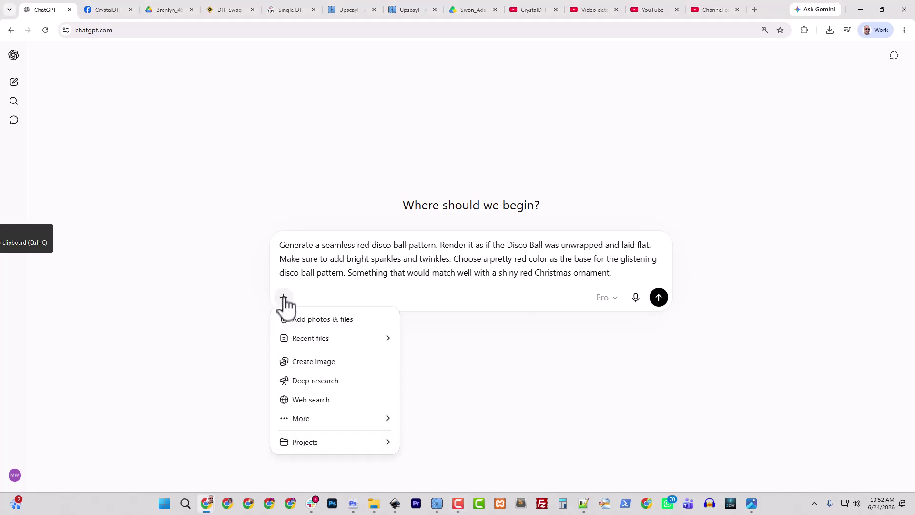
{"action": "left_click", "coordinate": [313, 364]}
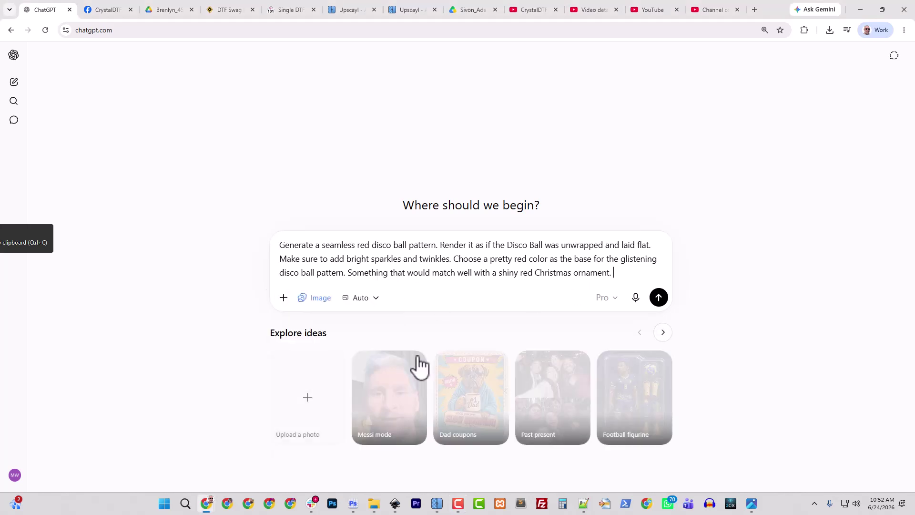
{"action": "left_click", "coordinate": [662, 299]}
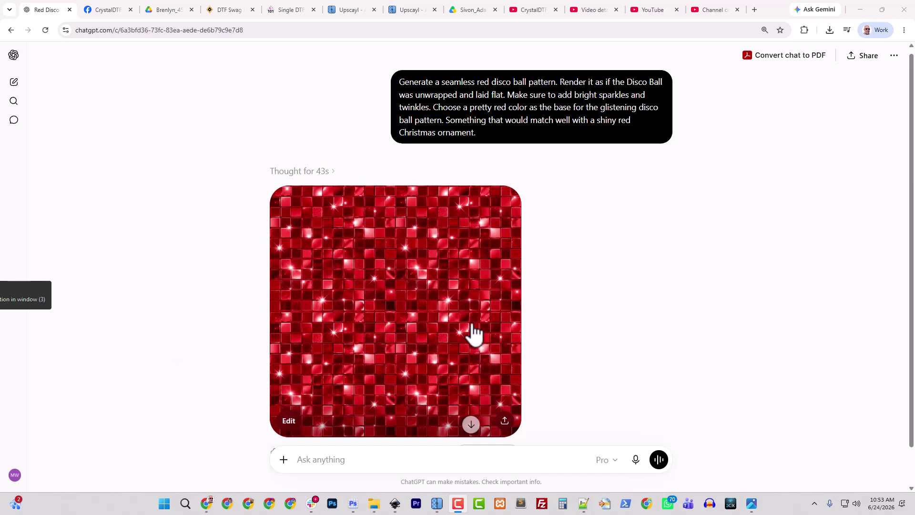
Download the generated disco ball pattern and upscale it in Upscayl at 3X image scale.
{"action": "left_click", "coordinate": [474, 333]}
{"action": "left_click", "coordinate": [873, 57]}
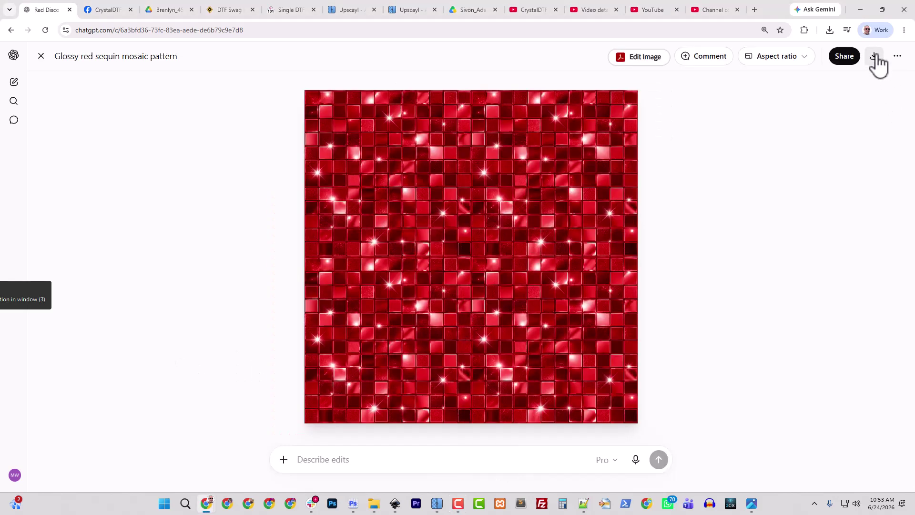
{"action": "key", "text": "alt+Tab"}
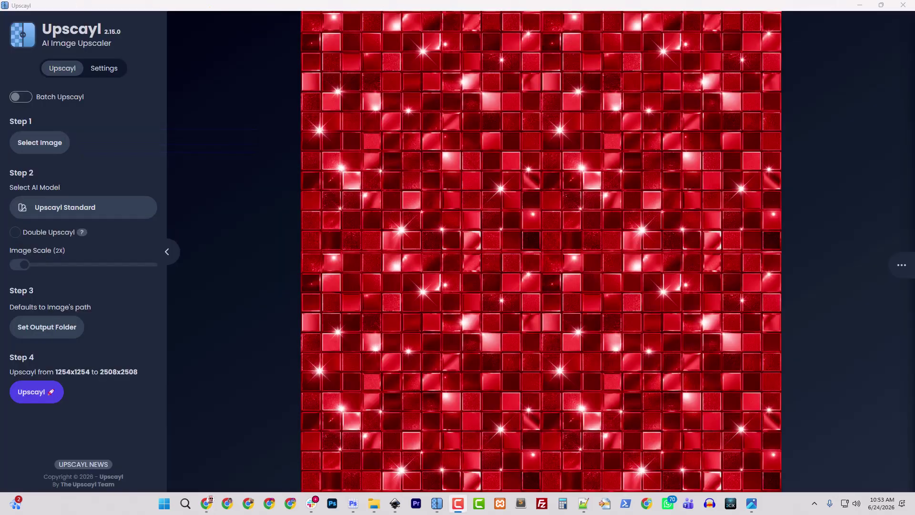
{"action": "left_click_drag", "start_coordinate": [25, 261], "coordinate": [39, 267]}
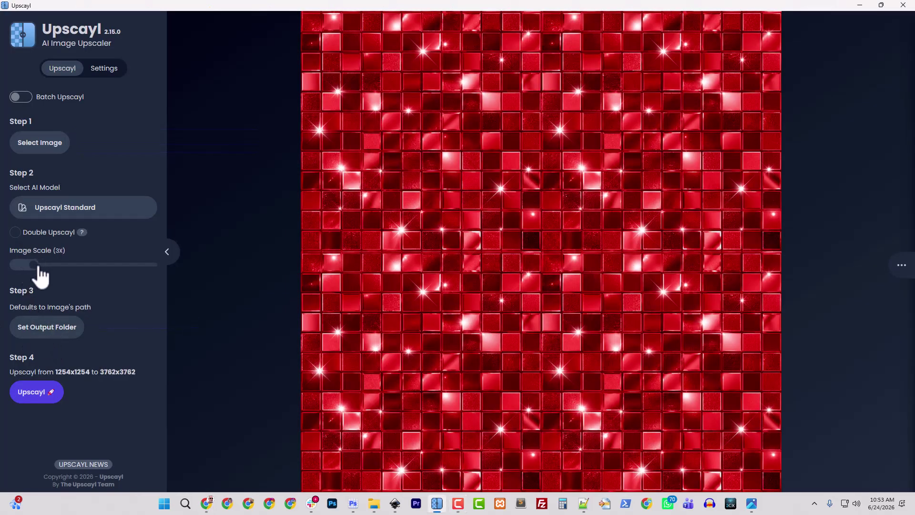
{"action": "left_click", "coordinate": [40, 397]}
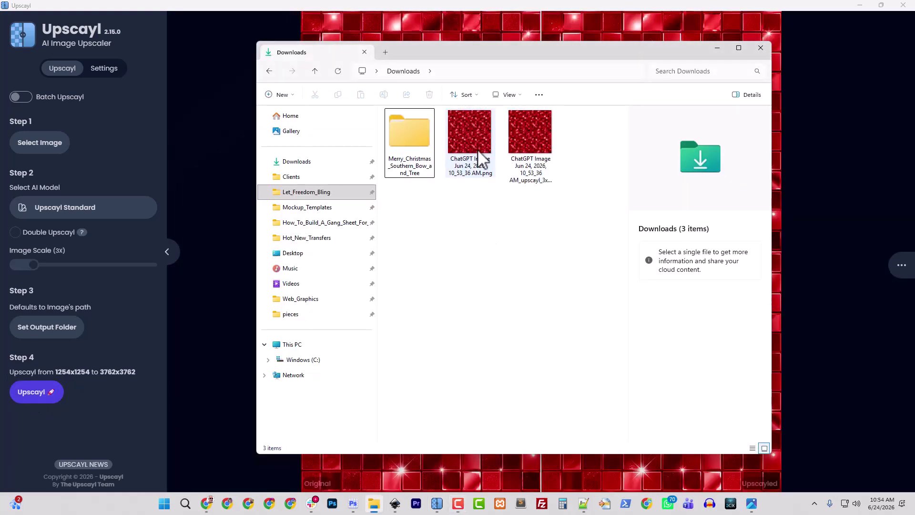
Delete the original disco ball image from Downloads and rename the upscaled copy Disco_Pattern.
{"action": "left_click", "coordinate": [457, 167]}
{"action": "key", "text": "Delete"}
{"action": "left_click", "coordinate": [485, 180]}
{"action": "right_click", "coordinate": [484, 179]}
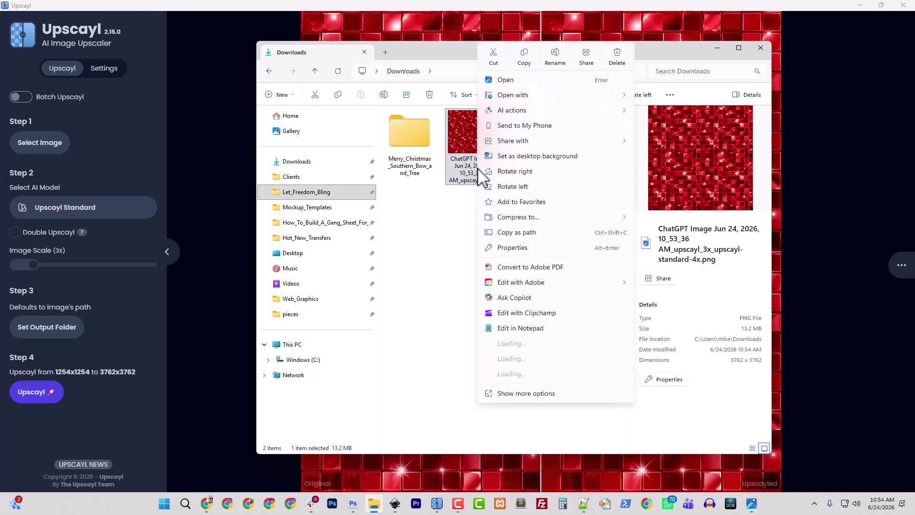
{"action": "left_click", "coordinate": [553, 62]}
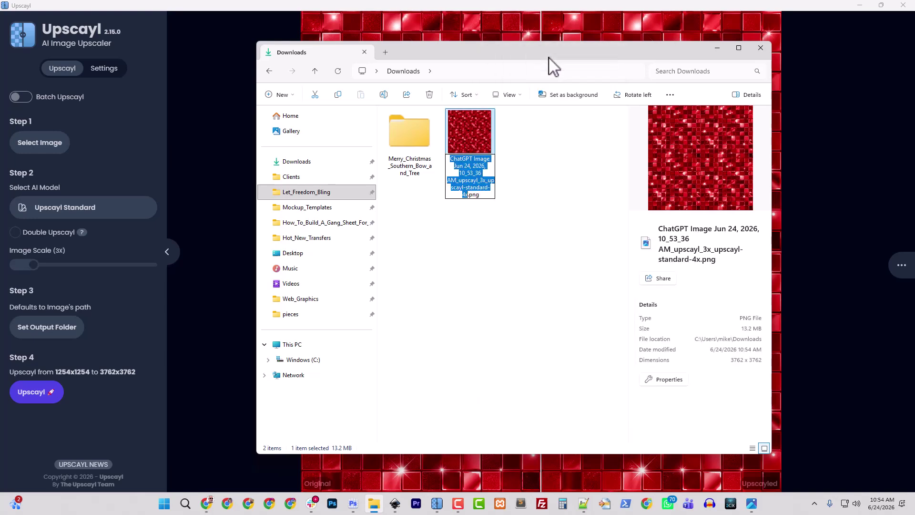
{"action": "type", "text": "D"}
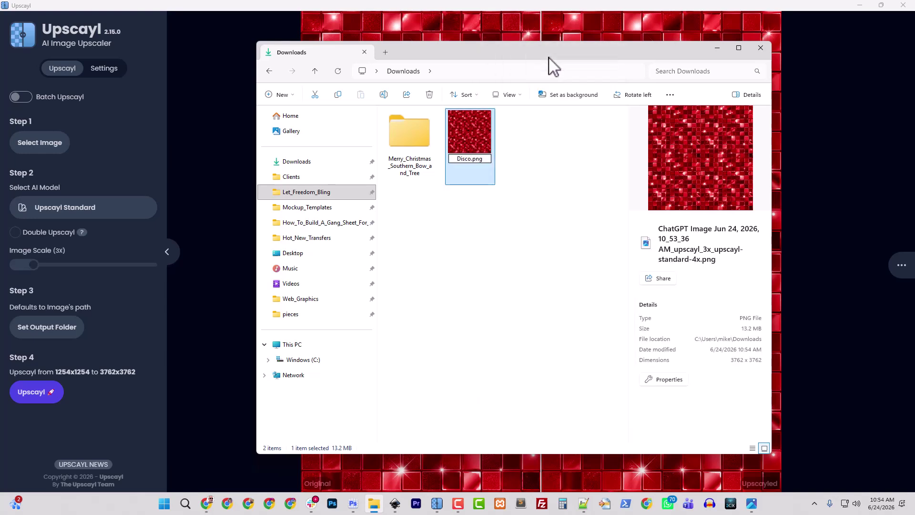
{"action": "type", "text": "isco_Pattern"}
{"action": "key", "text": "Return"}
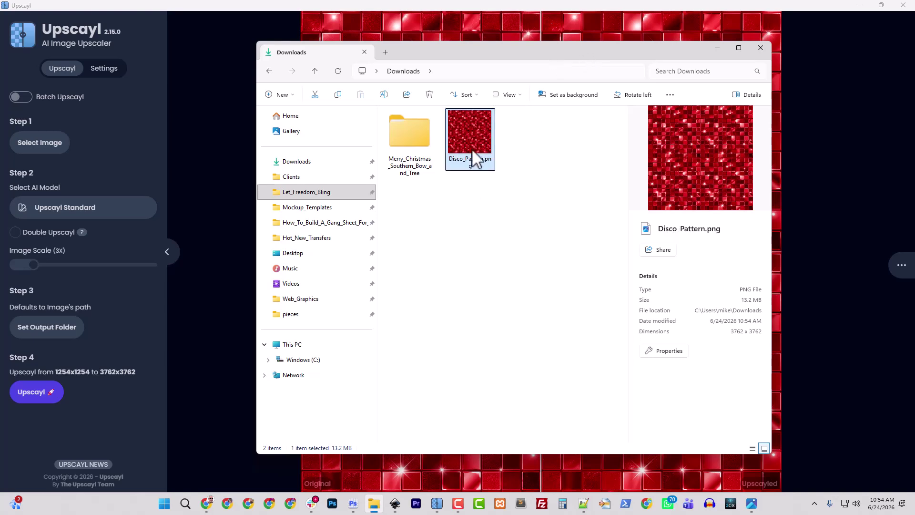
Move Disco_Pattern.png into the Merry_Christmas_Southern_Bow_and_Tree folder and open that folder.
{"action": "left_click_drag", "start_coordinate": [471, 148], "coordinate": [416, 154]}
{"action": "double_click", "coordinate": [414, 143]}
{"action": "left_click", "coordinate": [415, 141]}
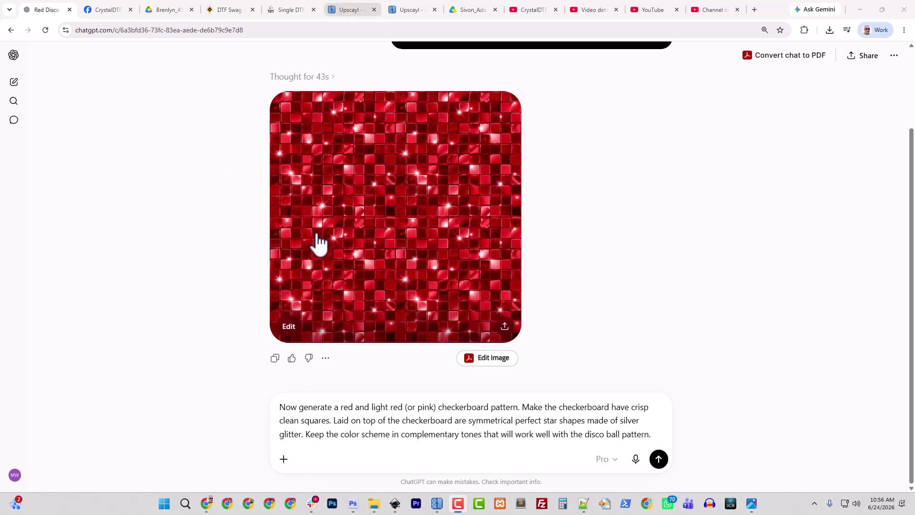
In the ChatGPT disco ball conversation, generate an image of a red and light red checkerboard pattern overlaid with silver glitter stars.
{"action": "left_click", "coordinate": [284, 459]}
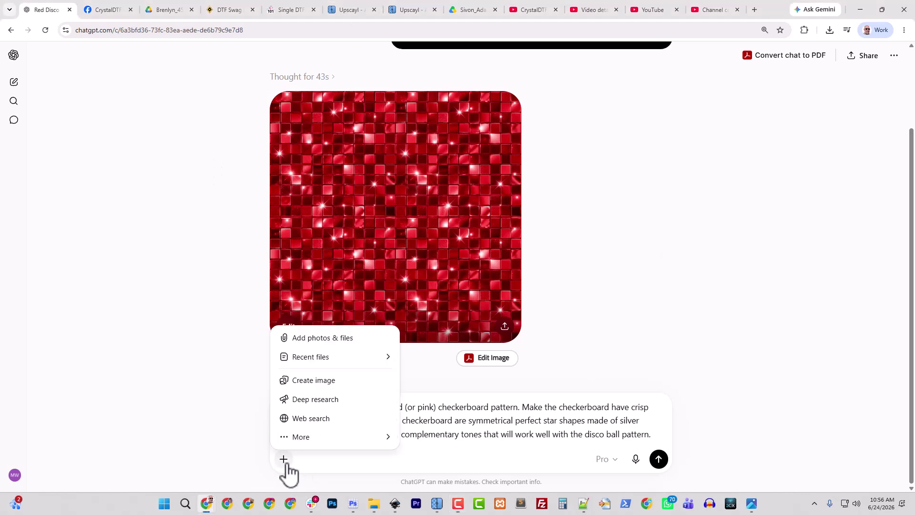
{"action": "left_click", "coordinate": [317, 381]}
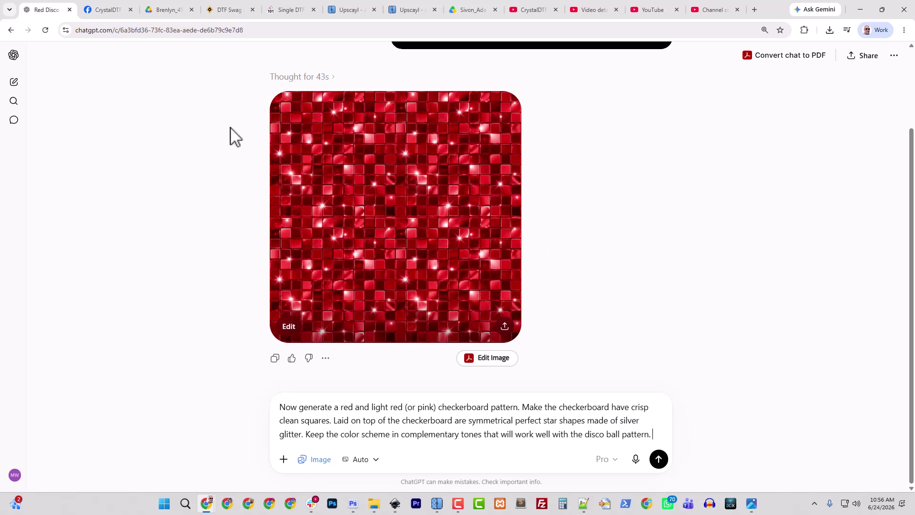
{"action": "left_click", "coordinate": [658, 460]}
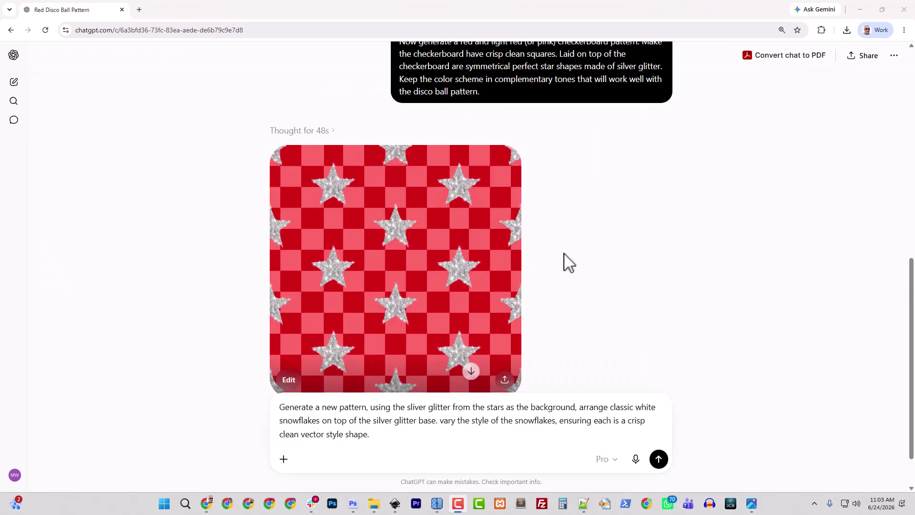
Generate an image of varied, crisp white vector-style snowflakes arranged on the silver glitter background taken from the stars.
{"action": "left_click", "coordinate": [284, 458]}
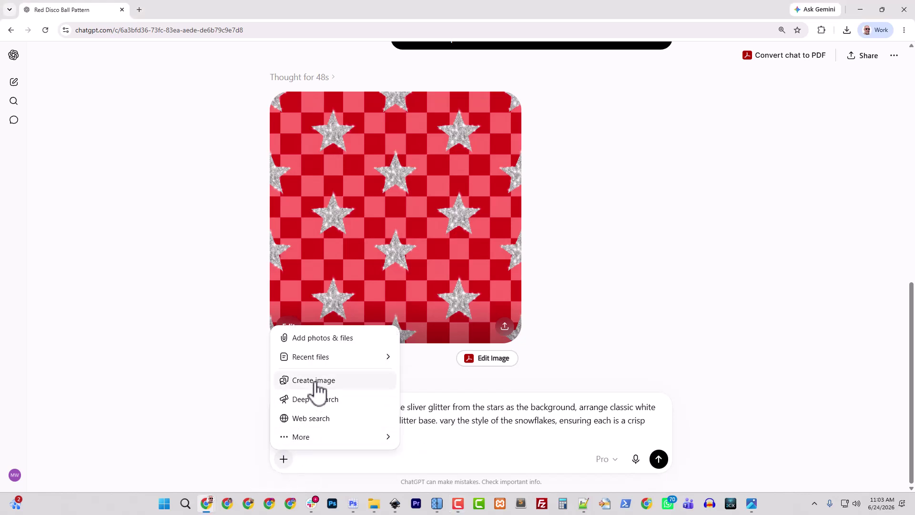
{"action": "left_click", "coordinate": [313, 380]}
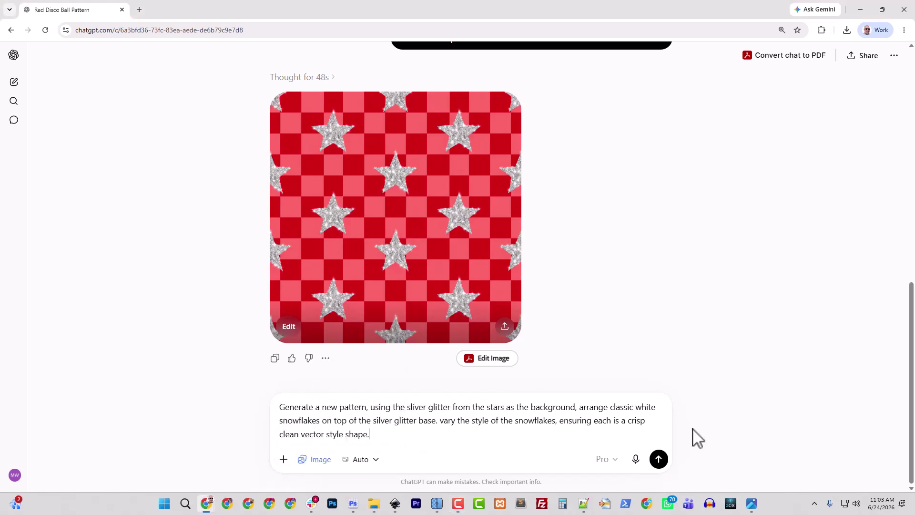
{"action": "left_click", "coordinate": [657, 461]}
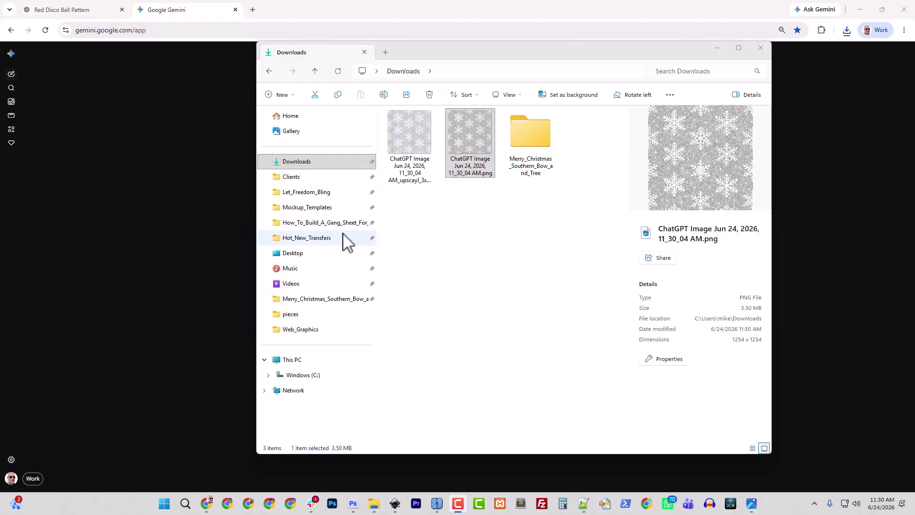
Inspect the upscaled snowflake image at full size, and rename the original snowflake pattern file in Downloads.
{"action": "double_click", "coordinate": [405, 181]}
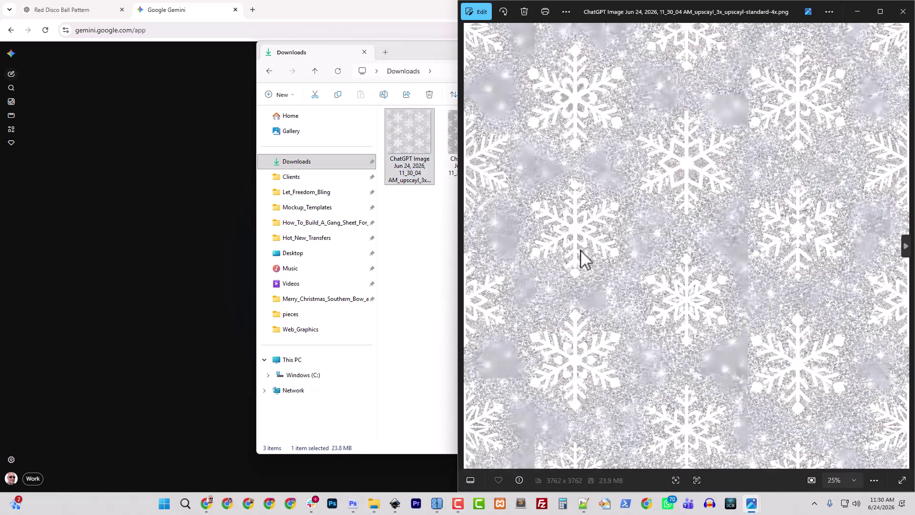
{"action": "left_click", "coordinate": [910, 13]}
{"action": "right_click", "coordinate": [462, 171]}
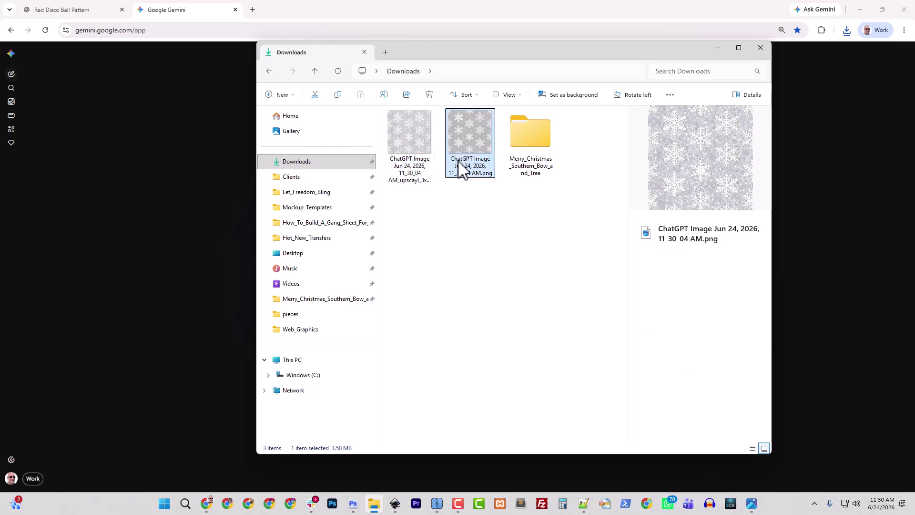
{"action": "left_click", "coordinate": [532, 66]}
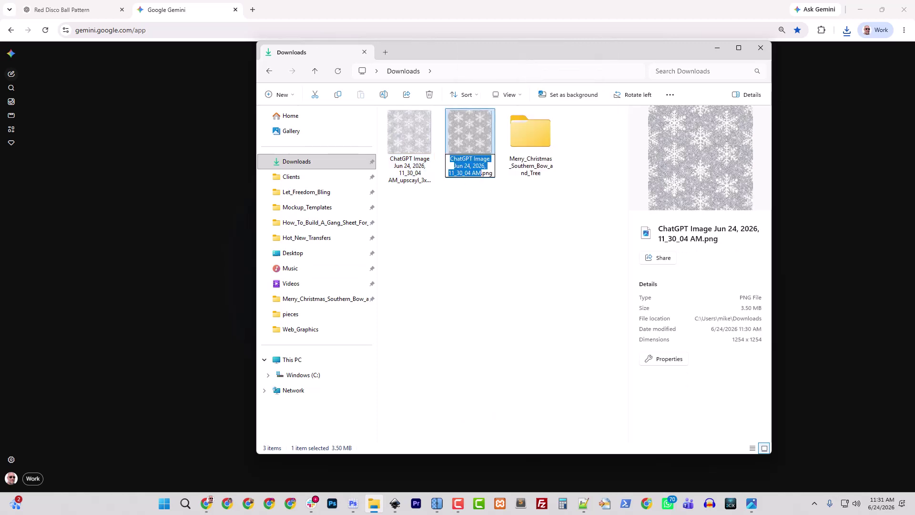
{"action": "key", "text": "Return"}
Generate a leopard print pattern image with modern, rounded Santa Claus faces in ChatGPT, attaching the copied Santa picture and DOC1006.webp as references.
{"action": "key", "text": "alt+Tab"}
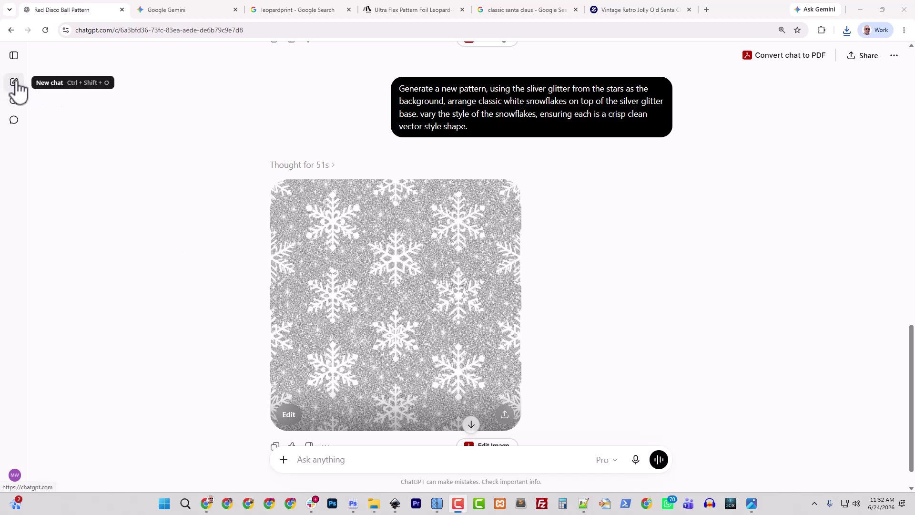
{"action": "left_click", "coordinate": [320, 463]}
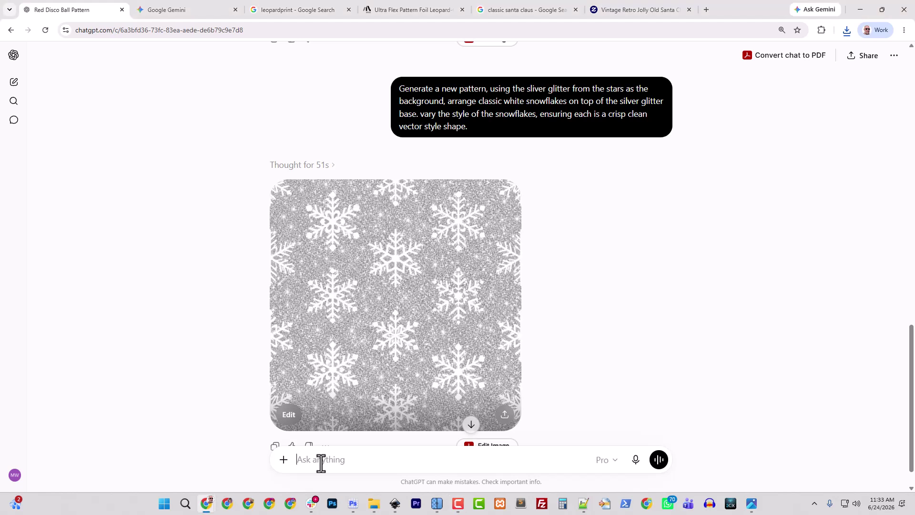
{"action": "key", "text": "ctrl+v"}
{"action": "left_click", "coordinate": [284, 461]}
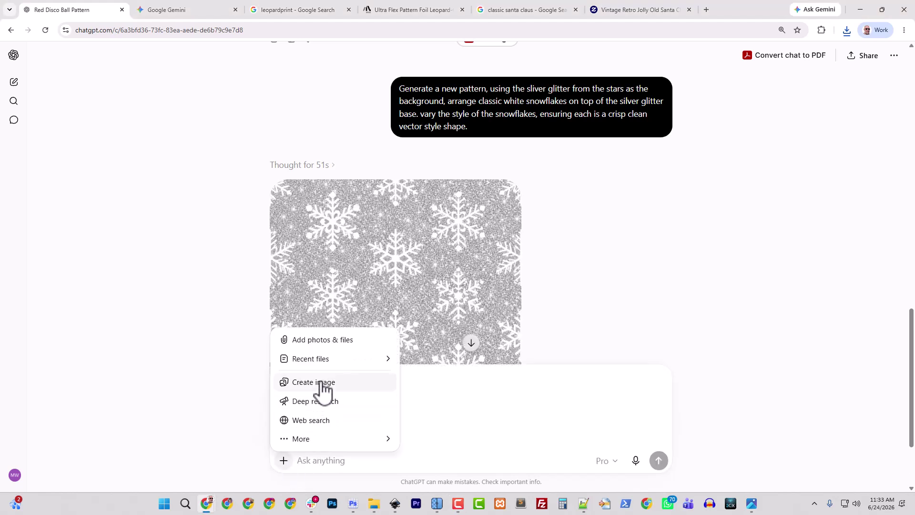
{"action": "mouse_move", "coordinate": [327, 353]}
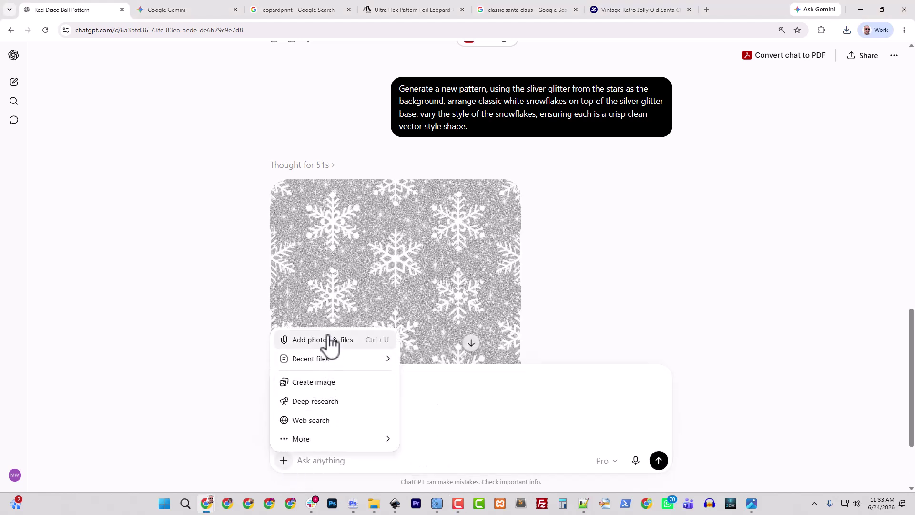
{"action": "left_click", "coordinate": [327, 339]}
{"action": "left_click", "coordinate": [239, 113]}
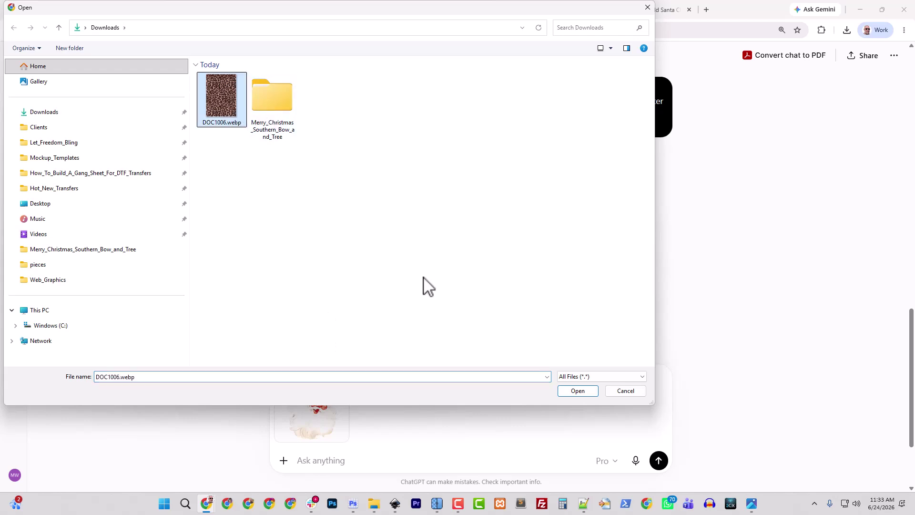
{"action": "left_click", "coordinate": [577, 390]}
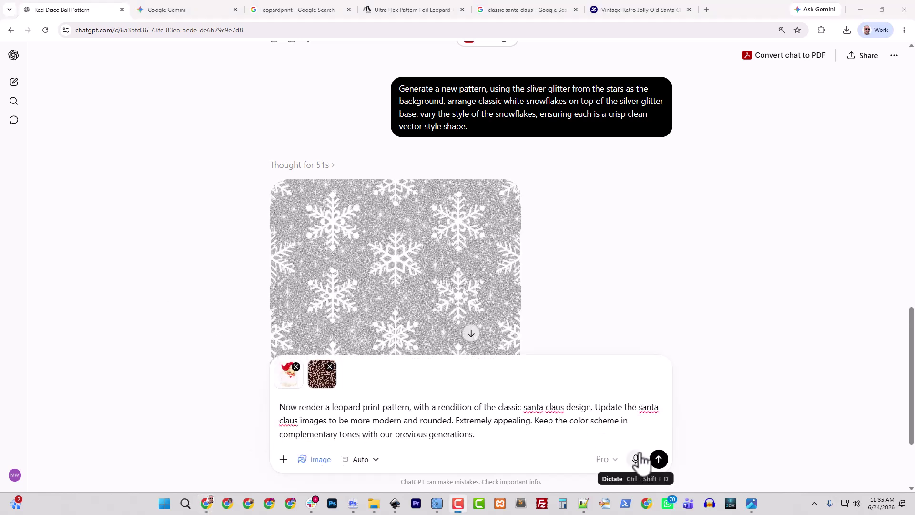
{"action": "left_click", "coordinate": [659, 459]}
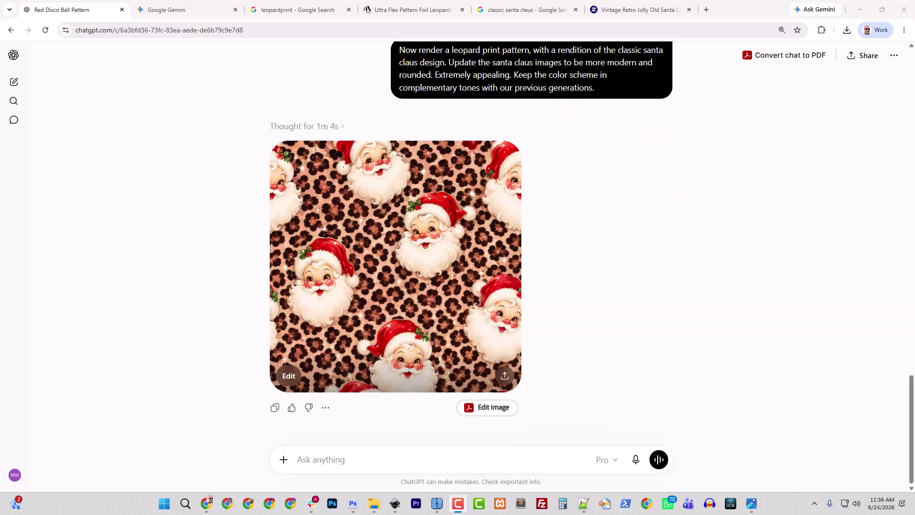
Download the Santa leopard print image and close its full-size view.
{"action": "left_click", "coordinate": [414, 241]}
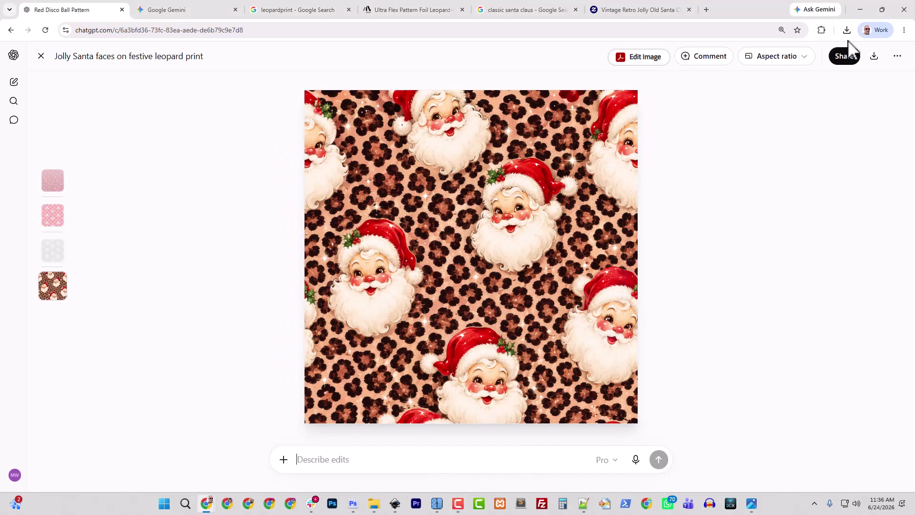
{"action": "left_click", "coordinate": [874, 57]}
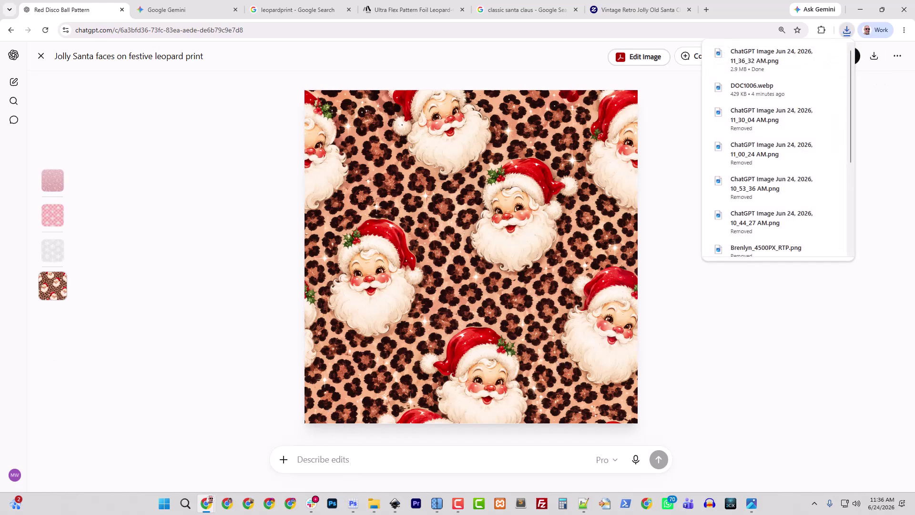
{"action": "left_click", "coordinate": [41, 56]}
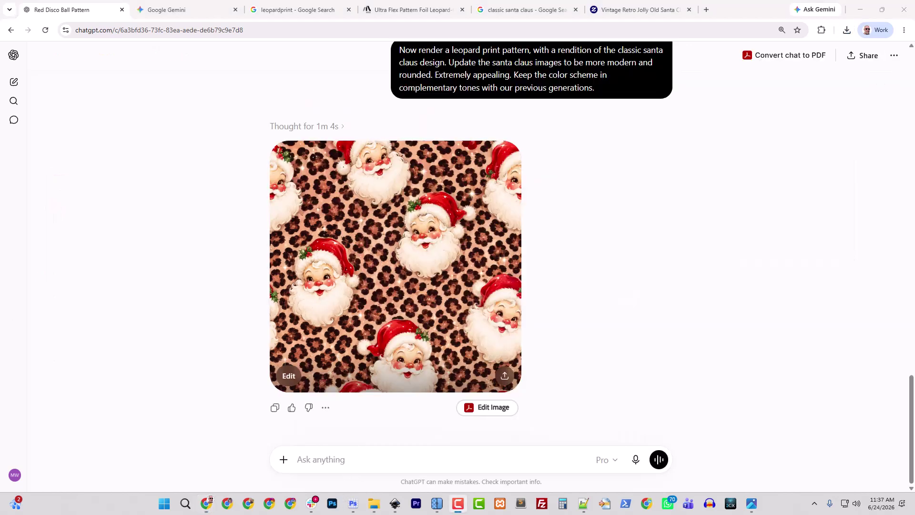
In a new chat, generate a fat, whimsical, hand-drawn sketch Christmas tree covered in leopard print, attaching Leopard_Print_Santa.png as the background-pattern reference.
{"action": "left_click", "coordinate": [14, 84]}
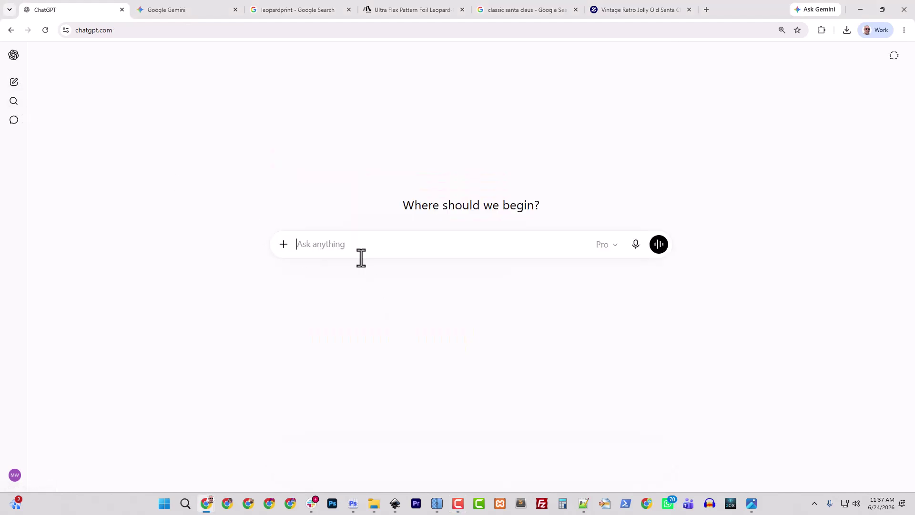
{"action": "left_click", "coordinate": [283, 244]}
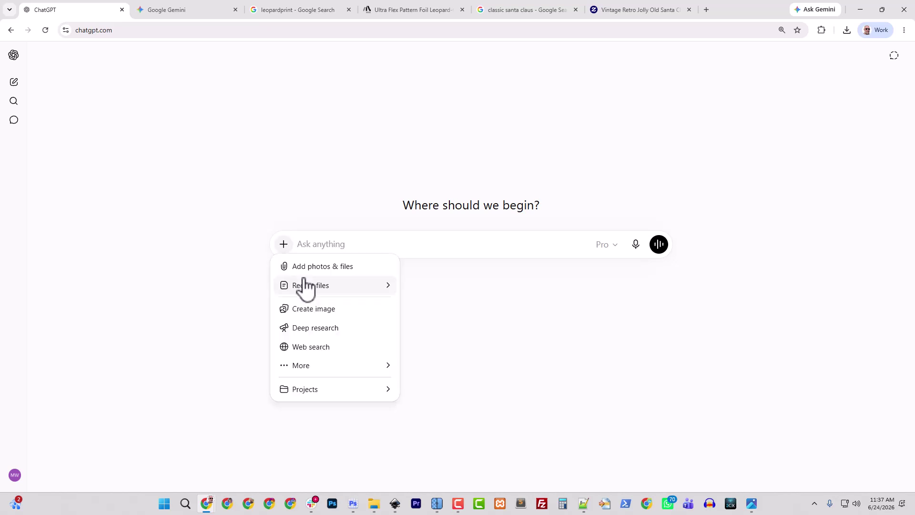
{"action": "left_click", "coordinate": [305, 266]}
{"action": "double_click", "coordinate": [244, 125]}
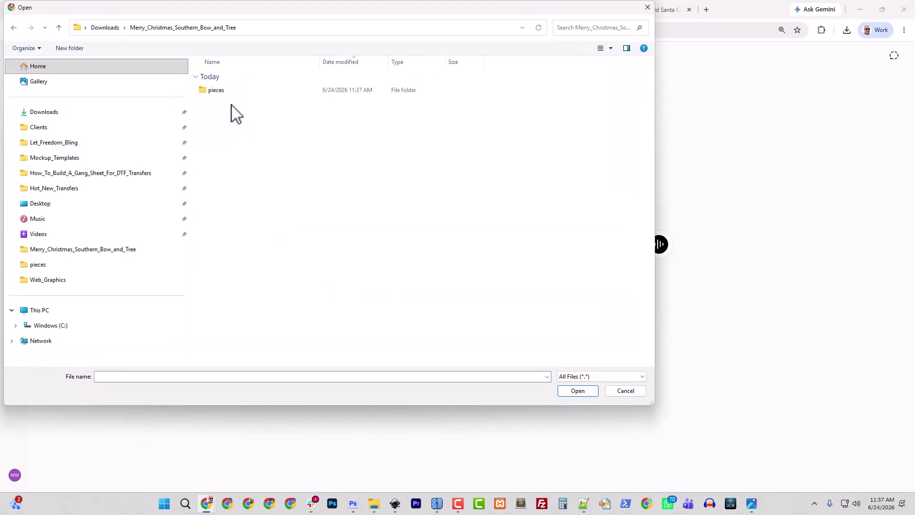
{"action": "double_click", "coordinate": [230, 91]}
{"action": "left_click", "coordinate": [234, 91]}
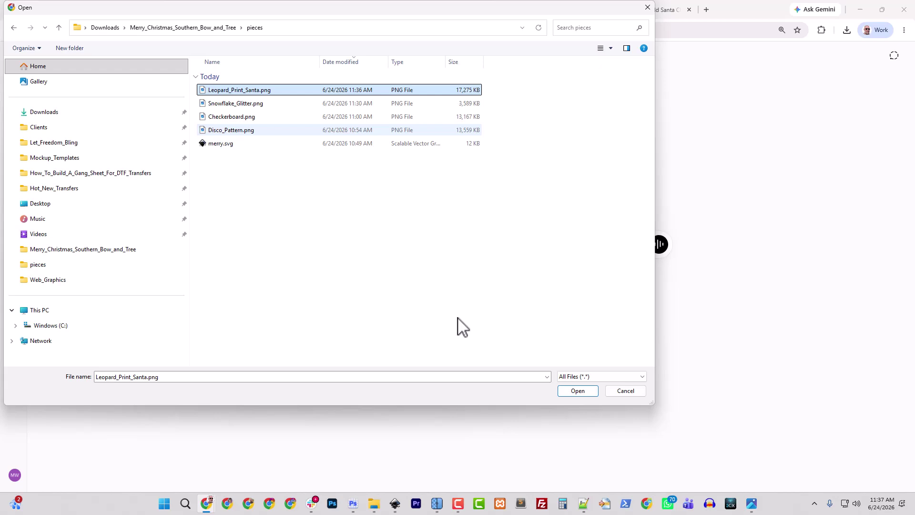
{"action": "left_click", "coordinate": [572, 390]}
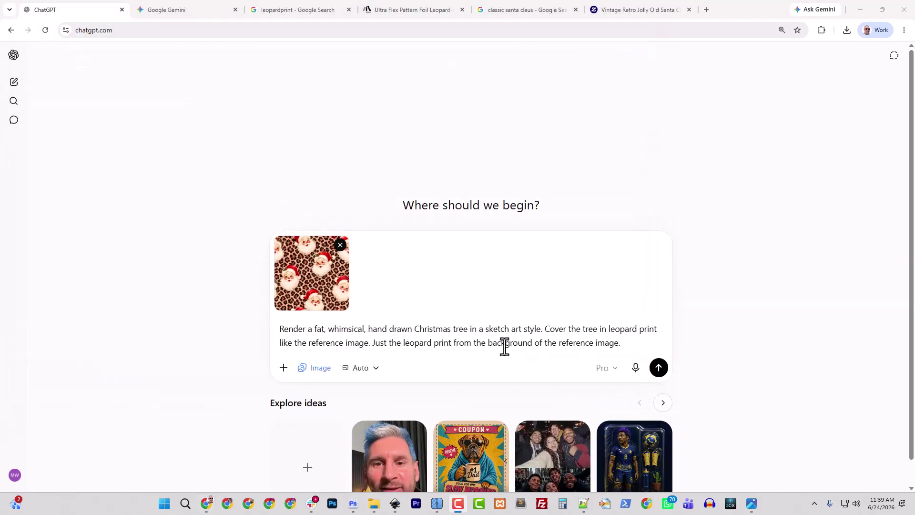
{"action": "left_click", "coordinate": [659, 368]}
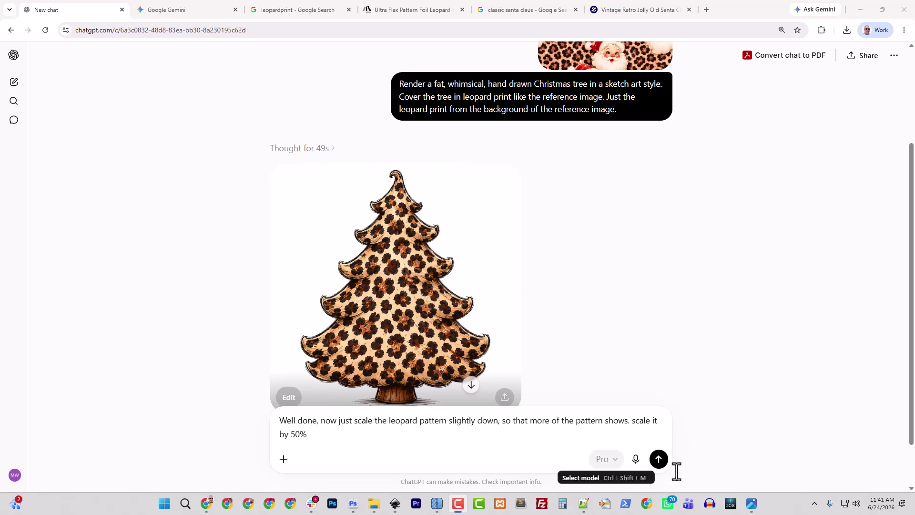
Generate an image of the same tree with the leopard pattern scaled down by 50%, and open it at full size.
{"action": "left_click", "coordinate": [284, 459]}
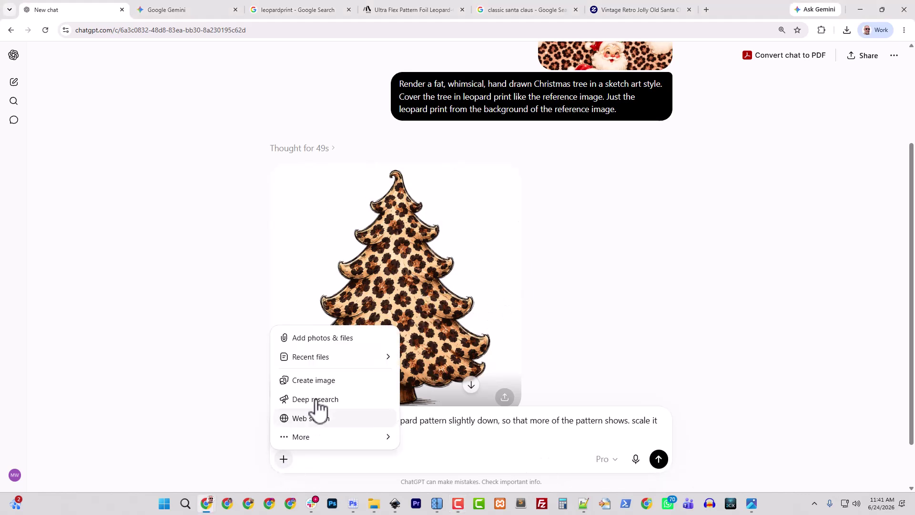
{"action": "left_click", "coordinate": [323, 381]}
{"action": "left_click", "coordinate": [659, 459]}
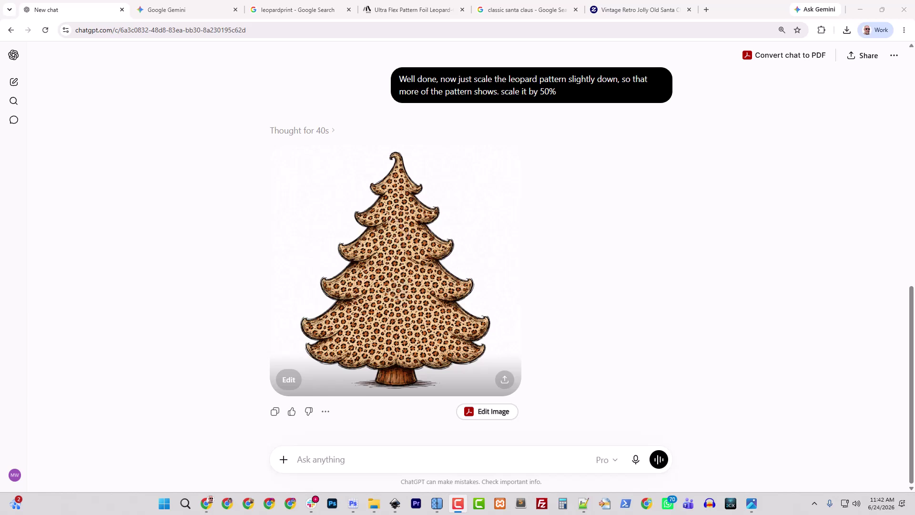
{"action": "left_click", "coordinate": [396, 267]}
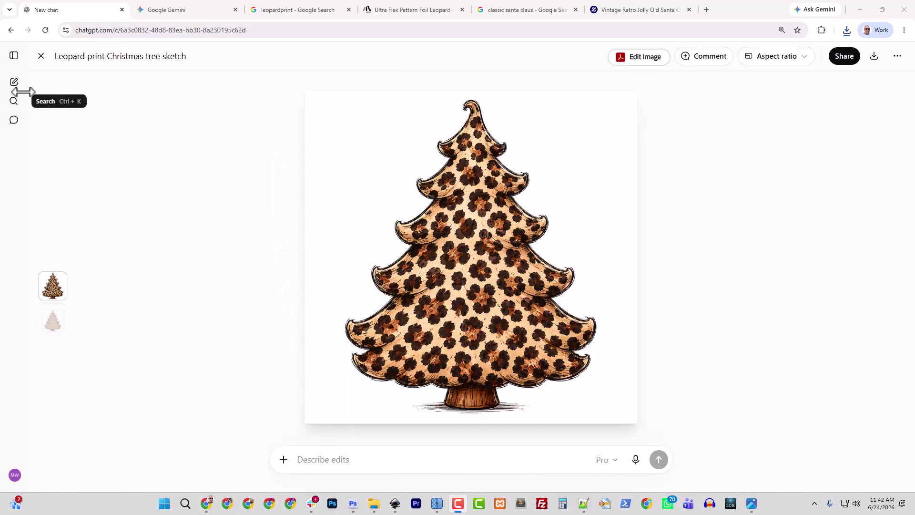
In a new chat, attach both downloaded leopard tree images and generate a print-ready version with a pattern size somewhere in between.
{"action": "left_click", "coordinate": [13, 82]}
{"action": "left_click", "coordinate": [283, 244]}
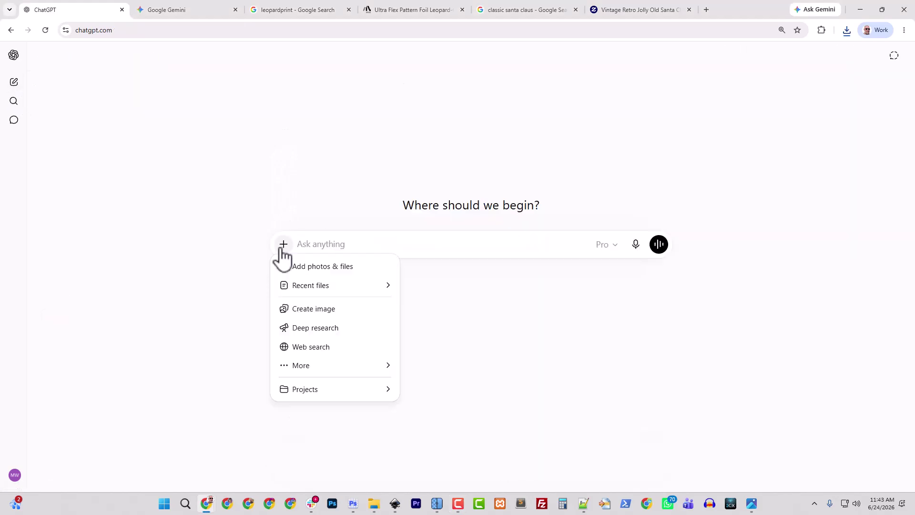
{"action": "left_click", "coordinate": [322, 310]}
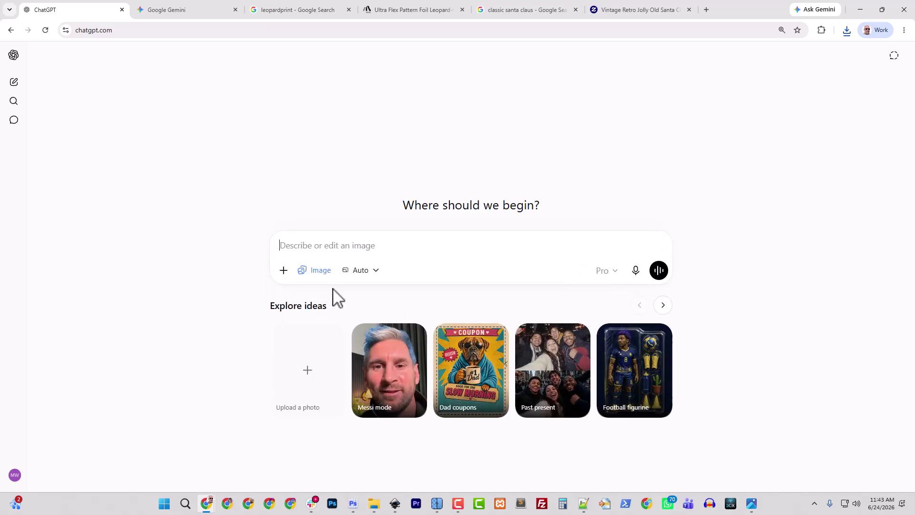
{"action": "left_click", "coordinate": [285, 270]}
{"action": "mouse_move", "coordinate": [312, 310]}
{"action": "left_click", "coordinate": [312, 292]}
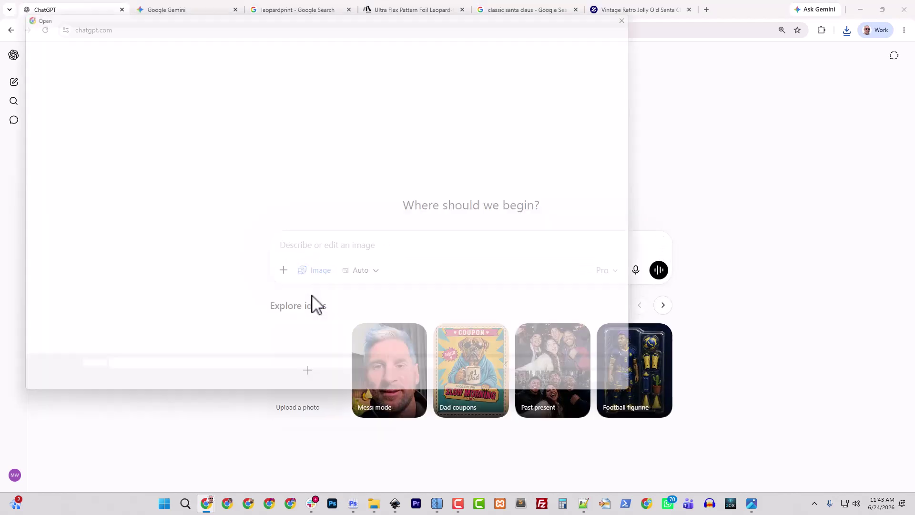
{"action": "left_click", "coordinate": [50, 115]}
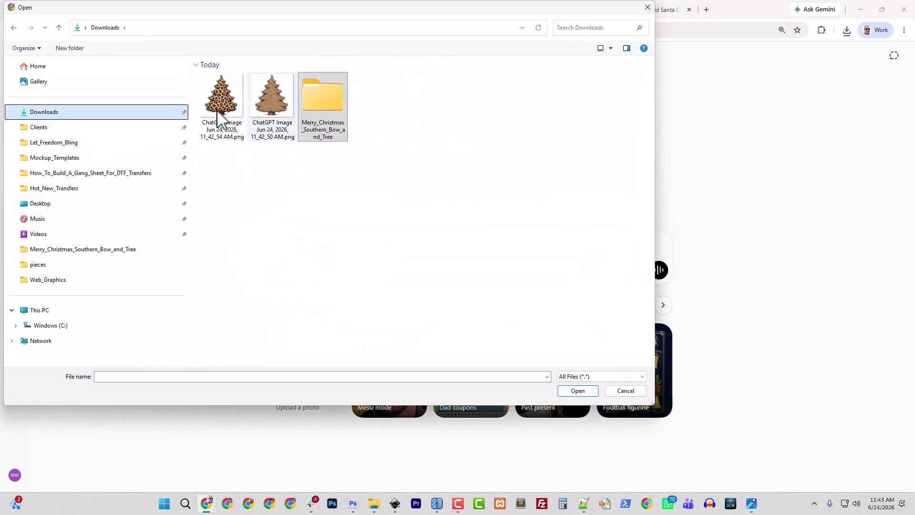
{"action": "left_click", "coordinate": [223, 118], "text": "ctrl"}
{"action": "left_click", "coordinate": [266, 119], "text": "ctrl"}
{"action": "left_click", "coordinate": [564, 391]}
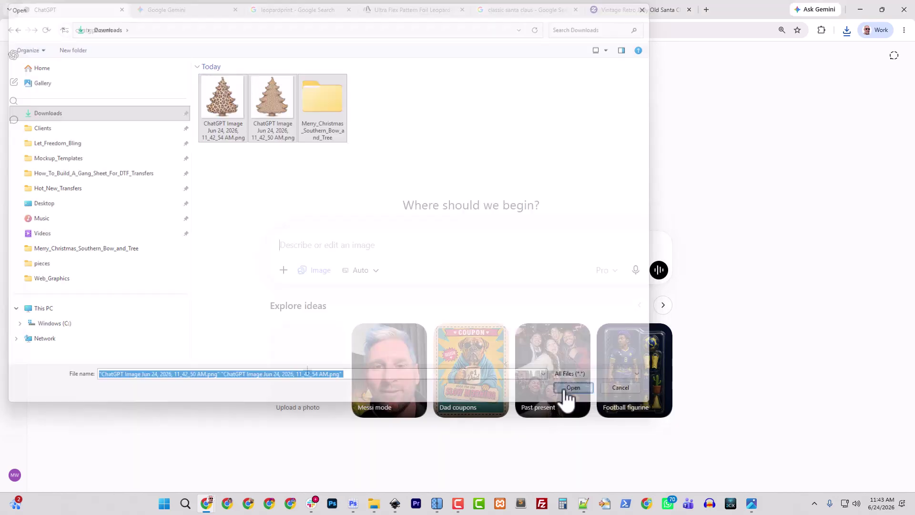
{"action": "type", "text": "The first image the leopard print pattern is too large. The second it is too small. Can you create a print ready version that is somewhere in between?"}
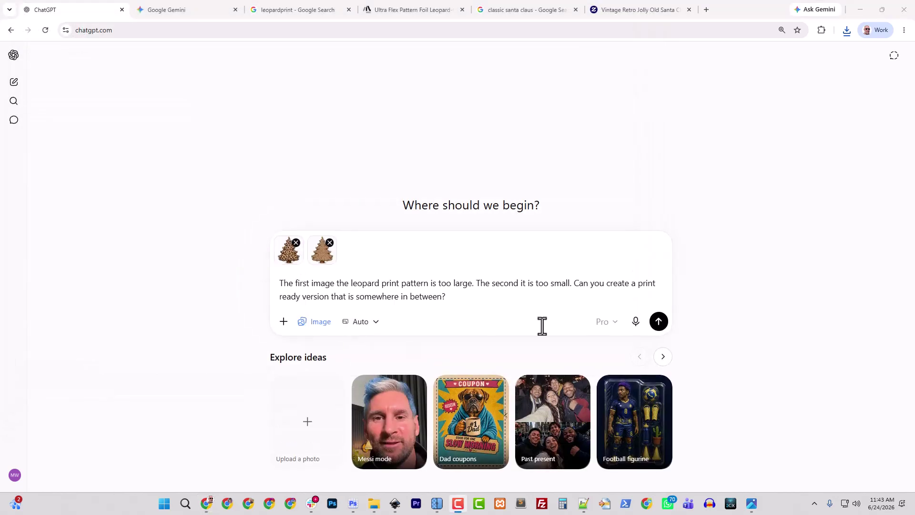
{"action": "left_click", "coordinate": [658, 321]}
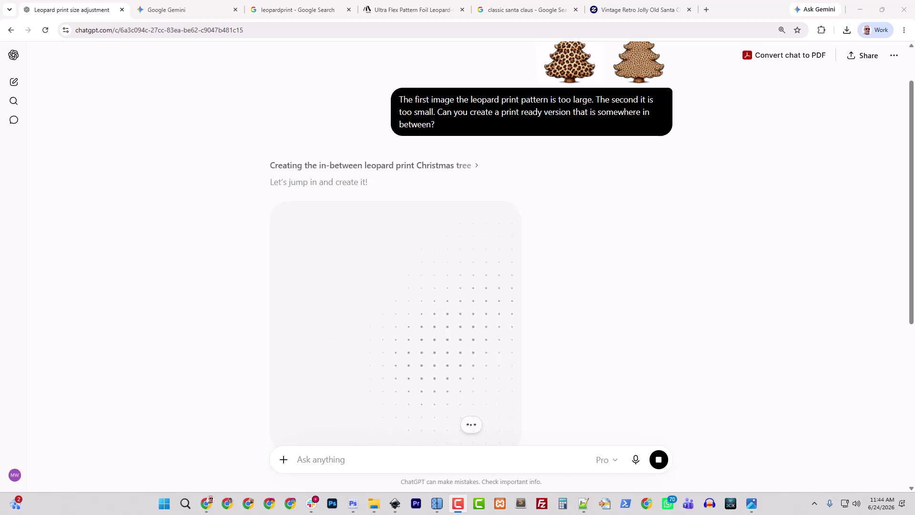
Inspect the first reference tree at full size, and download the newly generated in-between leopard tree image.
{"action": "left_click", "coordinate": [575, 64]}
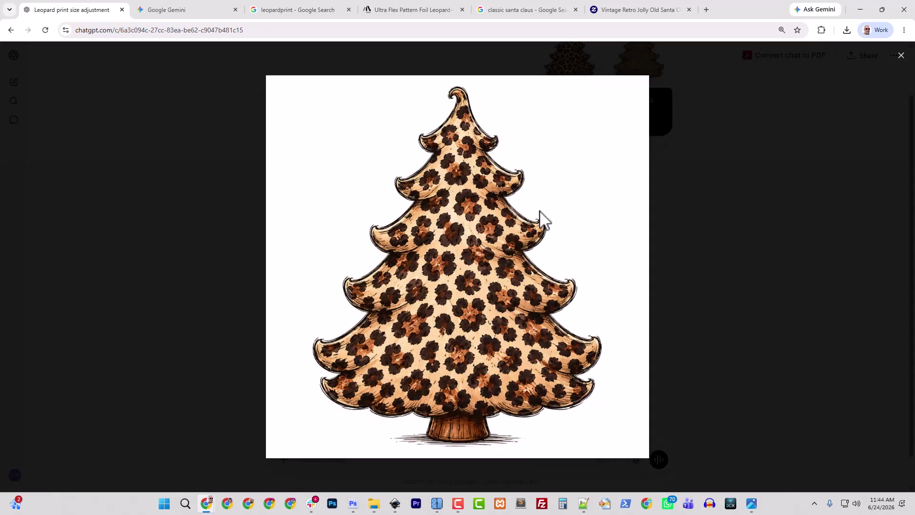
{"action": "left_click", "coordinate": [900, 56]}
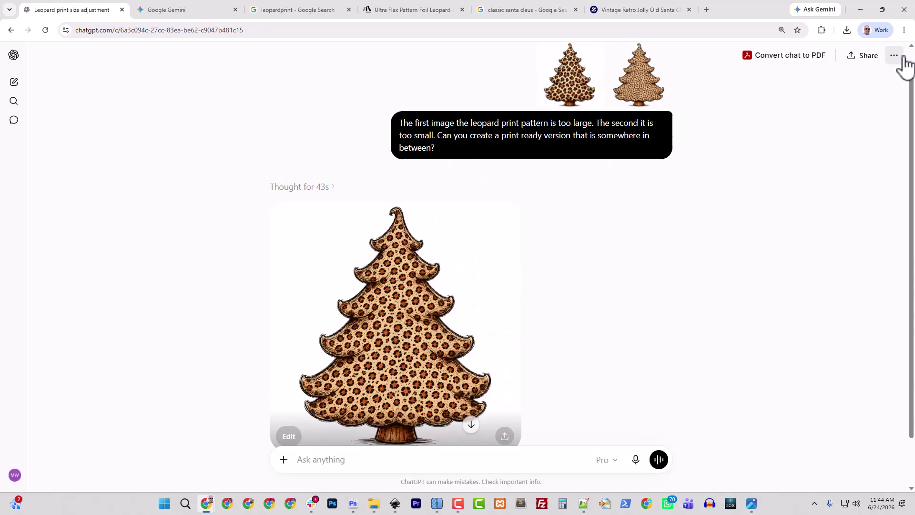
{"action": "left_click", "coordinate": [445, 304]}
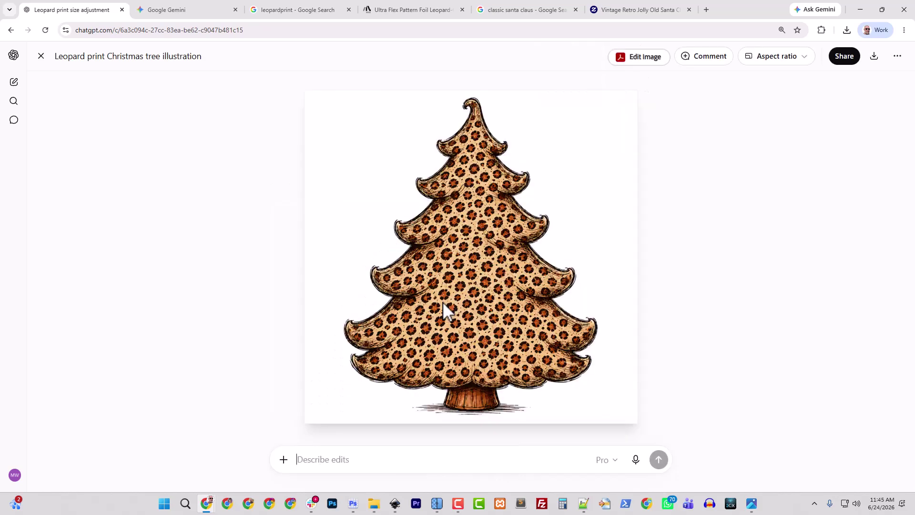
{"action": "left_click", "coordinate": [875, 59]}
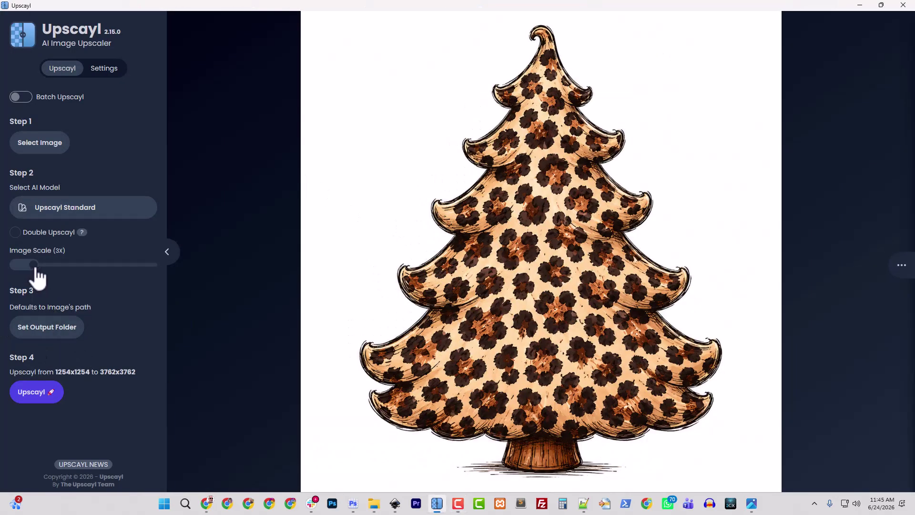
Upscale the large-print leopard tree image at 4X in Upscayl and return to ChatGPT.
{"action": "left_click_drag", "start_coordinate": [32, 268], "coordinate": [43, 269]}
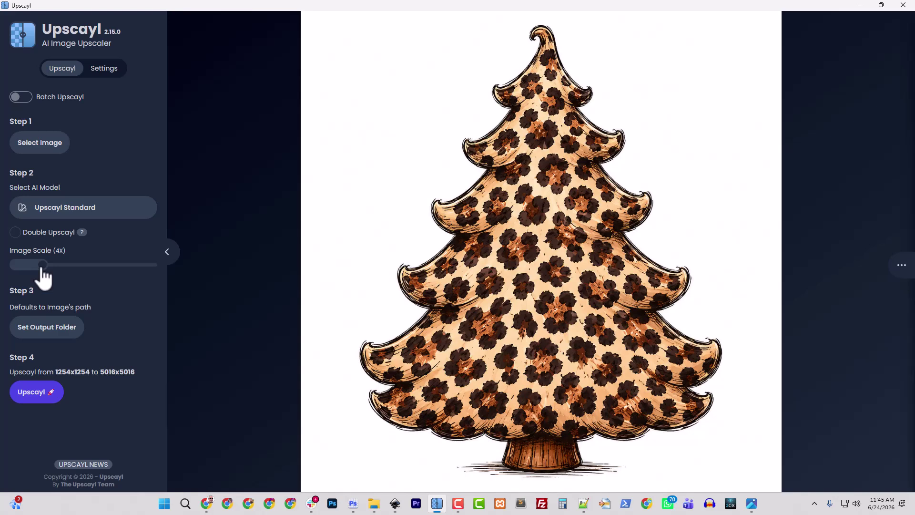
{"action": "left_click", "coordinate": [33, 392]}
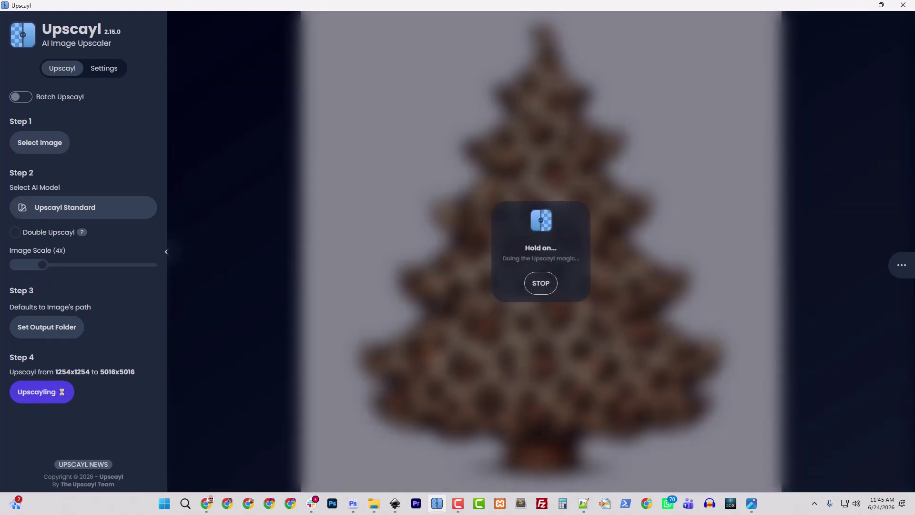
{"action": "key", "text": "alt+Tab"}
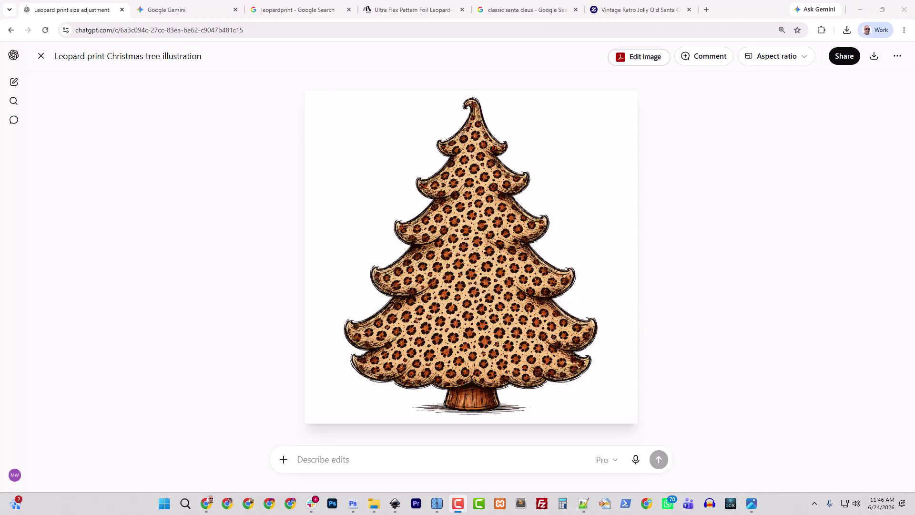
Start a new ChatGPT chat, and upscale the red satin bow image at 4X in Upscayl.
{"action": "left_click", "coordinate": [14, 83]}
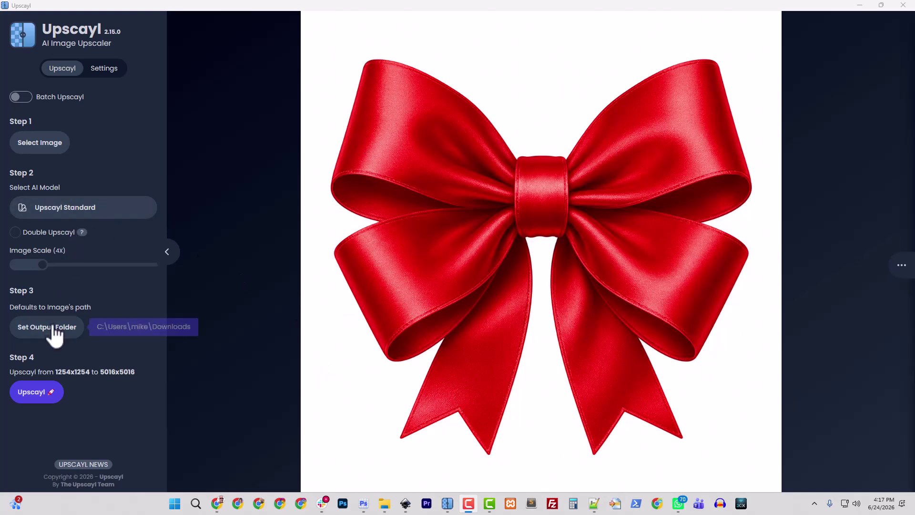
{"action": "left_click", "coordinate": [45, 394]}
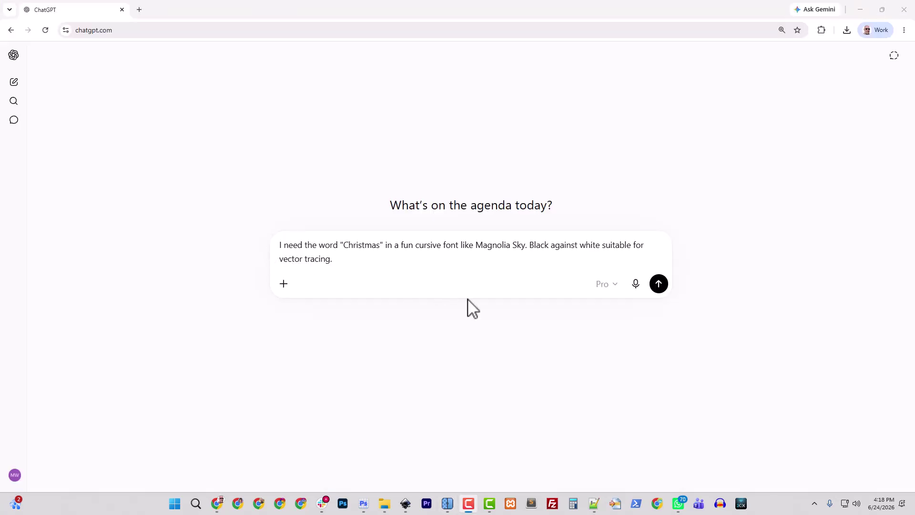
Generate an image of the word "Christmas" in a fun cursive font like Magnolia Sky, black against white and suitable for vector tracing.
{"action": "left_click", "coordinate": [284, 284]}
{"action": "left_click", "coordinate": [314, 354]}
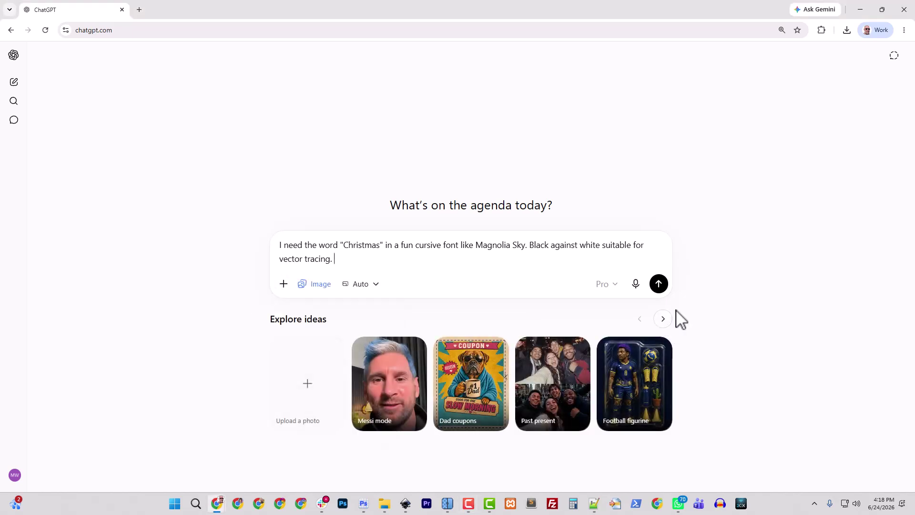
{"action": "left_click", "coordinate": [658, 283]}
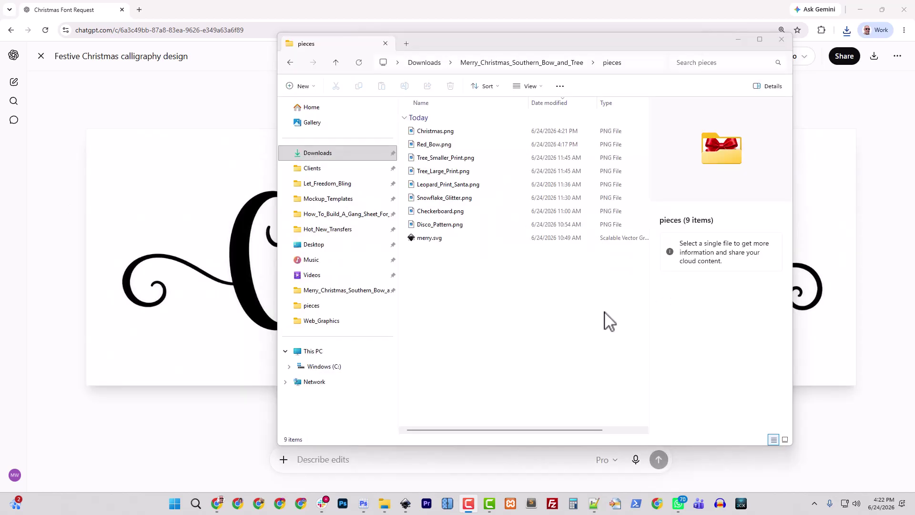
Show the pieces folder contents as large icons, and create a new blank document in Inkscape.
{"action": "left_click", "coordinate": [534, 88]}
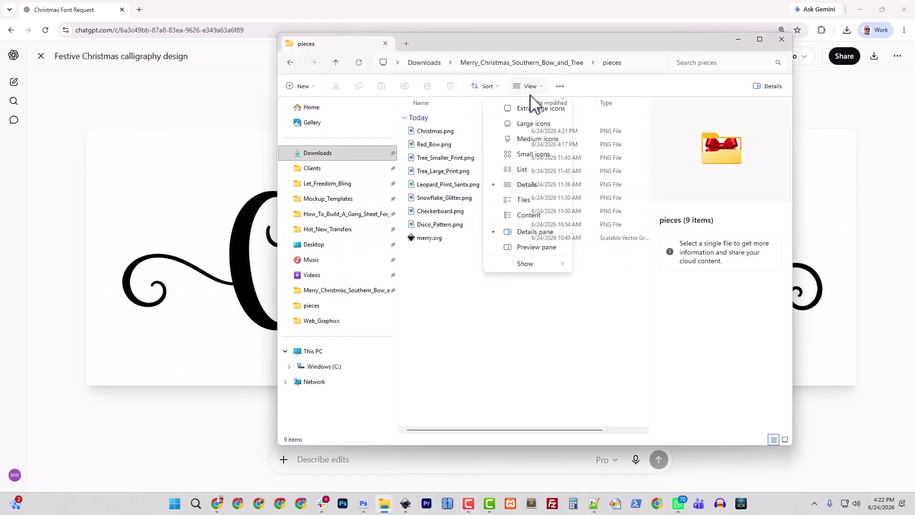
{"action": "left_click", "coordinate": [529, 123]}
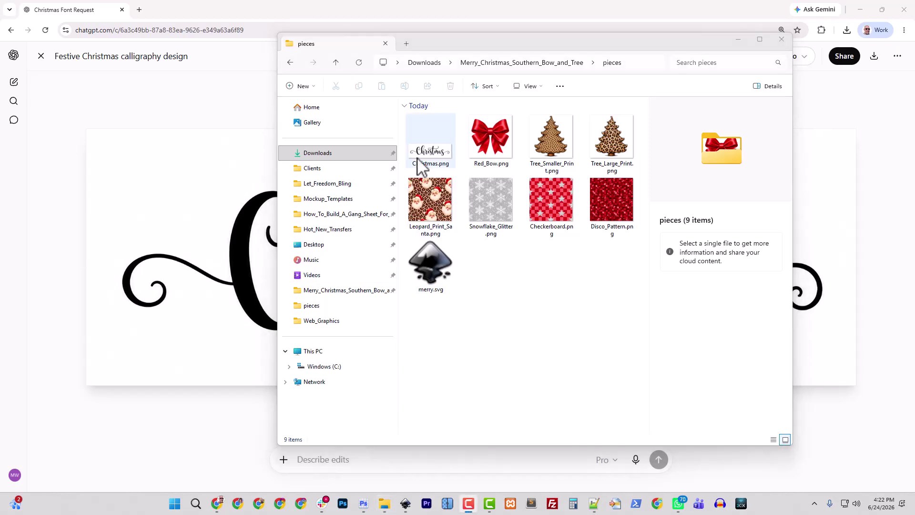
{"action": "left_click", "coordinate": [406, 503]}
{"action": "left_click", "coordinate": [8, 17]}
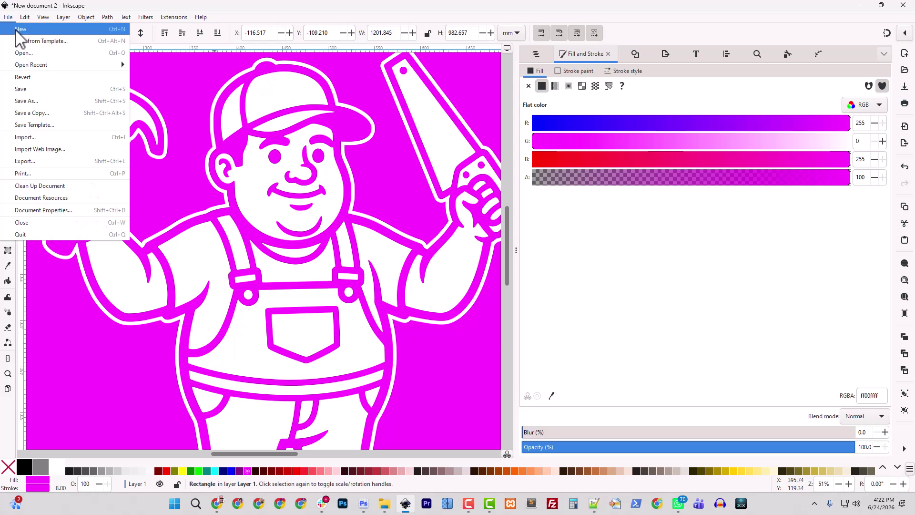
{"action": "left_click", "coordinate": [21, 30]}
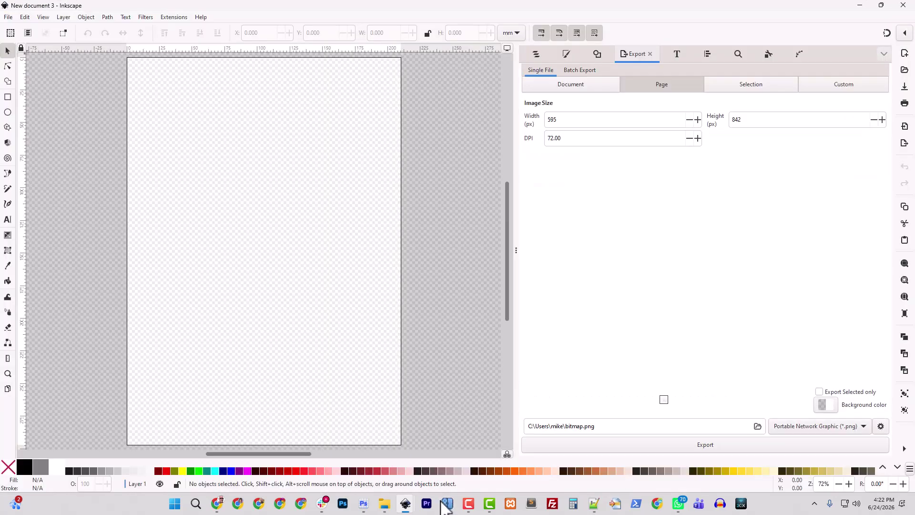
Place Christmas.png from the pieces folder into the blank Inkscape document.
{"action": "mouse_move", "coordinate": [385, 503]}
{"action": "left_click", "coordinate": [348, 450]}
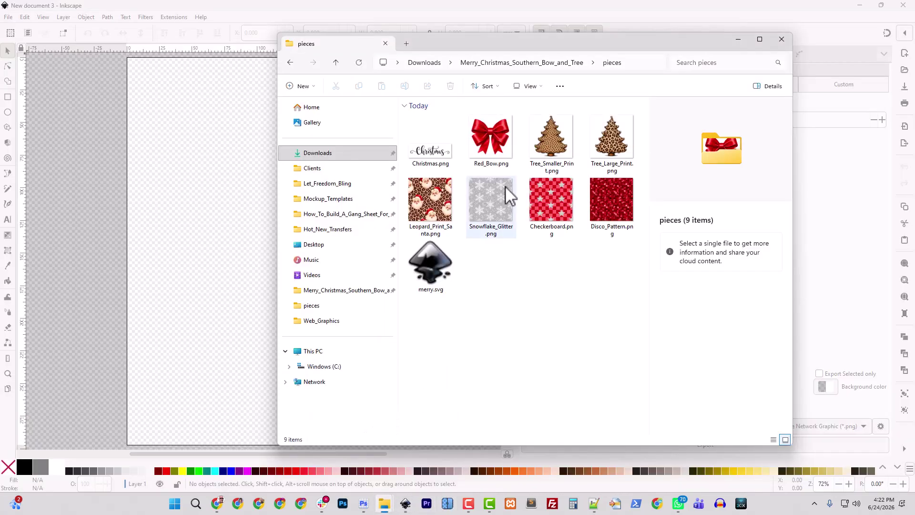
{"action": "left_click_drag", "start_coordinate": [517, 52], "coordinate": [681, 121]}
{"action": "left_click_drag", "start_coordinate": [625, 162], "coordinate": [279, 204]}
{"action": "left_click", "coordinate": [208, 193]}
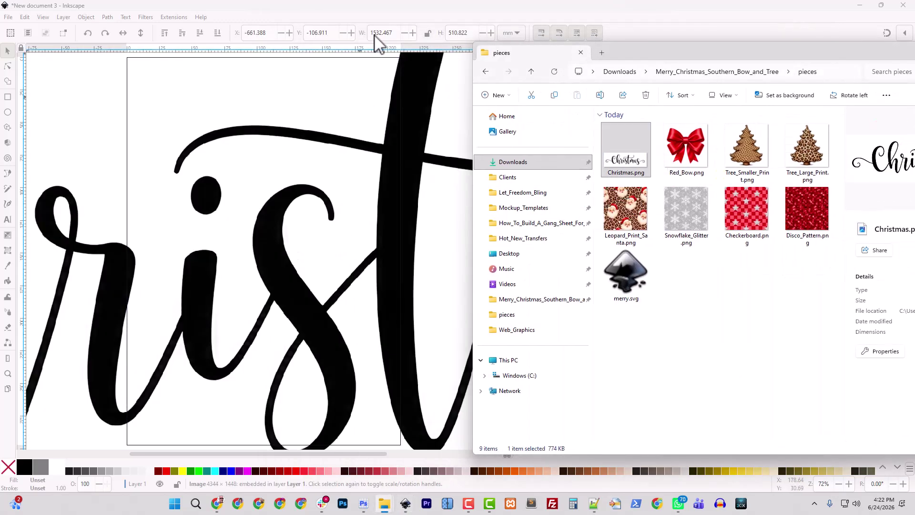
Trace the Christmas lettering image into a vector path with a brightness cutoff threshold of 0.450.
{"action": "left_click", "coordinate": [399, 10]}
{"action": "left_click", "coordinate": [598, 54]}
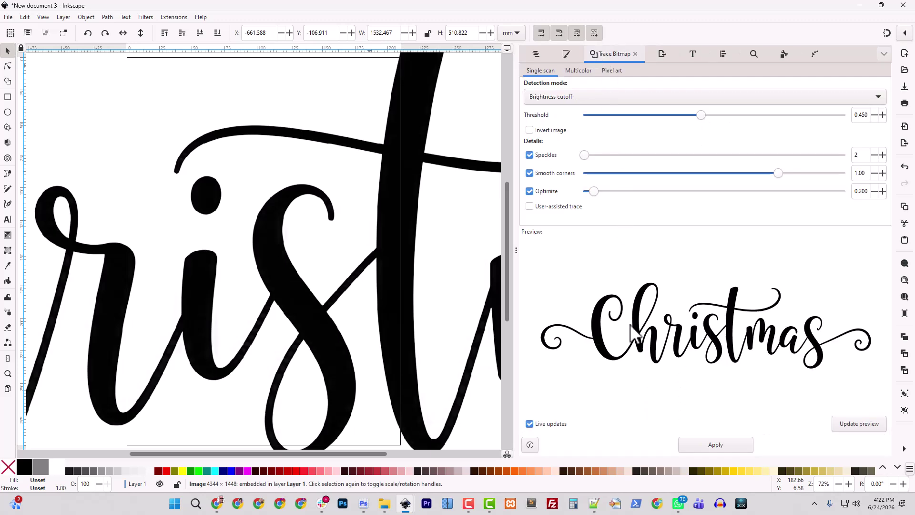
{"action": "left_click", "coordinate": [712, 445]}
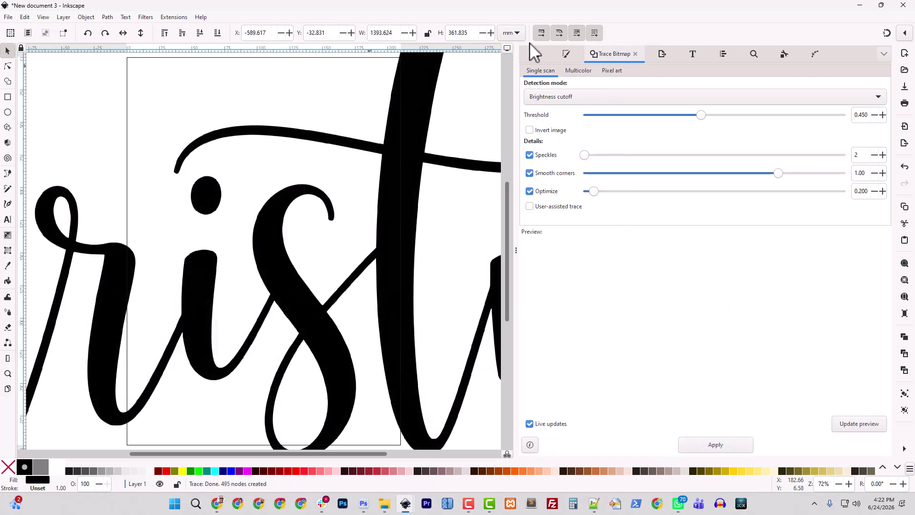
Delete the source Christmas image beneath the traced path and resize the page to fit the lettering.
{"action": "left_click", "coordinate": [536, 54]}
{"action": "left_click", "coordinate": [557, 111]}
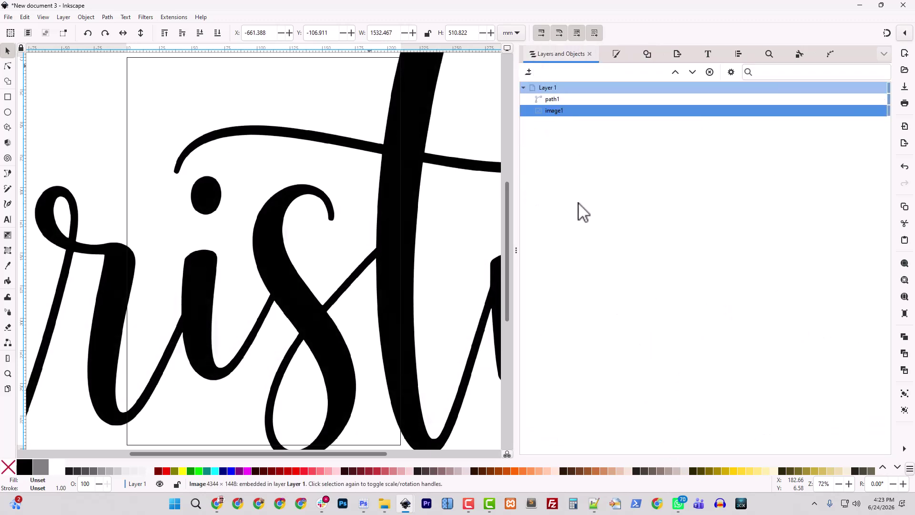
{"action": "key", "text": "Delete"}
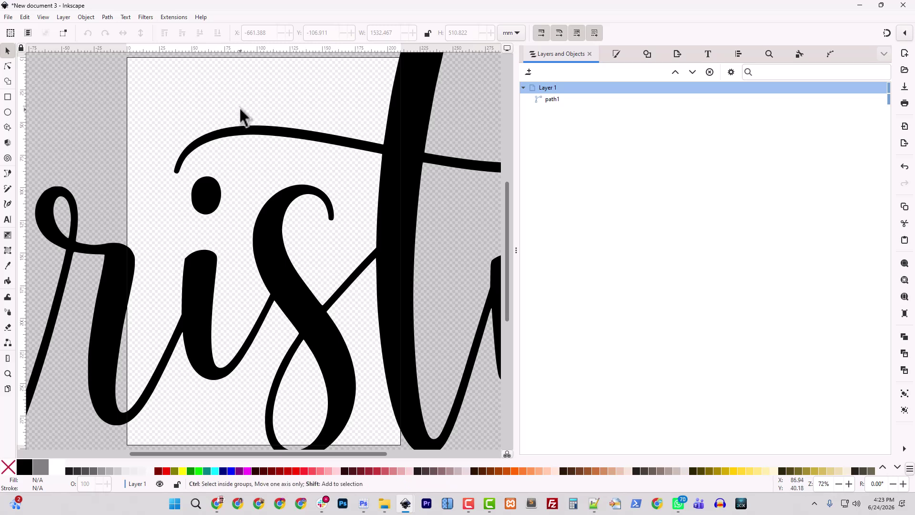
{"action": "scroll", "coordinate": [239, 107], "scroll_direction": "down", "scroll_amount": 4}
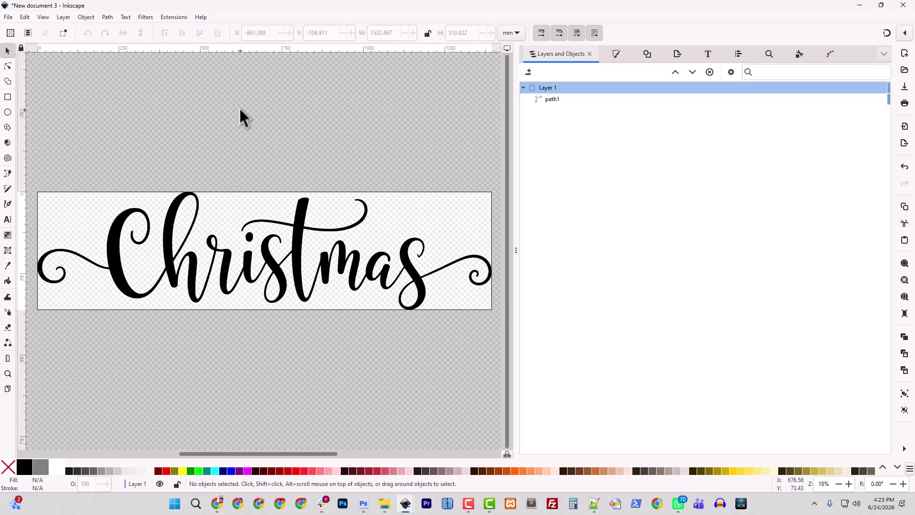
Save the traced Christmas lettering as christmas.svg in the pieces folder.
{"action": "key", "text": "minus"}
{"action": "left_click", "coordinate": [6, 15]}
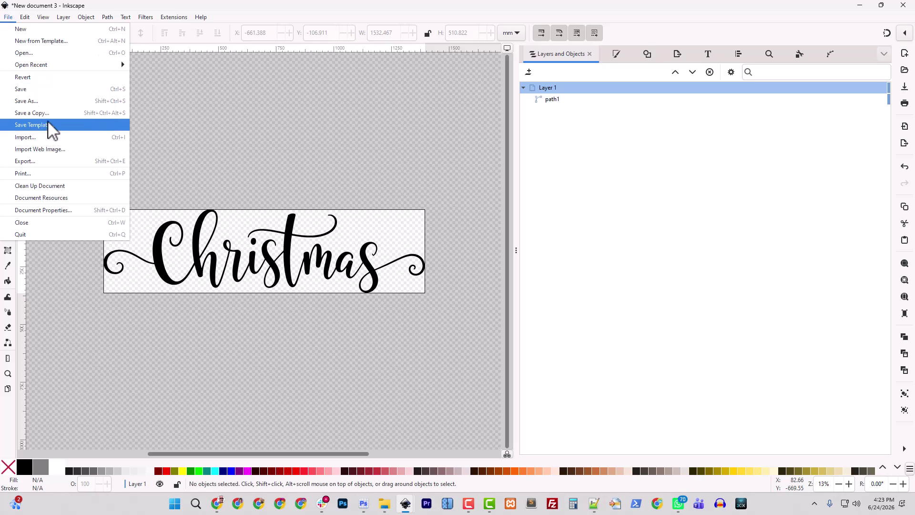
{"action": "left_click", "coordinate": [47, 105]}
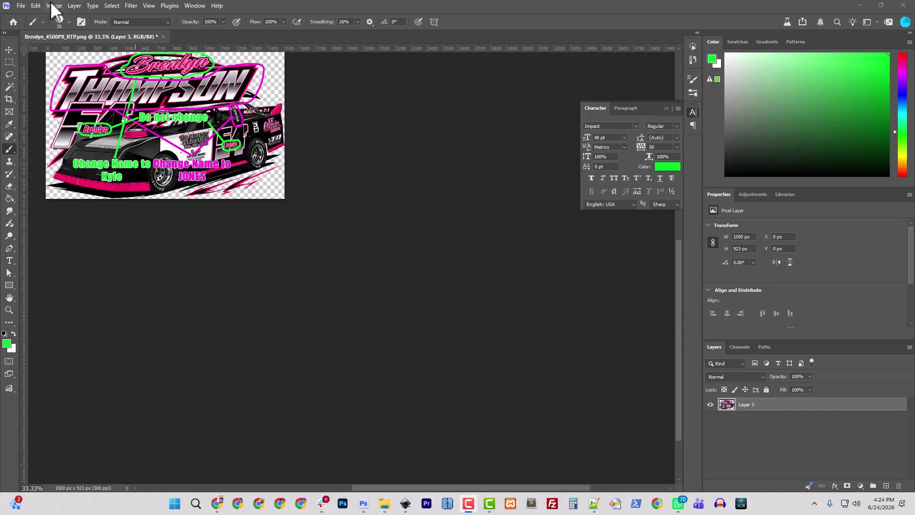
Create a new transparent Photoshop document 6000 px wide and 4000 px high at 300 pixels per inch.
{"action": "left_click", "coordinate": [21, 6]}
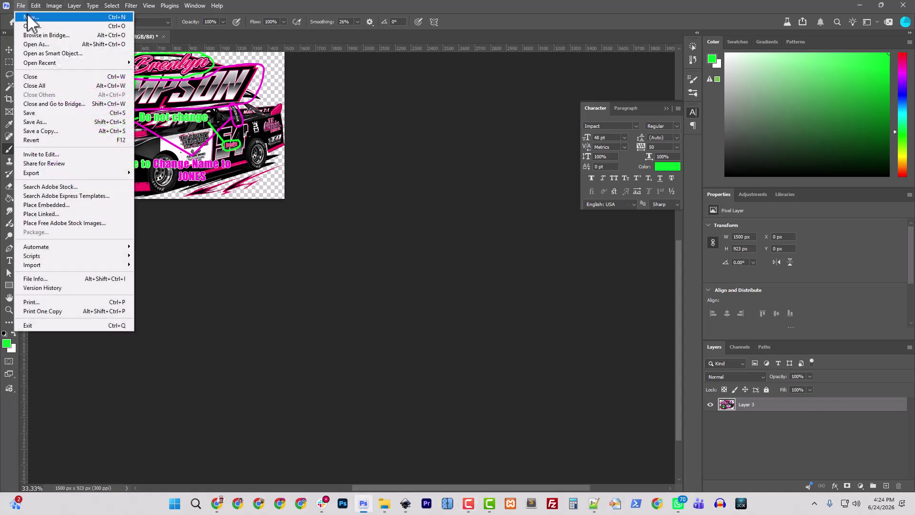
{"action": "left_click", "coordinate": [29, 16]}
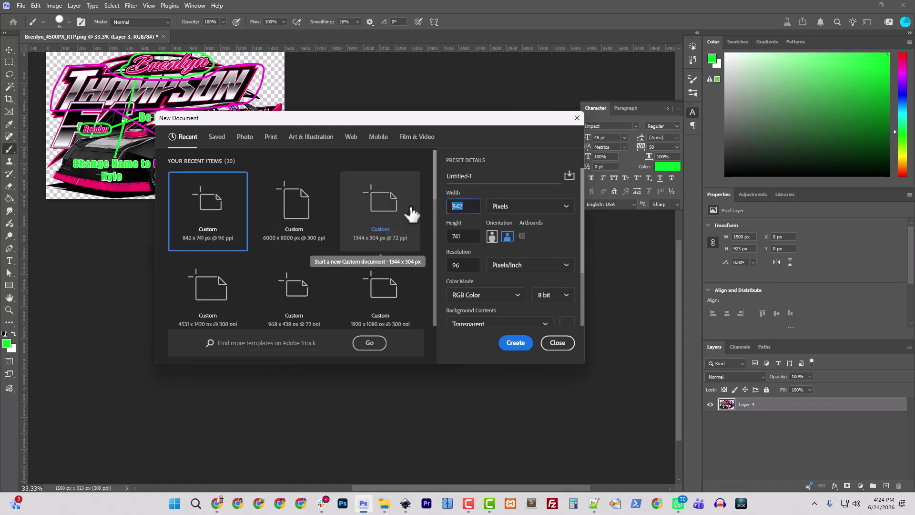
{"action": "type", "text": "6000"}
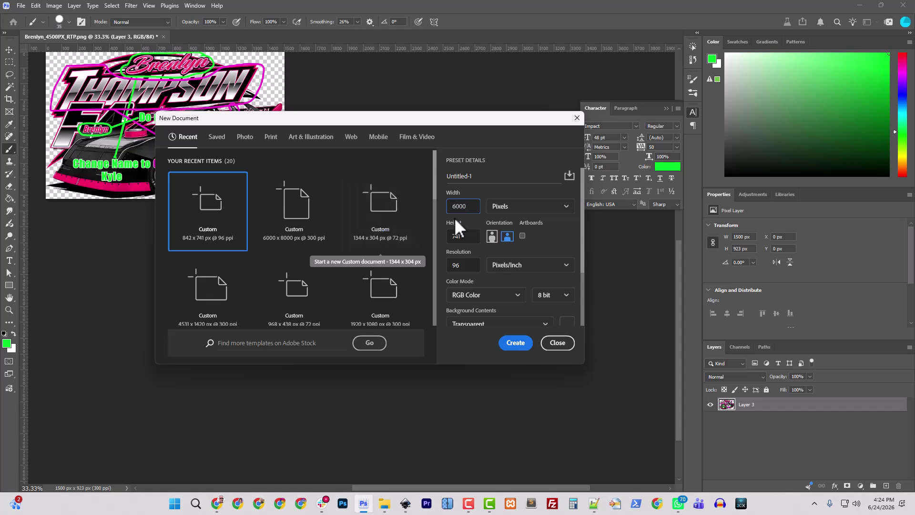
{"action": "left_click_drag", "start_coordinate": [469, 234], "coordinate": [443, 235]}
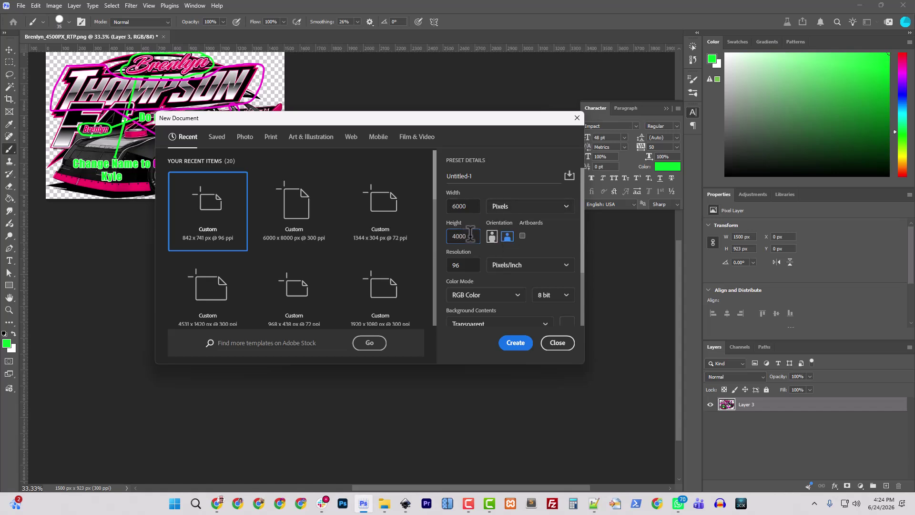
{"action": "left_click", "coordinate": [516, 345]}
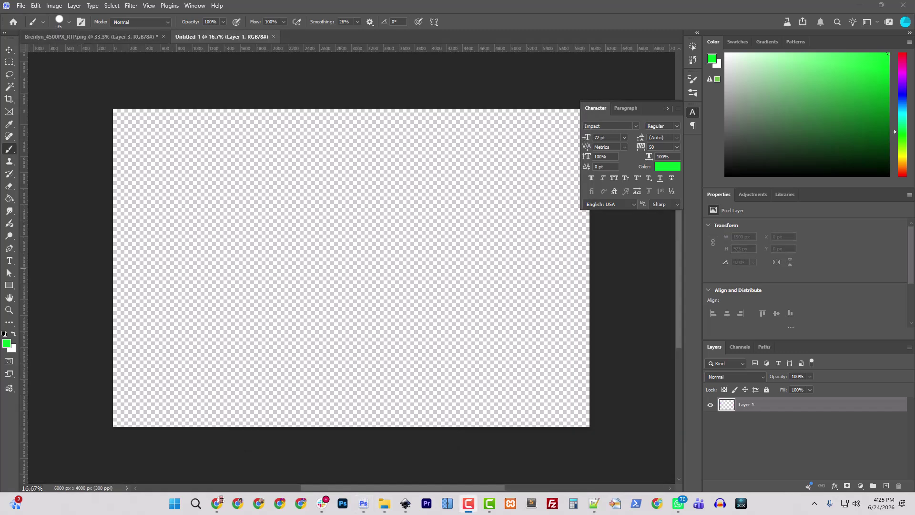
Place merry.svg from the pieces folder, scale it to about 54.20%, and position it centred near the top of the canvas.
{"action": "mouse_move", "coordinate": [387, 506]}
{"action": "left_click", "coordinate": [334, 422]}
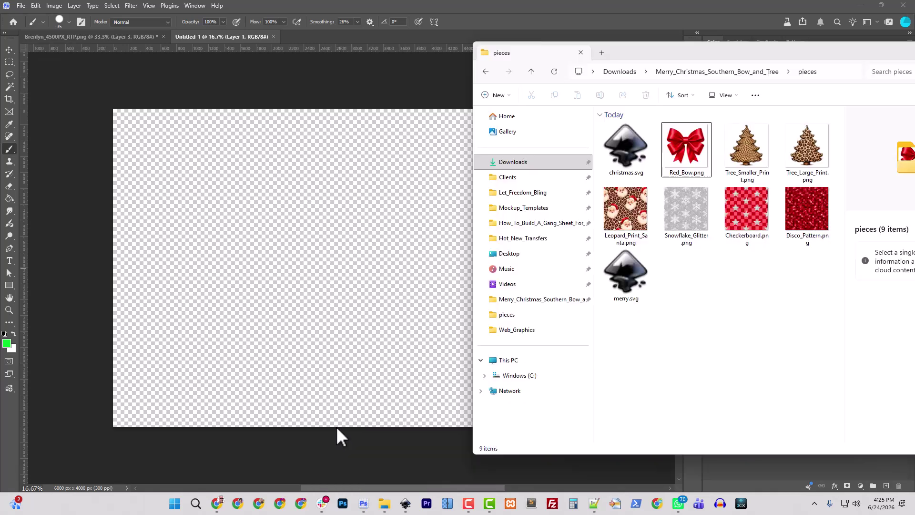
{"action": "left_click_drag", "start_coordinate": [627, 278], "coordinate": [389, 282]}
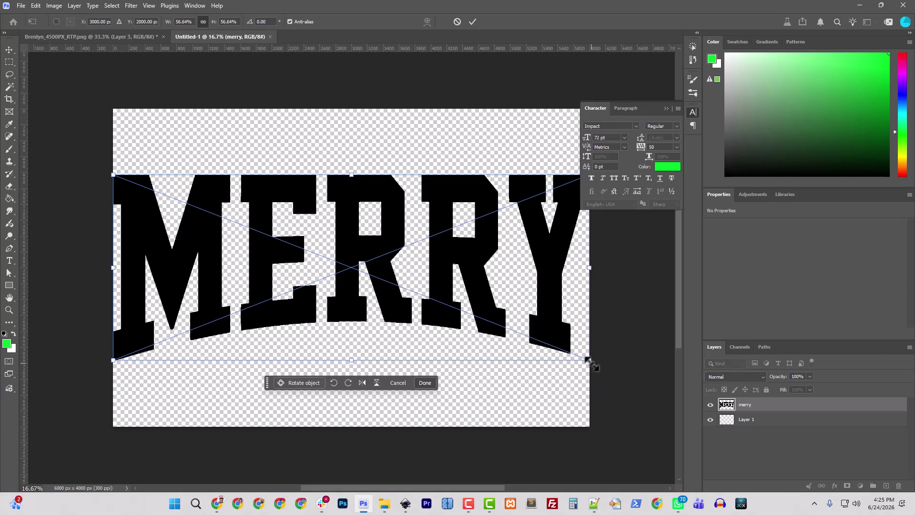
{"action": "left_click_drag", "start_coordinate": [591, 360], "coordinate": [578, 356]}
{"action": "left_click_drag", "start_coordinate": [377, 260], "coordinate": [374, 200]}
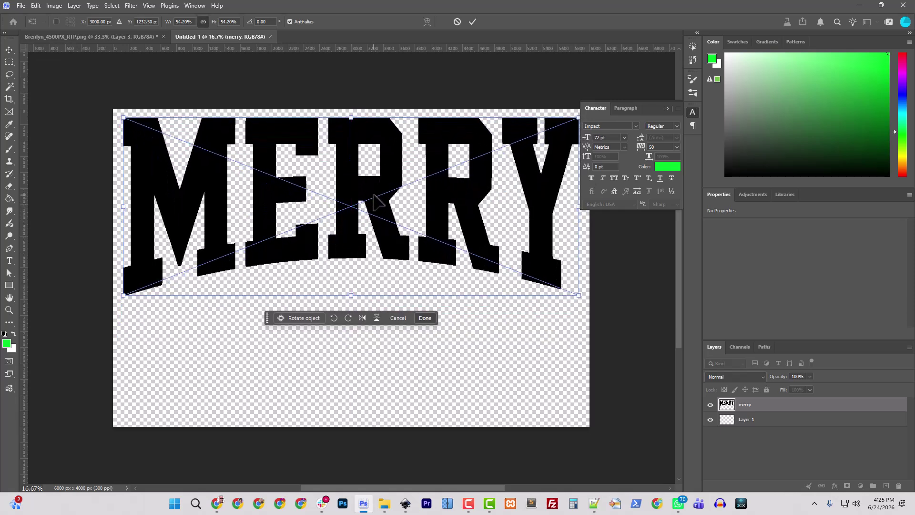
{"action": "key", "text": "Return"}
{"action": "key", "text": "b"}
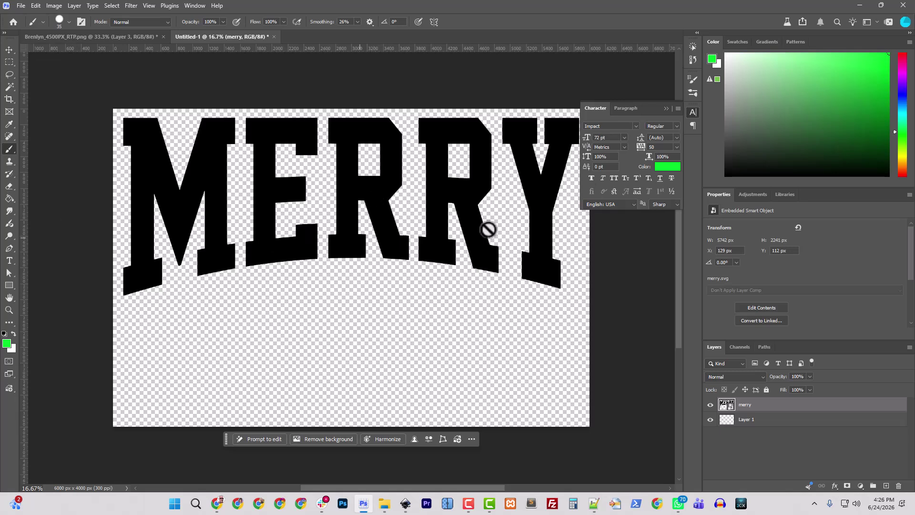
Collapse the Character panel covering the canvas and rasterize the merry layer.
{"action": "left_click", "coordinate": [693, 112]}
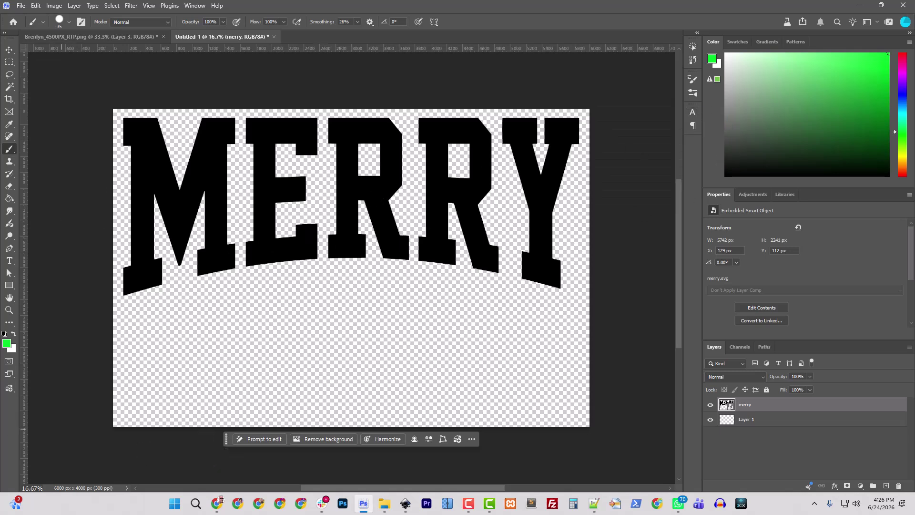
{"action": "right_click", "coordinate": [762, 411]}
{"action": "left_click", "coordinate": [768, 381]}
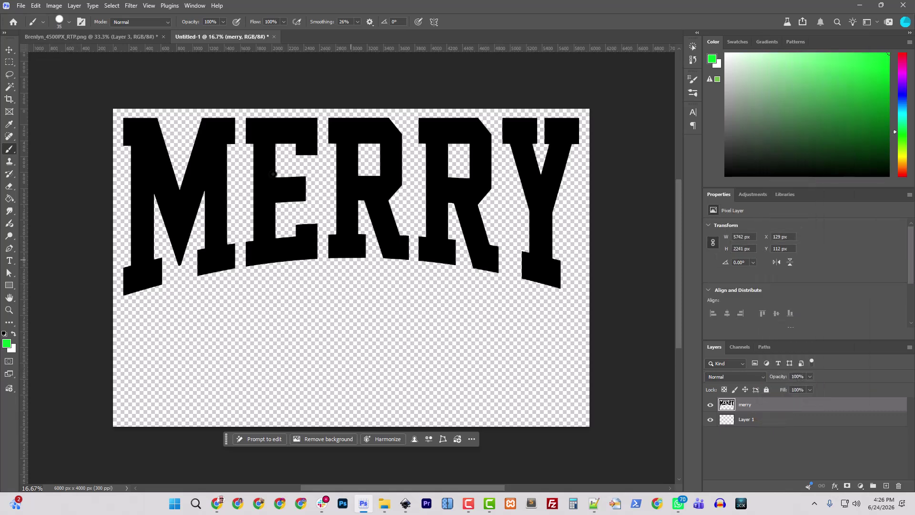
Cut the letter M from the merry layer, paste it in place on its own layer, and name that layer M.
{"action": "left_click", "coordinate": [9, 62]}
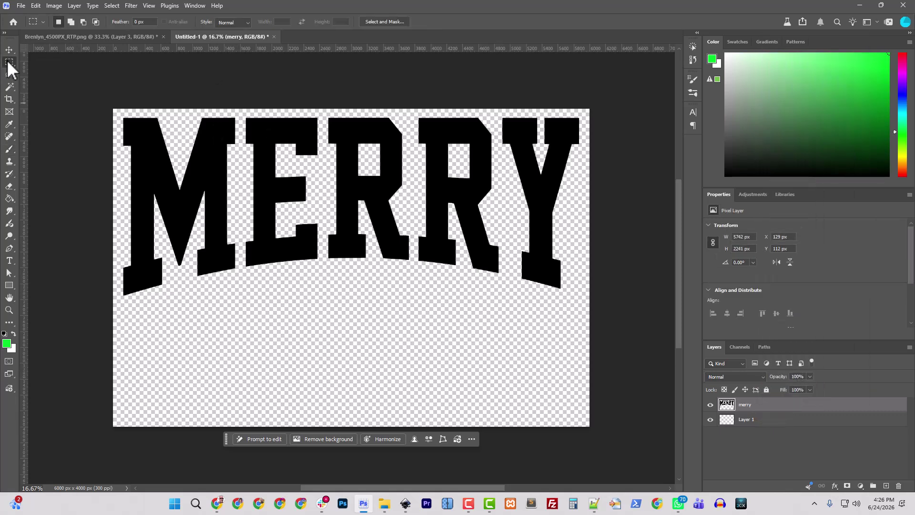
{"action": "left_click_drag", "start_coordinate": [110, 106], "coordinate": [241, 312]}
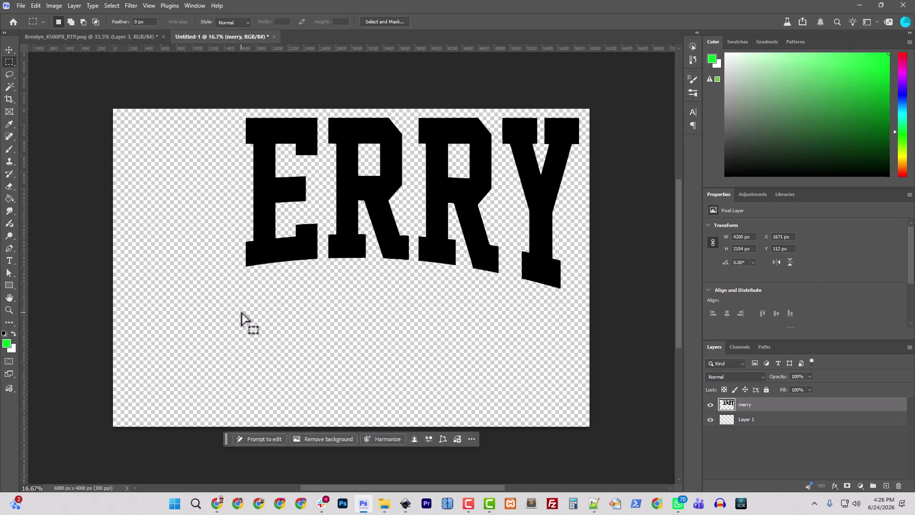
{"action": "key", "text": "ctrl+v"}
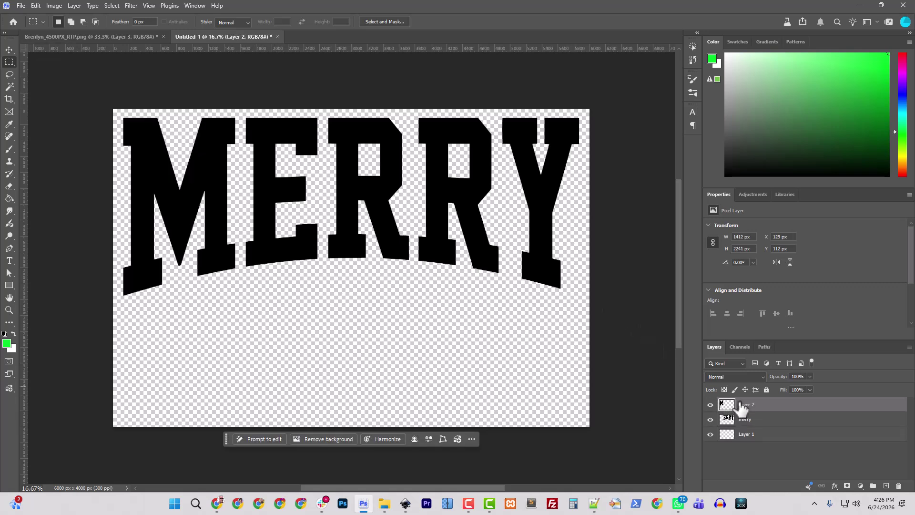
{"action": "double_click", "coordinate": [746, 404]}
{"action": "type", "text": "M"}
{"action": "key", "text": "Return"}
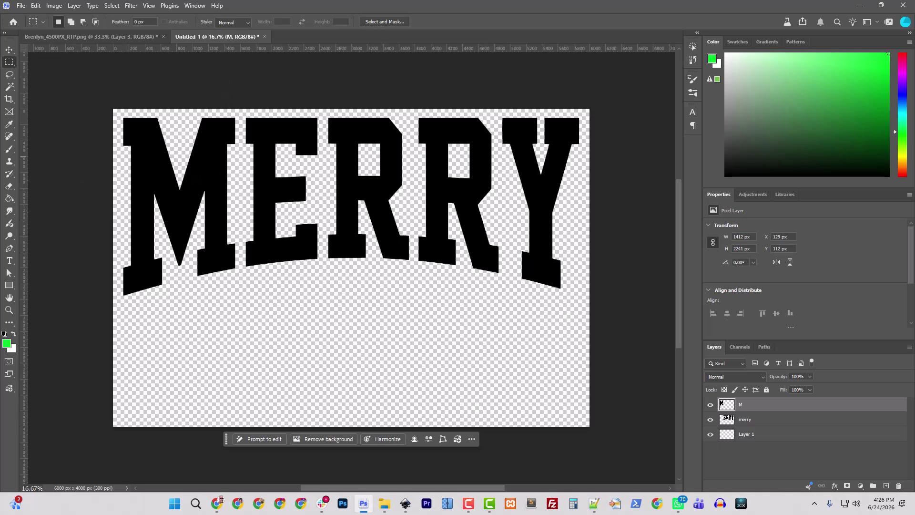
Split the remaining MERRY letters onto separate layers in place and name the layers E, R, R and Y.
{"action": "key", "text": "ctrl+v"}
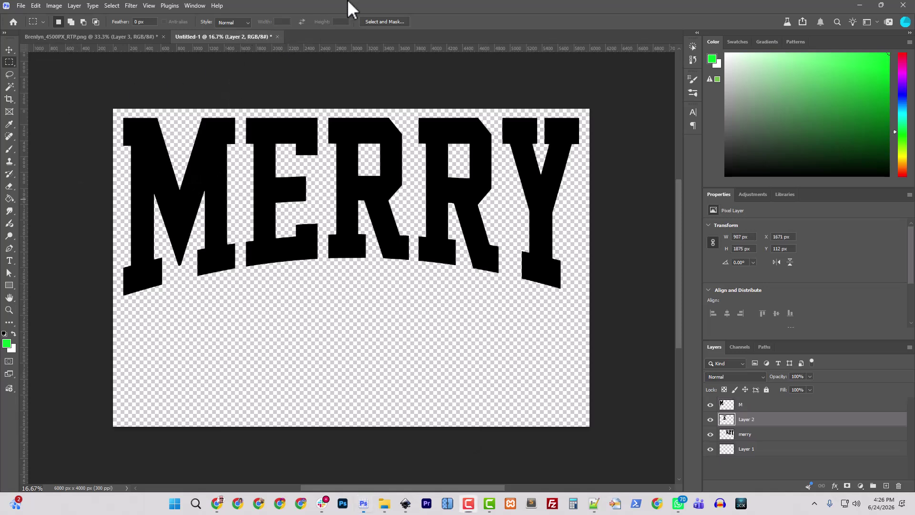
{"action": "left_click_drag", "start_coordinate": [323, 101], "coordinate": [414, 285]}
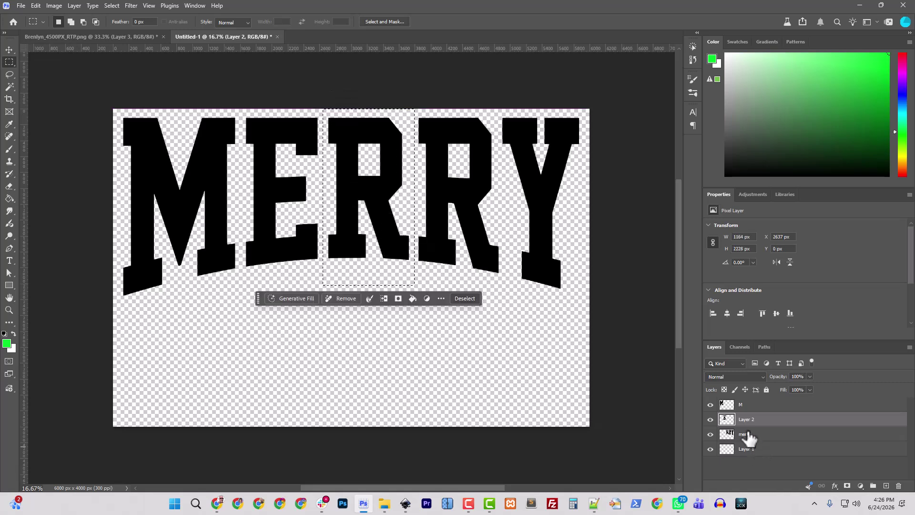
{"action": "left_click", "coordinate": [746, 435]}
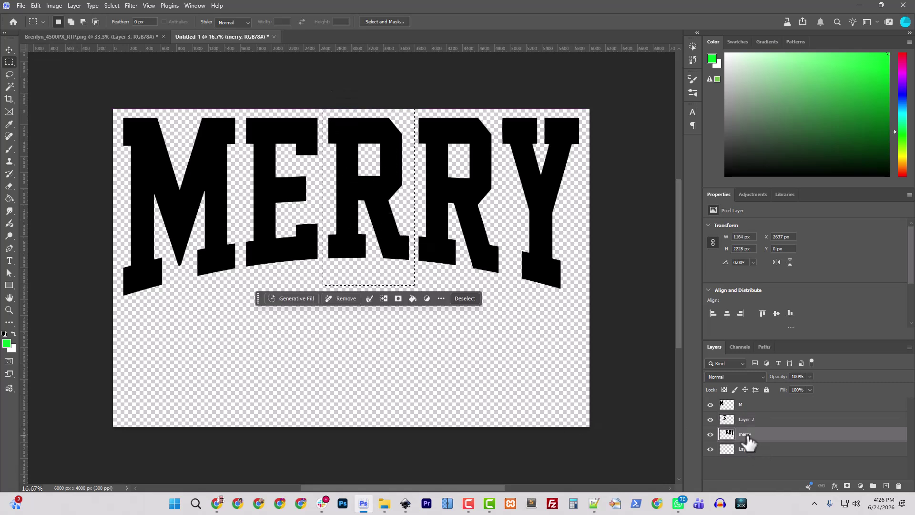
{"action": "key", "text": "ctrl+x"}
{"action": "key", "text": "ctrl+shift+v"}
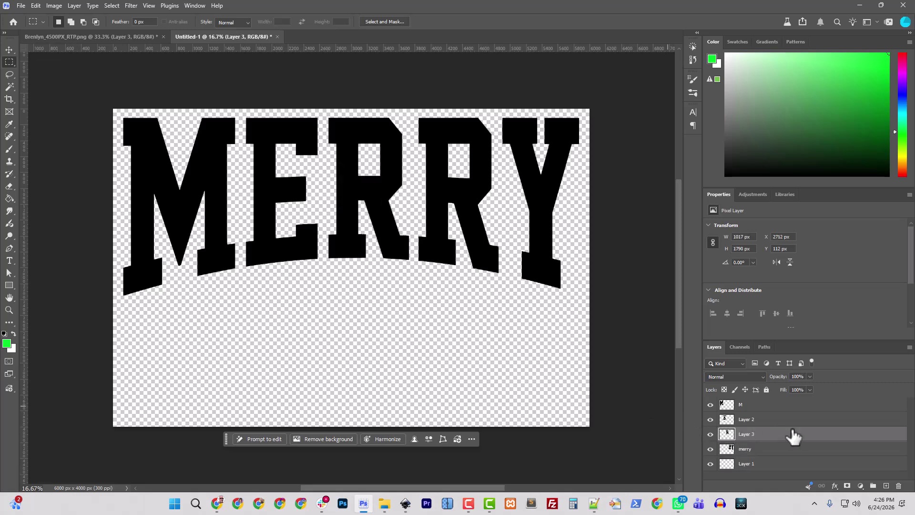
{"action": "double_click", "coordinate": [746, 434]}
{"action": "double_click", "coordinate": [746, 419]}
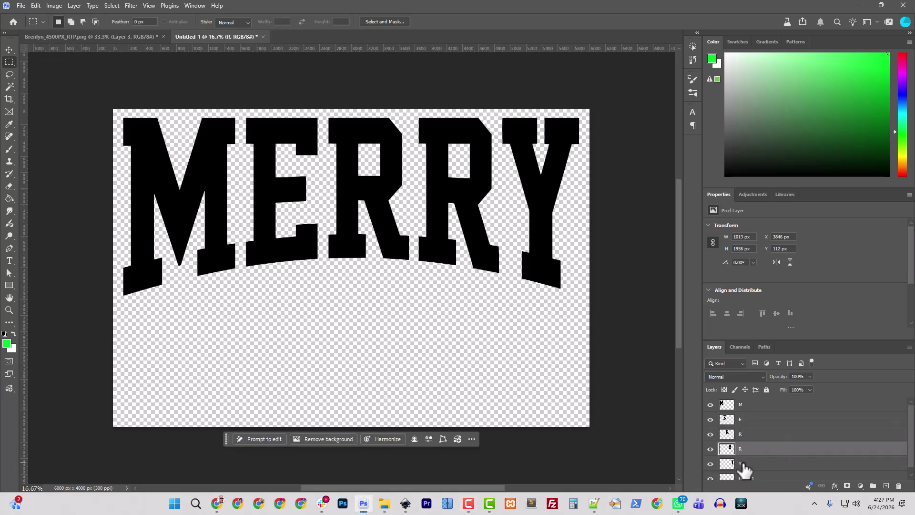
Group the five letter layers from M to Y and name the group Merry.
{"action": "left_click", "coordinate": [739, 462]}
{"action": "left_click", "coordinate": [743, 409], "text": "shift"}
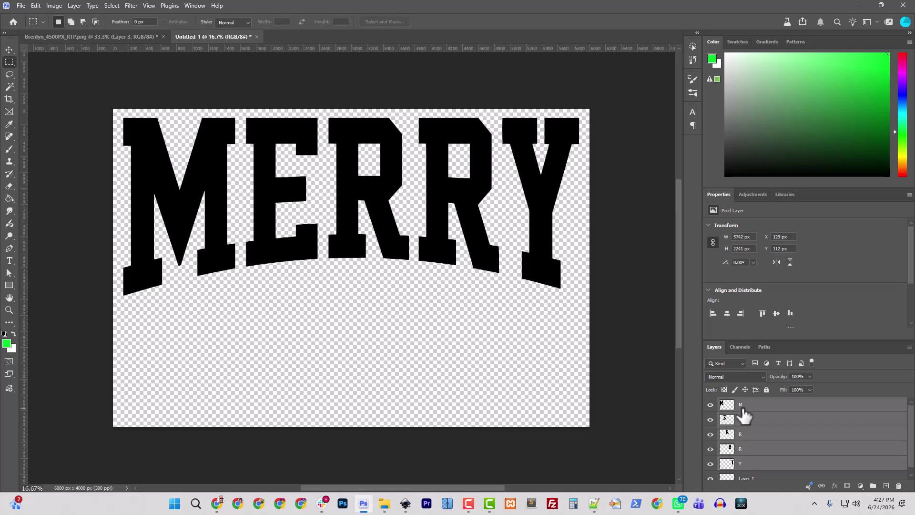
{"action": "key", "text": "ctrl+g"}
{"action": "double_click", "coordinate": [743, 403]}
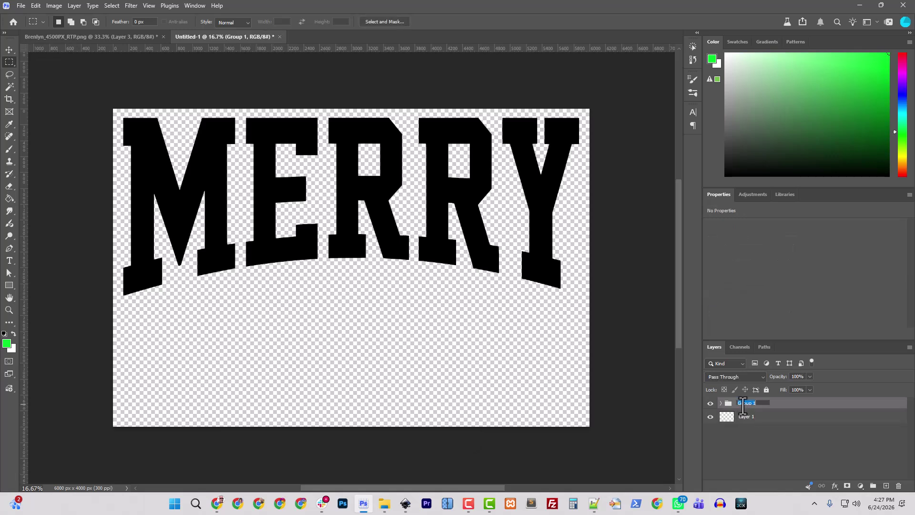
{"action": "type", "text": "Merry"}
{"action": "key", "text": "Return"}
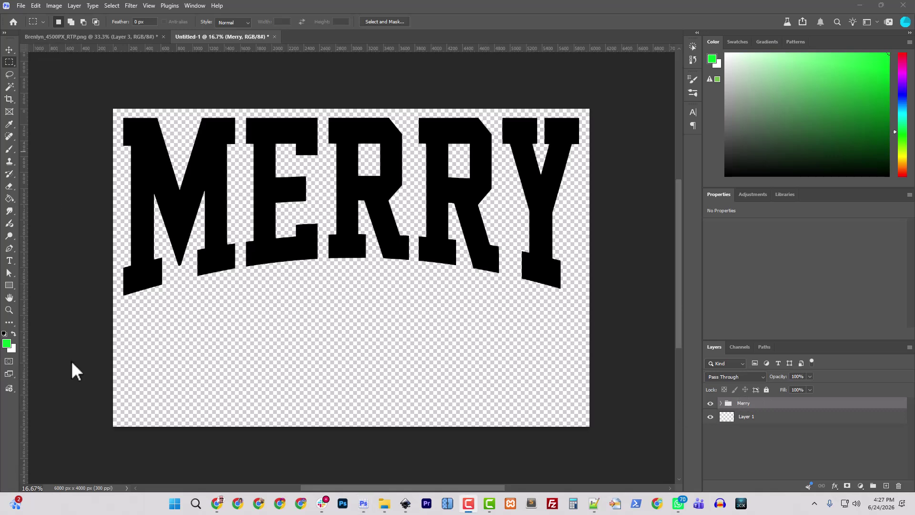
Place christmas.svg from the pieces folder, scale it to about 34.26%, and position it centred beneath the MERRY lettering.
{"action": "mouse_move", "coordinate": [385, 506]}
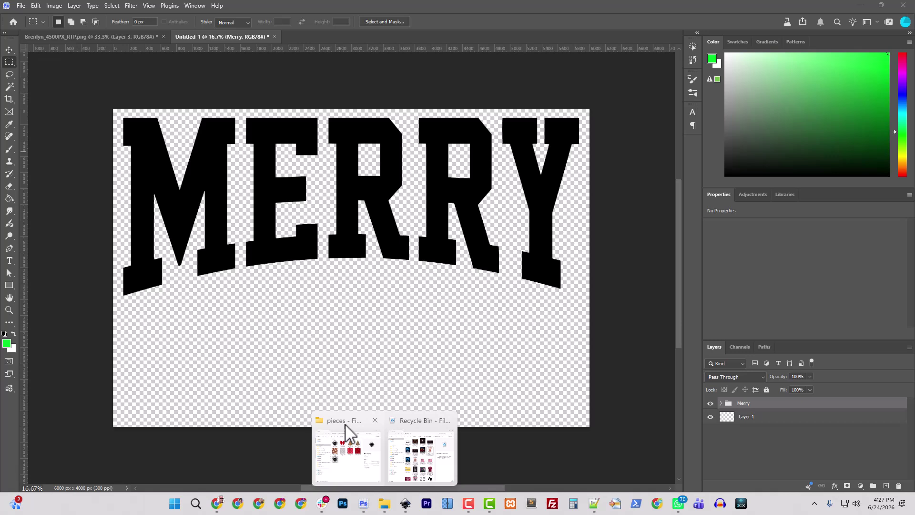
{"action": "left_click", "coordinate": [348, 455]}
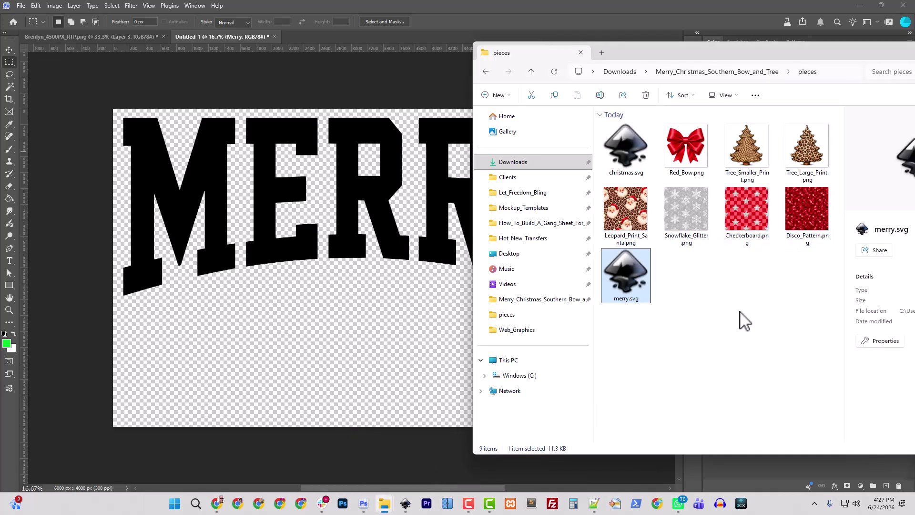
{"action": "left_click_drag", "start_coordinate": [628, 152], "coordinate": [345, 358]}
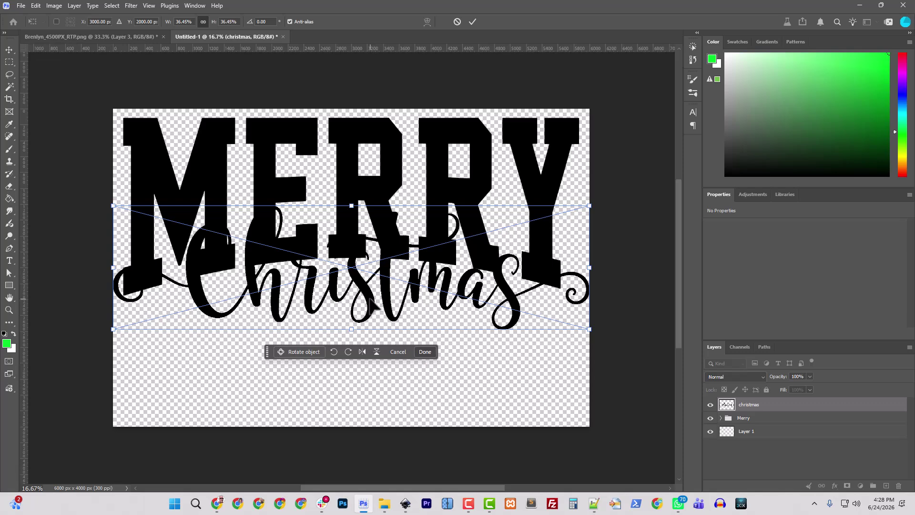
{"action": "left_click_drag", "start_coordinate": [374, 305], "coordinate": [371, 368]}
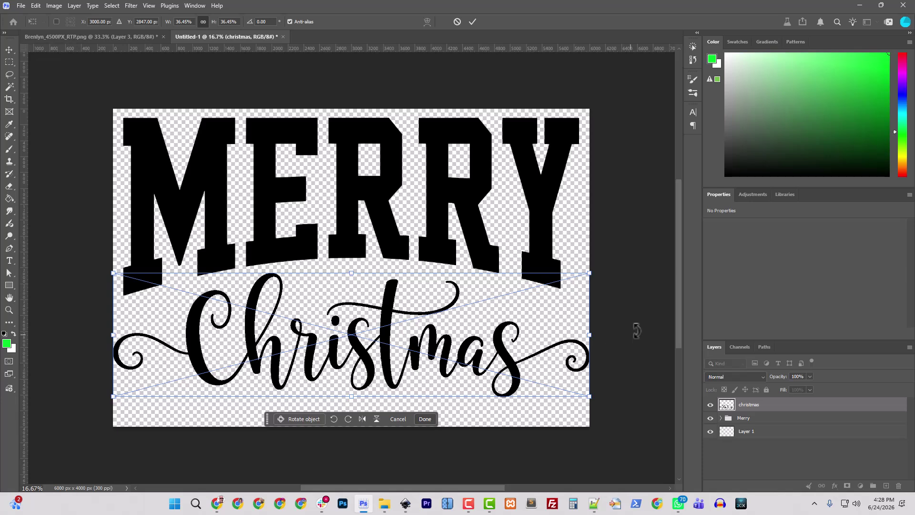
{"action": "left_click_drag", "start_coordinate": [588, 273], "coordinate": [575, 281]}
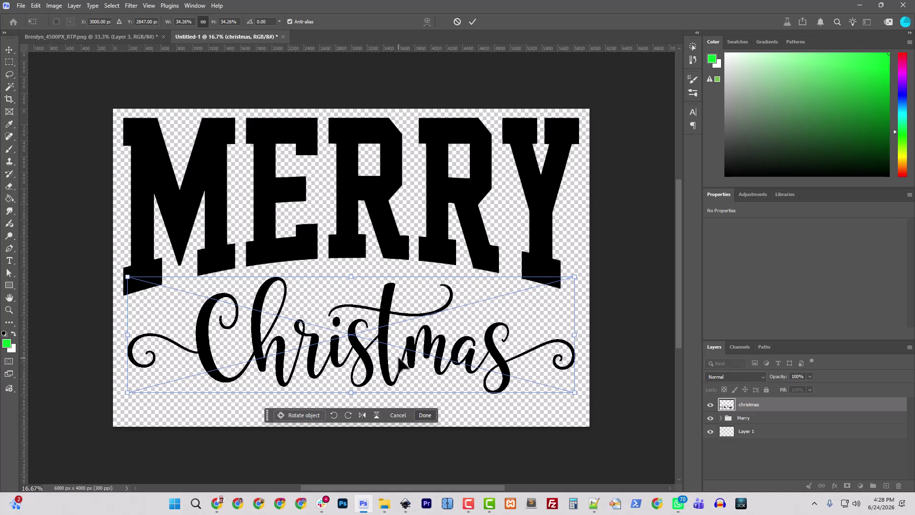
{"action": "key", "text": "Return"}
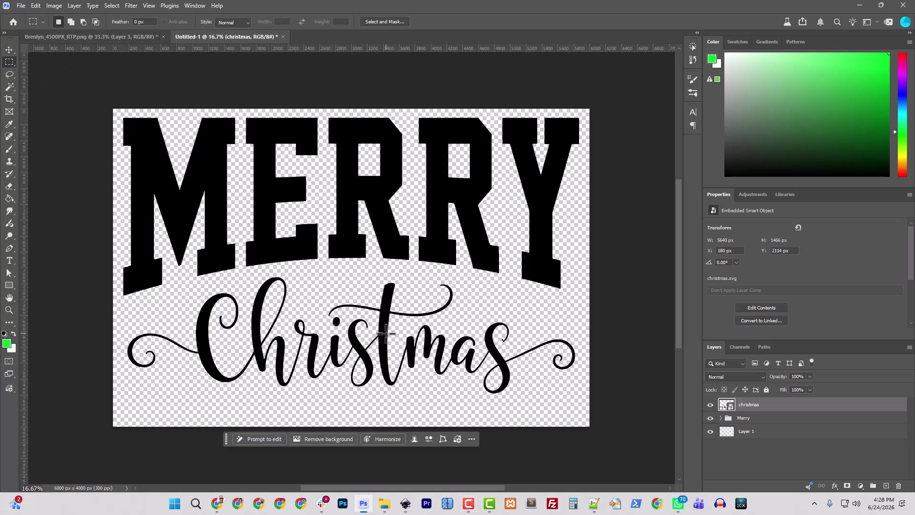
{"action": "left_click", "coordinate": [9, 49]}
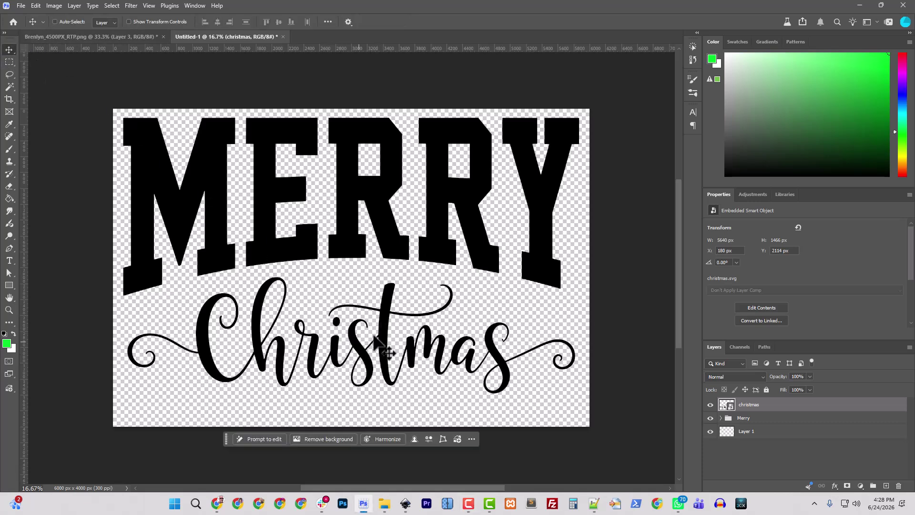
Move the Christmas lettering slightly lower beneath MERRY, to a Y position of 2266 px.
{"action": "left_click_drag", "start_coordinate": [386, 330], "coordinate": [386, 341]}
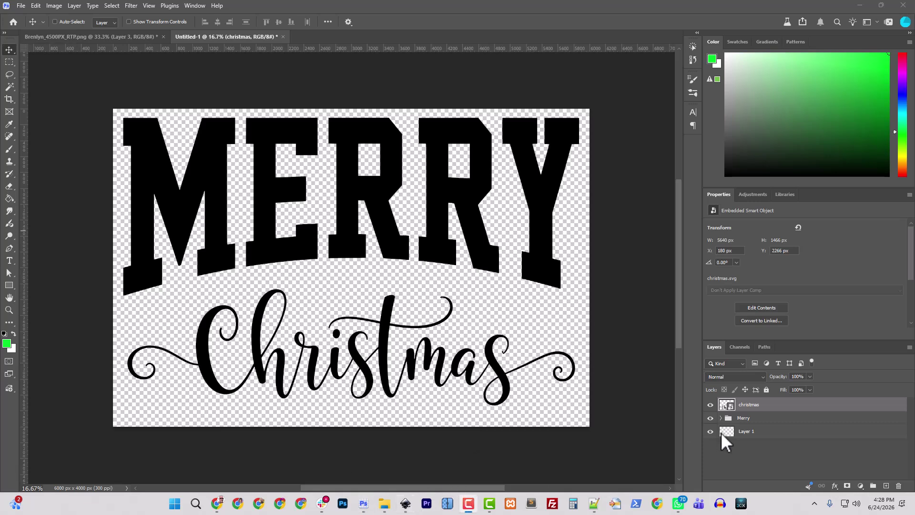
Place Disco_Pattern.png from the pieces folder directly above the M layer in the Merry group and clip it to the M.
{"action": "left_click", "coordinate": [722, 419]}
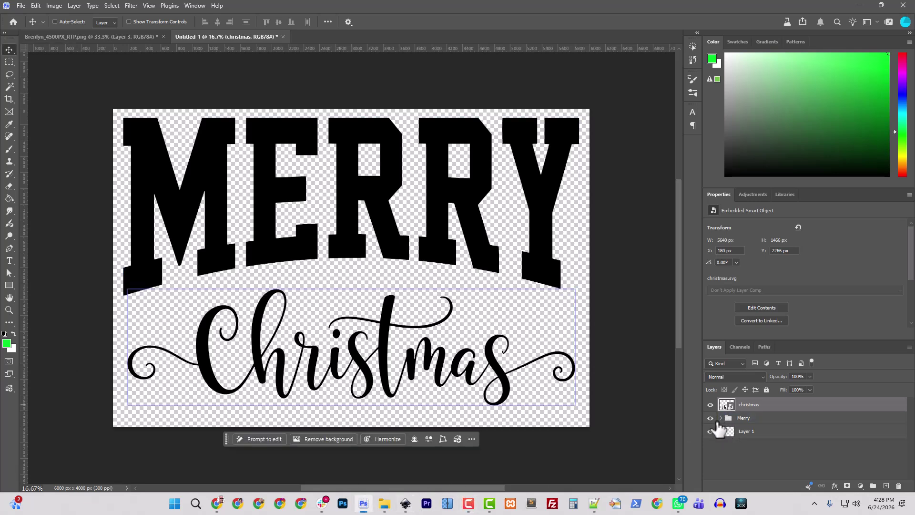
{"action": "left_click", "coordinate": [721, 418]}
{"action": "left_click", "coordinate": [751, 431]}
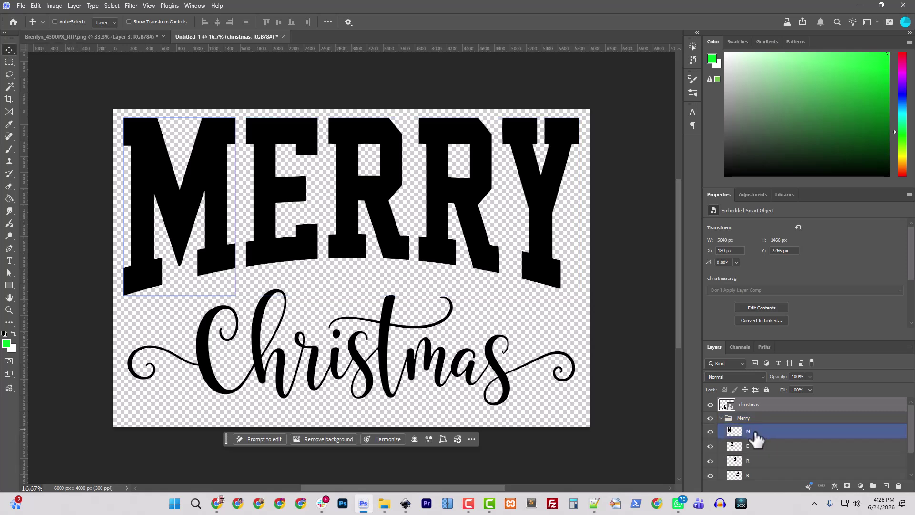
{"action": "left_click", "coordinate": [391, 508]}
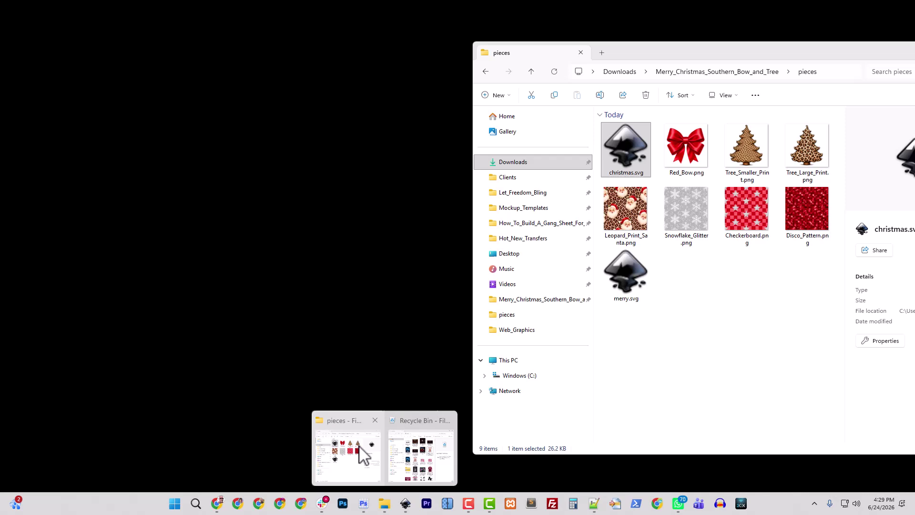
{"action": "left_click", "coordinate": [360, 453]}
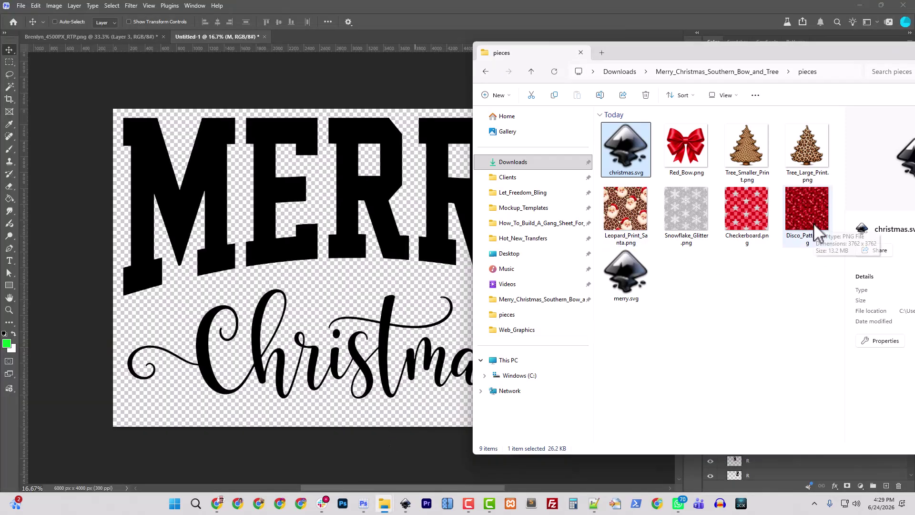
{"action": "left_click_drag", "start_coordinate": [816, 233], "coordinate": [203, 264]}
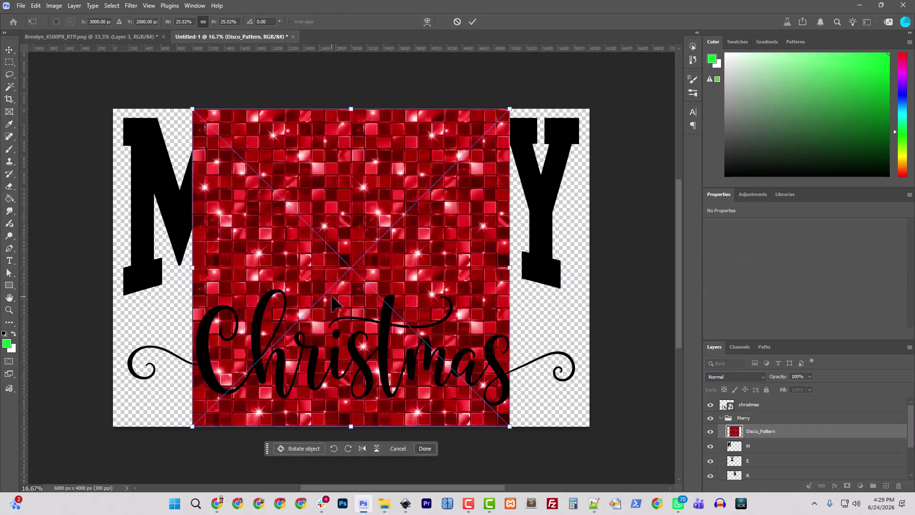
{"action": "key", "text": "Return"}
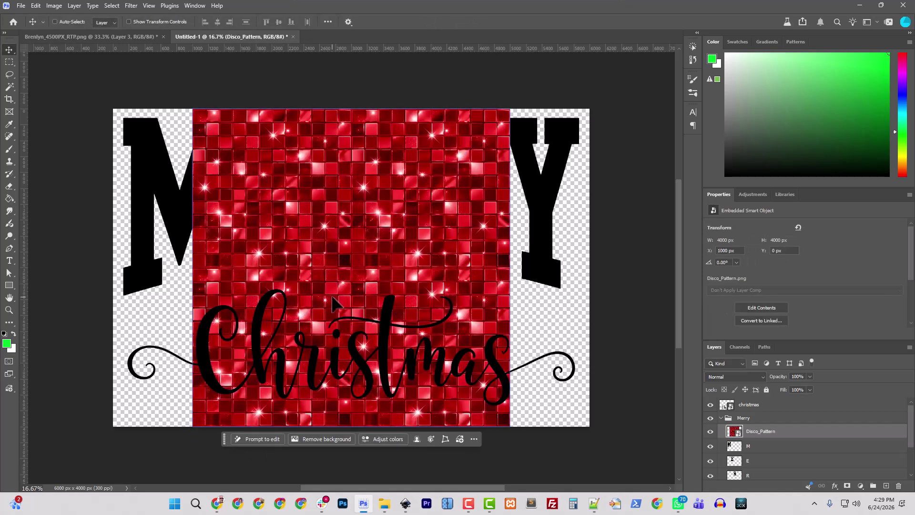
{"action": "right_click", "coordinate": [759, 430]}
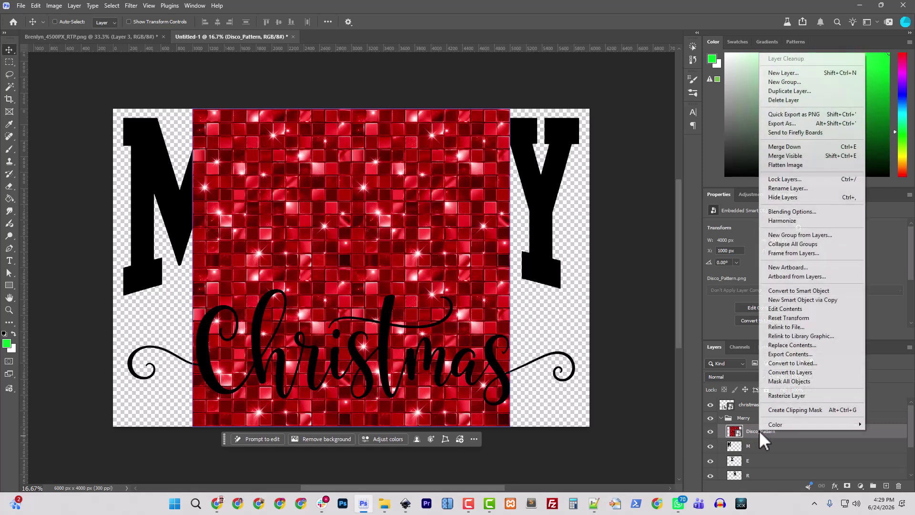
{"action": "left_click", "coordinate": [791, 411]}
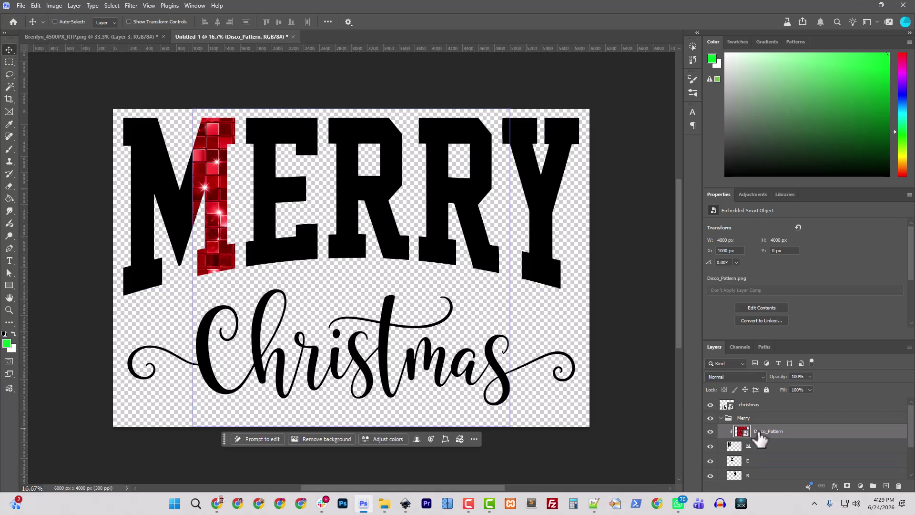
Move the clipped disco pattern over the M and scale it to about 17.58%, covering the whole letter.
{"action": "left_click_drag", "start_coordinate": [221, 244], "coordinate": [129, 237]}
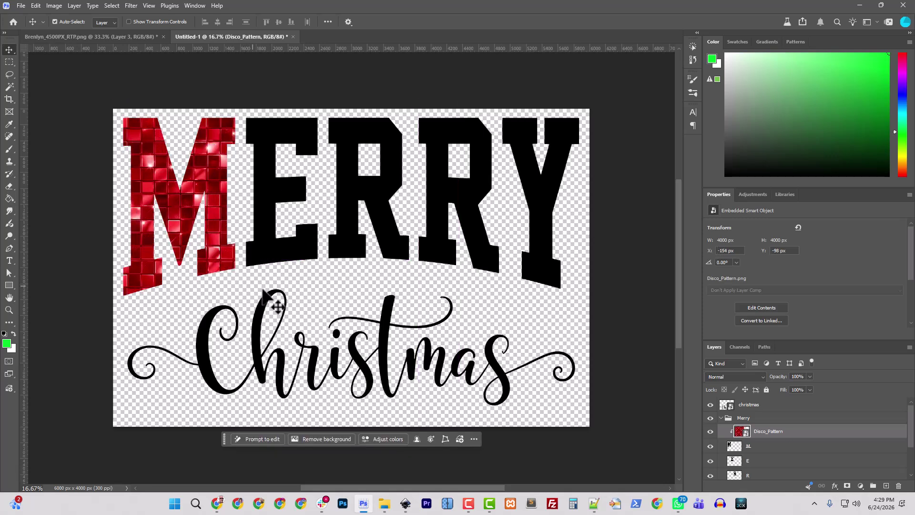
{"action": "key", "text": "ctrl+t"}
{"action": "left_click_drag", "start_coordinate": [420, 419], "coordinate": [280, 344]}
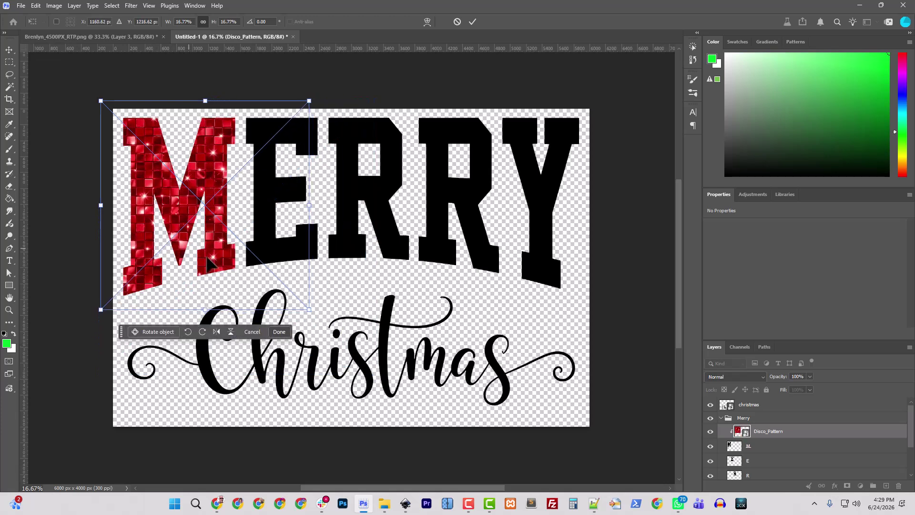
{"action": "left_click_drag", "start_coordinate": [214, 257], "coordinate": [220, 252]}
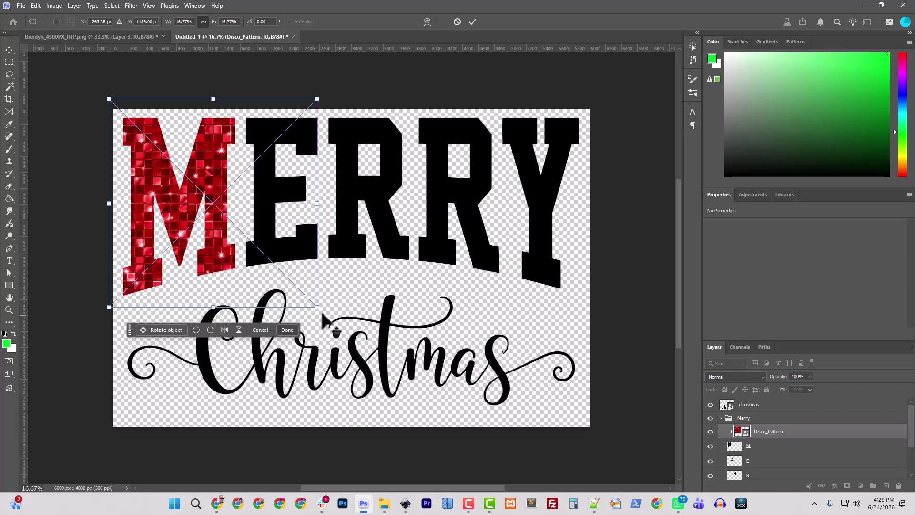
{"action": "mouse_move", "coordinate": [317, 307]}
{"action": "left_mouse_down"}
{"action": "mouse_move", "coordinate": [324, 321]}
{"action": "mouse_move", "coordinate": [322, 312]}
{"action": "left_mouse_up"}
{"action": "left_click_drag", "start_coordinate": [210, 170], "coordinate": [215, 170]}
{"action": "key", "text": "Return"}
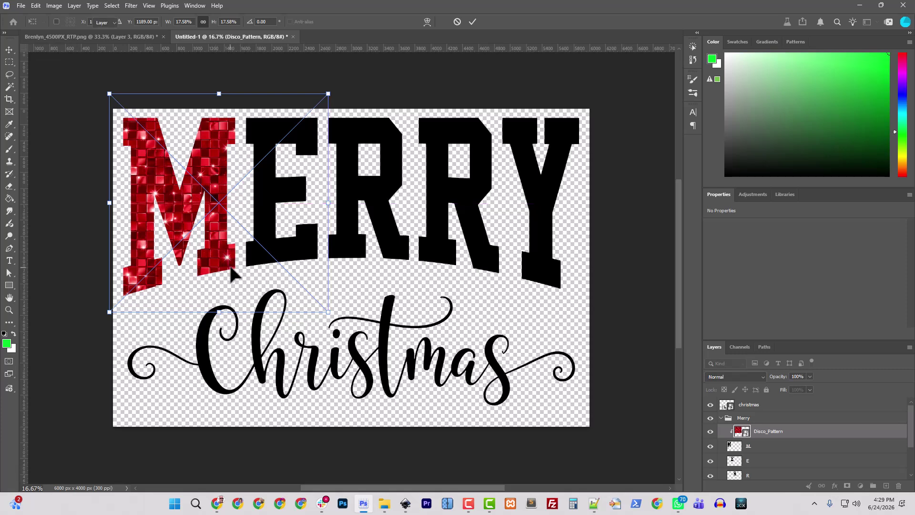
Open Snowflake_Glitter.png from the pieces folder as its own document in Adobe Photoshop 2026.
{"action": "key", "text": "alt+Tab"}
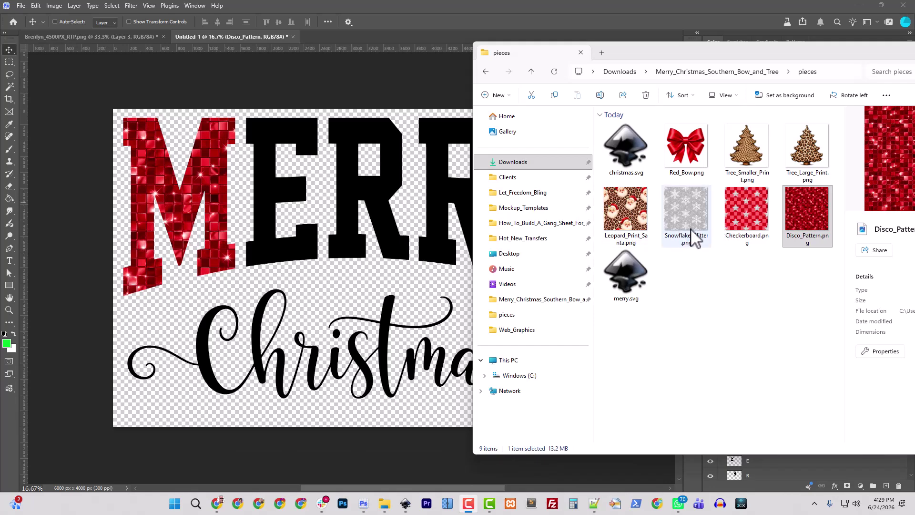
{"action": "right_click", "coordinate": [691, 236]}
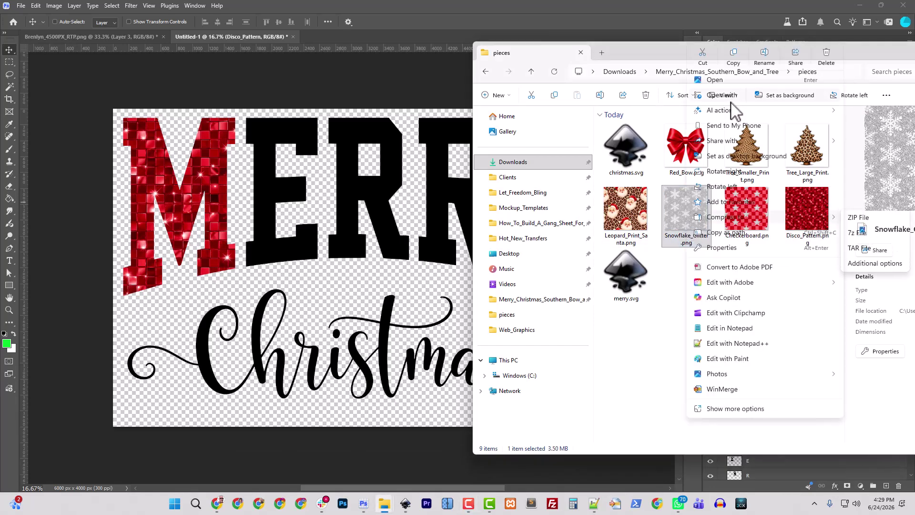
{"action": "mouse_move", "coordinate": [729, 96]}
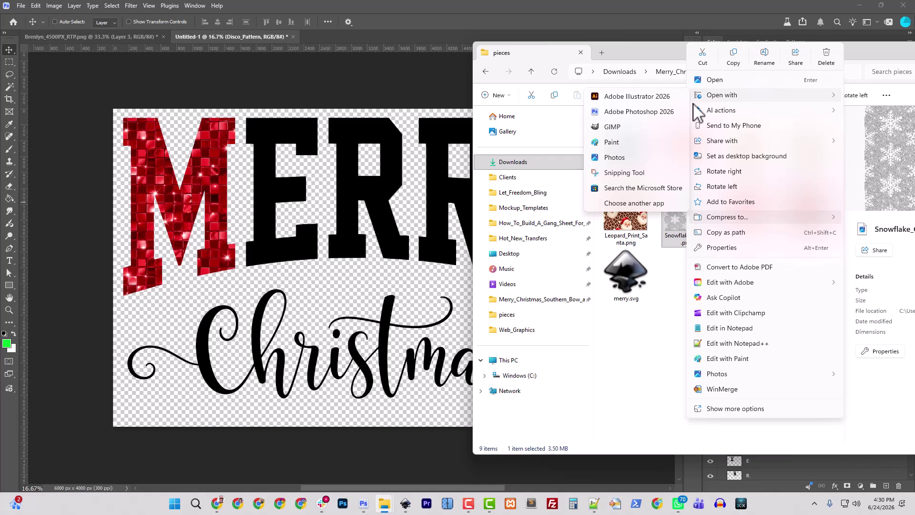
{"action": "left_click", "coordinate": [634, 112]}
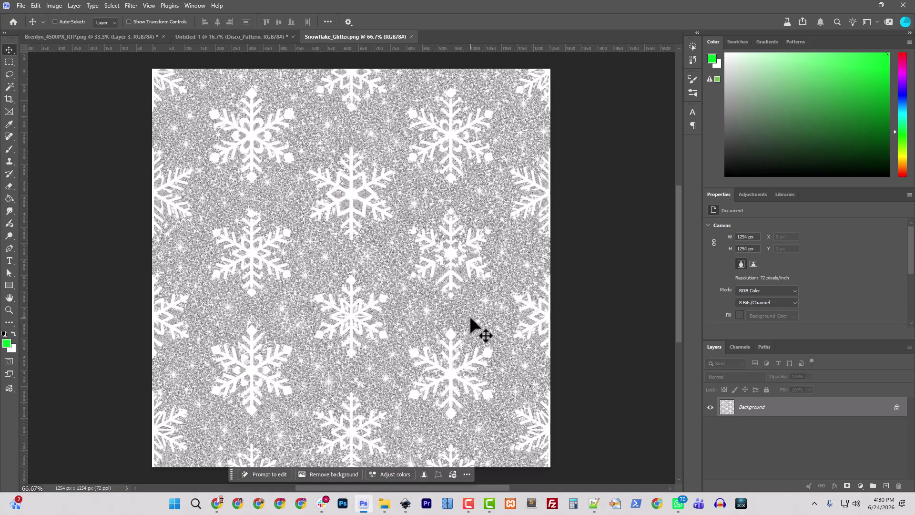
Turn on Pattern Preview for the snowflake glitter tile and examine how it repeats across its edges.
{"action": "key", "text": "ctrl+minus"}
{"action": "key", "text": "ctrl+minus"}
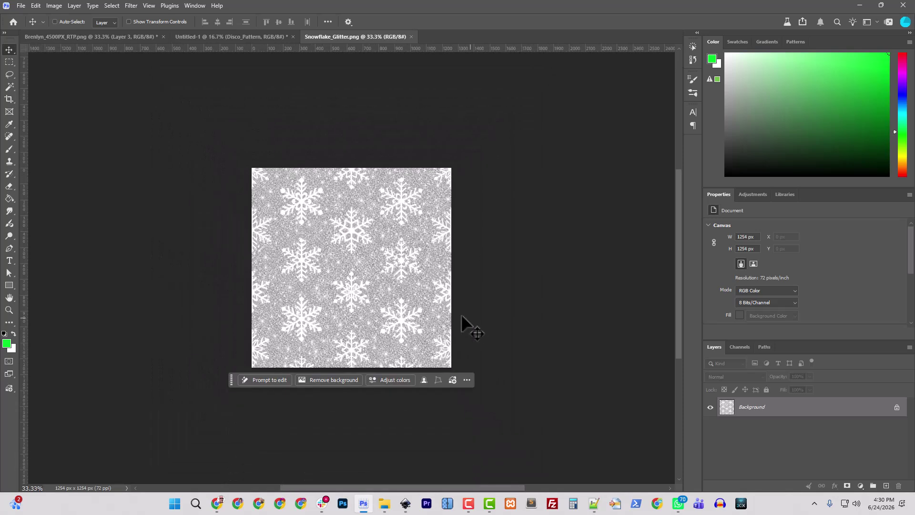
{"action": "left_click", "coordinate": [147, 7]}
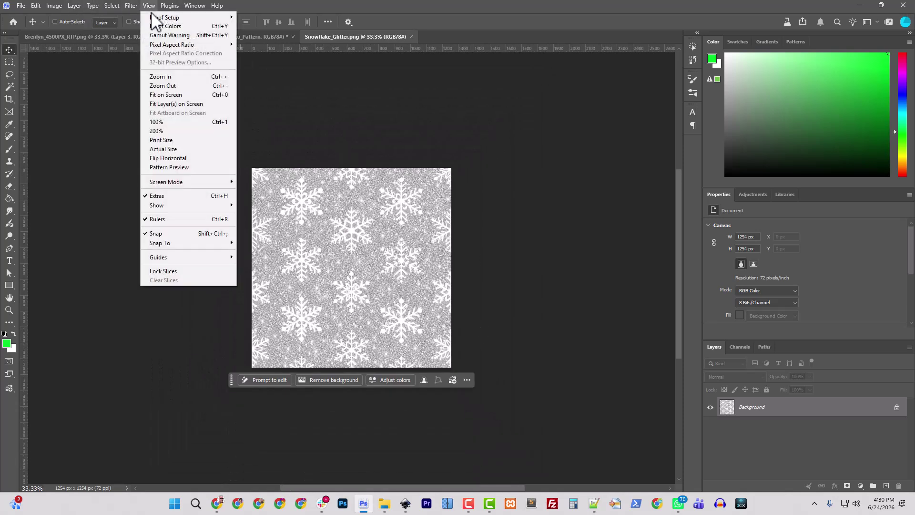
{"action": "left_click", "coordinate": [177, 168]}
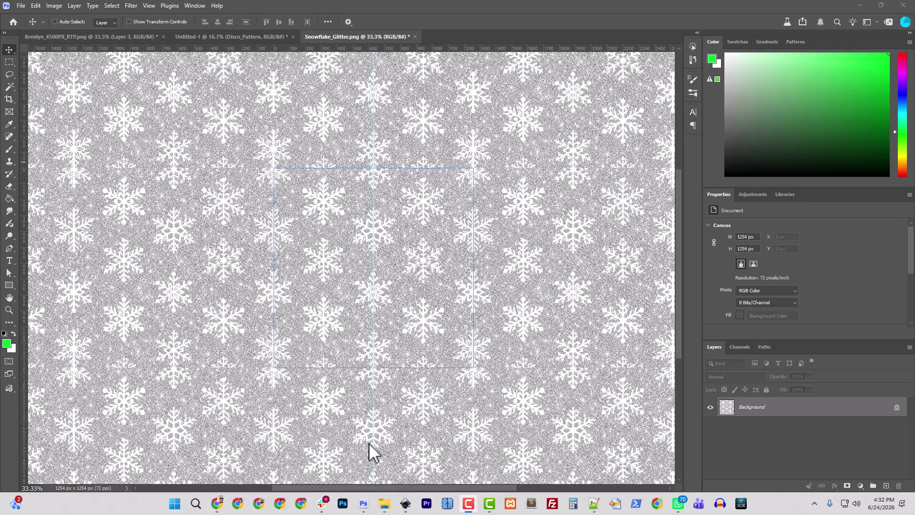
{"action": "left_click", "coordinate": [376, 485]}
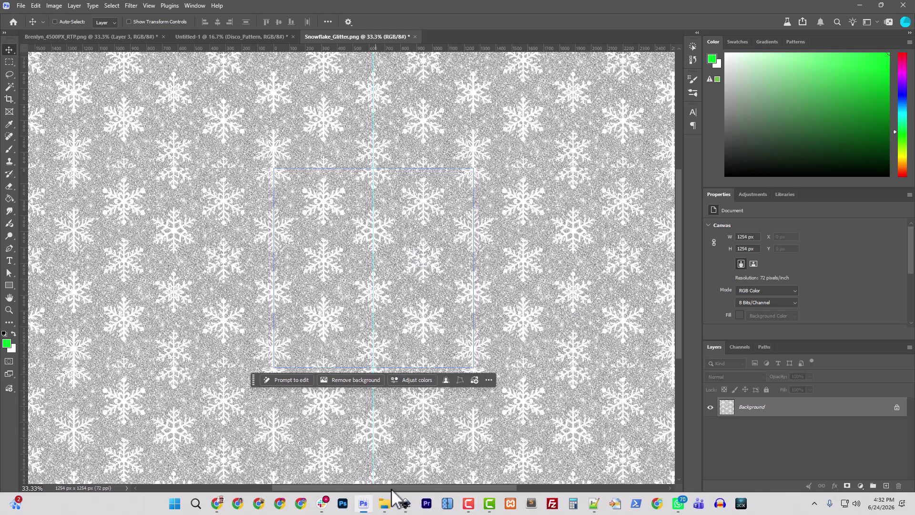
{"action": "left_click_drag", "start_coordinate": [391, 489], "coordinate": [448, 501]}
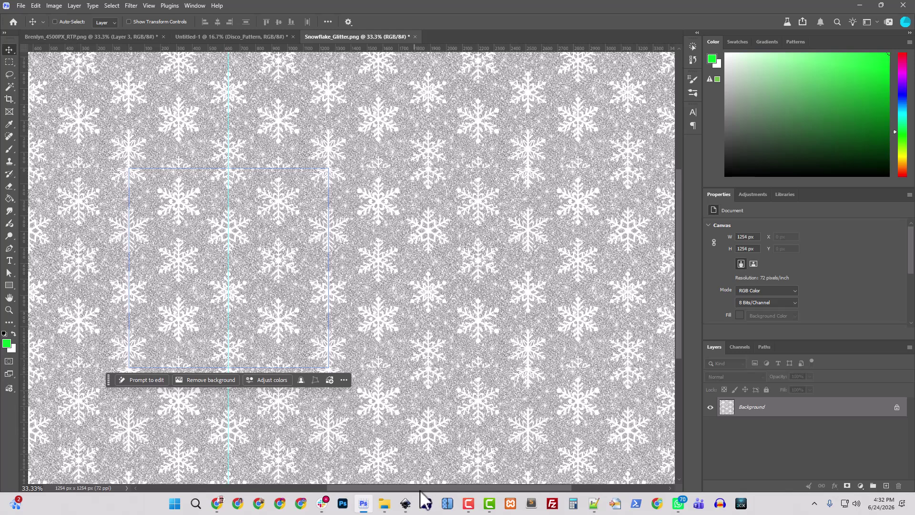
{"action": "left_click_drag", "start_coordinate": [421, 492], "coordinate": [364, 494]}
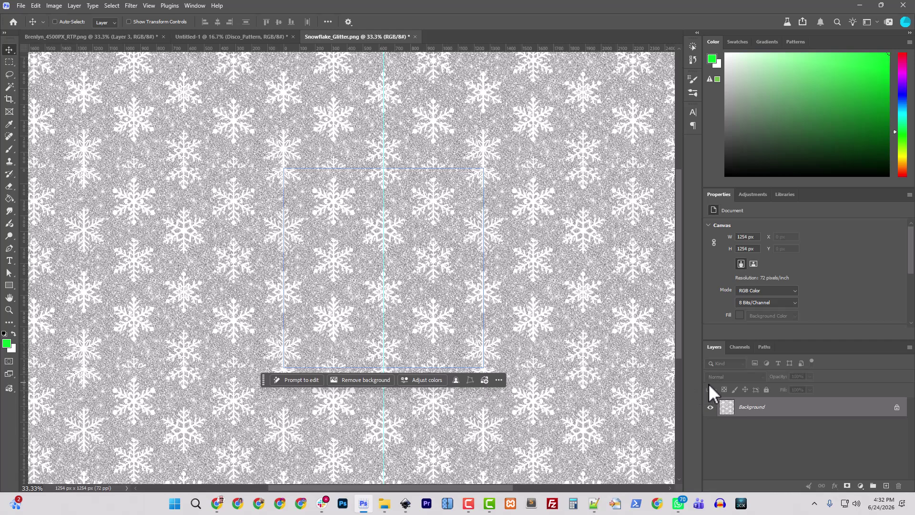
Try to extend the snowflake canvas upward by 1254 px while the image is still a locked background.
{"action": "left_click", "coordinate": [52, 7]}
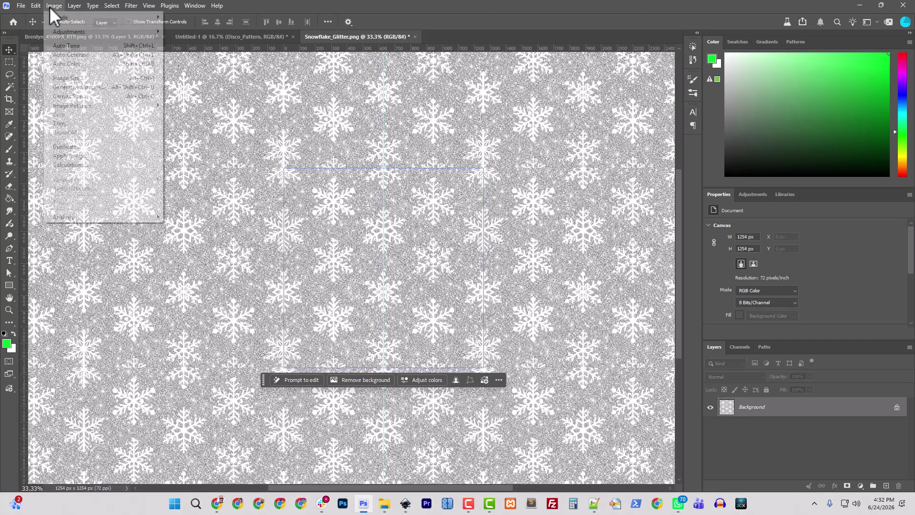
{"action": "left_click", "coordinate": [88, 97]}
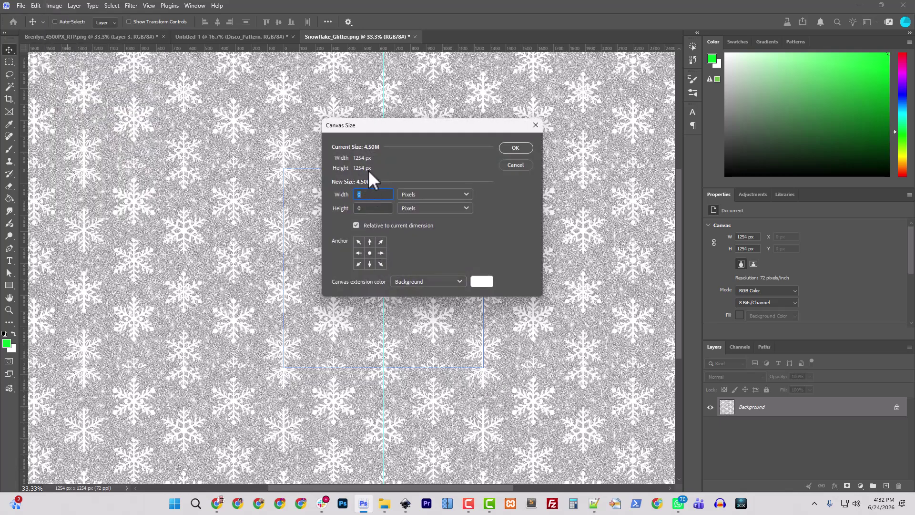
{"action": "left_click", "coordinate": [369, 264]}
{"action": "left_click", "coordinate": [339, 207]}
{"action": "type", "text": "1254"}
{"action": "key", "text": "Return"}
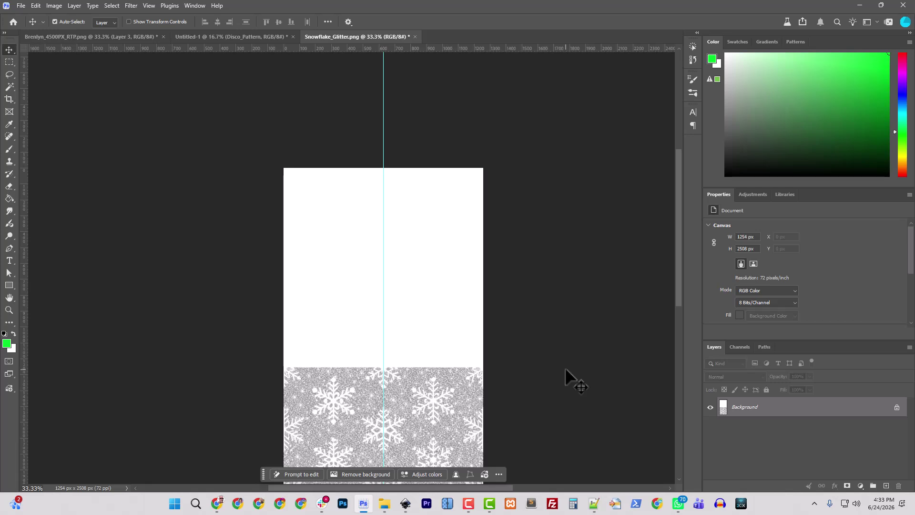
{"action": "key", "text": "ctrl+z"}
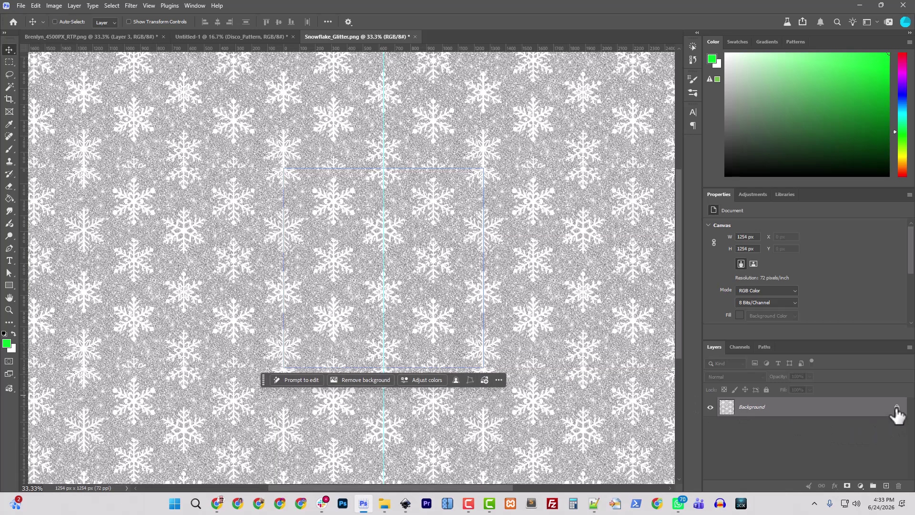
Unlock the snowflake background into a regular layer and turn off Pattern Preview.
{"action": "left_click", "coordinate": [896, 409]}
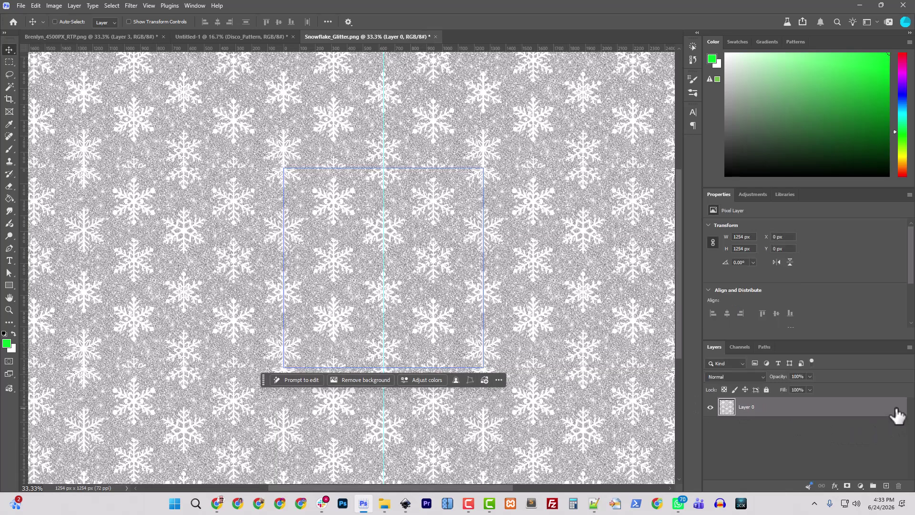
{"action": "left_click", "coordinate": [149, 6]}
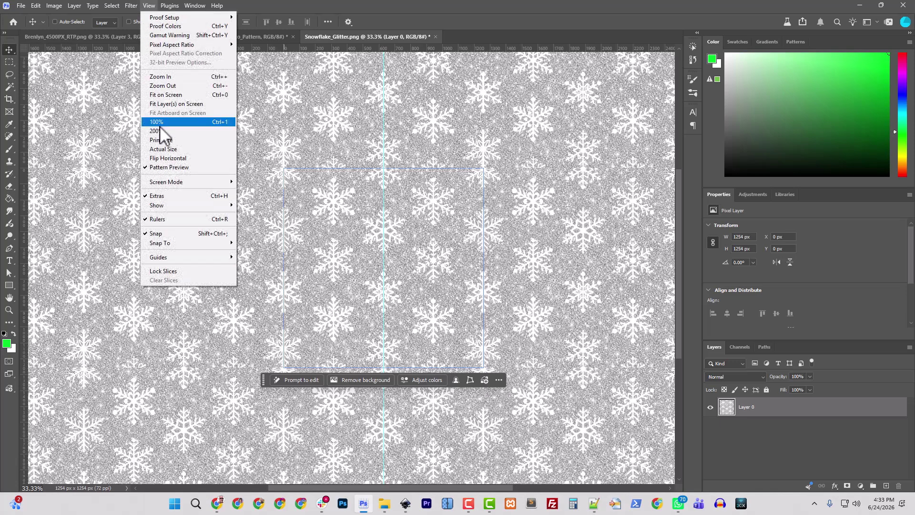
{"action": "left_click", "coordinate": [164, 168]}
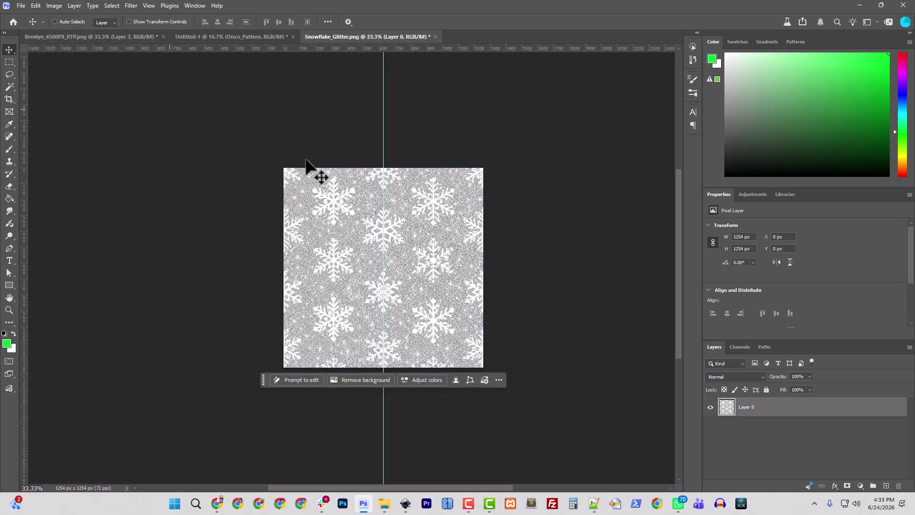
Extend the snowflake canvas height by 1254 px, anchored at the bottom so the empty space is added above the tile.
{"action": "left_click", "coordinate": [54, 6]}
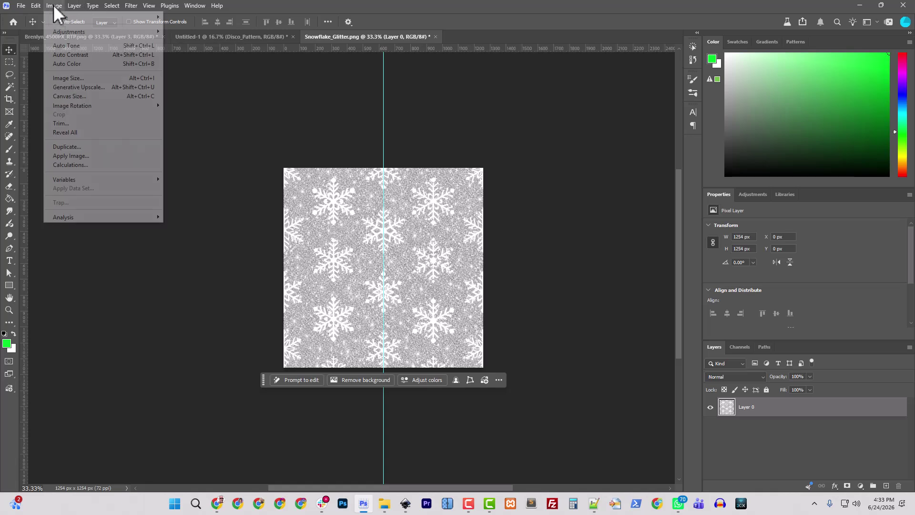
{"action": "left_click", "coordinate": [78, 95]}
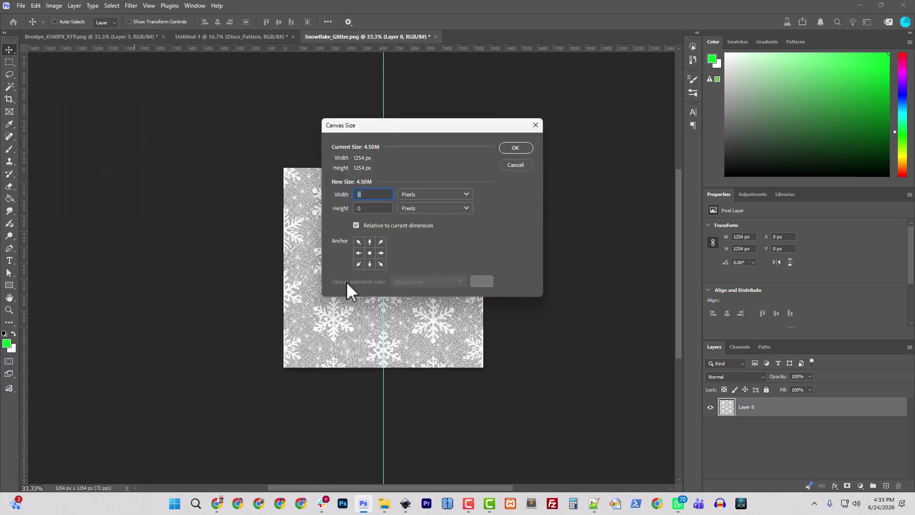
{"action": "left_click", "coordinate": [370, 263]}
{"action": "left_click", "coordinate": [357, 208]}
{"action": "key", "text": "Return"}
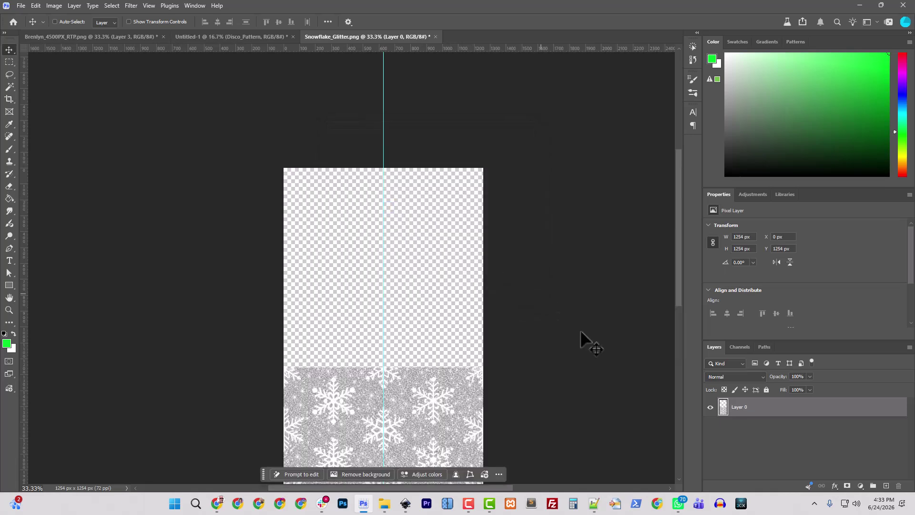
Duplicate the snowflake tile layer, keeping the default copy name.
{"action": "right_click", "coordinate": [744, 406]}
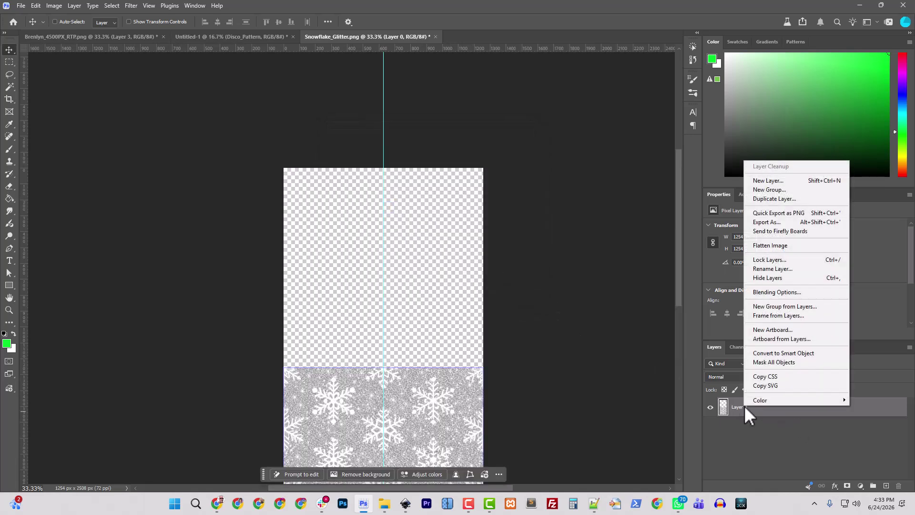
{"action": "left_click", "coordinate": [784, 199]}
{"action": "left_click", "coordinate": [535, 139]}
{"action": "scroll", "coordinate": [572, 342], "scroll_direction": "down", "scroll_amount": 3}
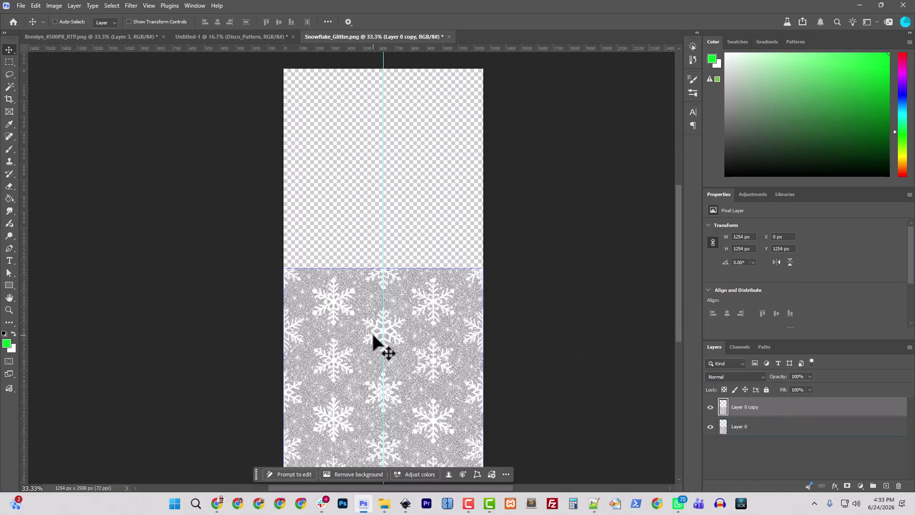
Move the duplicated snowflake tile straight up to fill the empty upper half of the canvas, keeping the copy as active layer.
{"action": "left_click_drag", "start_coordinate": [357, 353], "coordinate": [372, 153]}
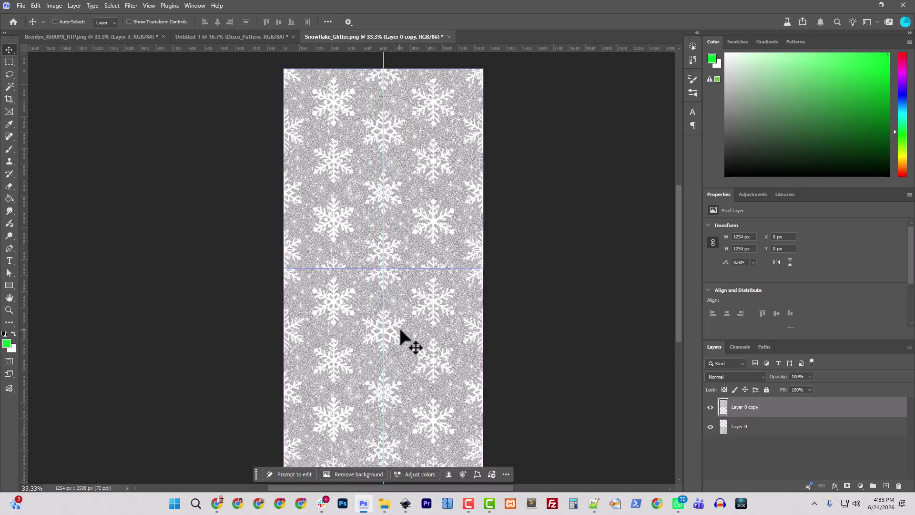
{"action": "left_click", "coordinate": [771, 428]}
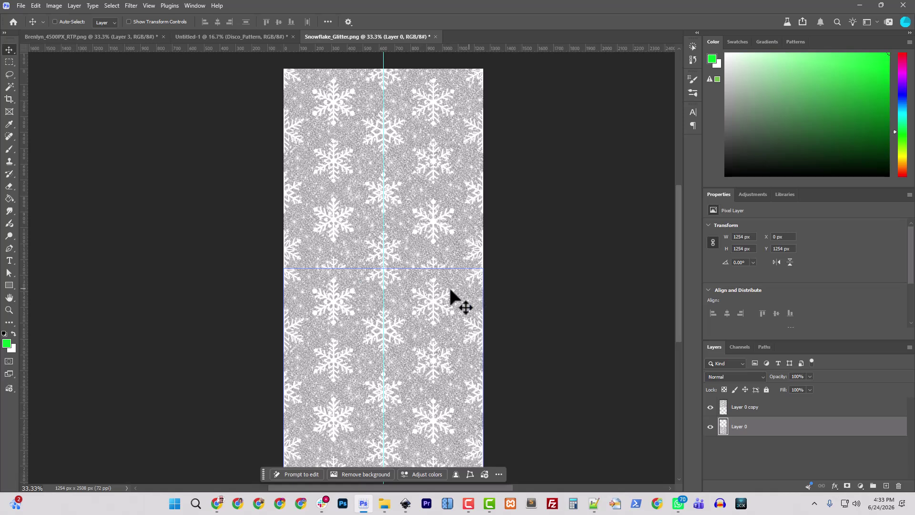
{"action": "left_click", "coordinate": [745, 408]}
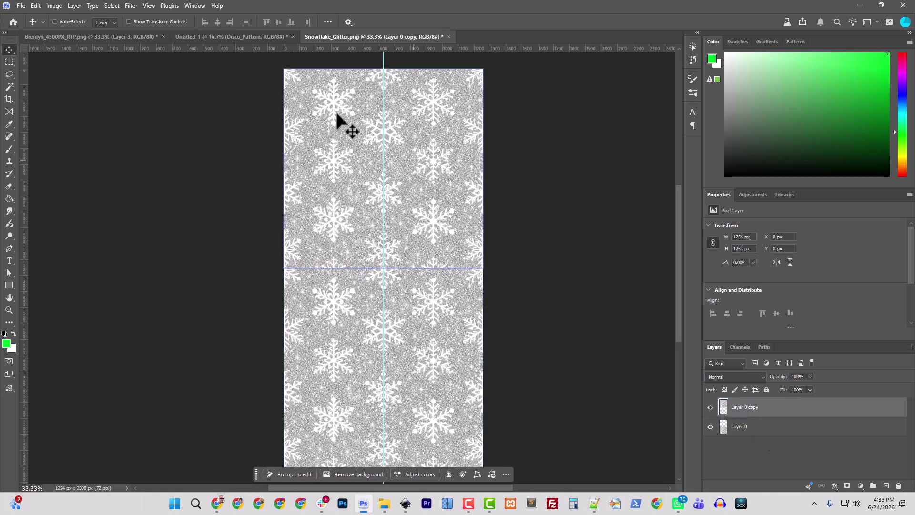
Flip the upper snowflake tile copy vertically so it mirrors the original tile at their shared edge.
{"action": "left_click", "coordinate": [53, 6]}
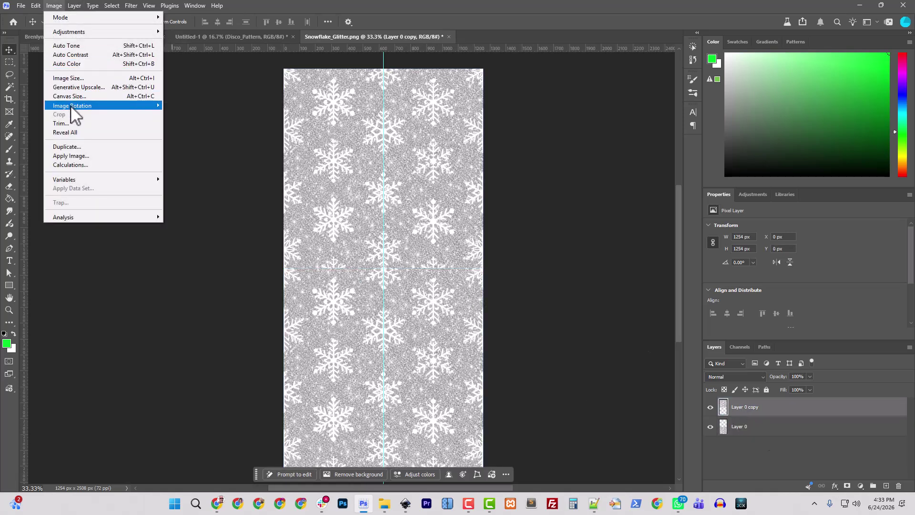
{"action": "mouse_move", "coordinate": [71, 107]}
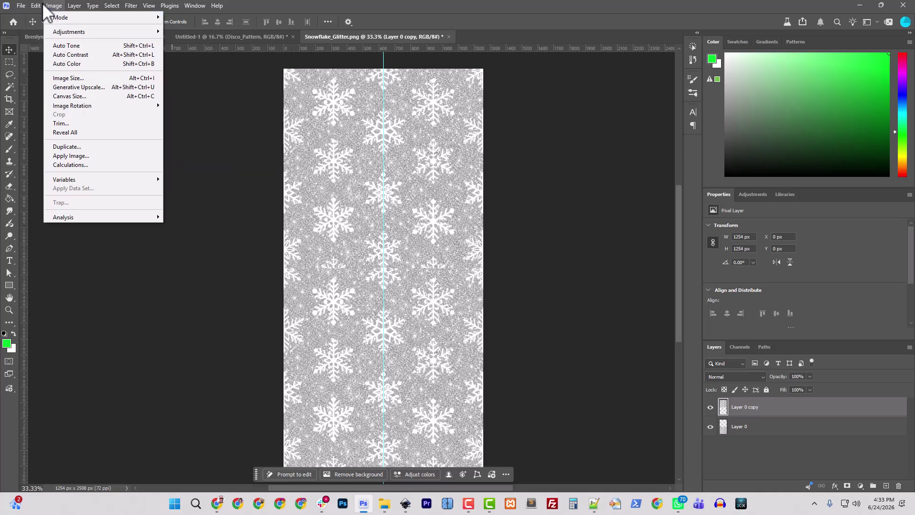
{"action": "mouse_move", "coordinate": [37, 6]}
{"action": "mouse_move", "coordinate": [85, 252]}
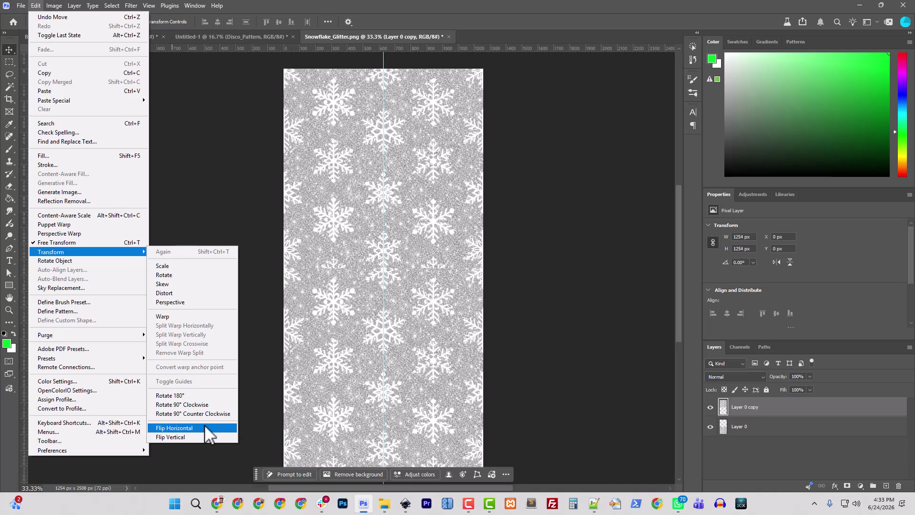
{"action": "left_click", "coordinate": [199, 436]}
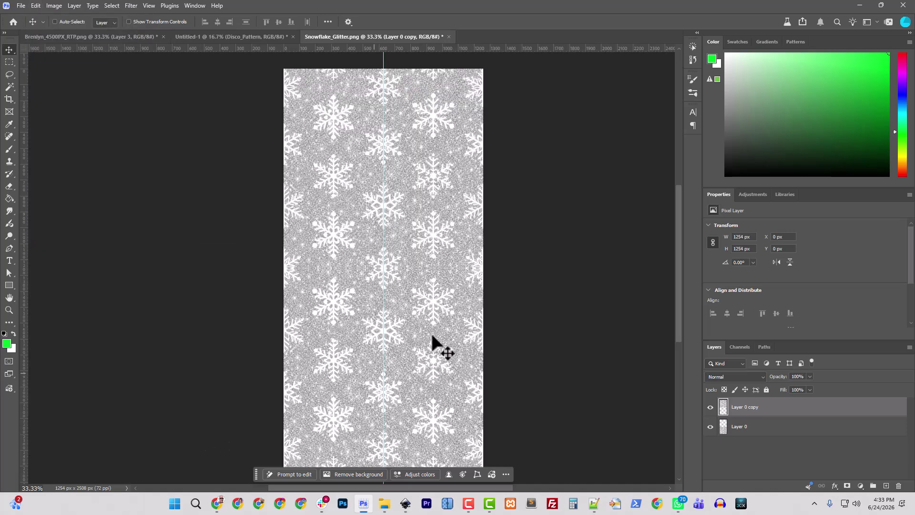
Examine the seam between the two snowflake tiles up close for any visible break in the pattern.
{"action": "left_click", "coordinate": [413, 305], "text": "ctrl"}
{"action": "scroll", "coordinate": [476, 308], "scroll_direction": "down", "scroll_amount": 1}
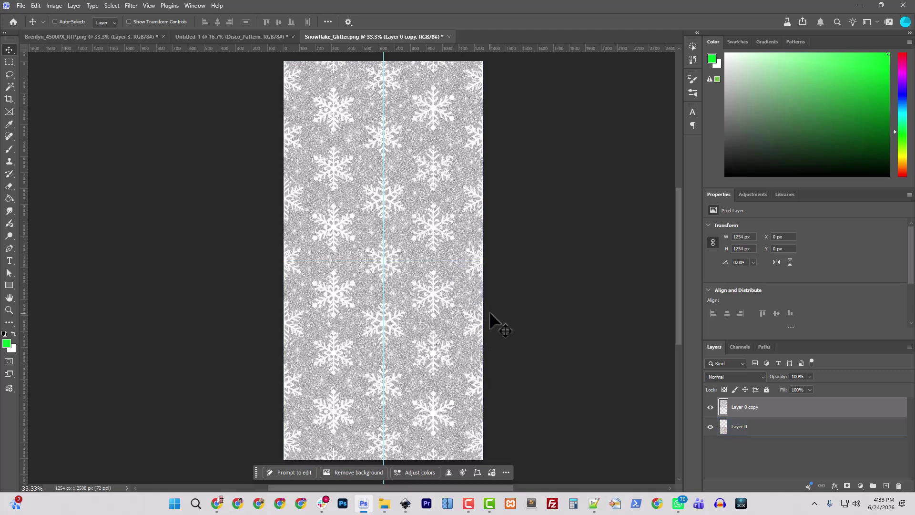
{"action": "key", "text": "ctrl+plus"}
{"action": "key", "text": "ctrl+plus"}
{"action": "key", "text": "ctrl+plus"}
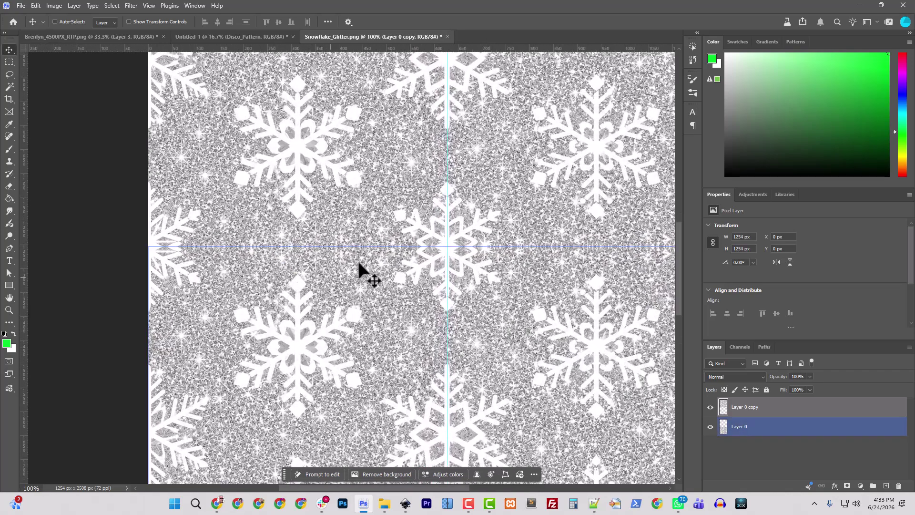
{"action": "key", "text": "ctrl+minus"}
{"action": "key", "text": "ctrl+minus"}
{"action": "key", "text": "ctrl+minus"}
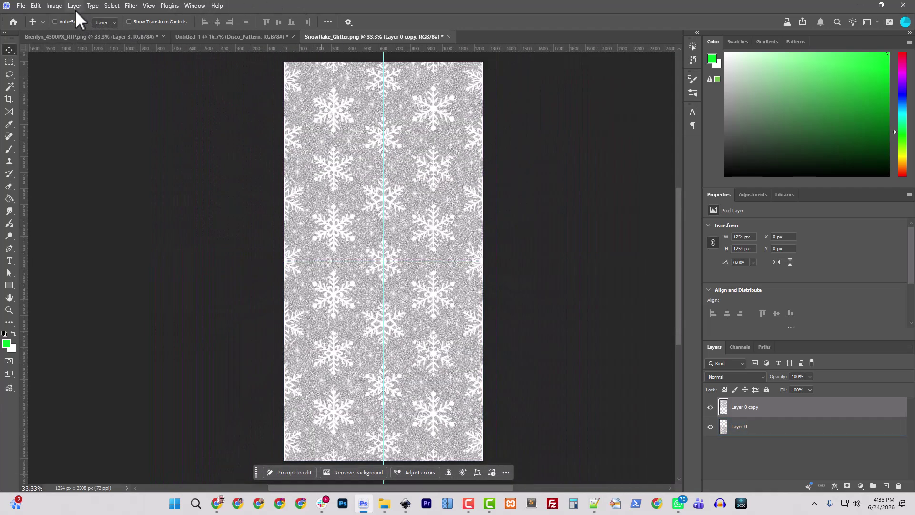
Turn on Pattern Preview and check how the taller snowflake tile repeats above and below the canvas.
{"action": "left_click", "coordinate": [148, 6]}
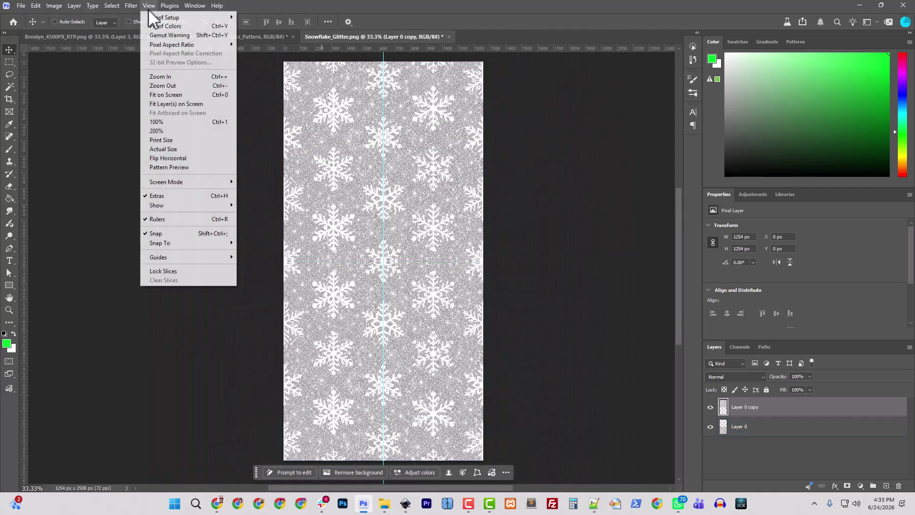
{"action": "left_click", "coordinate": [162, 164]}
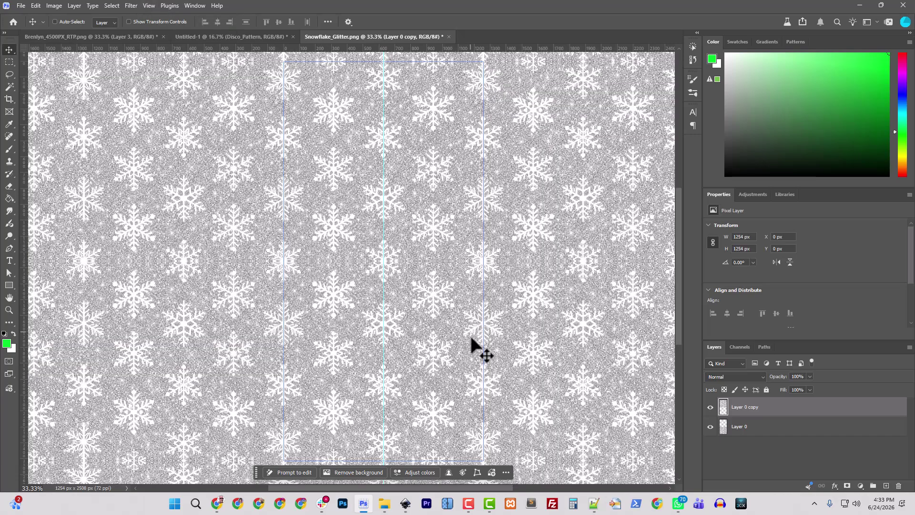
{"action": "scroll", "coordinate": [471, 338], "scroll_direction": "down", "scroll_amount": 5}
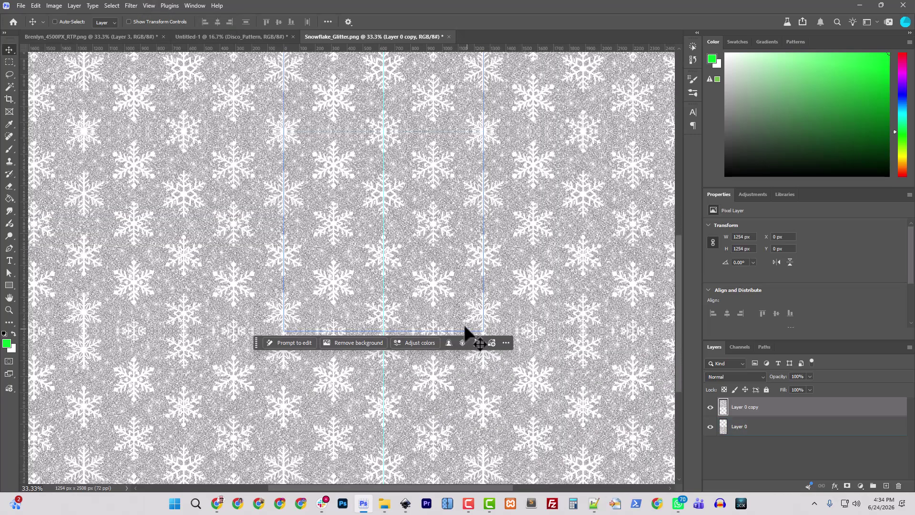
{"action": "scroll", "coordinate": [467, 335], "scroll_direction": "up", "scroll_amount": 8}
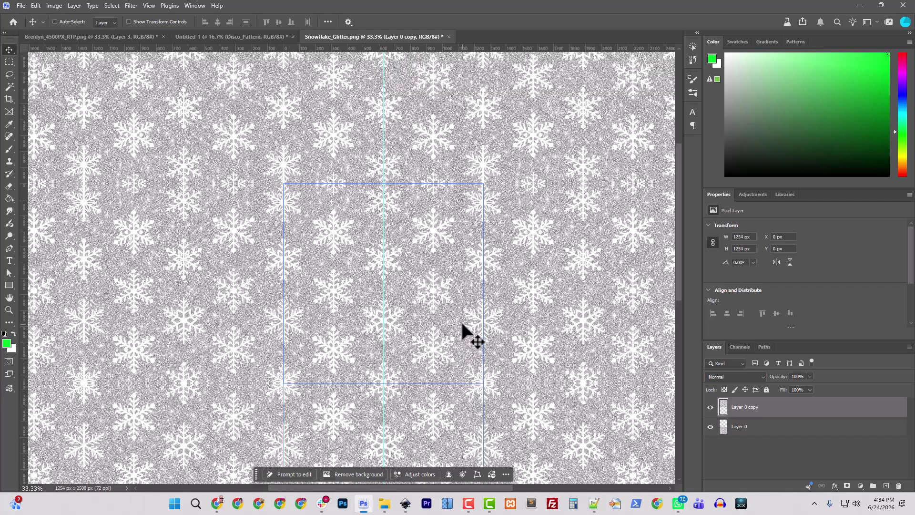
{"action": "scroll", "coordinate": [462, 325], "scroll_direction": "up", "scroll_amount": 2}
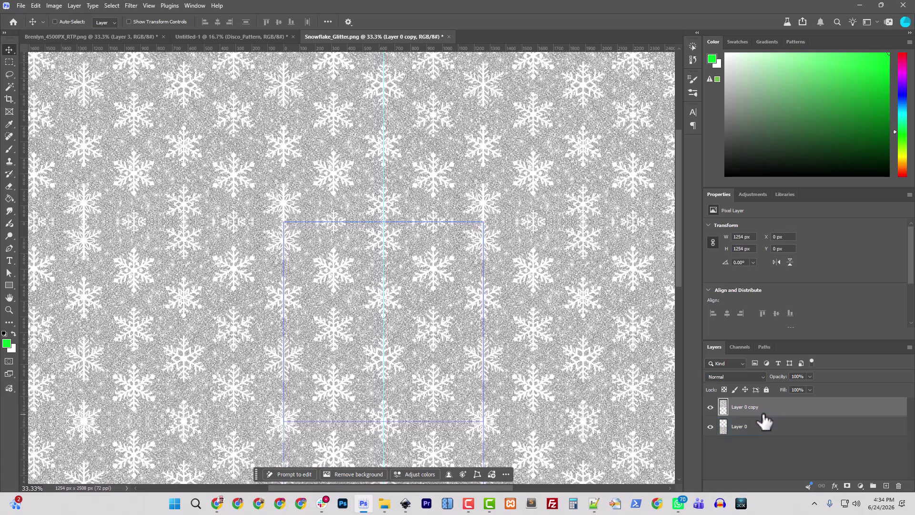
Merge the flipped snowflake copy and the original snowflake tile into a single layer.
{"action": "left_click", "coordinate": [744, 429]}
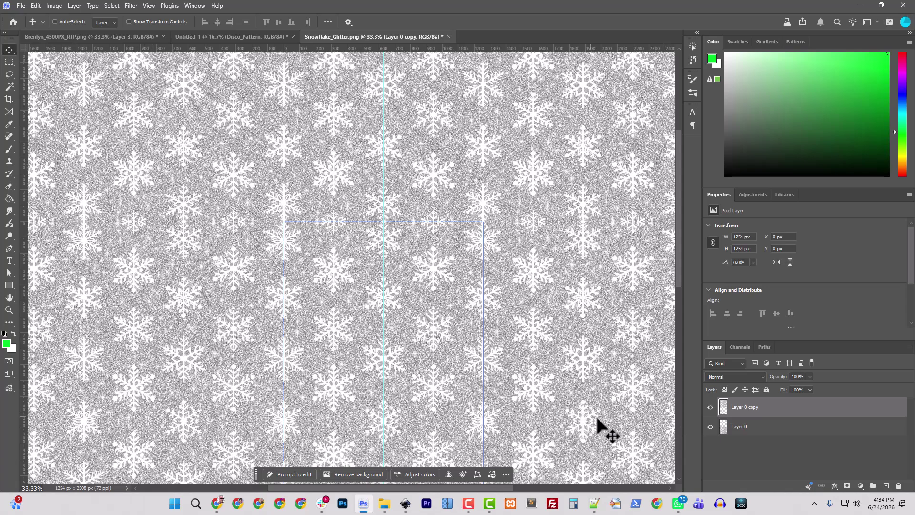
{"action": "key", "text": "ctrl"}
{"action": "key", "text": "ctrl+e"}
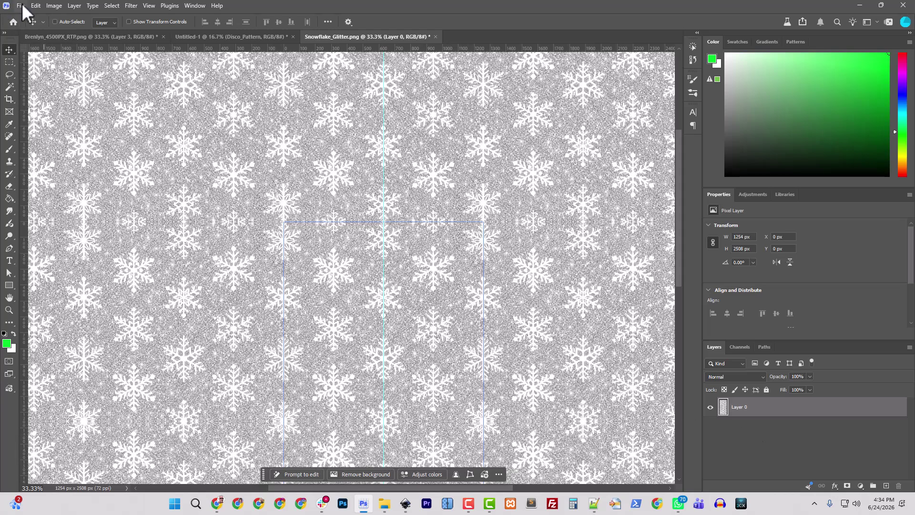
Quick-export the merged tile as PNG, replacing Snowflake_Glitter.png in the pieces folder inside Merry_Christmas_Southern_Bow_and_Tree.
{"action": "left_click", "coordinate": [21, 6]}
{"action": "mouse_move", "coordinate": [66, 174]}
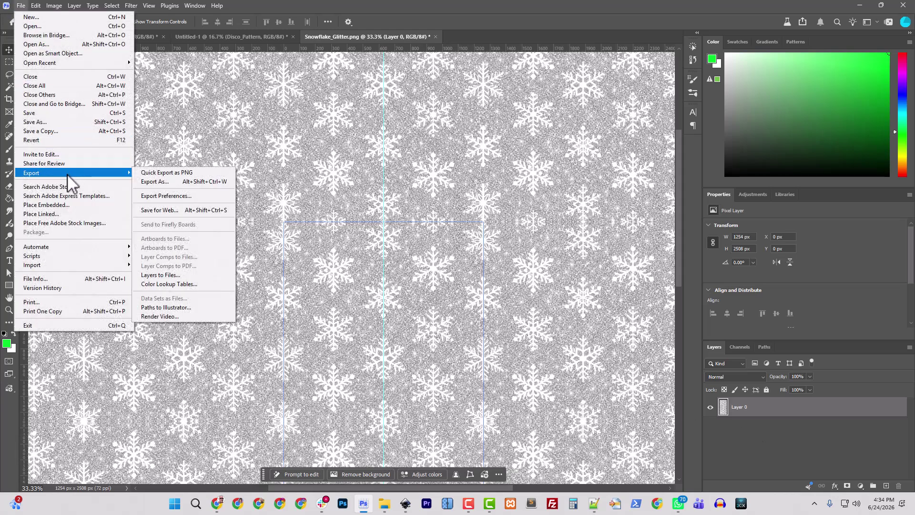
{"action": "left_click", "coordinate": [174, 173]}
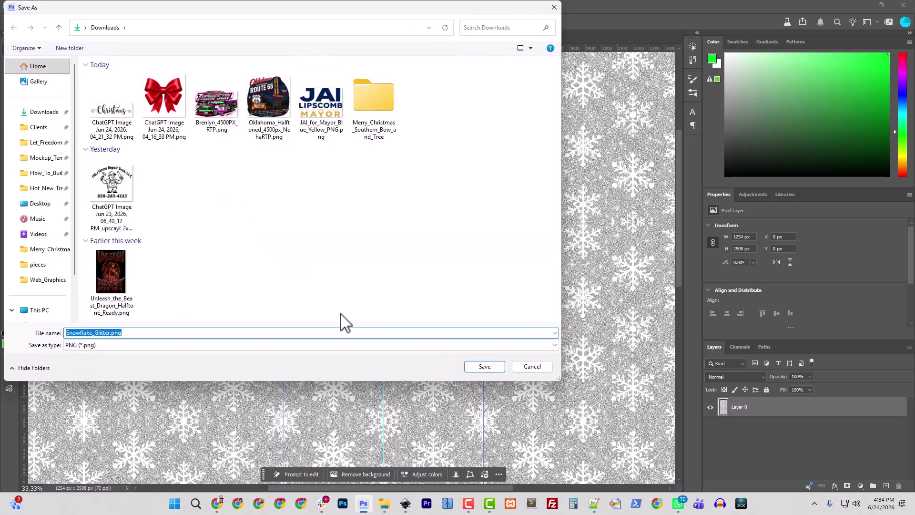
{"action": "double_click", "coordinate": [370, 102]}
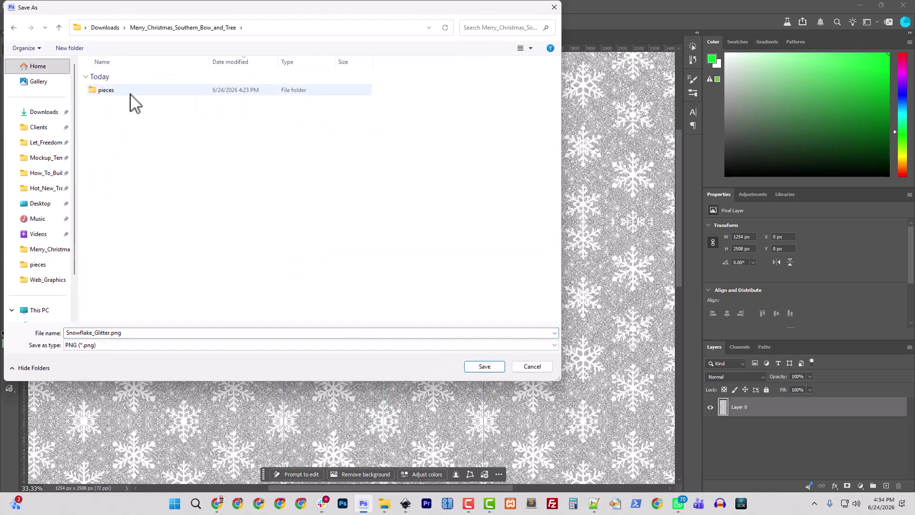
{"action": "left_click", "coordinate": [118, 90]}
{"action": "double_click", "coordinate": [119, 93]}
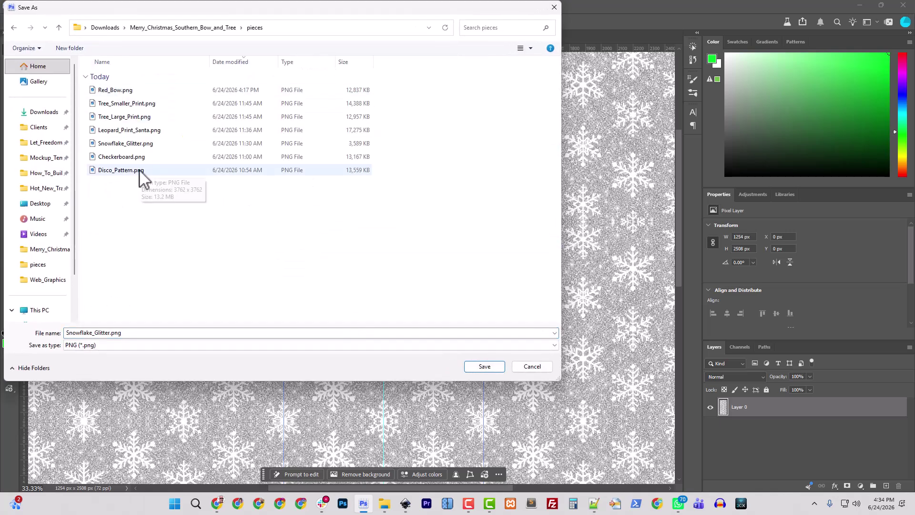
{"action": "left_click", "coordinate": [148, 142]}
{"action": "left_click", "coordinate": [490, 370]}
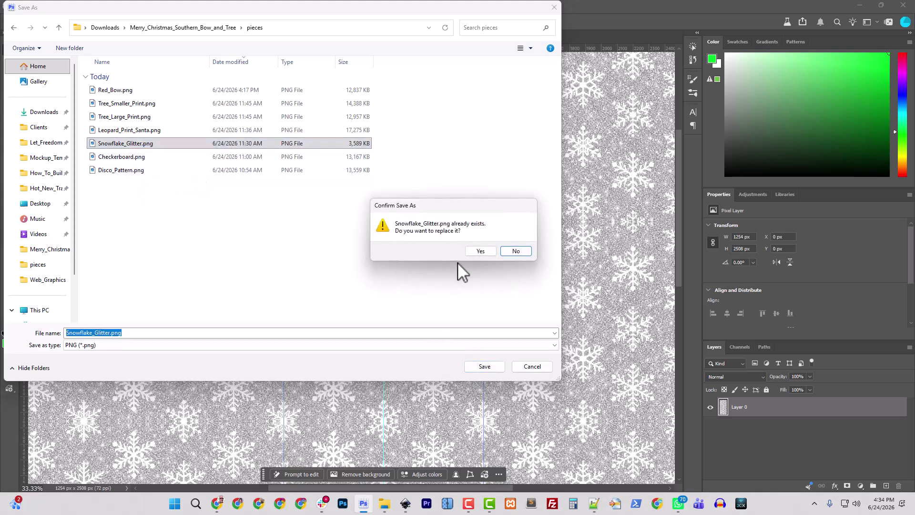
{"action": "left_click", "coordinate": [477, 250]}
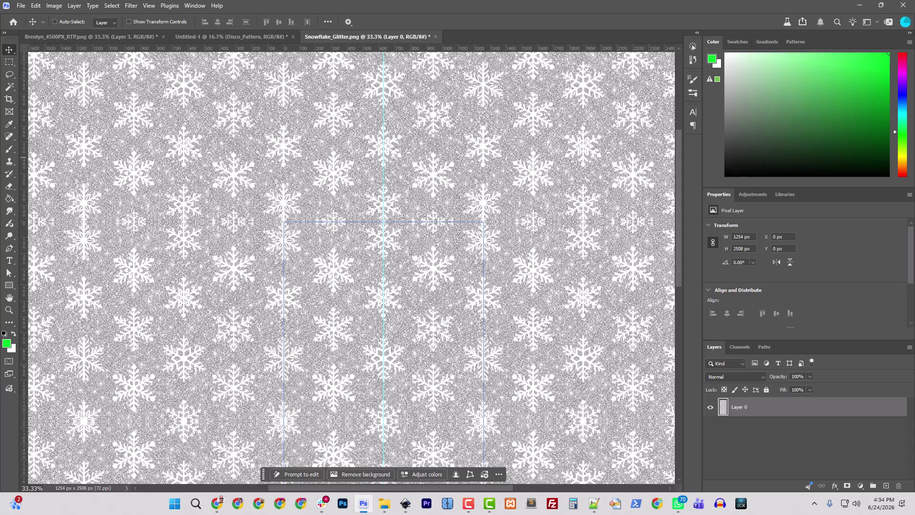
Start saving the untitled MERRY Christmas document as a new file and copy the Merry_Christmas_Southern_Bow_and_Tree folder's name.
{"action": "key", "text": "ctrl+shift+Tab"}
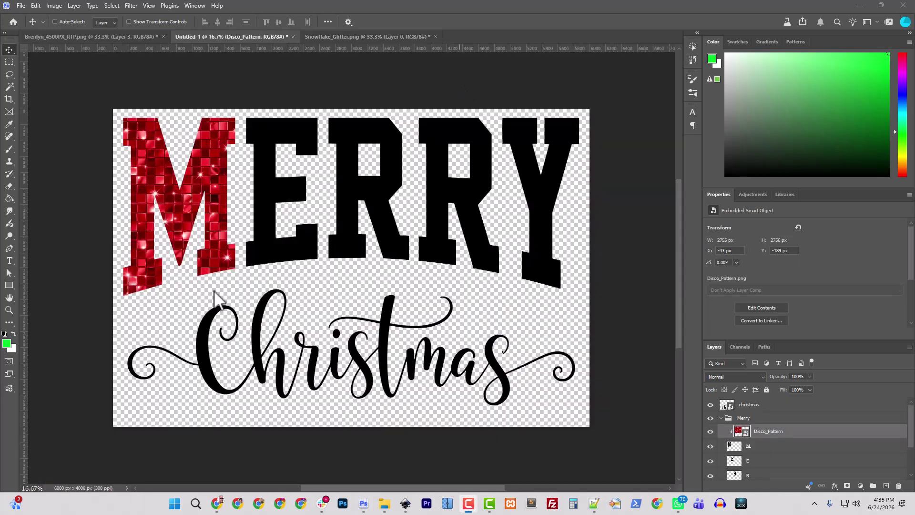
{"action": "left_click", "coordinate": [21, 7]}
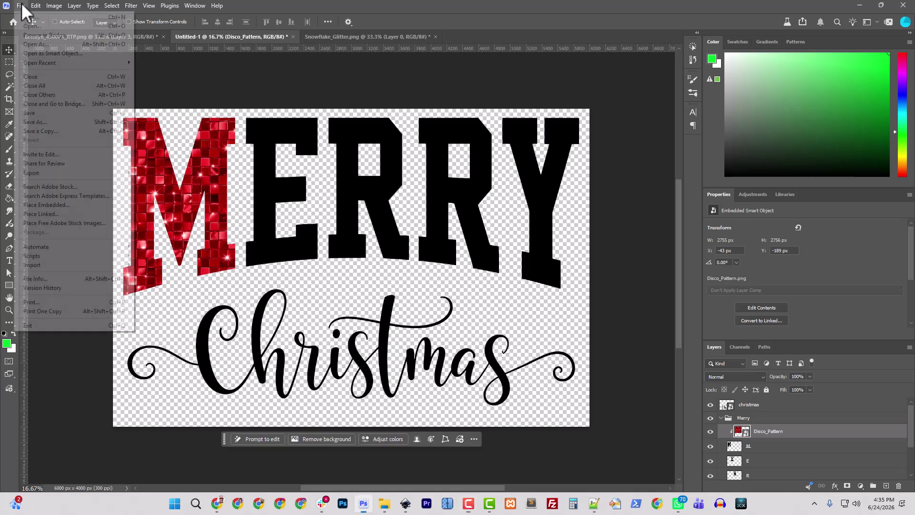
{"action": "left_click", "coordinate": [41, 125]}
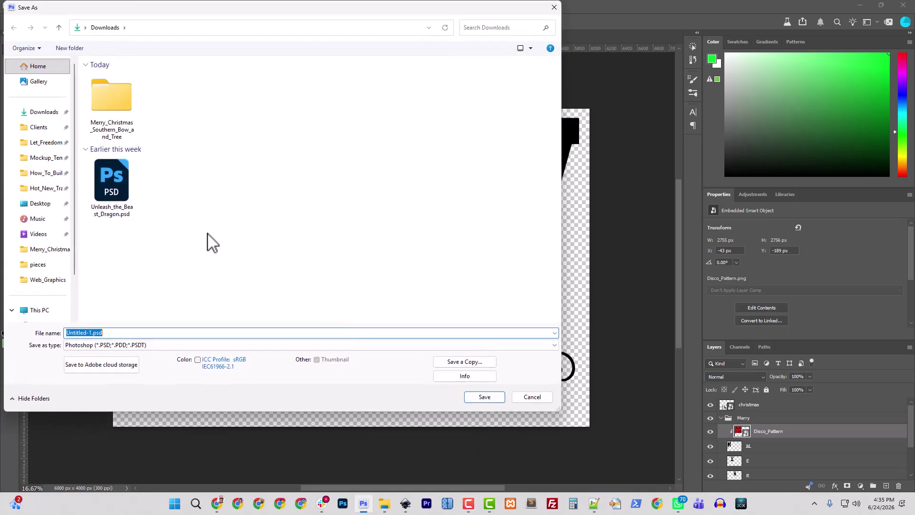
{"action": "left_click", "coordinate": [113, 112]}
{"action": "right_click", "coordinate": [110, 130]}
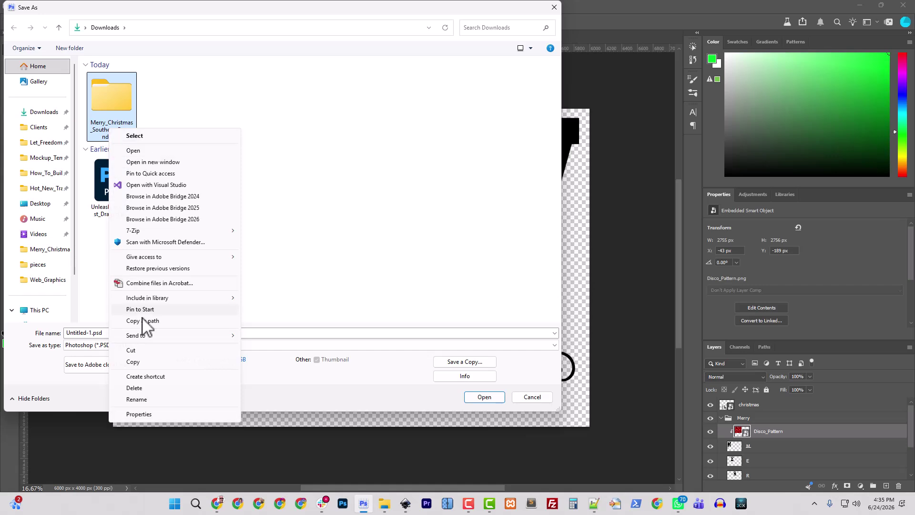
{"action": "left_click", "coordinate": [157, 398]}
{"action": "key", "text": "ctrl+c"}
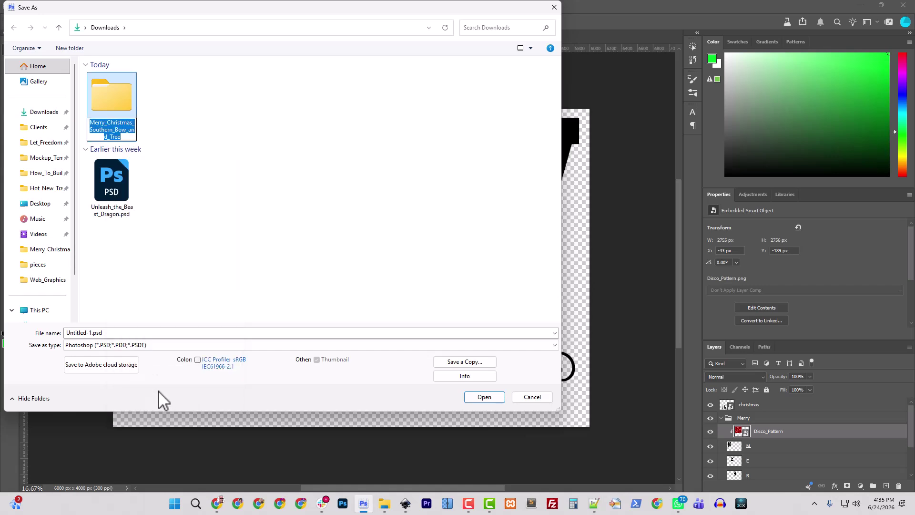
Save the document as Merry_Christmas_Southern_Bow_and_Tree.psd inside the Merry_Christmas_Southern_Bow_and_Tree folder.
{"action": "double_click", "coordinate": [114, 98]}
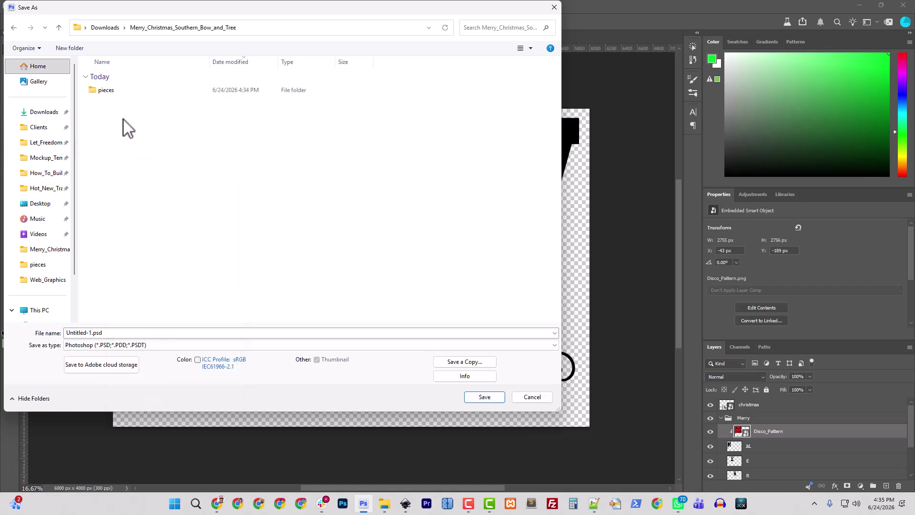
{"action": "left_click", "coordinate": [91, 333]}
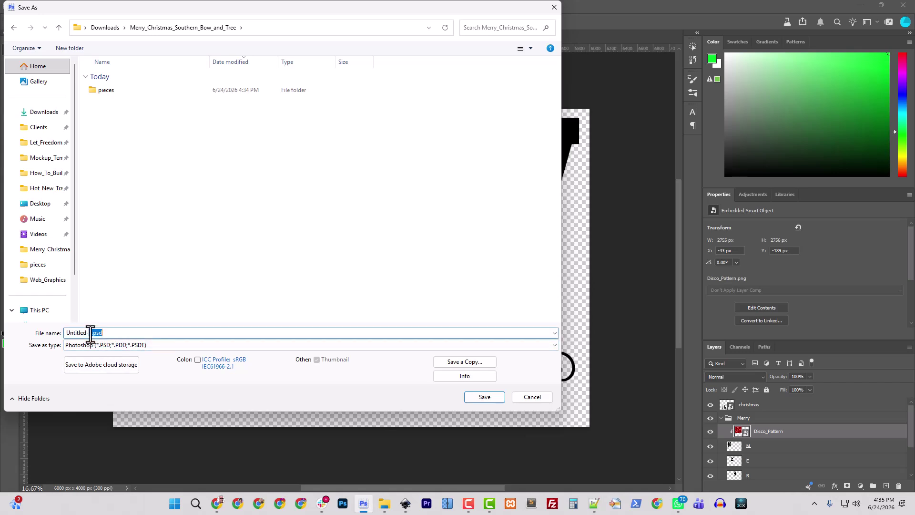
{"action": "left_click_drag", "start_coordinate": [91, 332], "coordinate": [68, 341]}
{"action": "key", "text": "ctrl+v"}
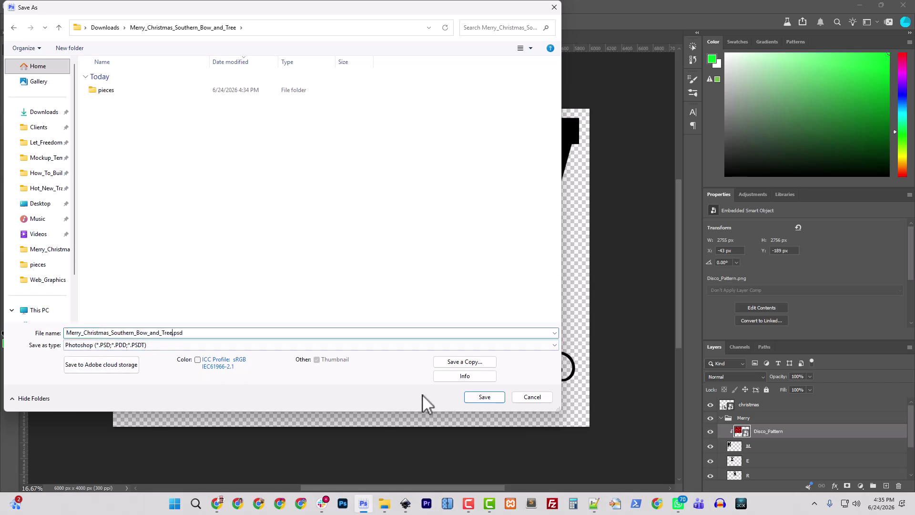
{"action": "left_click", "coordinate": [484, 397]}
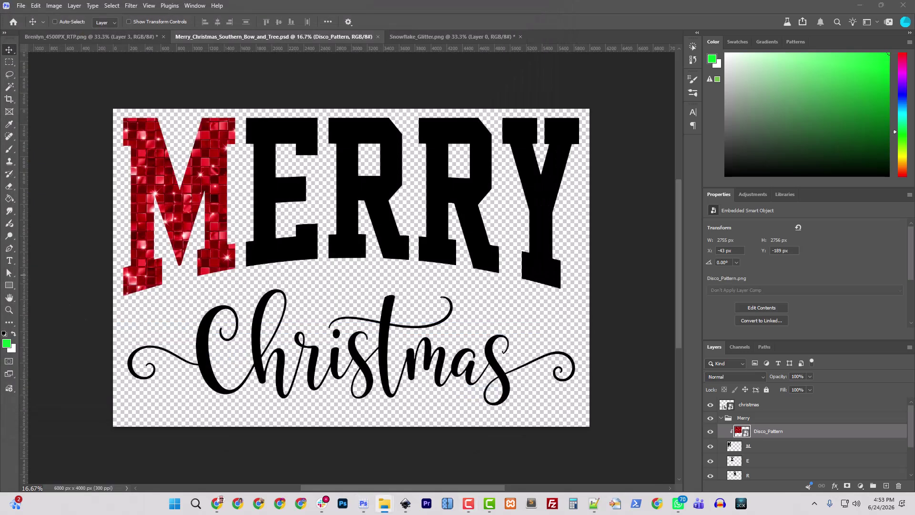
Place Snowflake_Glitter.png at full canvas height inside the Merry group and duplicate the placed layer.
{"action": "left_click_drag", "start_coordinate": [71, 290], "coordinate": [281, 297]}
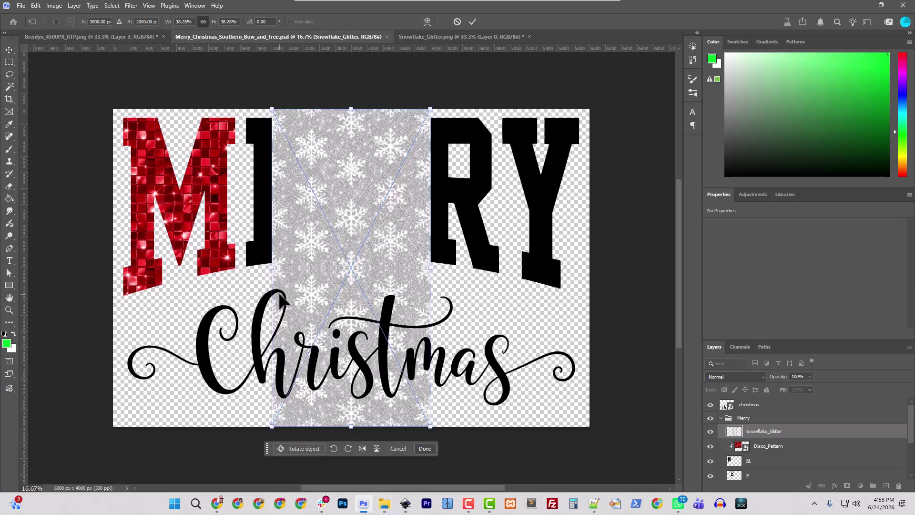
{"action": "key", "text": "Return"}
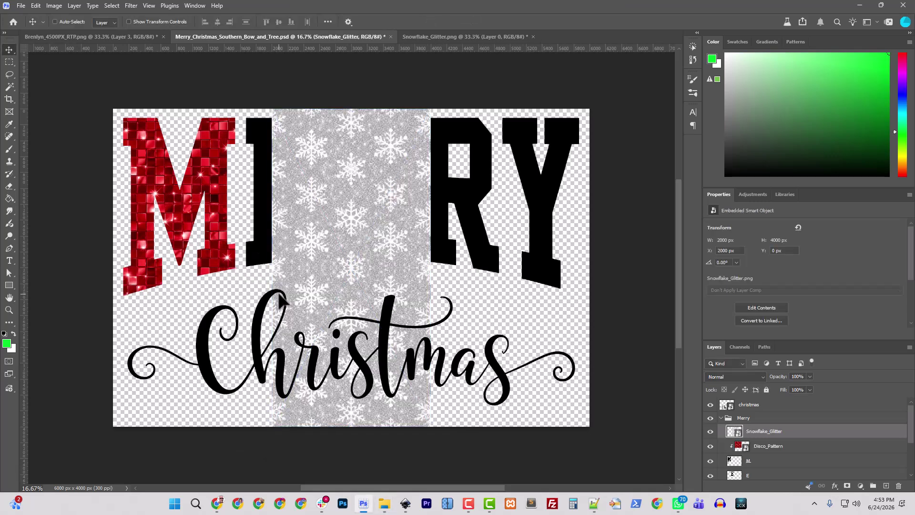
{"action": "right_click", "coordinate": [759, 434]}
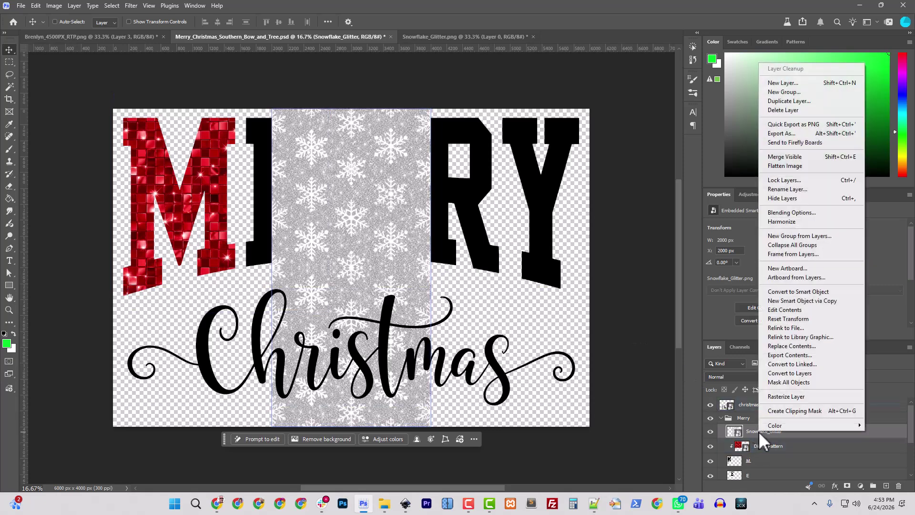
{"action": "left_click", "coordinate": [789, 101]}
{"action": "left_click", "coordinate": [536, 139]}
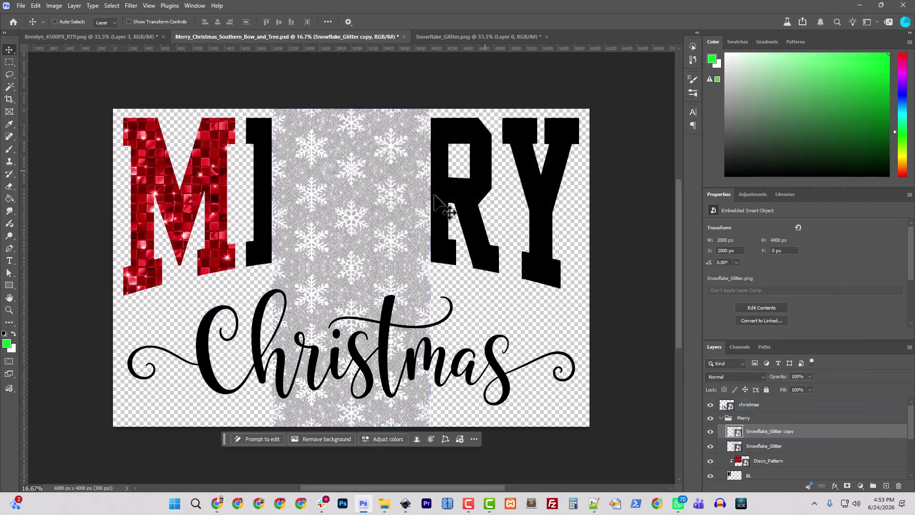
Move the snowflake glitter copy to X 4000 px so its left edge meets the original tile's right edge.
{"action": "left_click_drag", "start_coordinate": [373, 243], "coordinate": [286, 277]}
{"action": "key", "text": "ctrl+plus"}
{"action": "key", "text": "ctrl+plus"}
{"action": "key", "text": "ctrl+plus"}
{"action": "left_click_drag", "start_coordinate": [451, 338], "coordinate": [421, 339]}
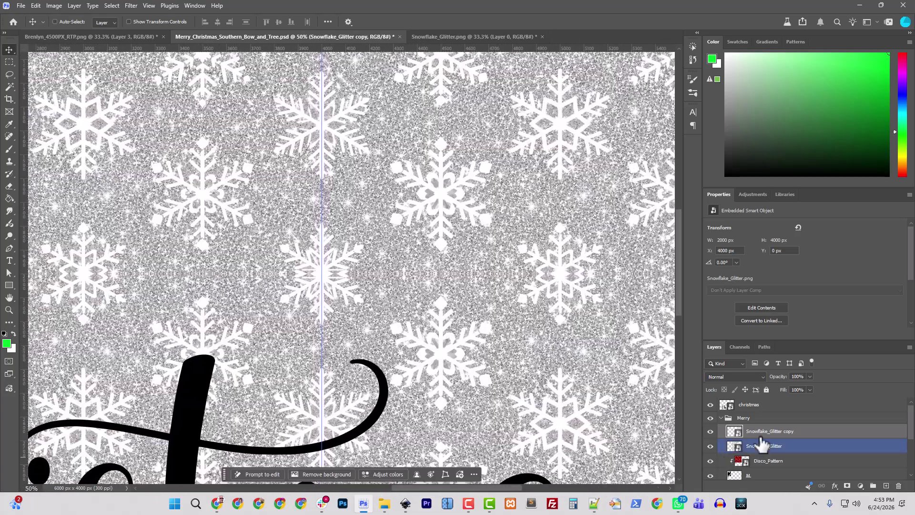
Nudge the original Snowflake_Glitter layer 1 px right to X 2001 px to close the seam between the tiles.
{"action": "left_click", "coordinate": [758, 418]}
{"action": "key", "text": "ctrl+plus"}
{"action": "key", "text": "ctrl+plus"}
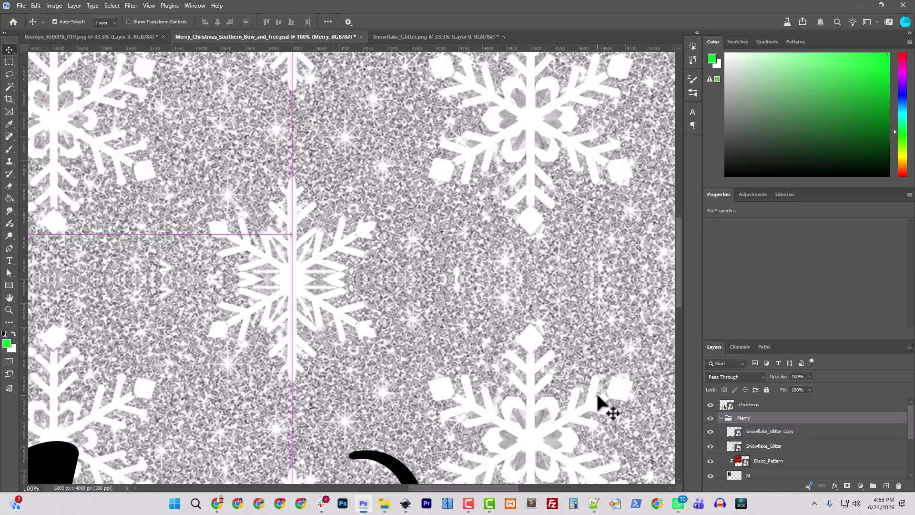
{"action": "left_click", "coordinate": [601, 404], "text": "ctrl"}
{"action": "left_click", "coordinate": [734, 474]}
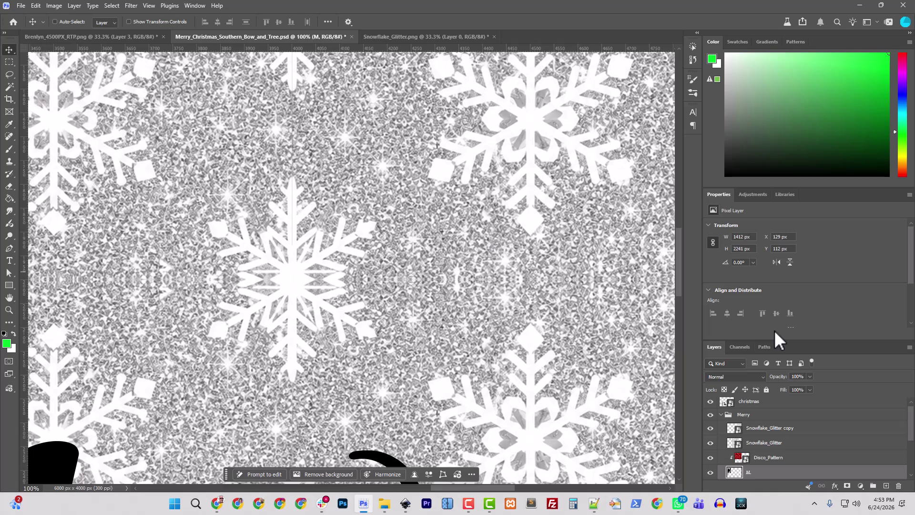
{"action": "left_click", "coordinate": [772, 443]}
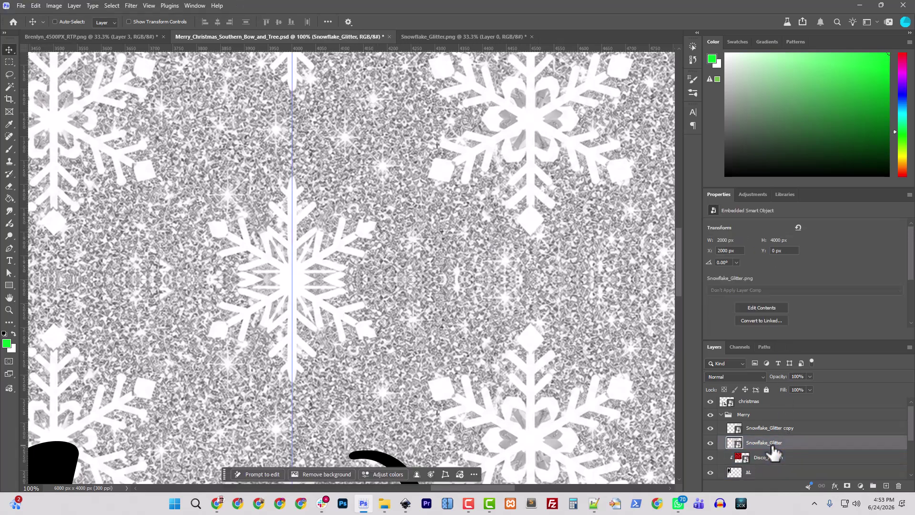
{"action": "key", "text": "Right"}
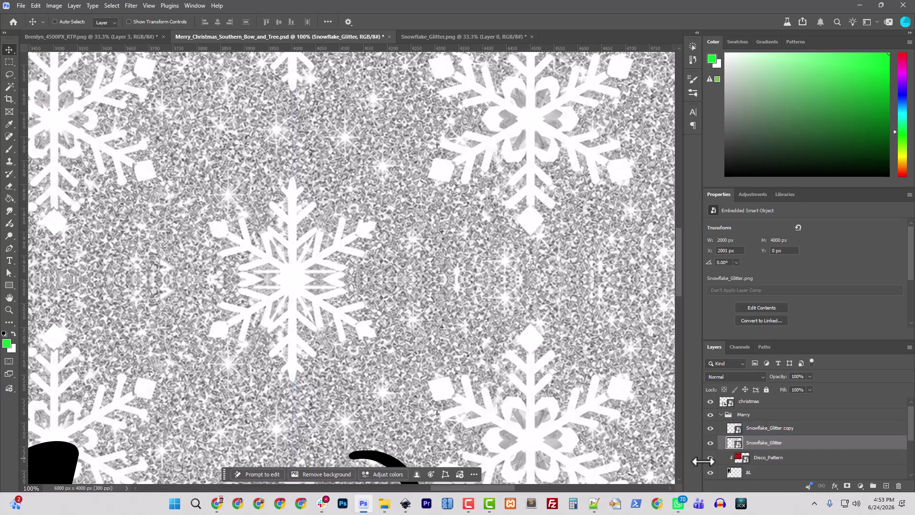
{"action": "left_click", "coordinate": [758, 472]}
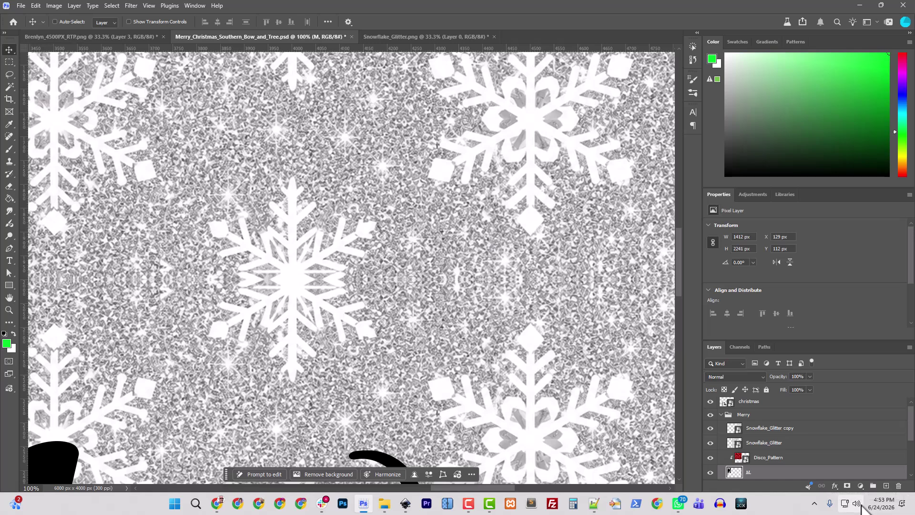
Merge the two adjacent snowflake glitter layers and convert the merged layer to a smart object.
{"action": "left_click", "coordinate": [789, 444]}
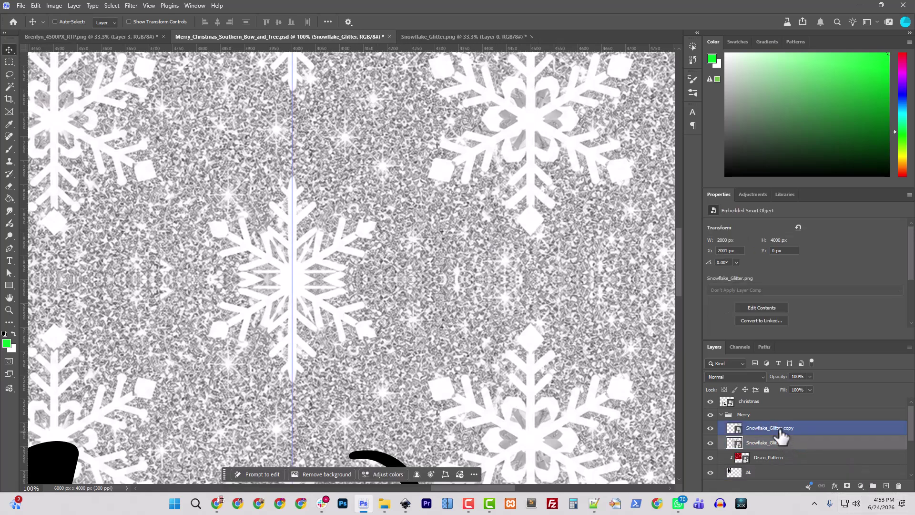
{"action": "left_click", "coordinate": [779, 429], "text": "ctrl"}
{"action": "key", "text": "ctrl+e"}
{"action": "right_click", "coordinate": [756, 428]}
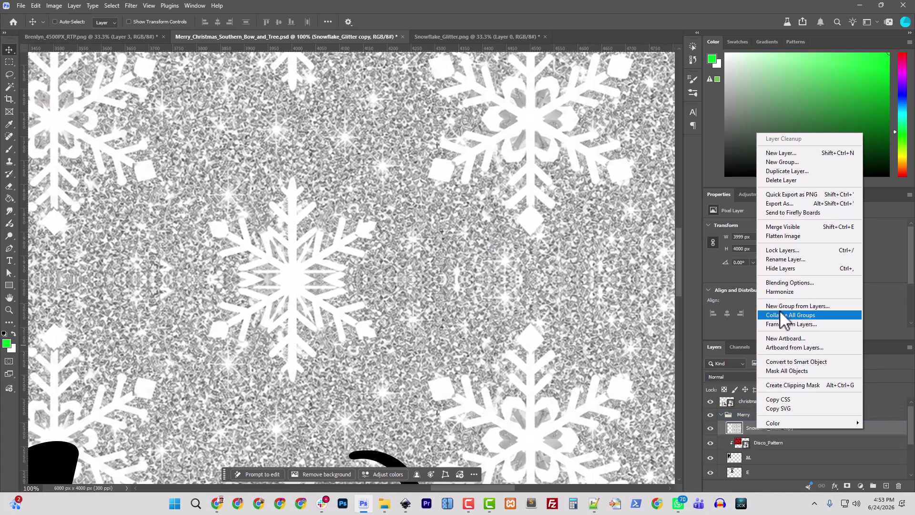
{"action": "left_click", "coordinate": [791, 361]}
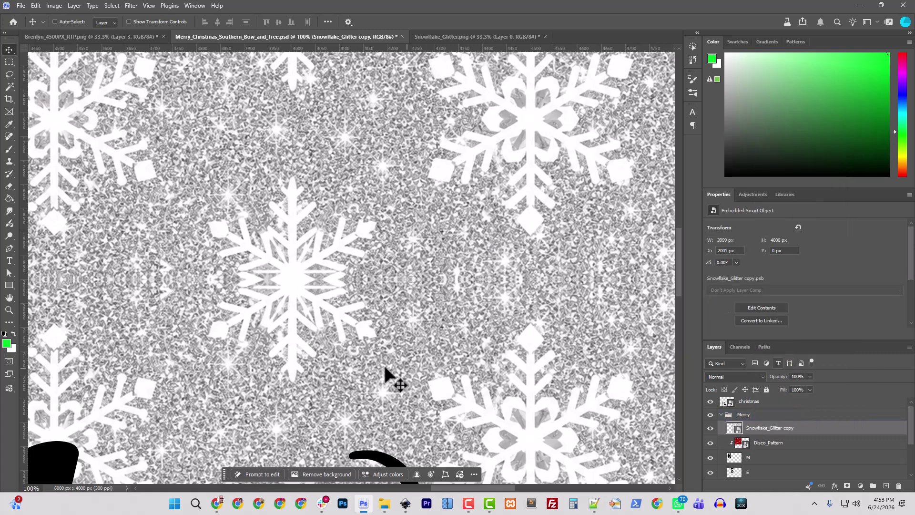
Place the merged snowflake glitter layer directly above the E layer and clip it to the letter E.
{"action": "key", "text": "ctrl+minus"}
{"action": "key", "text": "ctrl+minus"}
{"action": "key", "text": "ctrl+minus"}
{"action": "key", "text": "ctrl+minus"}
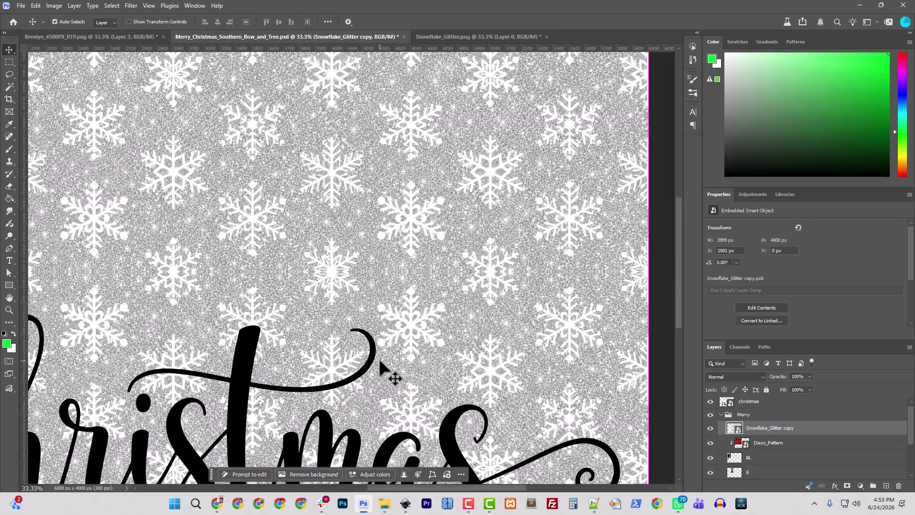
{"action": "key", "text": "ctrl+minus"}
{"action": "key", "text": "ctrl+minus"}
{"action": "key", "text": "ctrl+minus"}
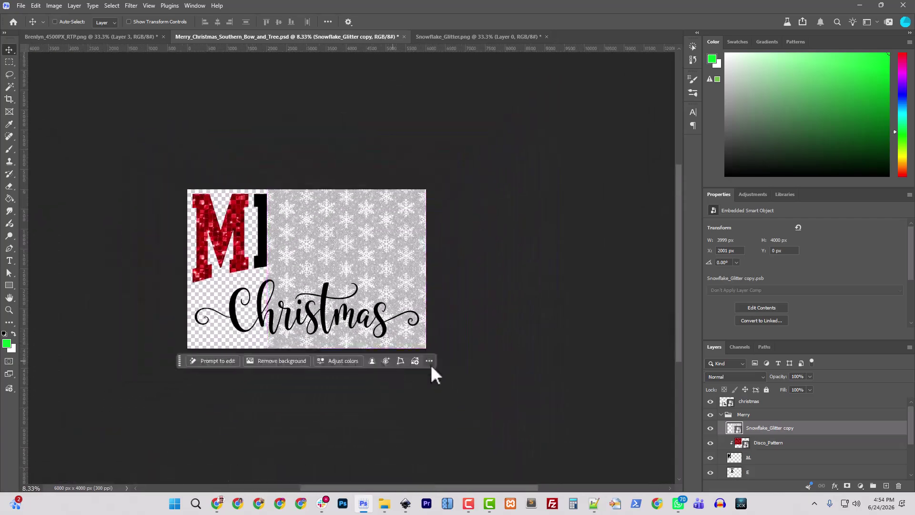
{"action": "left_click_drag", "start_coordinate": [766, 434], "coordinate": [768, 465]}
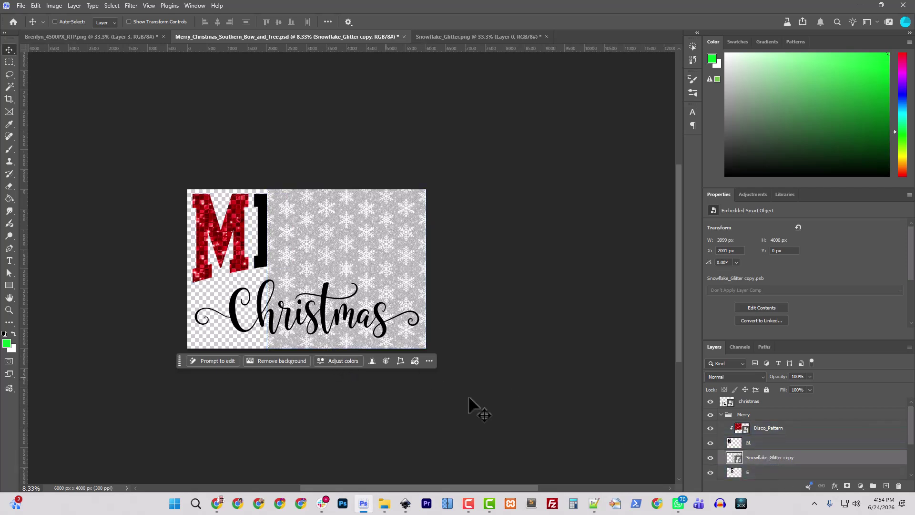
{"action": "right_click", "coordinate": [762, 458]}
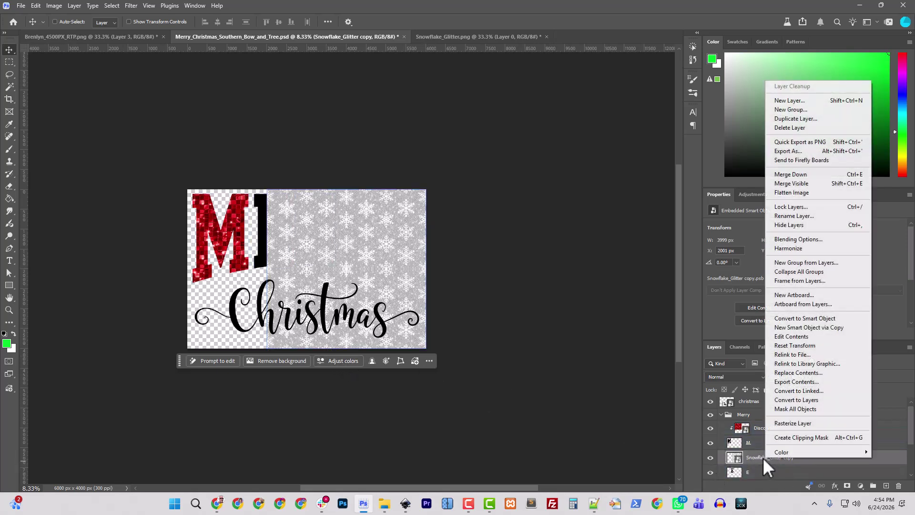
{"action": "left_click", "coordinate": [824, 435]}
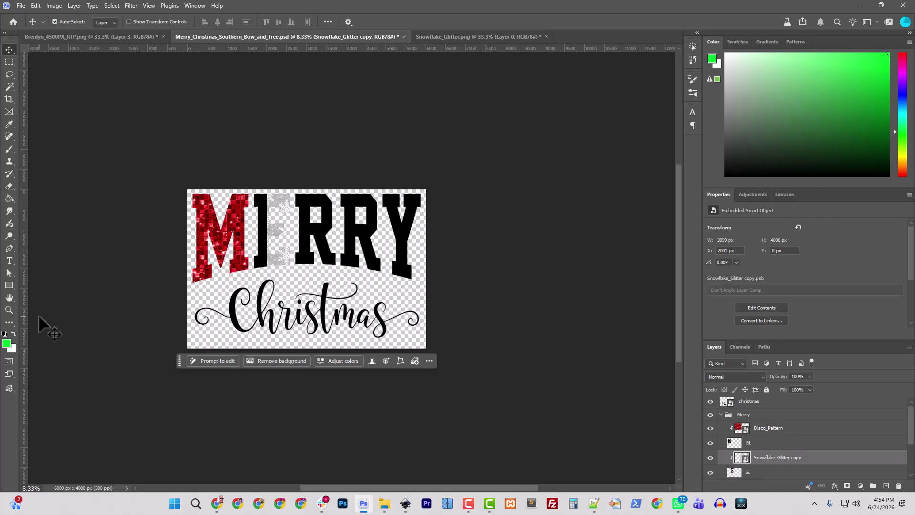
Free-transform the snowflake glitter to cover the whole letter E and rotate it -30°.
{"action": "key", "text": "ctrl+plus"}
{"action": "key", "text": "ctrl+plus"}
{"action": "key", "text": "ctrl+plus"}
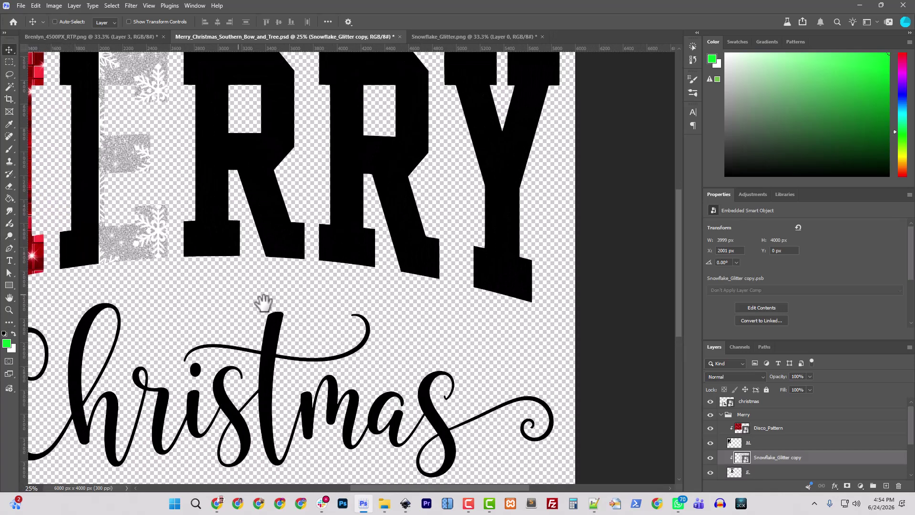
{"action": "left_click_drag", "start_coordinate": [263, 303], "coordinate": [379, 364]}
{"action": "left_click_drag", "start_coordinate": [310, 360], "coordinate": [388, 377]}
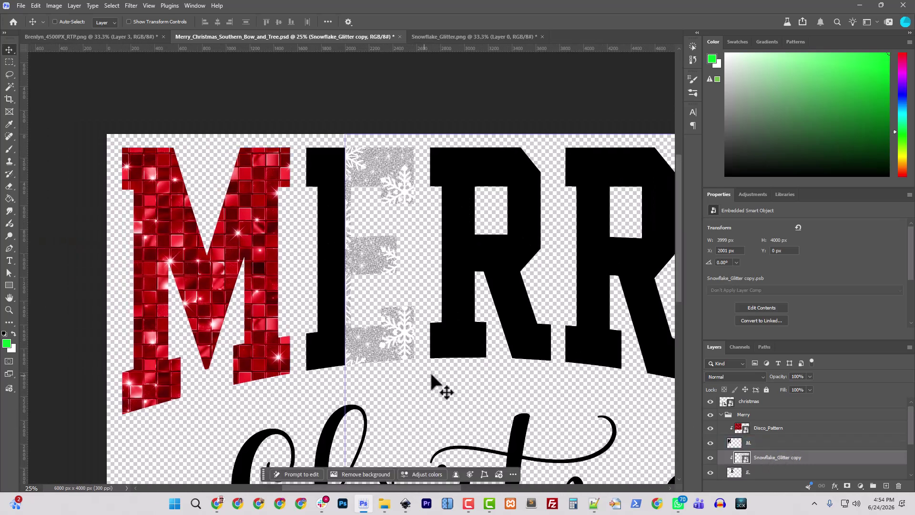
{"action": "key", "text": "ctrl+minus"}
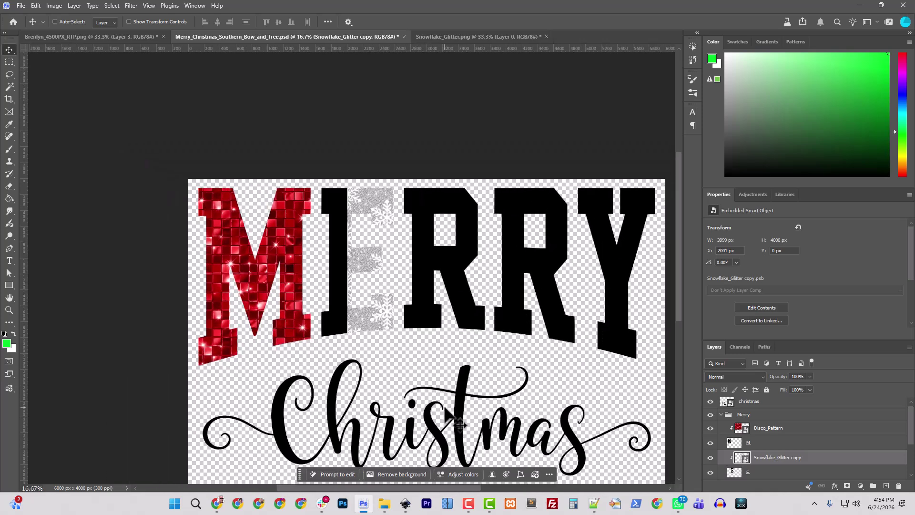
{"action": "key", "text": "ctrl+t"}
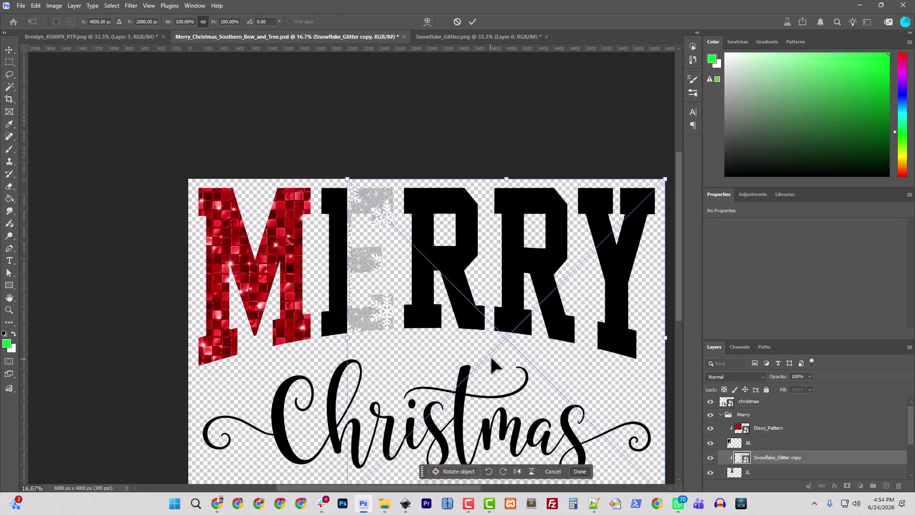
{"action": "left_click_drag", "start_coordinate": [490, 353], "coordinate": [371, 315]}
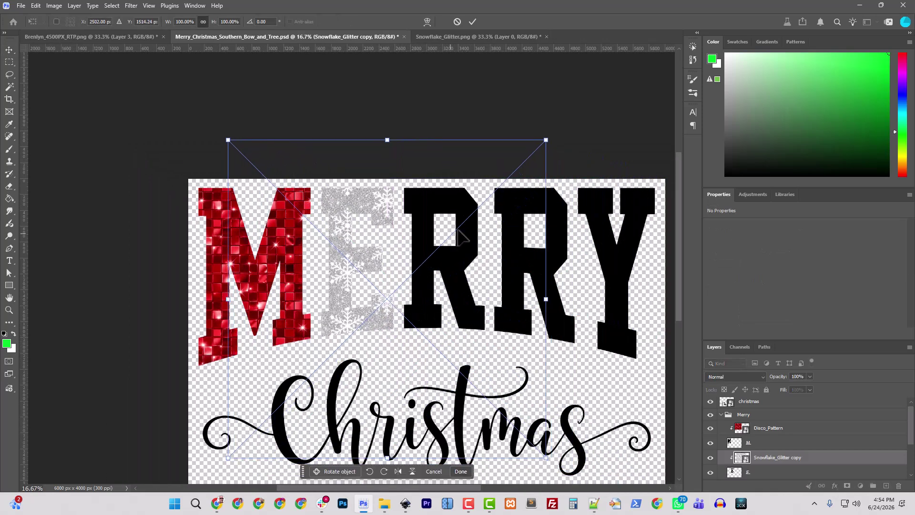
{"action": "left_click_drag", "start_coordinate": [576, 128], "coordinate": [453, 106]}
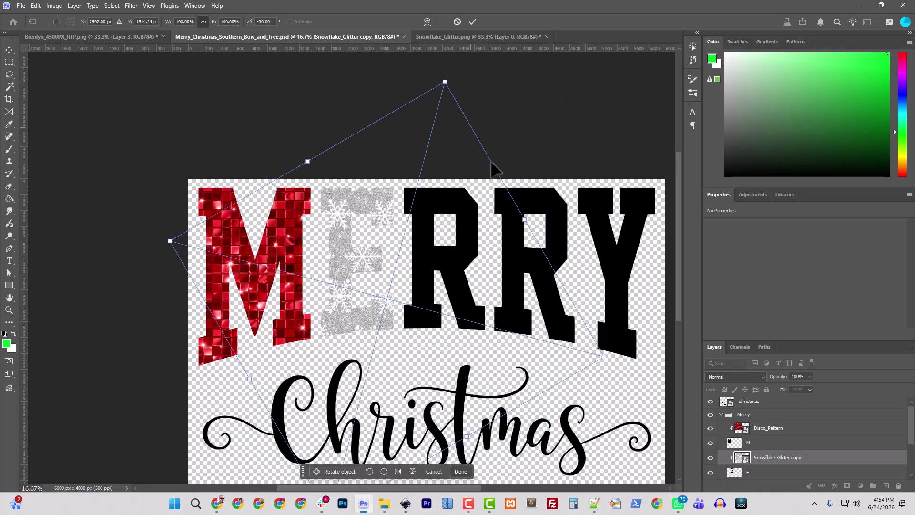
Scale the snowflake glitter to about 76%, fine-tune its position over the letter E, and apply the transform.
{"action": "left_click_drag", "start_coordinate": [604, 359], "coordinate": [491, 328]}
{"action": "left_click_drag", "start_coordinate": [383, 218], "coordinate": [391, 222]}
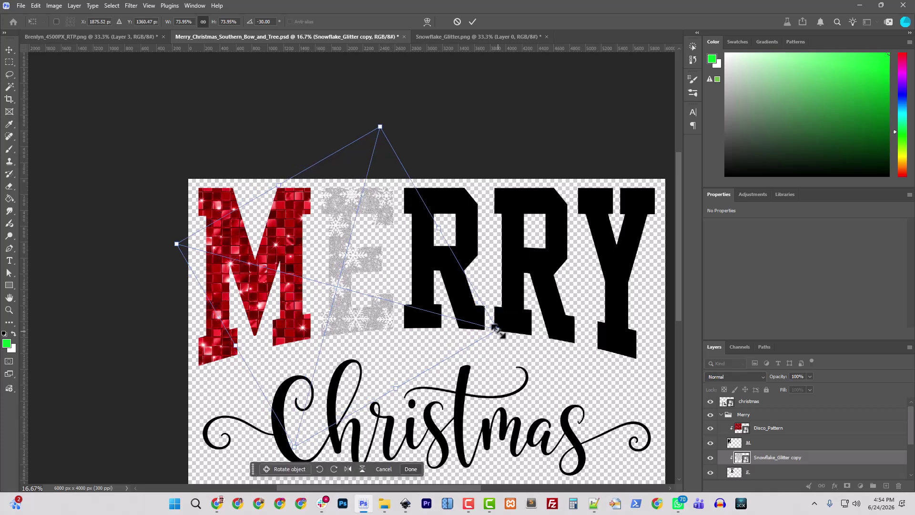
{"action": "left_click_drag", "start_coordinate": [497, 329], "coordinate": [508, 341]}
{"action": "left_click_drag", "start_coordinate": [362, 266], "coordinate": [365, 267]}
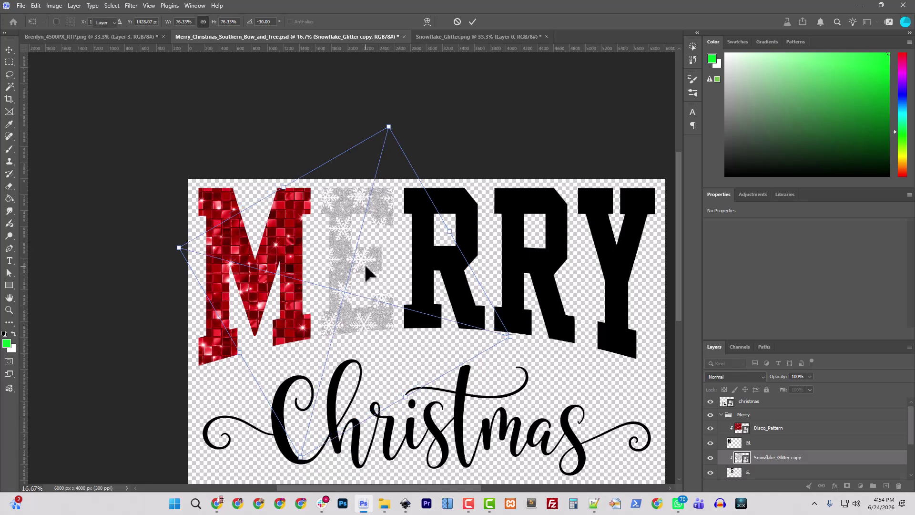
{"action": "key", "text": "Return"}
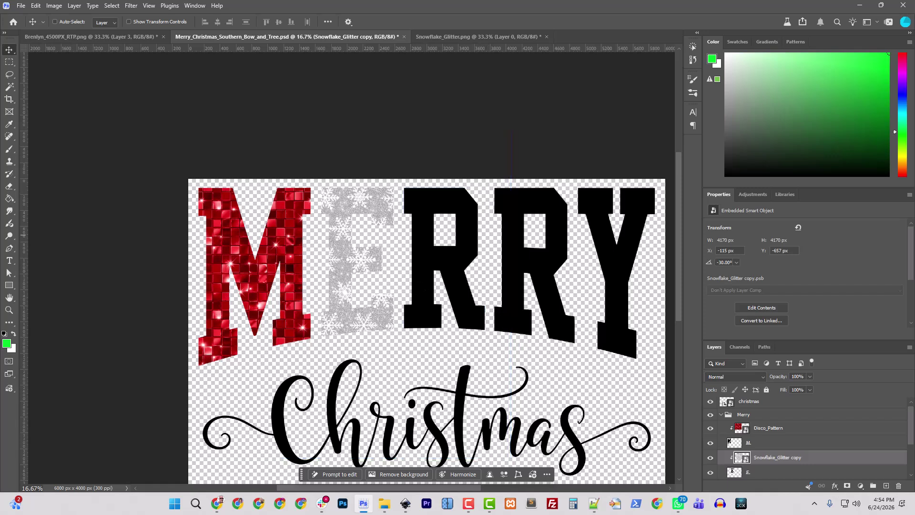
Add a Hue/Saturation adjustment layer above the Snowflake_Glitter copy layer.
{"action": "key", "text": "F10"}
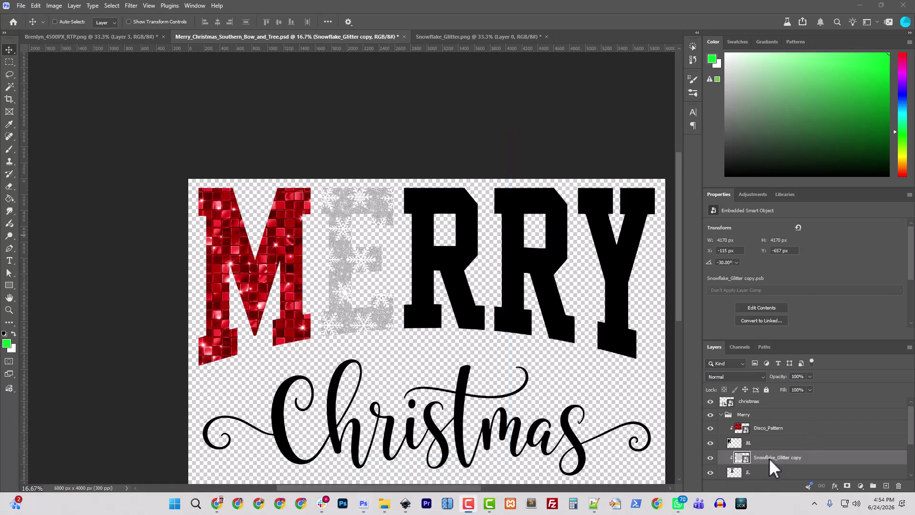
{"action": "left_click", "coordinate": [61, 8]}
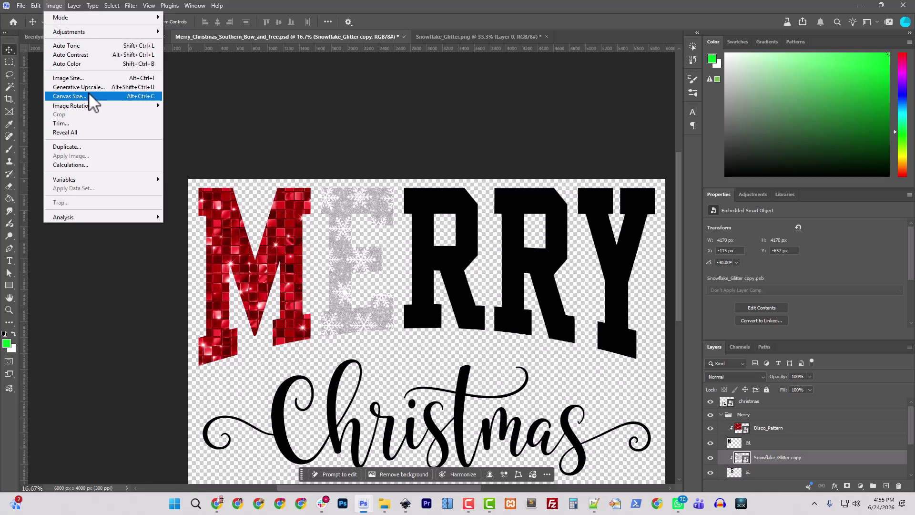
{"action": "mouse_move", "coordinate": [75, 7]}
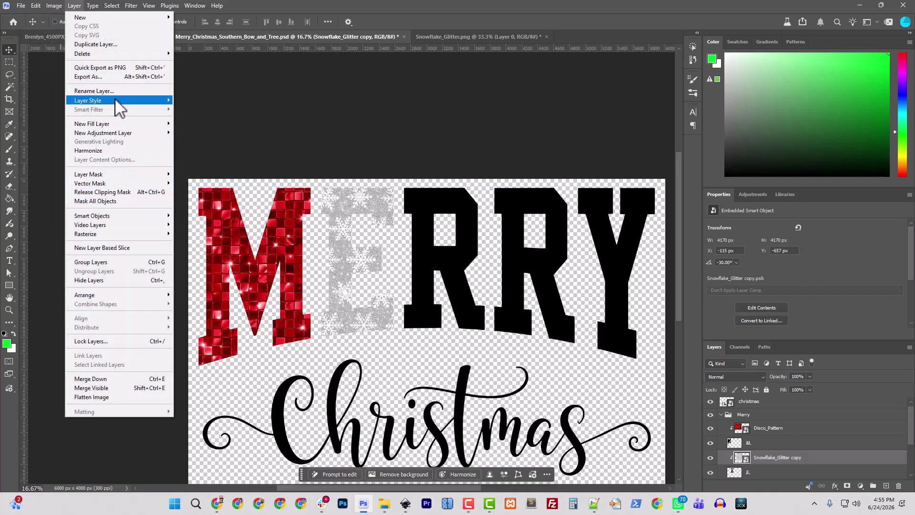
{"action": "mouse_move", "coordinate": [115, 98]}
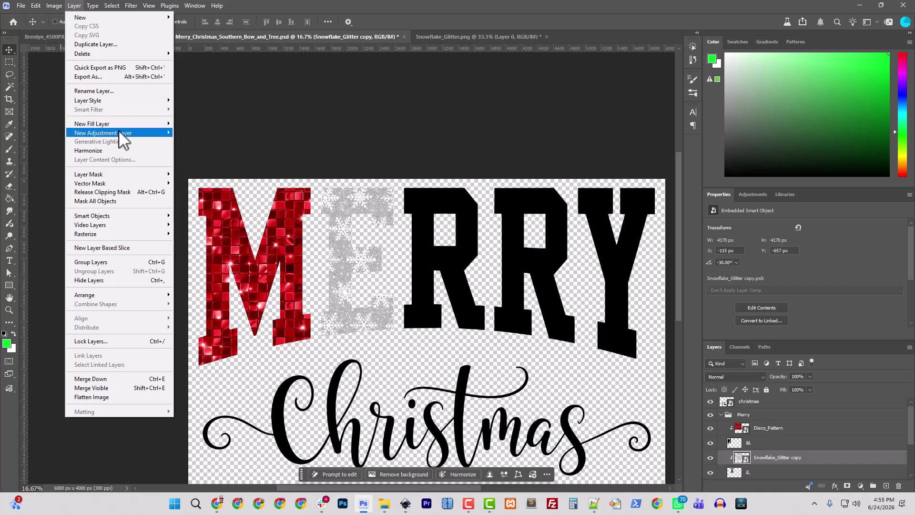
{"action": "mouse_move", "coordinate": [118, 131]}
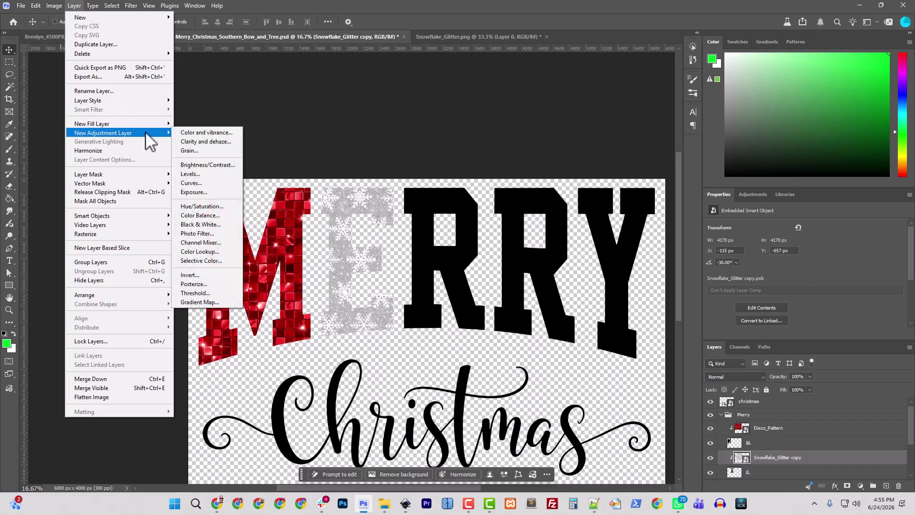
{"action": "left_click", "coordinate": [197, 204]}
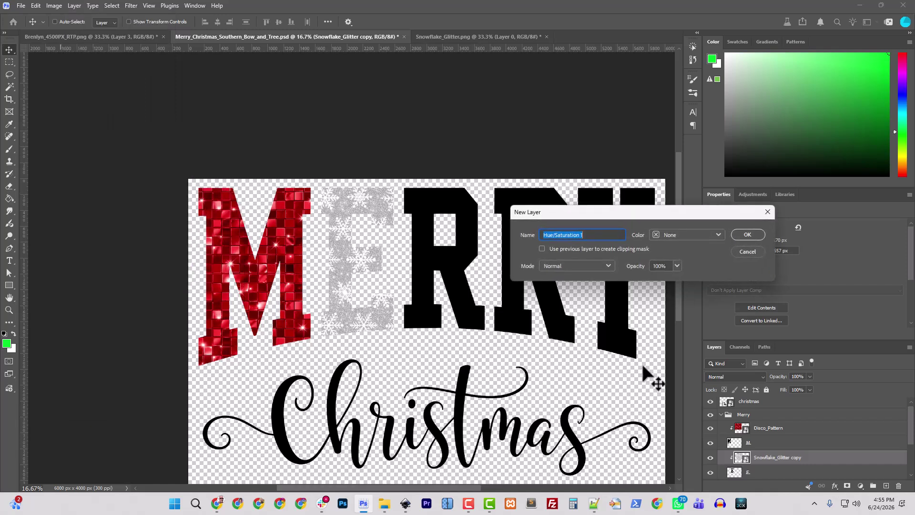
{"action": "left_click", "coordinate": [748, 237]}
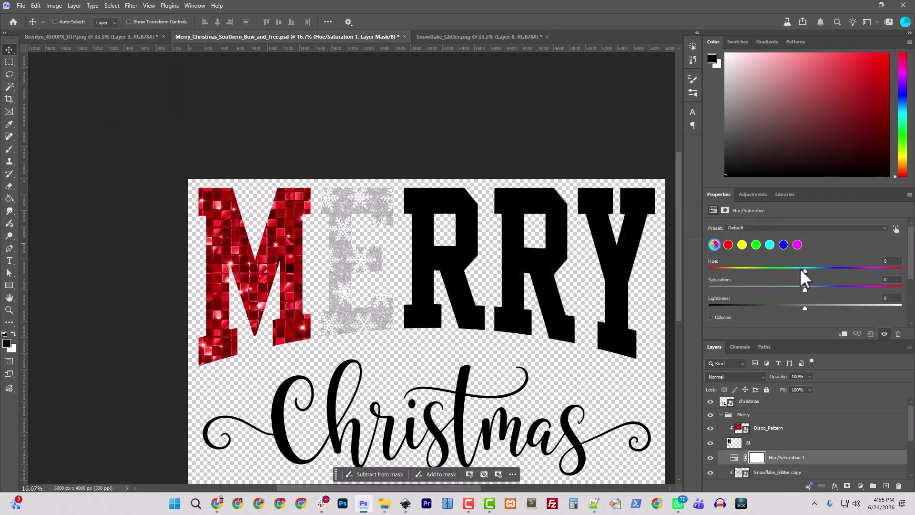
Try darkening the snowflake glitter with lightness -10, resetting the adjustment's hue and saturation to 0.
{"action": "mouse_move", "coordinate": [804, 271]}
{"action": "left_mouse_down"}
{"action": "mouse_move", "coordinate": [794, 271]}
{"action": "mouse_move", "coordinate": [812, 276]}
{"action": "mouse_move", "coordinate": [797, 275]}
{"action": "left_mouse_up"}
{"action": "left_click_drag", "start_coordinate": [801, 310], "coordinate": [793, 310]}
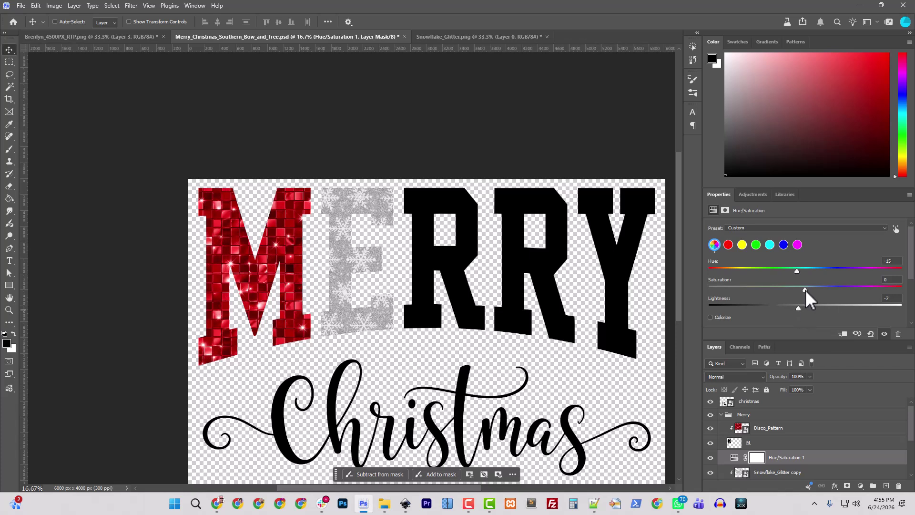
{"action": "left_click_drag", "start_coordinate": [841, 291], "coordinate": [802, 290]}
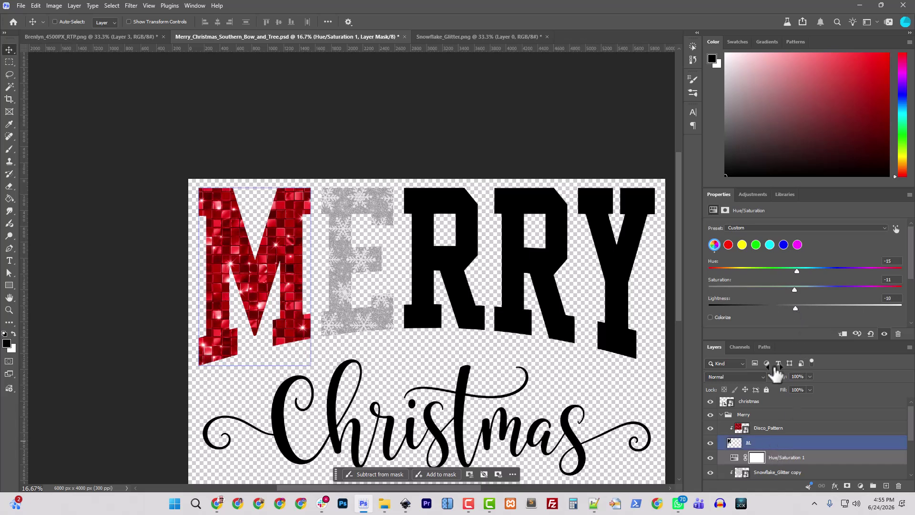
{"action": "double_click", "coordinate": [887, 260]}
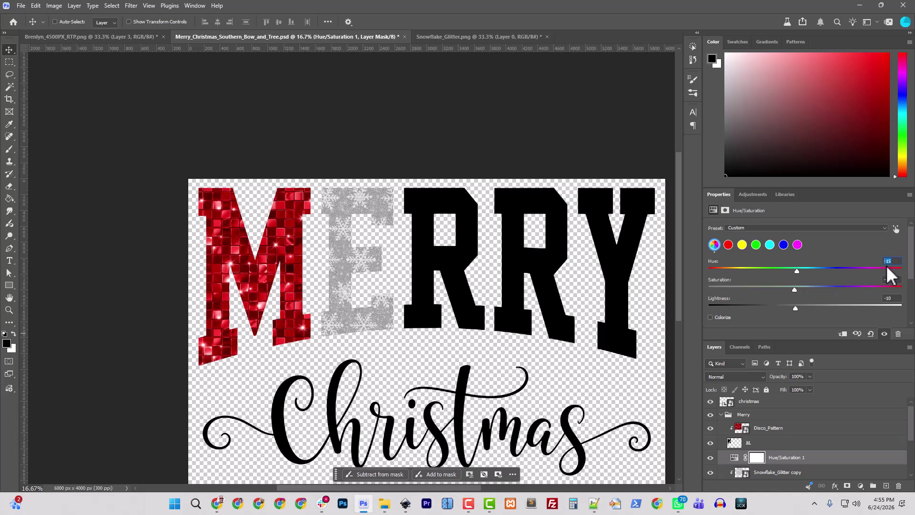
{"action": "type", "text": "00"}
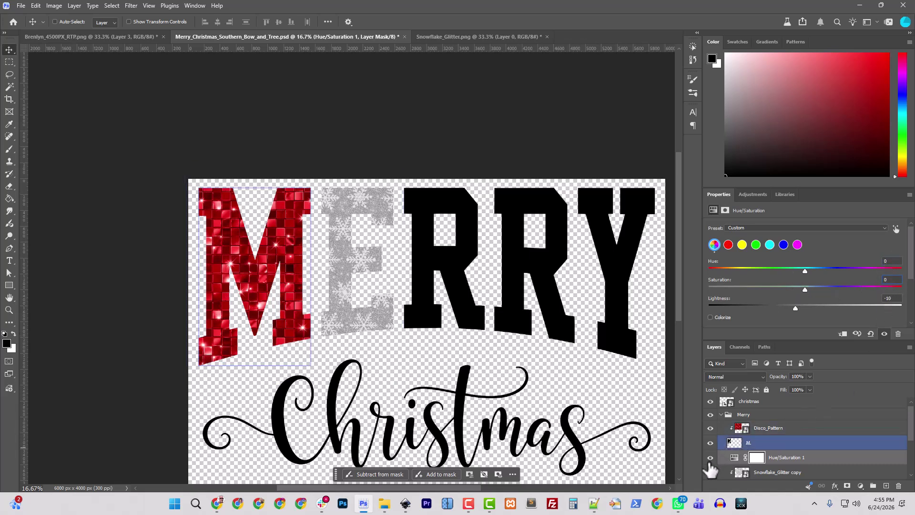
Compare the letters with the Hue/Saturation adjustment on and off, and delete that adjustment layer.
{"action": "left_click", "coordinate": [710, 457]}
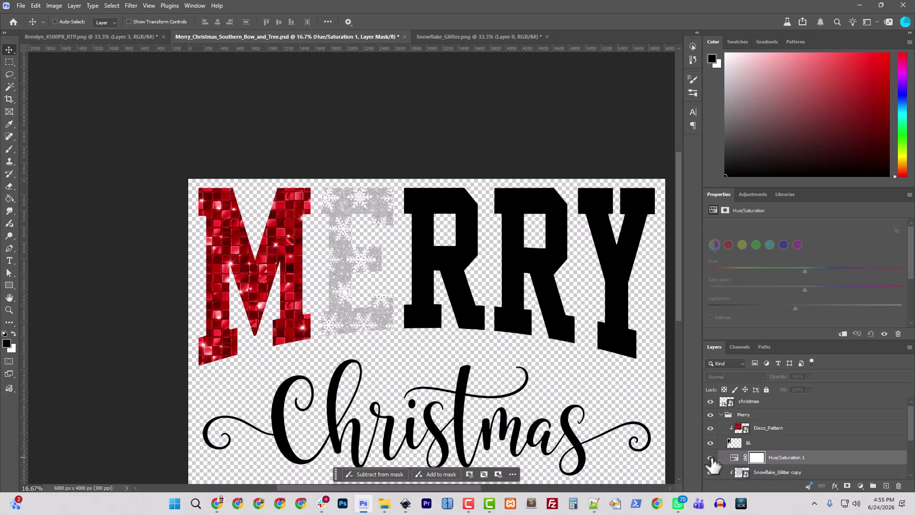
{"action": "left_click", "coordinate": [711, 457]}
{"action": "left_click", "coordinate": [711, 457]}
{"action": "right_click", "coordinate": [768, 459]}
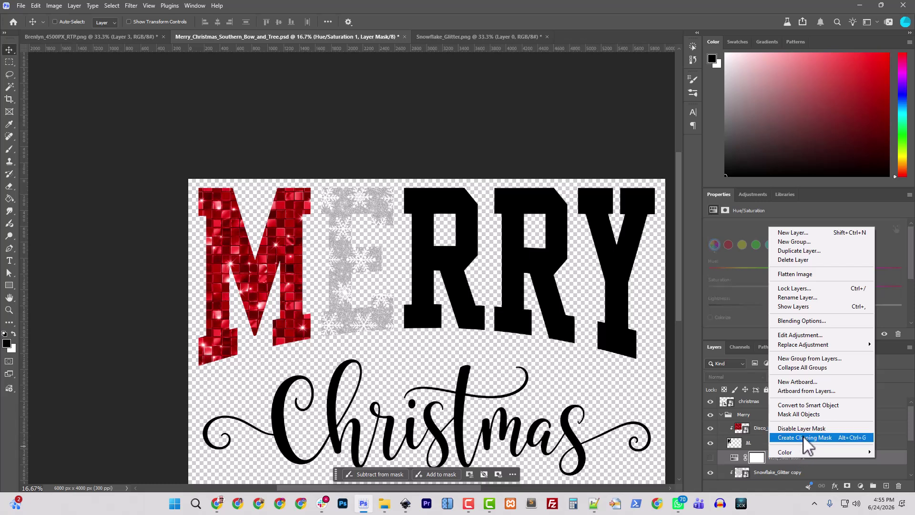
{"action": "left_click", "coordinate": [797, 259]}
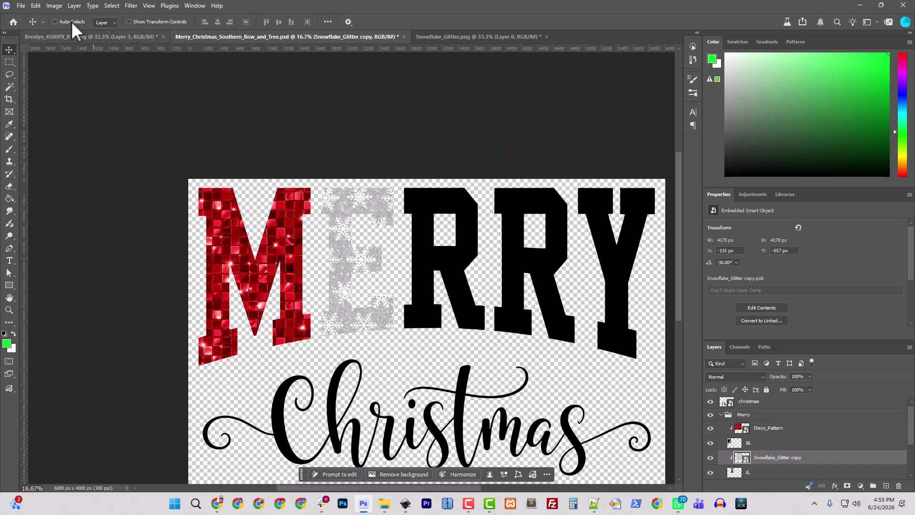
Add a Curves adjustment layer above the Snowflake_Glitter copy layer, using the previous layer to create a clipping mask.
{"action": "left_click", "coordinate": [54, 6]}
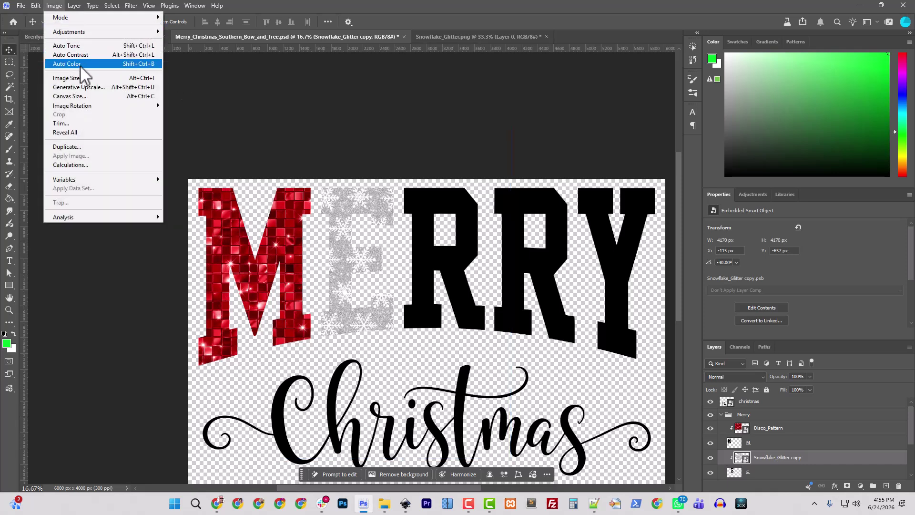
{"action": "mouse_move", "coordinate": [74, 6]}
{"action": "mouse_move", "coordinate": [106, 132]}
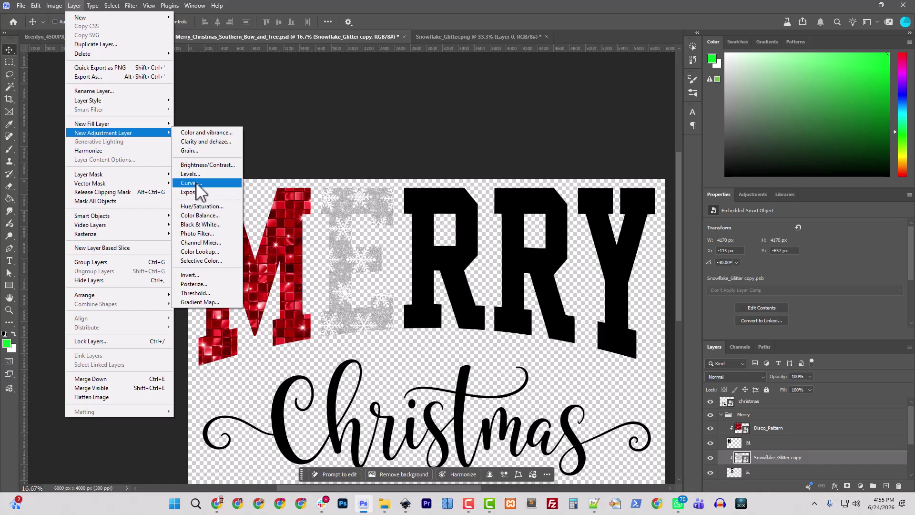
{"action": "left_click", "coordinate": [191, 183]}
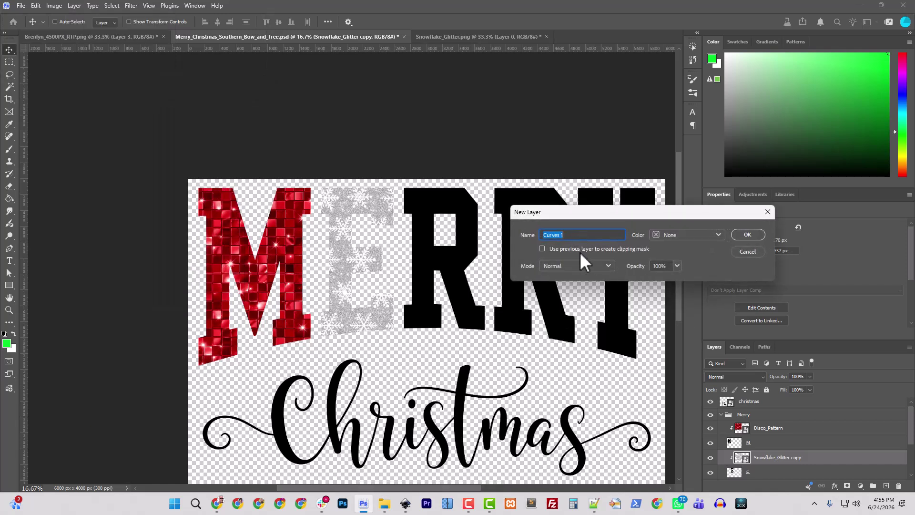
{"action": "left_click", "coordinate": [542, 249]}
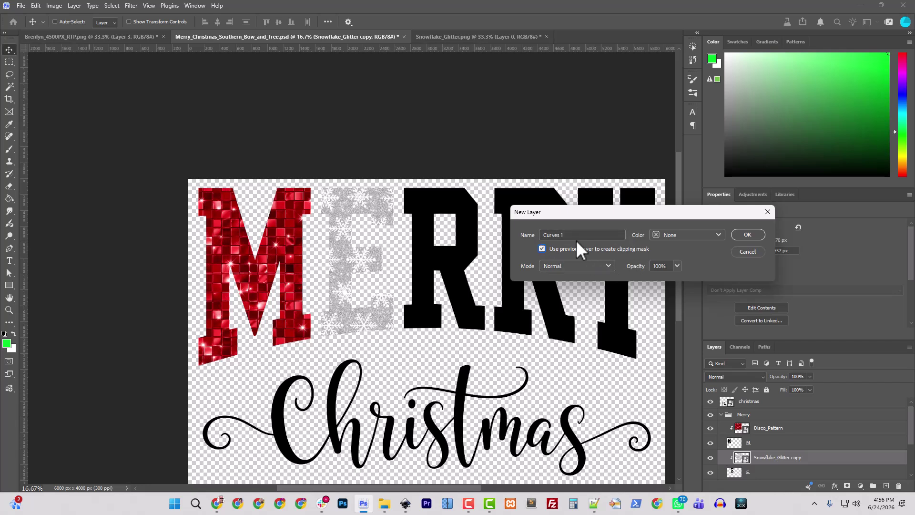
{"action": "left_click", "coordinate": [747, 235]}
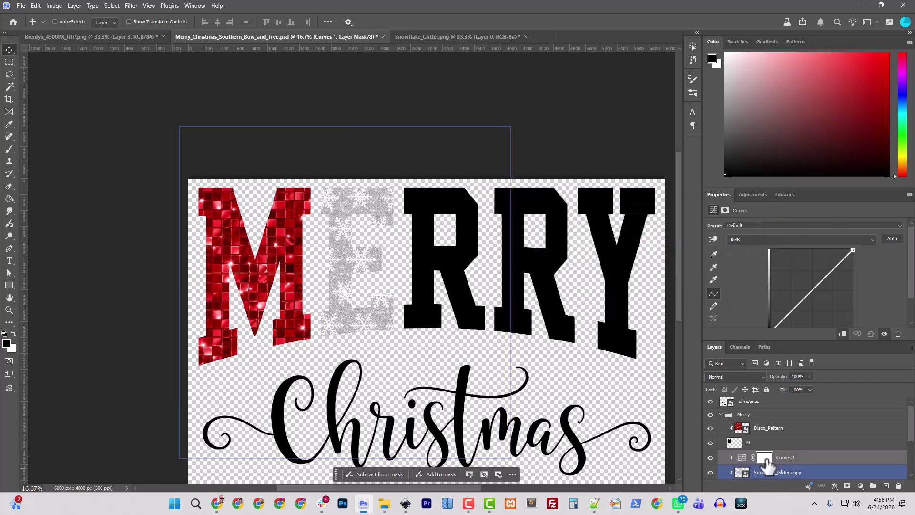
{"action": "left_click_drag", "start_coordinate": [765, 464], "coordinate": [776, 434]}
{"action": "scroll", "coordinate": [787, 286], "scroll_direction": "down", "scroll_amount": 1}
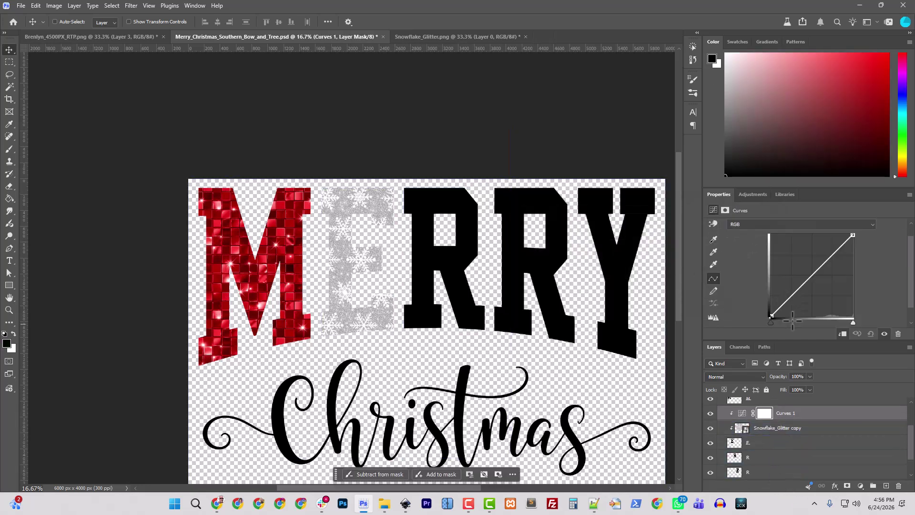
Shape the RGB curve with a shadow point at input 59, output 27 and a highlight point at input 197, output 189.
{"action": "left_click_drag", "start_coordinate": [786, 295], "coordinate": [788, 298]}
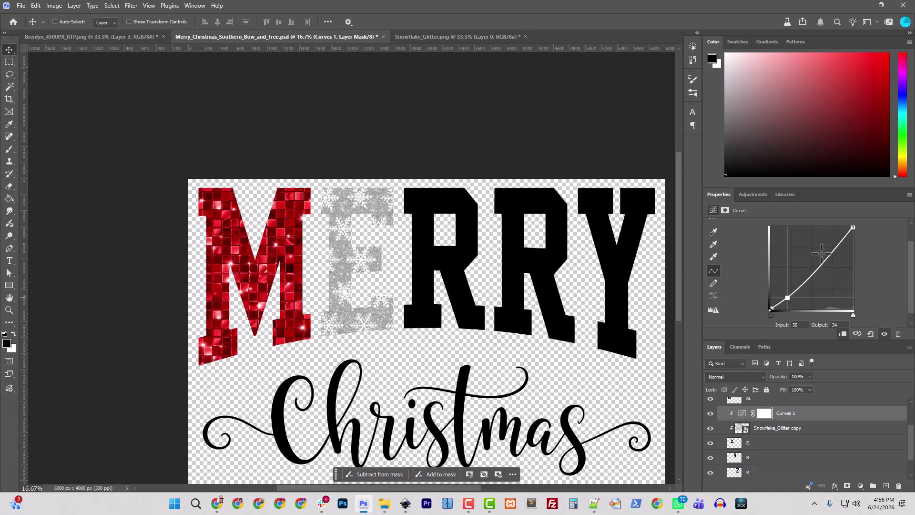
{"action": "left_click_drag", "start_coordinate": [828, 253], "coordinate": [835, 242]}
{"action": "mouse_move", "coordinate": [787, 298]}
{"action": "left_mouse_down"}
{"action": "mouse_move", "coordinate": [794, 307]}
{"action": "mouse_move", "coordinate": [790, 300]}
{"action": "left_mouse_up"}
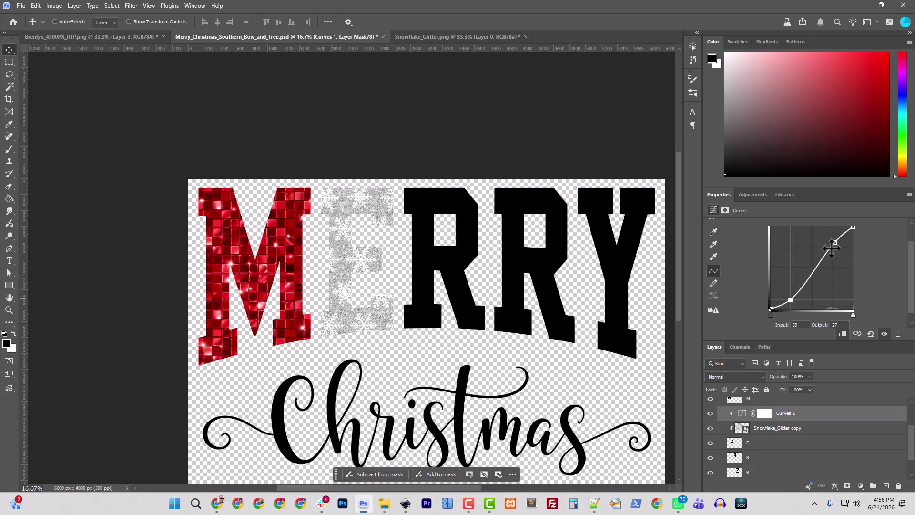
{"action": "left_click_drag", "start_coordinate": [831, 248], "coordinate": [834, 248]}
Toggle the visibility of the snowflake glitter and Curves layers to compare the letter E, leaving both layers visible.
{"action": "left_click", "coordinate": [722, 432]}
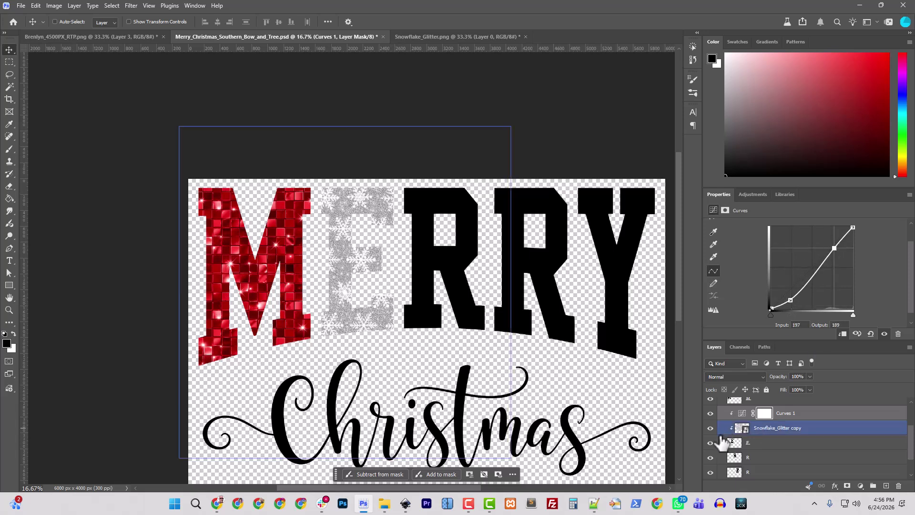
{"action": "left_click", "coordinate": [710, 428]}
{"action": "left_click", "coordinate": [710, 413]}
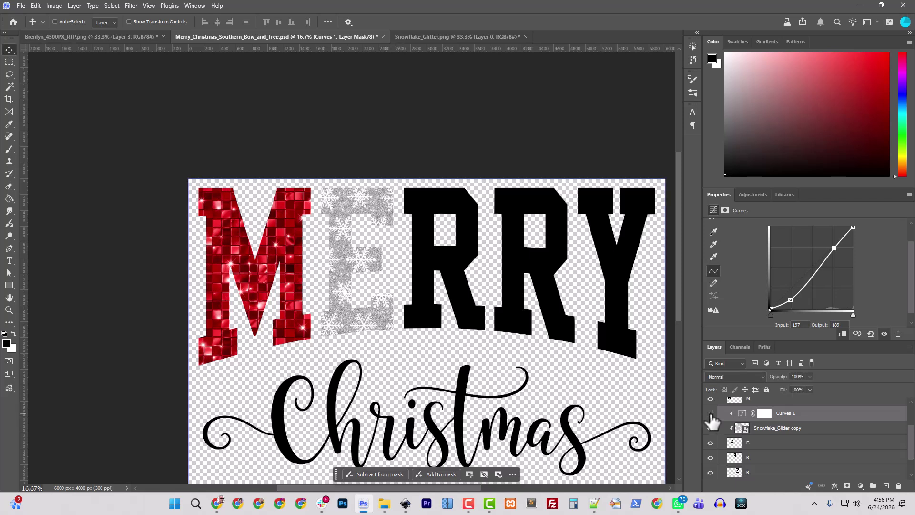
{"action": "left_click", "coordinate": [710, 428]}
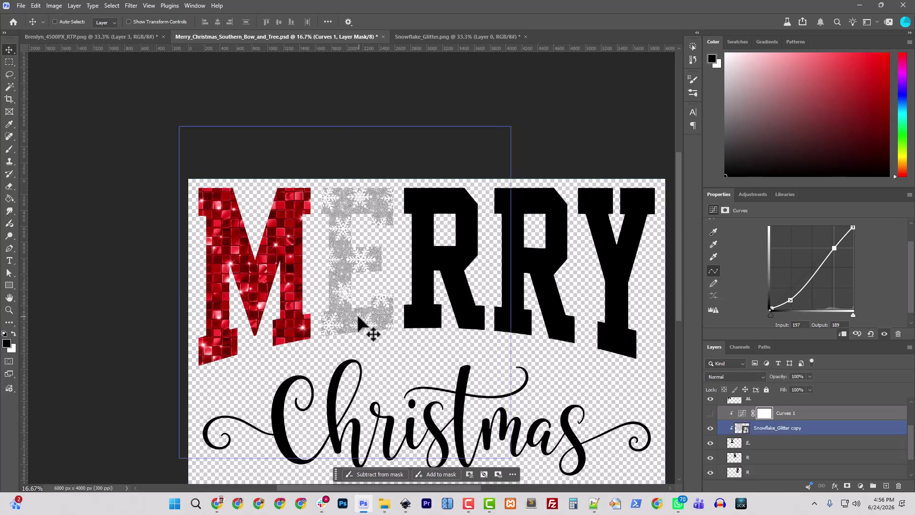
{"action": "key", "text": "F10"}
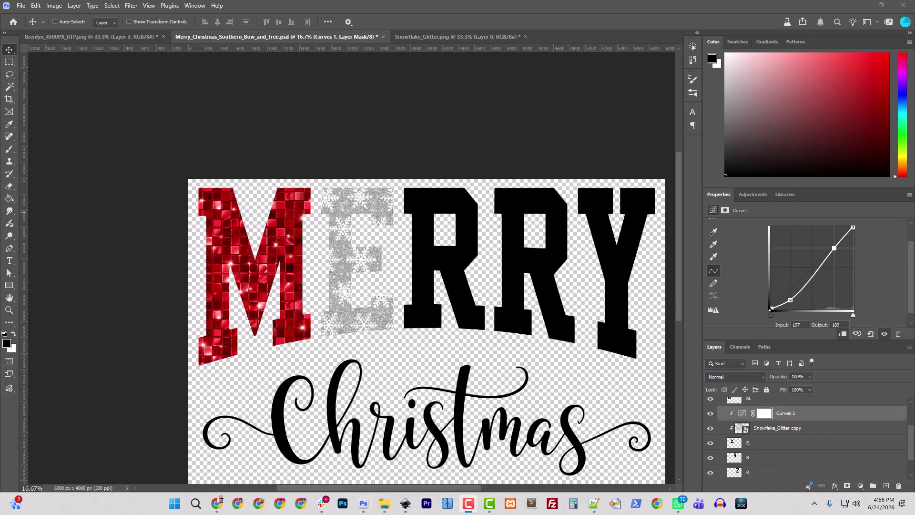
Place the Checkerboard pattern image into the document directly above the second R layer.
{"action": "left_click", "coordinate": [744, 472]}
{"action": "scroll", "coordinate": [750, 457], "scroll_direction": "down", "scroll_amount": 1}
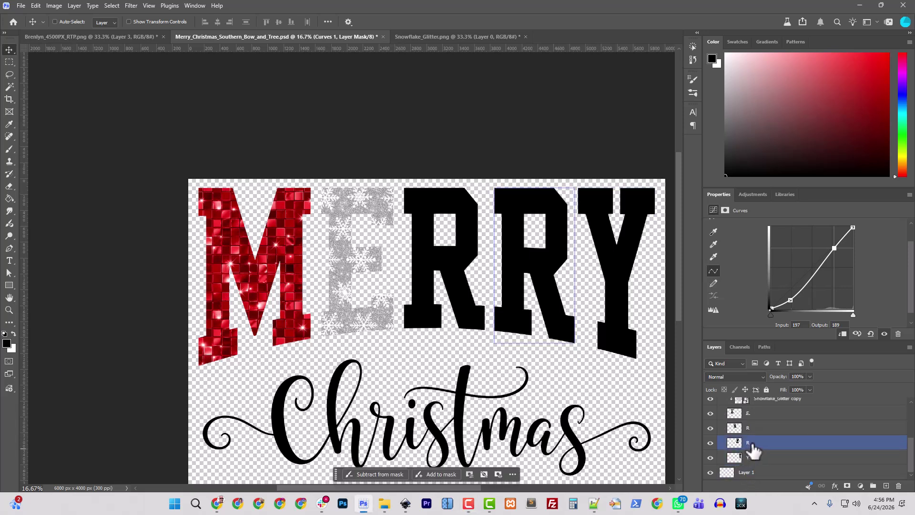
{"action": "left_click_drag", "start_coordinate": [458, 3], "coordinate": [553, 318]}
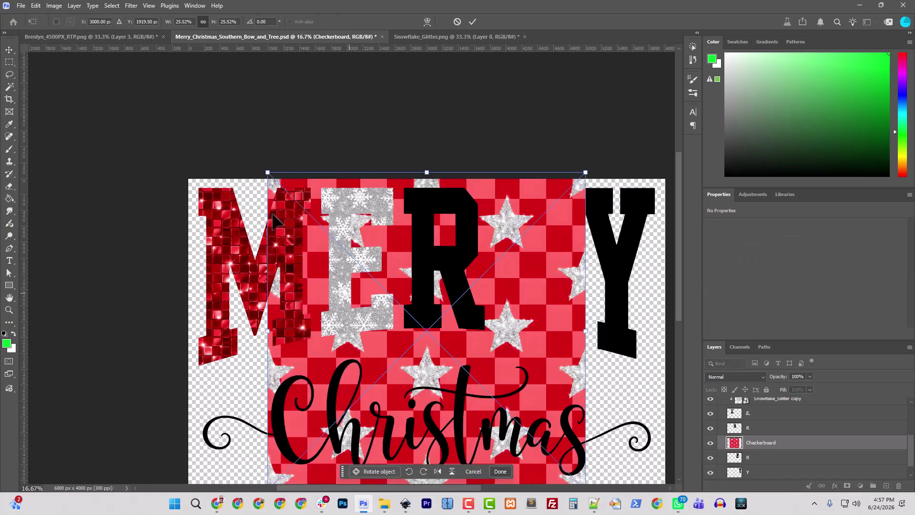
Scale the Checkerboard pattern to 13.76% over the second R and clip it to that letter.
{"action": "left_click_drag", "start_coordinate": [267, 173], "coordinate": [419, 305]}
{"action": "left_click_drag", "start_coordinate": [572, 347], "coordinate": [598, 243]}
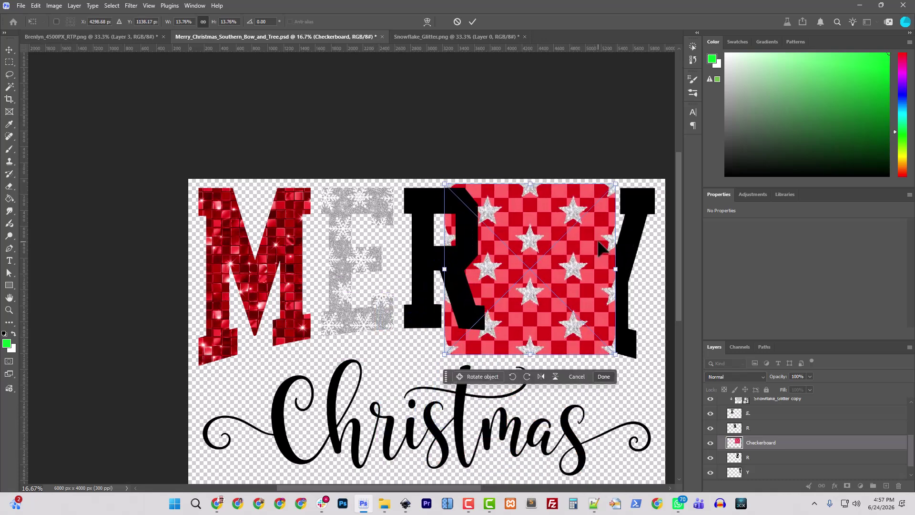
{"action": "key", "text": "Return"}
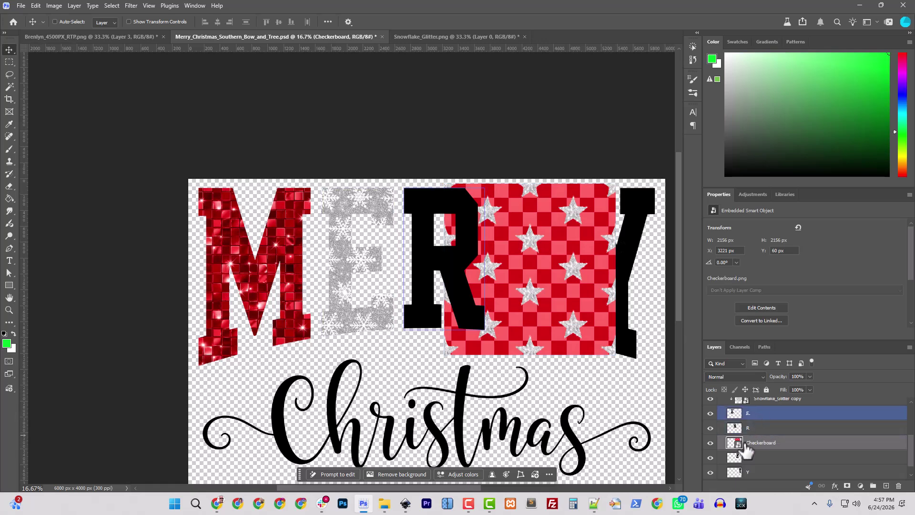
{"action": "right_click", "coordinate": [754, 446]}
{"action": "left_click", "coordinate": [786, 426]}
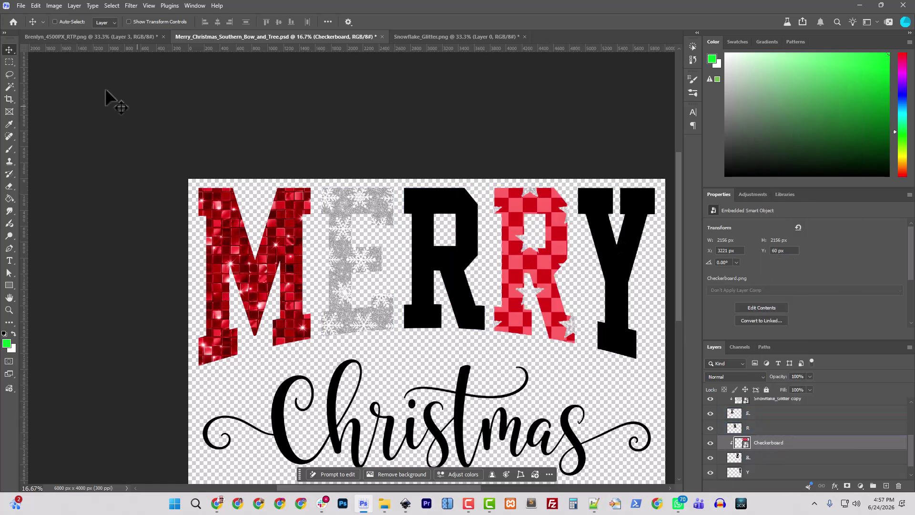
Nudge the clipped Checkerboard pattern left to X 3001 px so its stars sit on the second R's strokes.
{"action": "key", "text": "ctrl"}
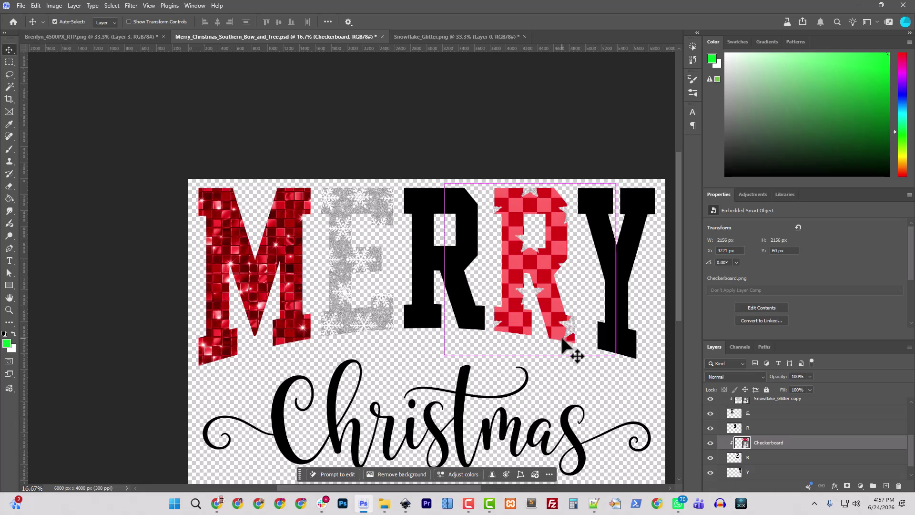
{"action": "key", "text": "shift+Left"}
{"action": "key", "text": "shift+Left"}
{"action": "key", "text": "shift+Left"}
{"action": "key", "text": "shift+Left"}
{"action": "key", "text": "shift+Left"}
{"action": "key", "text": "shift+Left"}
{"action": "key", "text": "shift+Left"}
{"action": "key", "text": "shift+Left"}
{"action": "key", "text": "shift+Left"}
{"action": "key", "text": "shift+Left"}
{"action": "key", "text": "shift+Left"}
{"action": "key", "text": "shift+Left"}
{"action": "key", "text": "shift+Left"}
{"action": "key", "text": "shift+Left"}
{"action": "key", "text": "shift+Left"}
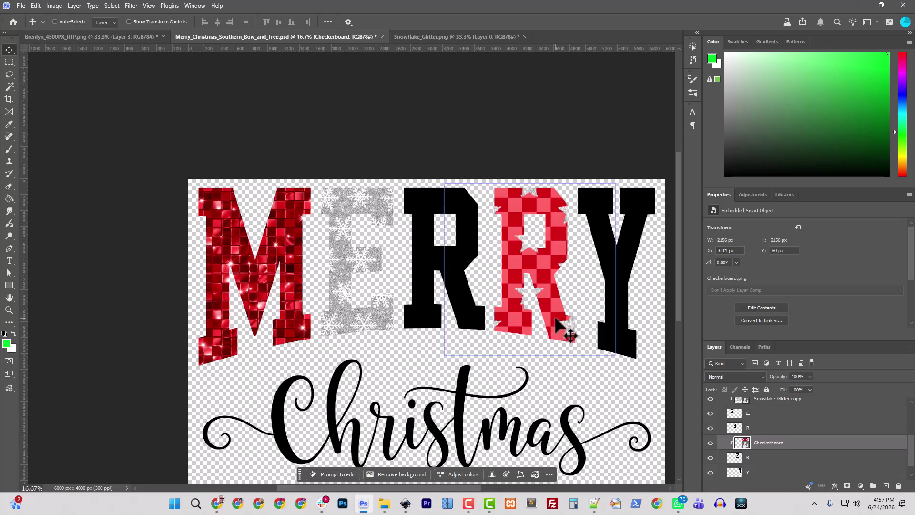
{"action": "key", "text": "shift+Left"}
{"action": "key", "text": "shift+Left"}
{"action": "key", "text": "shift+Left"}
{"action": "key", "text": "shift+Left"}
{"action": "key", "text": "shift+Left"}
{"action": "key", "text": "shift+Left"}
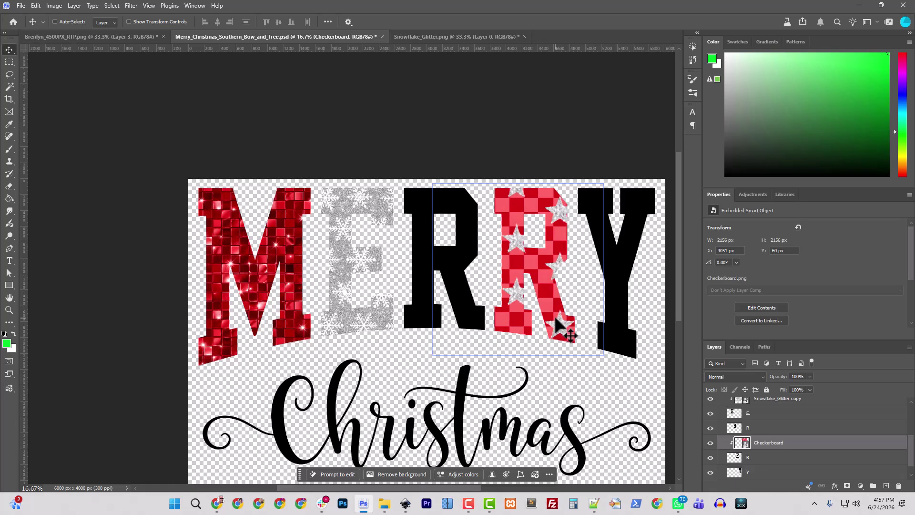
{"action": "key", "text": "shift+Left"}
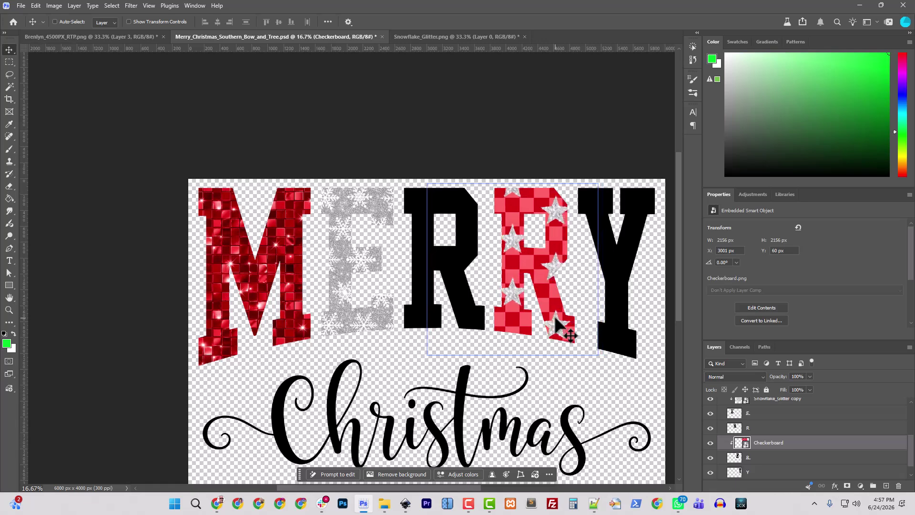
Nudge the clipped Checkerboard pattern over the second R to X 3031 px, Y 30 px, trying higher and lower positions for its stars.
{"action": "key", "text": "shift+Right"}
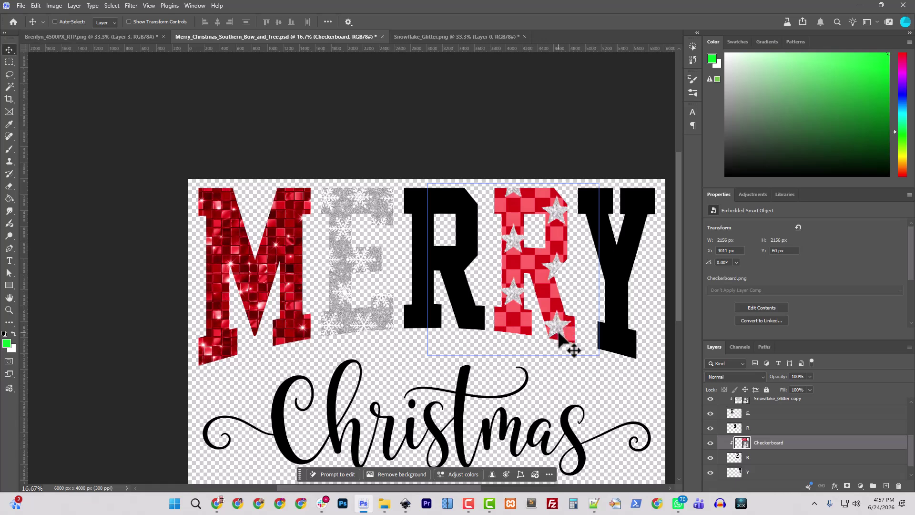
{"action": "key", "text": "shift+Right"}
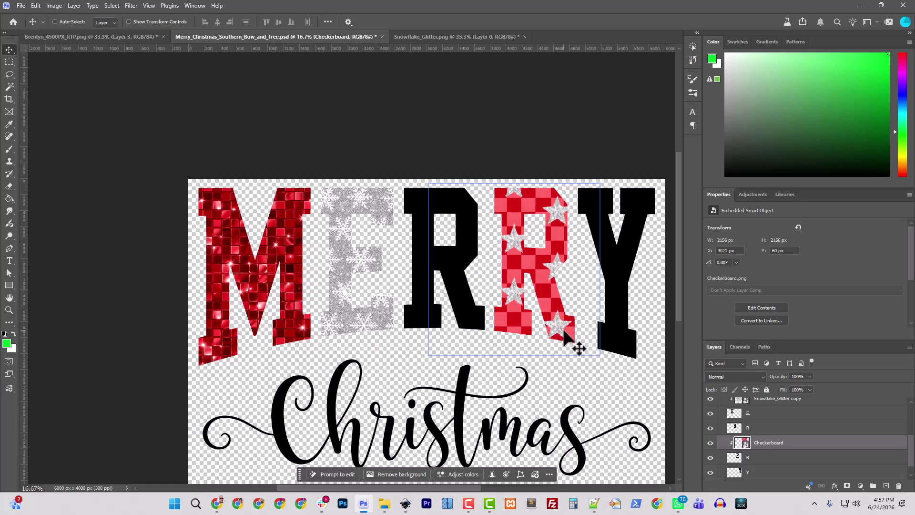
{"action": "key", "text": "shift+Down"}
{"action": "key", "text": "shift+Down"}
{"action": "key", "text": "shift+Down"}
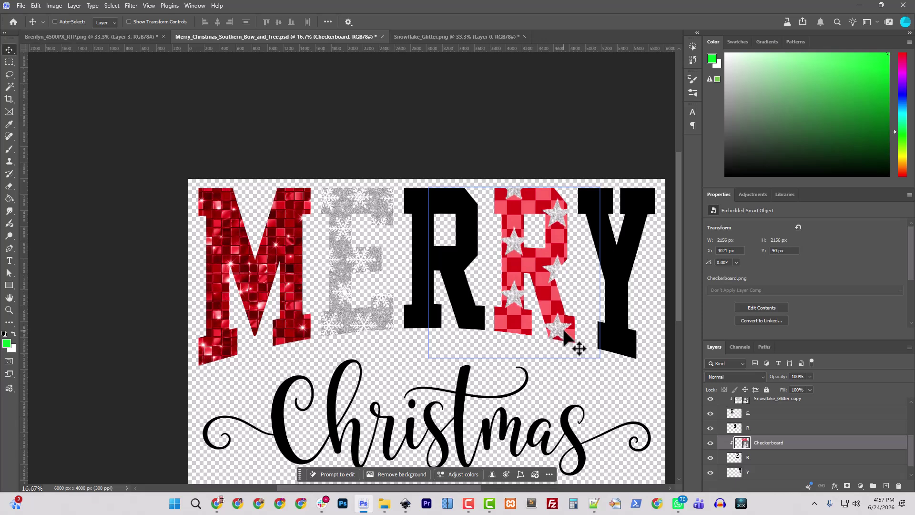
{"action": "key", "text": "shift+Up"}
{"action": "key", "text": "shift+Up"}
{"action": "key", "text": "shift+Up"}
{"action": "key", "text": "shift+Up"}
{"action": "key", "text": "shift+Up"}
{"action": "key", "text": "shift+Up"}
{"action": "key", "text": "shift+Up"}
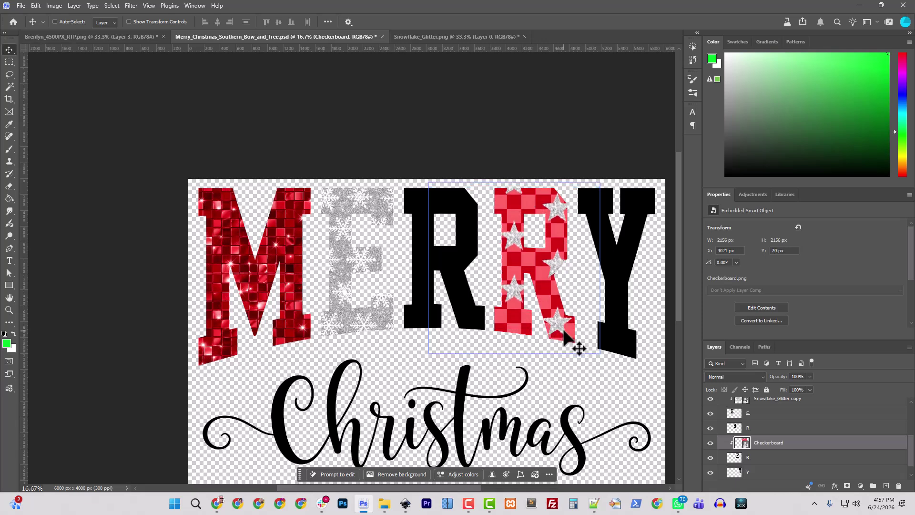
{"action": "key", "text": "shift+Up"}
{"action": "key", "text": "shift+Up"}
{"action": "key", "text": "shift+Up"}
{"action": "key", "text": "shift+Left"}
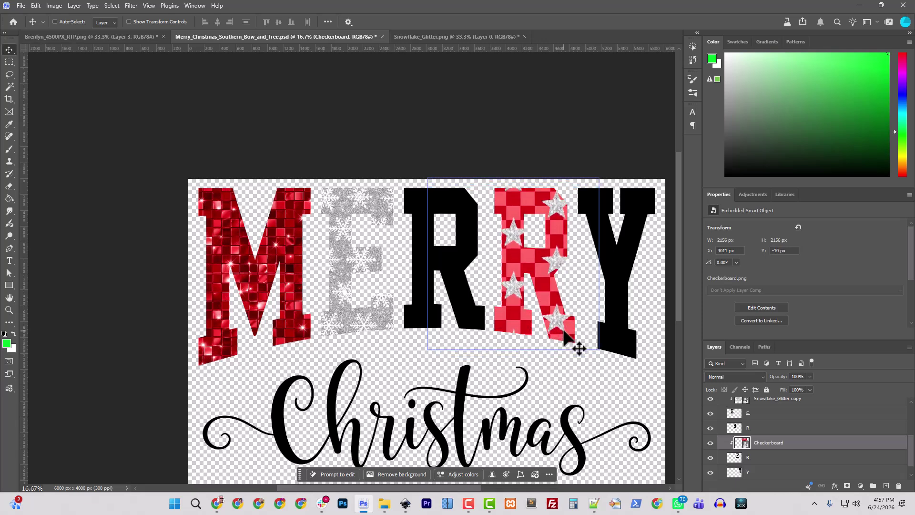
{"action": "key", "text": "shift+Up"}
{"action": "key", "text": "shift+Up"}
{"action": "key", "text": "shift+Up"}
{"action": "key", "text": "shift+Up"}
{"action": "key", "text": "shift+Up"}
{"action": "key", "text": "shift+Up"}
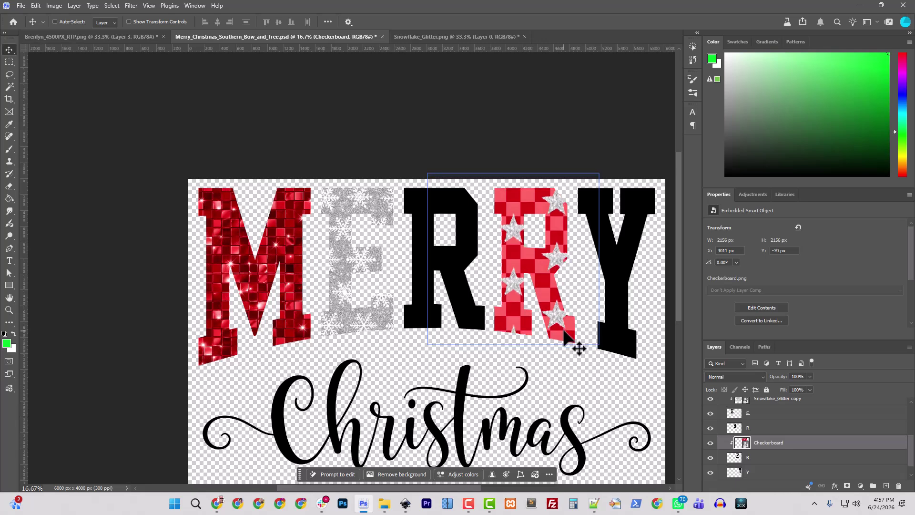
{"action": "key", "text": "shift+Left"}
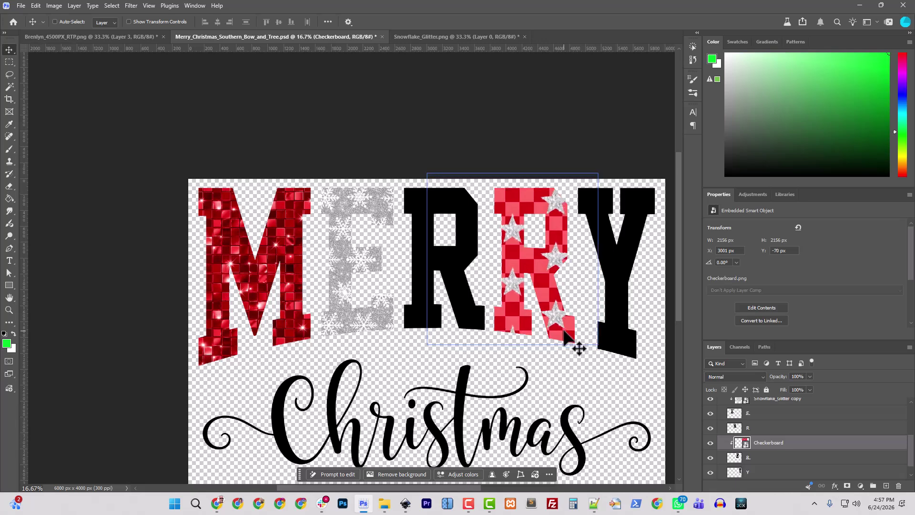
{"action": "key", "text": "shift+Down"}
{"action": "key", "text": "shift+Down"}
{"action": "key", "text": "shift+Down"}
{"action": "key", "text": "shift+Down"}
{"action": "key", "text": "shift+Down"}
{"action": "key", "text": "shift+Down"}
{"action": "key", "text": "shift+Down"}
{"action": "key", "text": "shift+Down"}
{"action": "key", "text": "shift+Down"}
{"action": "key", "text": "shift+Right"}
{"action": "key", "text": "shift+Right"}
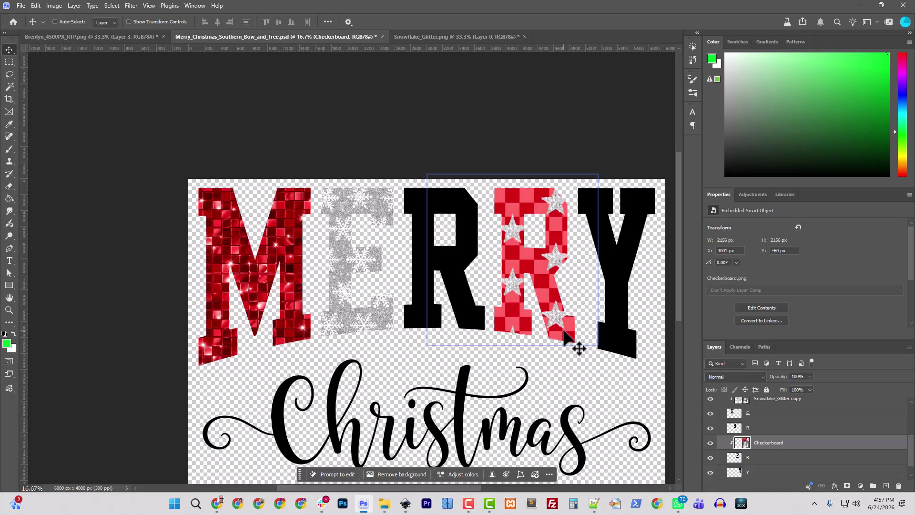
{"action": "key", "text": "shift+Right"}
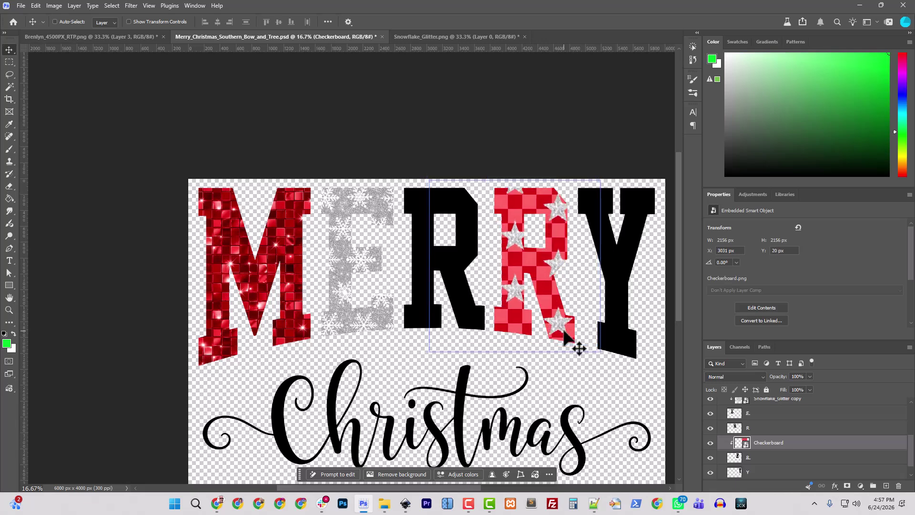
{"action": "key", "text": "shift+Down"}
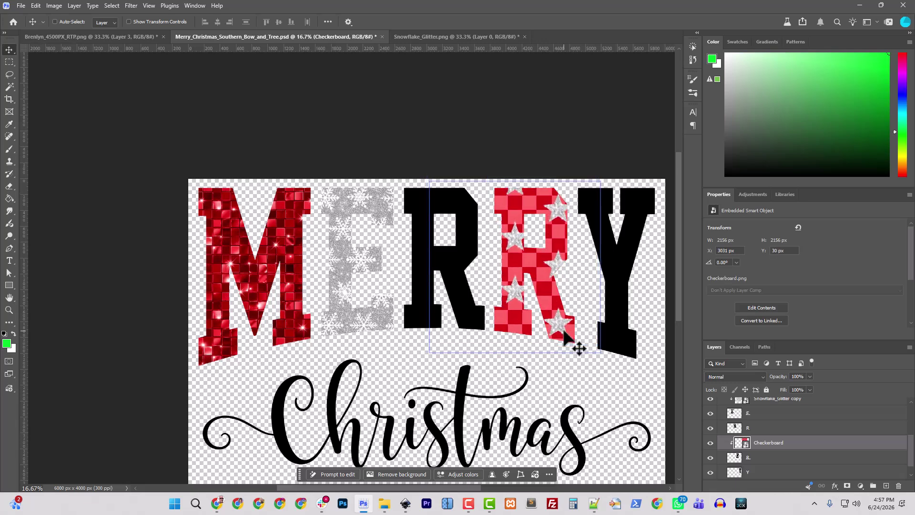
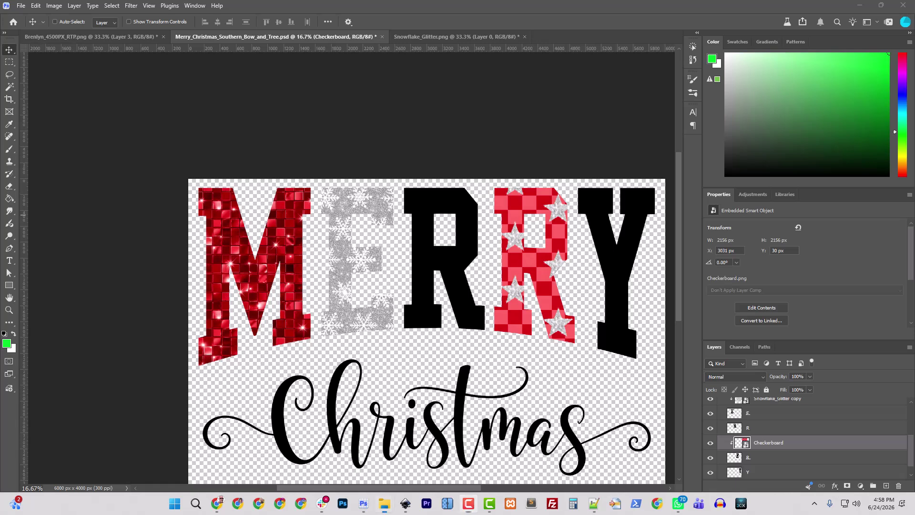
Open Leopard_Print_Santa.png from the pieces folder as its own document and close Snowflake_Glitter.png without saving its changes.
{"action": "key", "text": "alt+Tab"}
{"action": "left_click", "coordinate": [183, 241]}
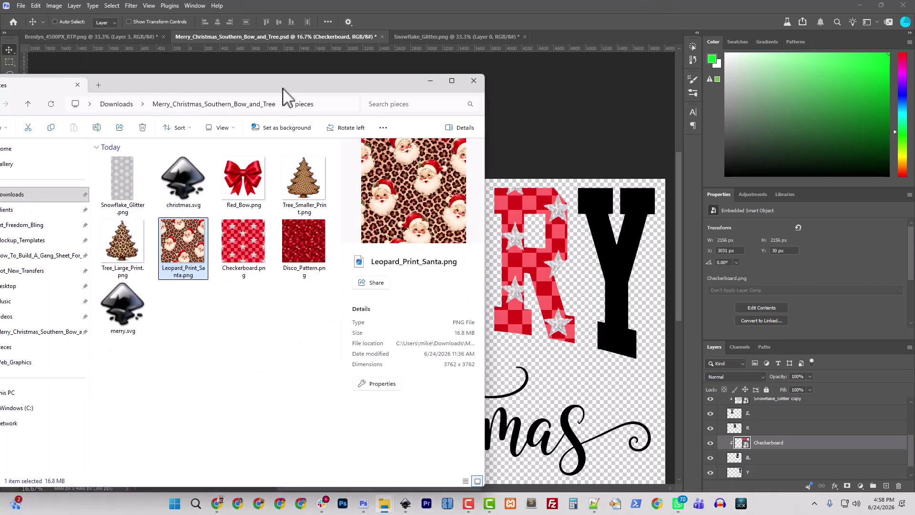
{"action": "key", "text": "alt+Tab"}
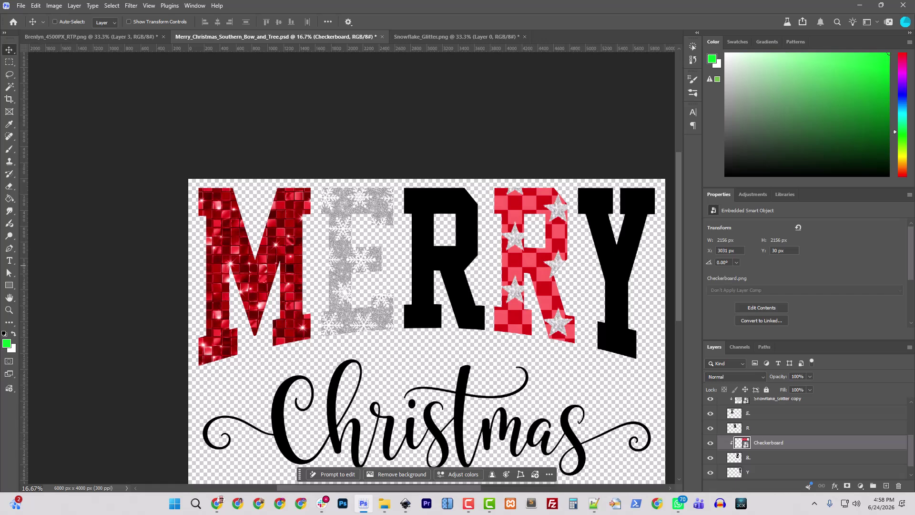
{"action": "key", "text": "alt+Tab"}
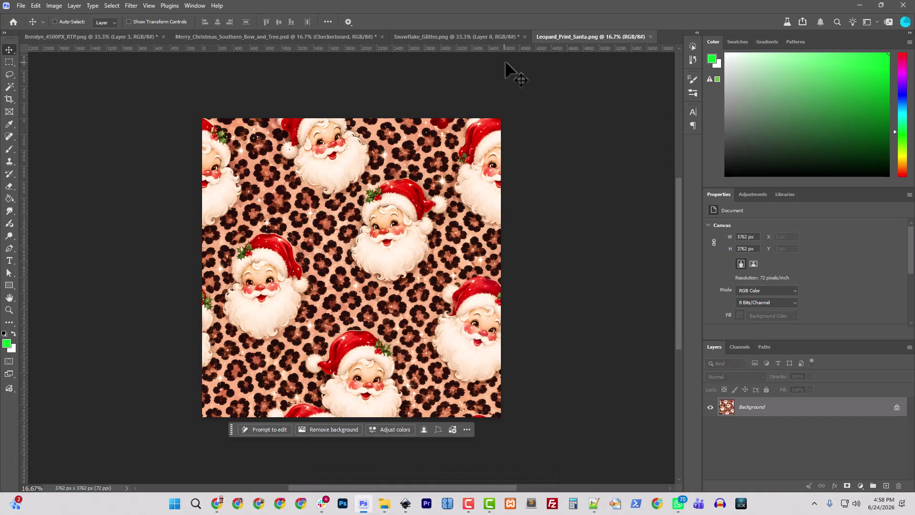
{"action": "left_click", "coordinate": [525, 37]}
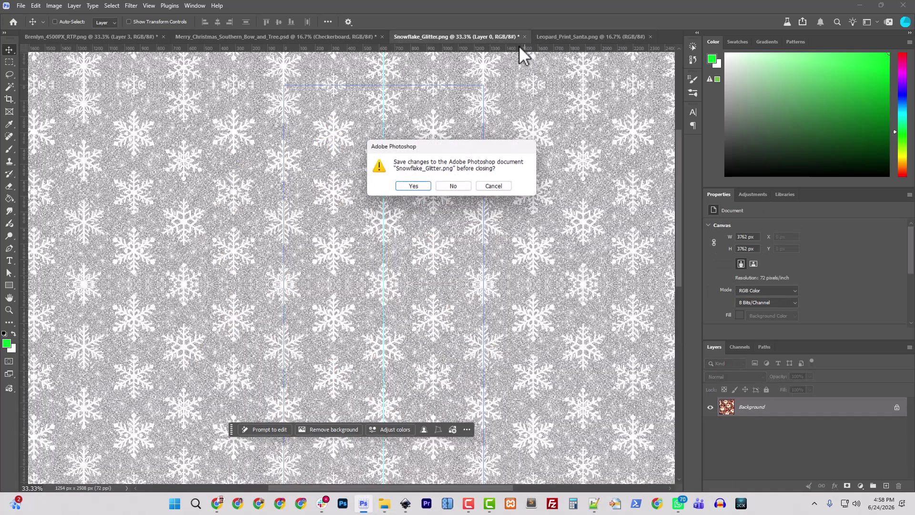
{"action": "left_click", "coordinate": [460, 186]}
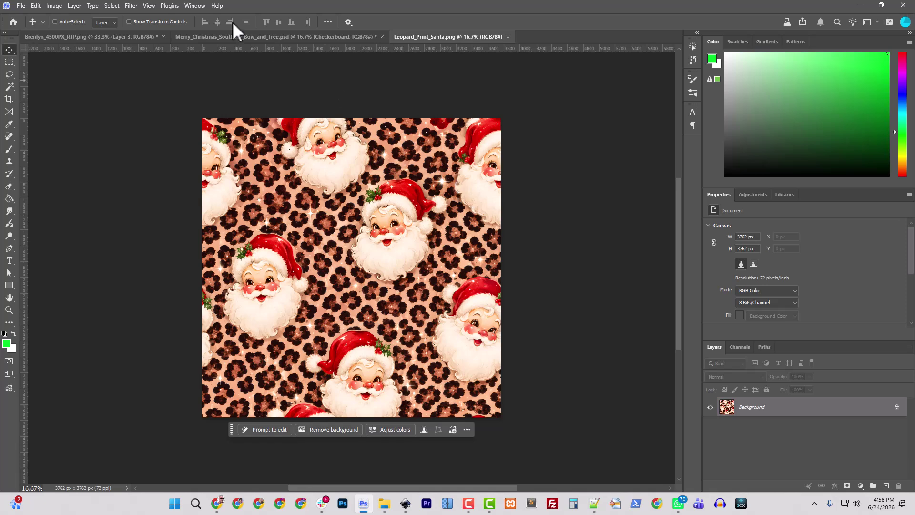
Turn on Pattern Preview for the leopard Santa image and examine how its tiles meet along the horizontal seams.
{"action": "left_click", "coordinate": [149, 5]}
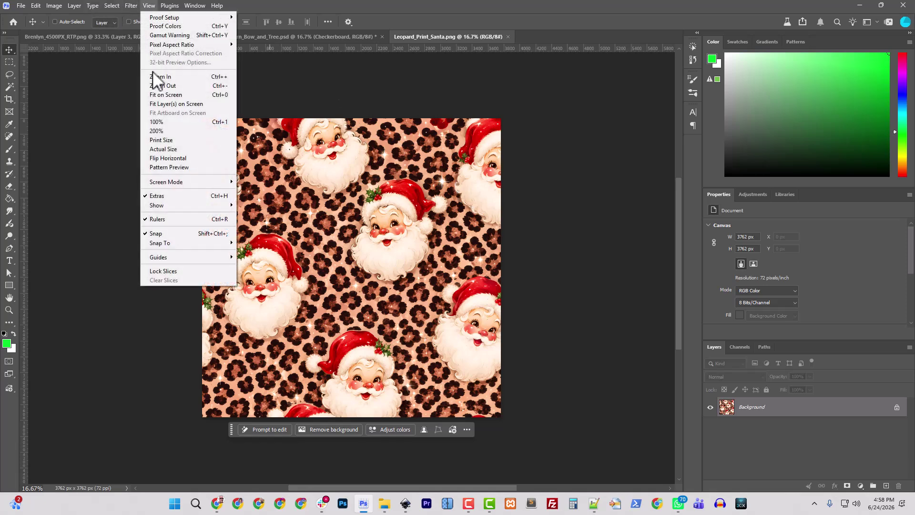
{"action": "left_click", "coordinate": [172, 163]}
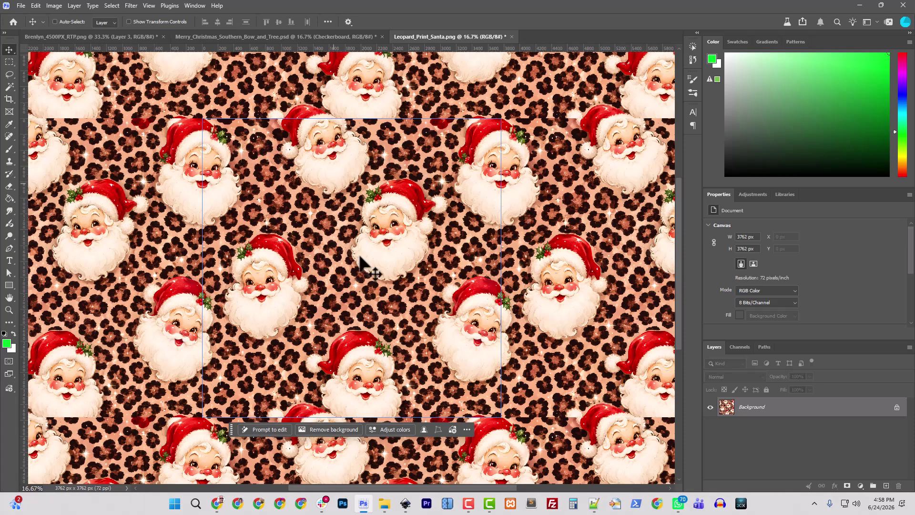
{"action": "scroll", "coordinate": [375, 279], "scroll_direction": "up", "scroll_amount": 2}
{"action": "scroll", "coordinate": [374, 278], "scroll_direction": "up", "scroll_amount": 5}
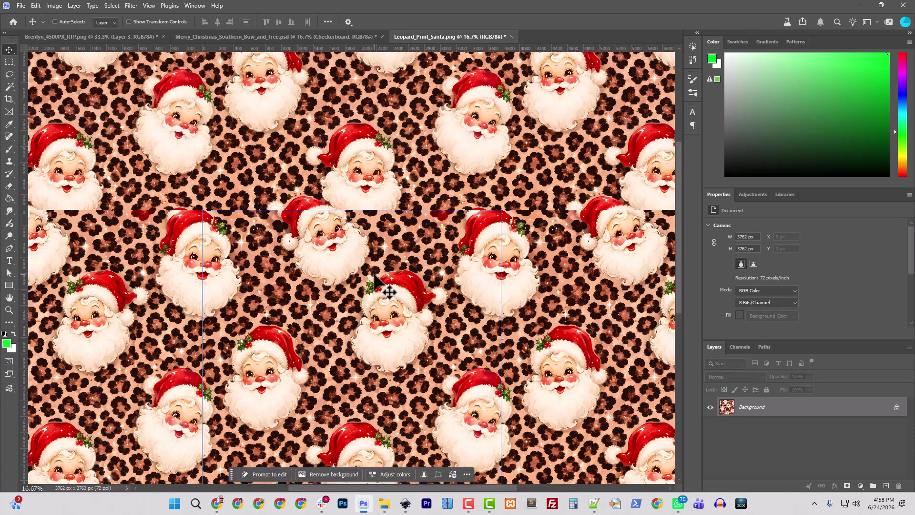
{"action": "scroll", "coordinate": [374, 280], "scroll_direction": "down", "scroll_amount": 5}
{"action": "scroll", "coordinate": [374, 273], "scroll_direction": "down", "scroll_amount": 3}
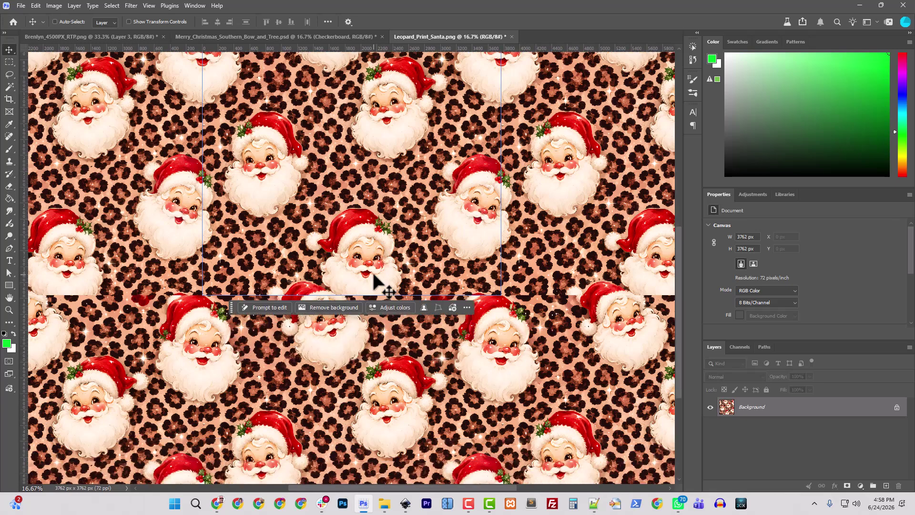
{"action": "scroll", "coordinate": [367, 252], "scroll_direction": "up", "scroll_amount": 1}
{"action": "scroll", "coordinate": [367, 250], "scroll_direction": "up", "scroll_amount": 4}
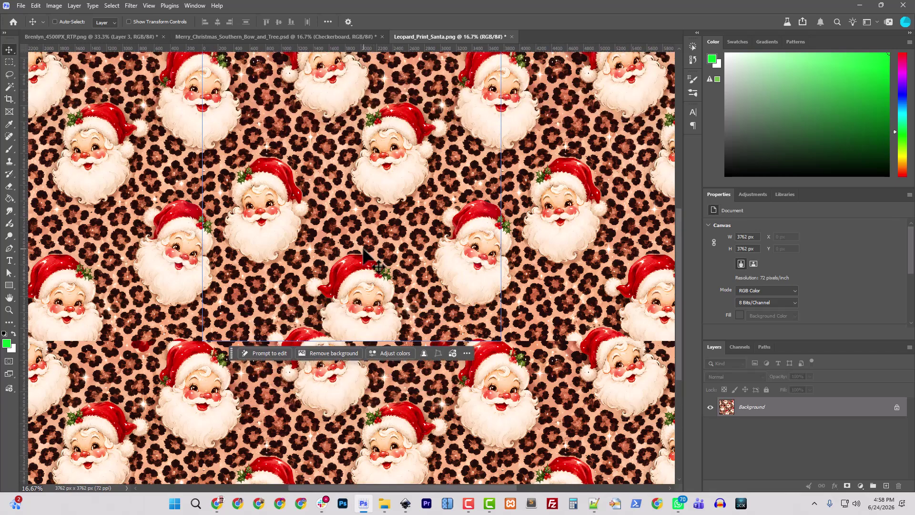
{"action": "scroll", "coordinate": [364, 256], "scroll_direction": "down", "scroll_amount": 4}
{"action": "scroll", "coordinate": [398, 199], "scroll_direction": "up", "scroll_amount": 4}
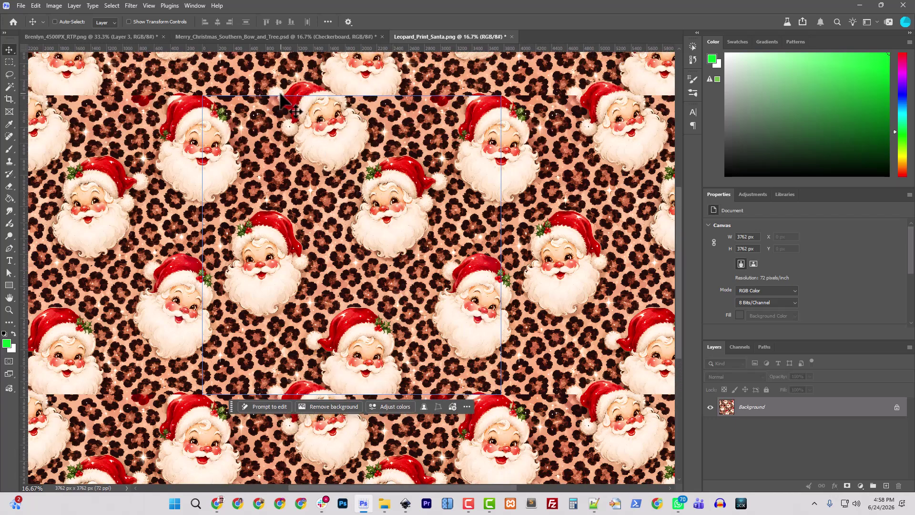
Lasso the stray pom-pom beside the Santa hat on the horizontal tile seam and remove it so leopard print fills the area.
{"action": "left_click", "coordinate": [9, 75]}
{"action": "scroll", "coordinate": [335, 308], "scroll_direction": "down", "scroll_amount": 4}
{"action": "scroll", "coordinate": [311, 291], "scroll_direction": "down", "scroll_amount": 2}
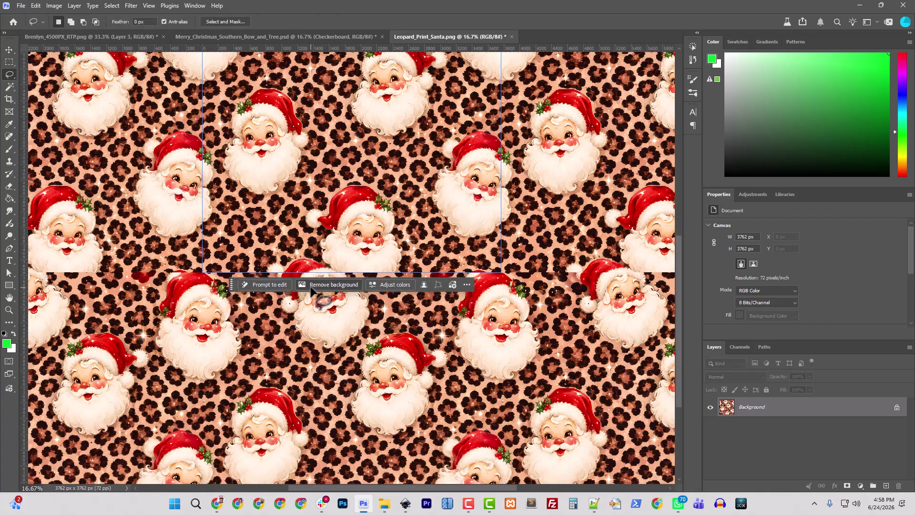
{"action": "scroll", "coordinate": [310, 291], "scroll_direction": "up", "scroll_amount": 2}
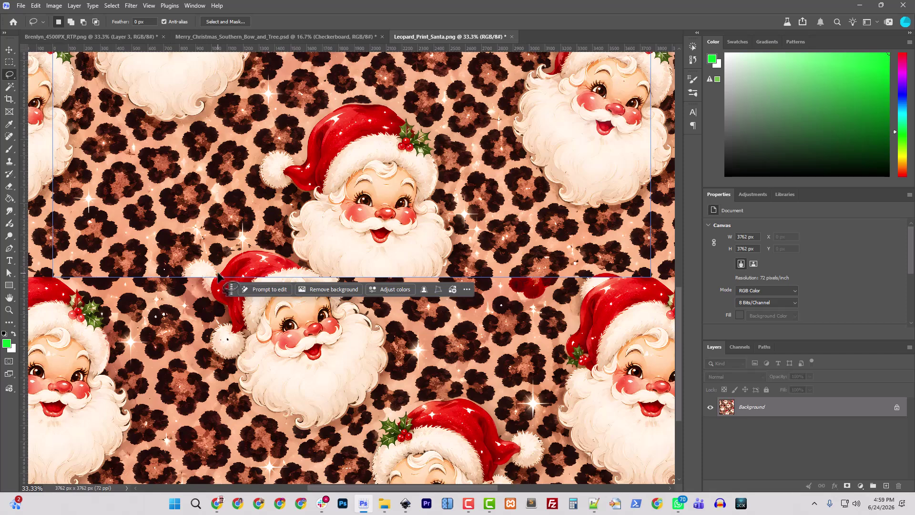
{"action": "mouse_move", "coordinate": [217, 276]}
{"action": "left_mouse_down"}
{"action": "mouse_move", "coordinate": [182, 276]}
{"action": "mouse_move", "coordinate": [191, 261]}
{"action": "mouse_move", "coordinate": [217, 275]}
{"action": "left_mouse_up"}
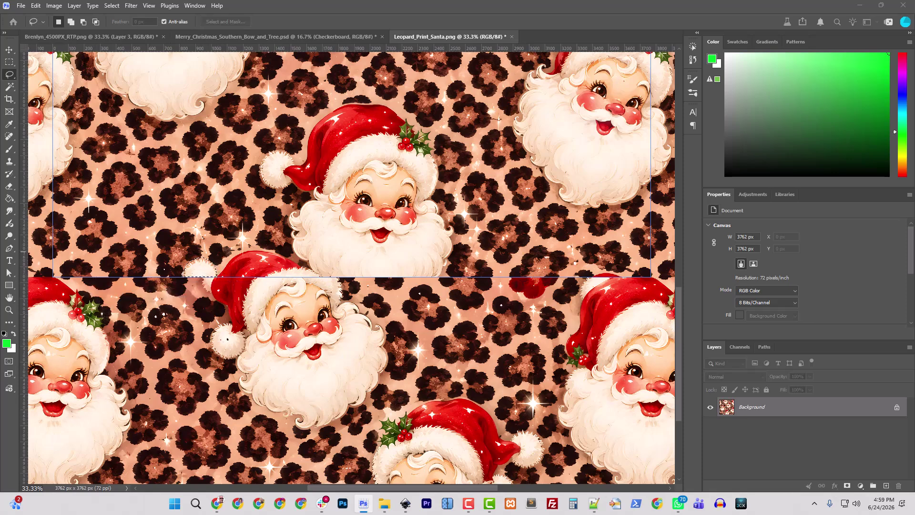
{"action": "key", "text": "Delete"}
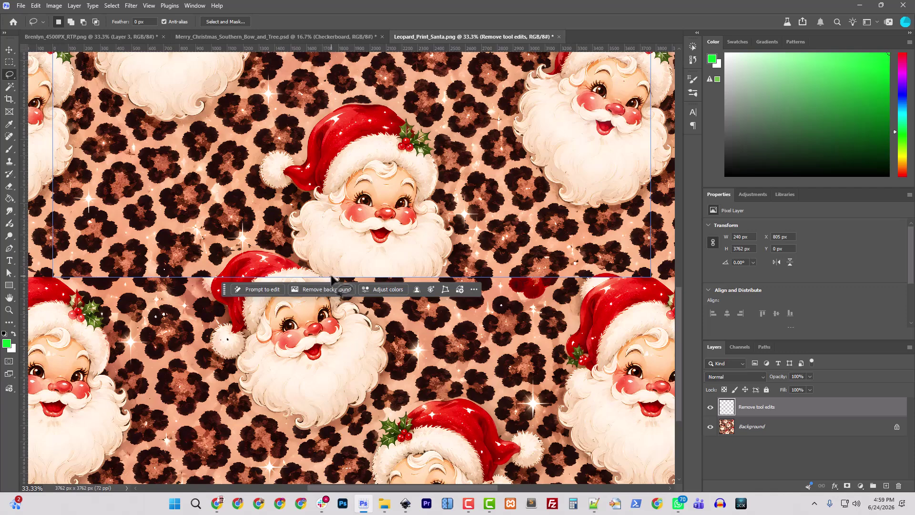
{"action": "scroll", "coordinate": [324, 286], "scroll_direction": "up", "scroll_amount": 5}
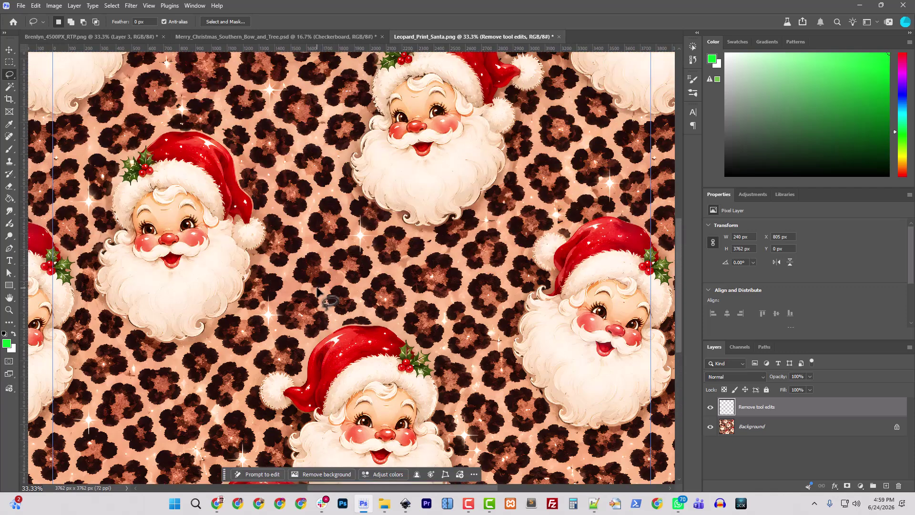
Examine the repeating Santa leopard pattern for visible seams, cut-off Santas and leftover fragments along the tile edges.
{"action": "scroll", "coordinate": [318, 291], "scroll_direction": "up", "scroll_amount": 5}
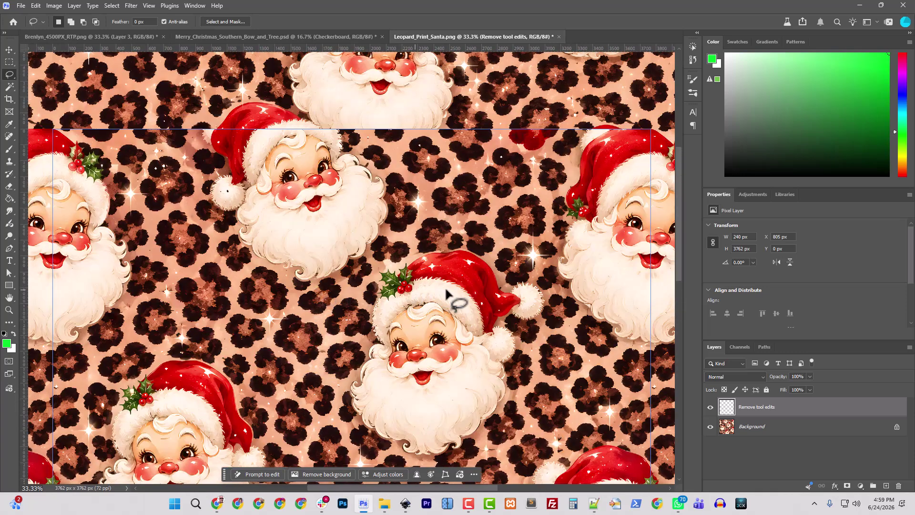
{"action": "left_click_drag", "start_coordinate": [586, 273], "coordinate": [403, 271]}
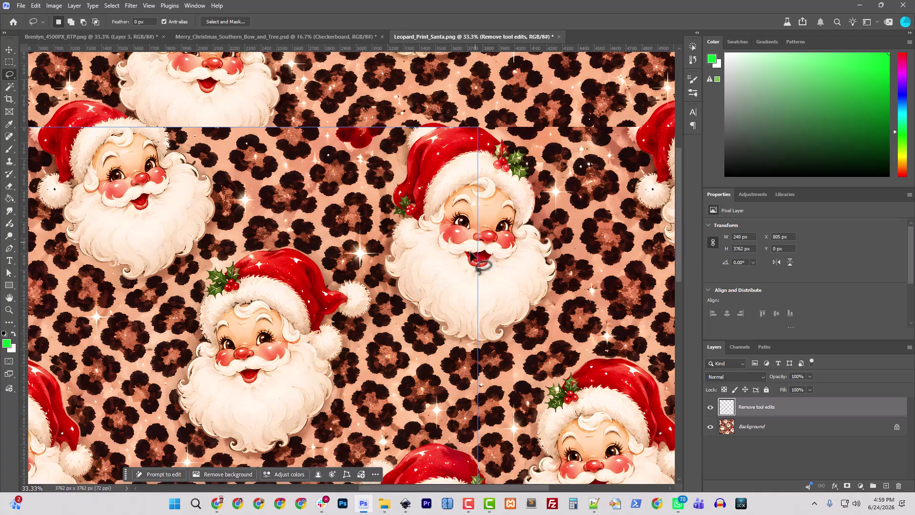
{"action": "scroll", "coordinate": [481, 264], "scroll_direction": "right", "scroll_amount": 5}
{"action": "mouse_move", "coordinate": [500, 321]}
{"action": "left_mouse_down"}
{"action": "mouse_move", "coordinate": [278, 270]}
{"action": "mouse_move", "coordinate": [279, 149]}
{"action": "left_mouse_up"}
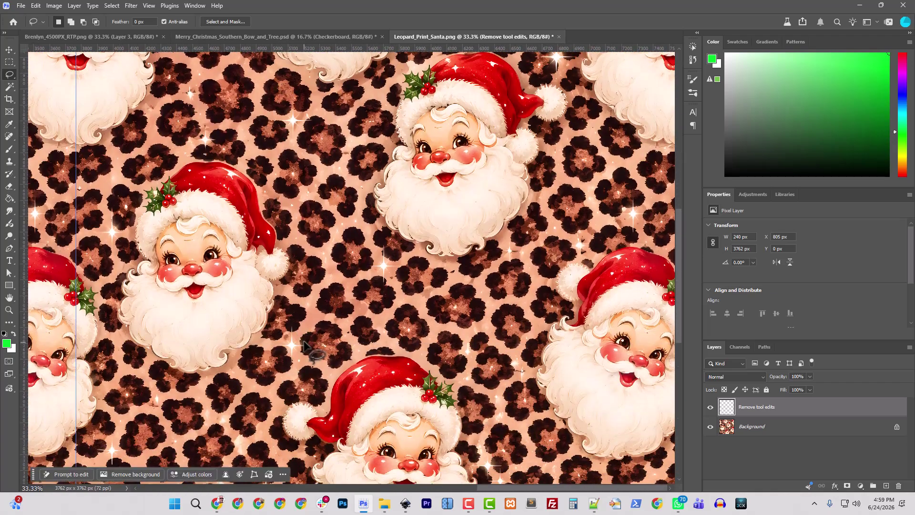
{"action": "scroll", "coordinate": [305, 343], "scroll_direction": "down", "scroll_amount": 2}
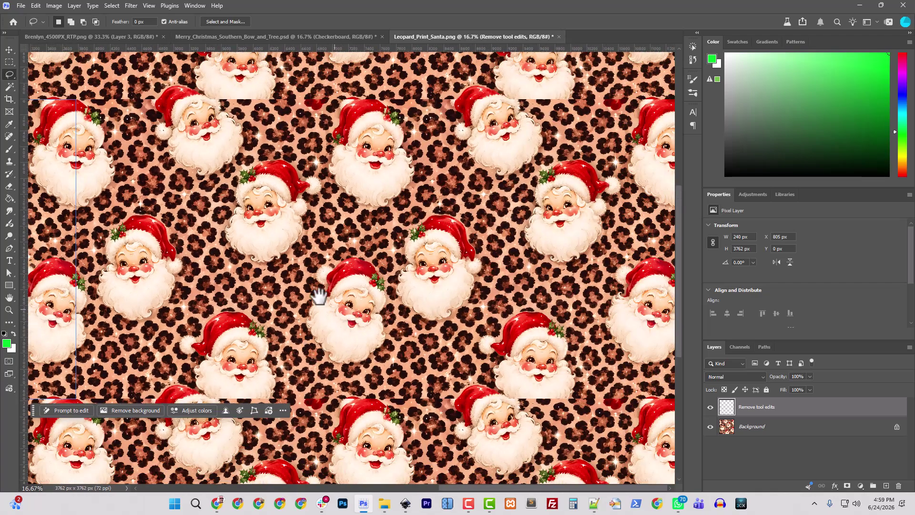
{"action": "left_click_drag", "start_coordinate": [244, 273], "coordinate": [578, 265]}
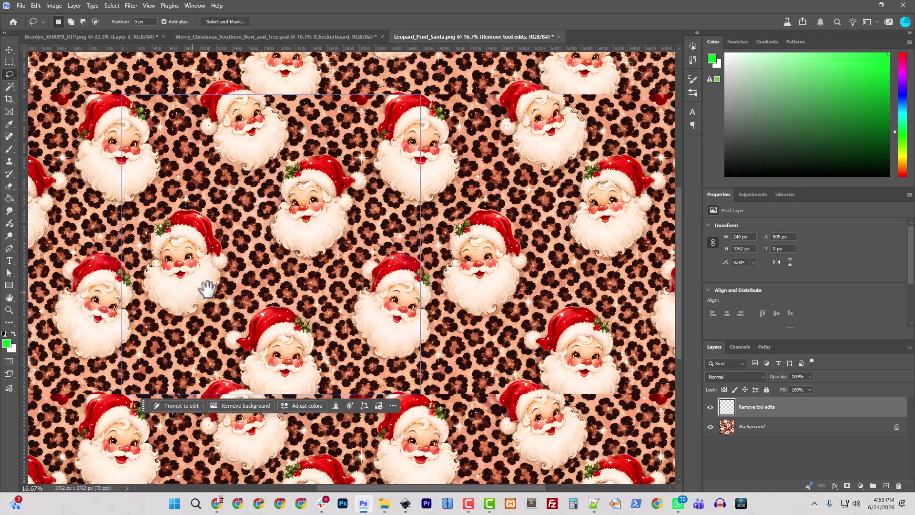
{"action": "left_click_drag", "start_coordinate": [205, 285], "coordinate": [325, 268]}
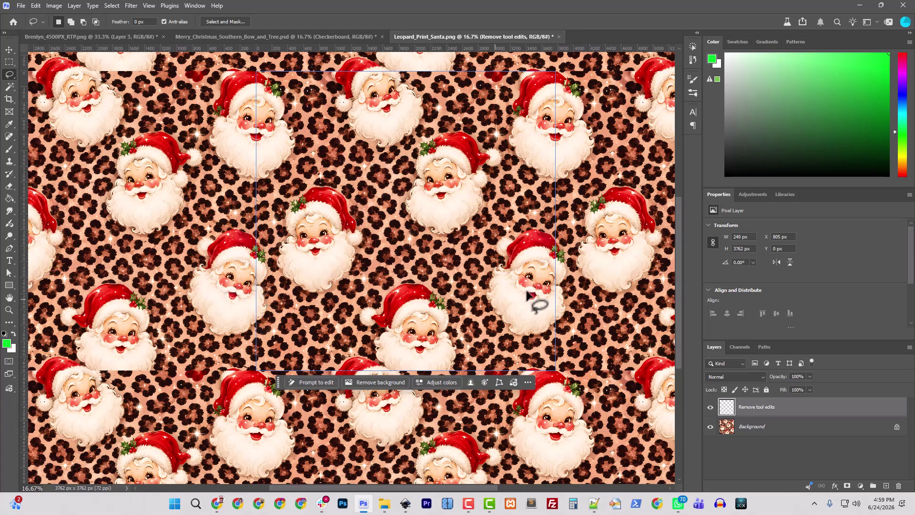
{"action": "left_click_drag", "start_coordinate": [186, 255], "coordinate": [189, 215]}
{"action": "left_click_drag", "start_coordinate": [362, 291], "coordinate": [332, 194]}
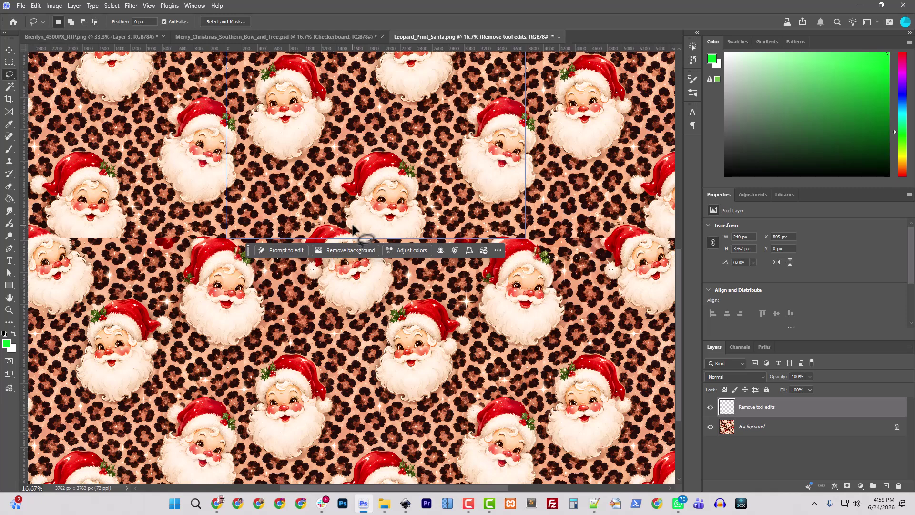
{"action": "left_click_drag", "start_coordinate": [436, 133], "coordinate": [428, 271]}
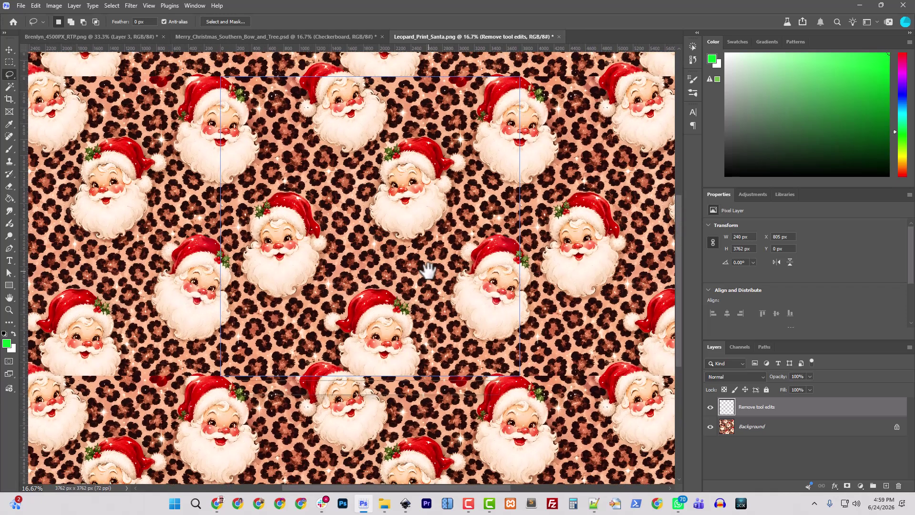
{"action": "left_click_drag", "start_coordinate": [439, 198], "coordinate": [426, 276]}
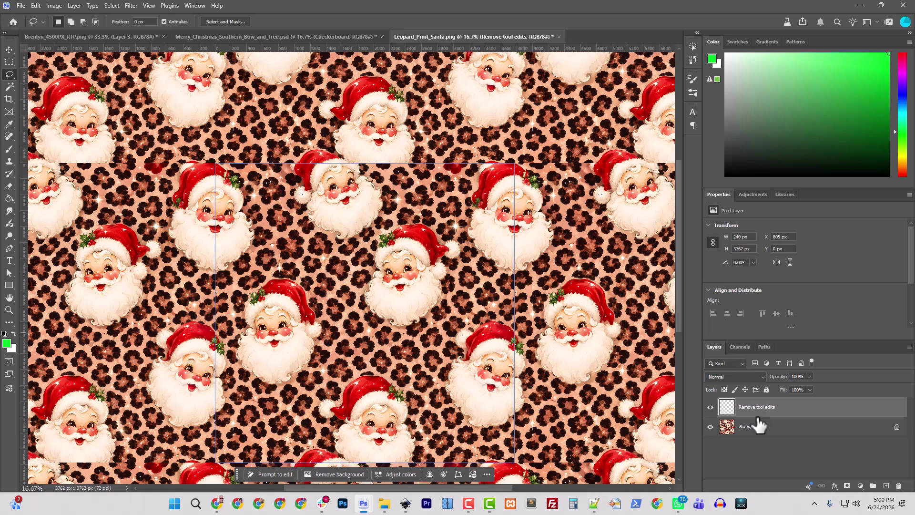
{"action": "scroll", "coordinate": [386, 351], "scroll_direction": "down", "scroll_amount": 8}
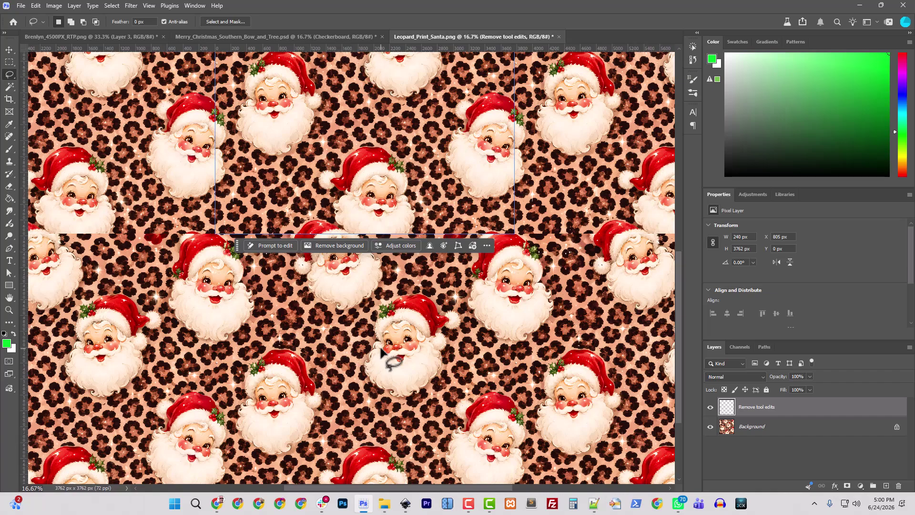
{"action": "scroll", "coordinate": [381, 353], "scroll_direction": "up", "scroll_amount": 7}
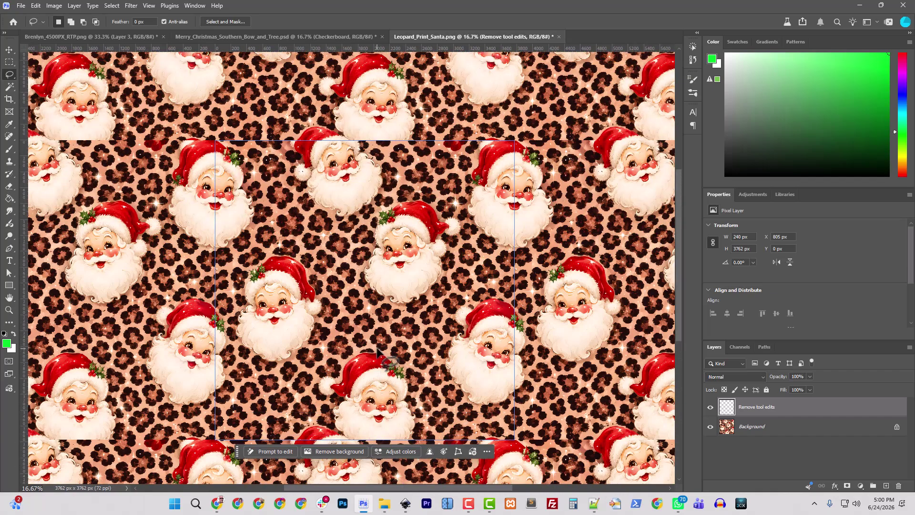
Lasso the stray white fur fragment beside the tilted Santa's red hat at the tile's upper edge and remove it.
{"action": "scroll", "coordinate": [377, 352], "scroll_direction": "up", "scroll_amount": 1, "text": "alt"}
{"action": "scroll", "coordinate": [384, 310], "scroll_direction": "up", "scroll_amount": 3}
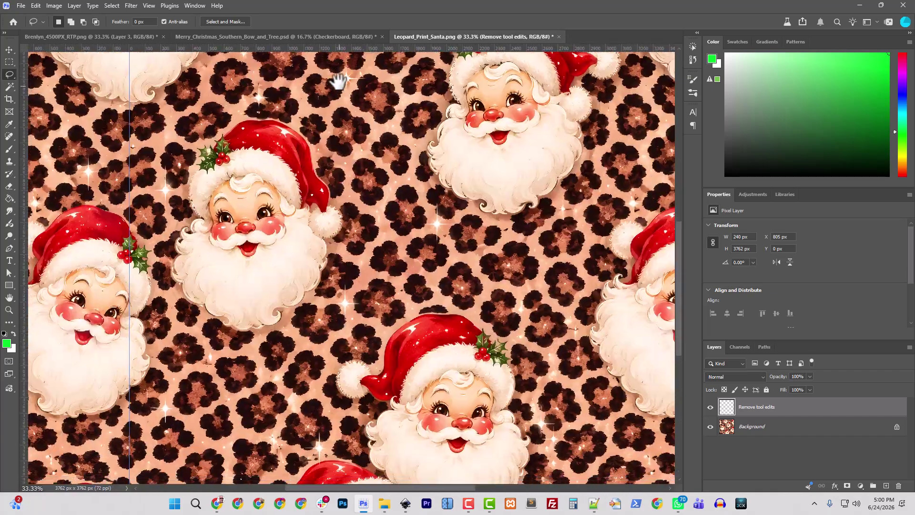
{"action": "scroll", "coordinate": [343, 190], "scroll_direction": "down", "scroll_amount": 1}
{"action": "scroll", "coordinate": [362, 405], "scroll_direction": "up", "scroll_amount": 1, "text": "alt"}
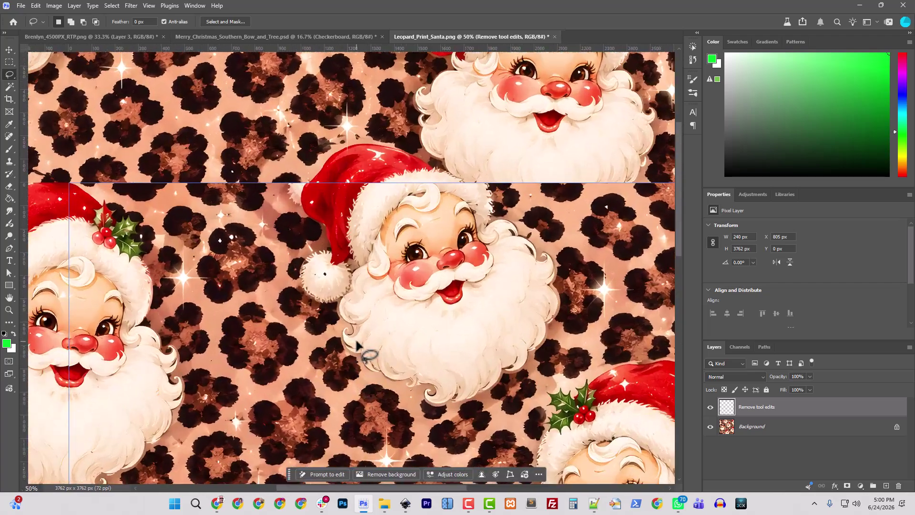
{"action": "scroll", "coordinate": [356, 344], "scroll_direction": "up", "scroll_amount": 1, "text": "alt"}
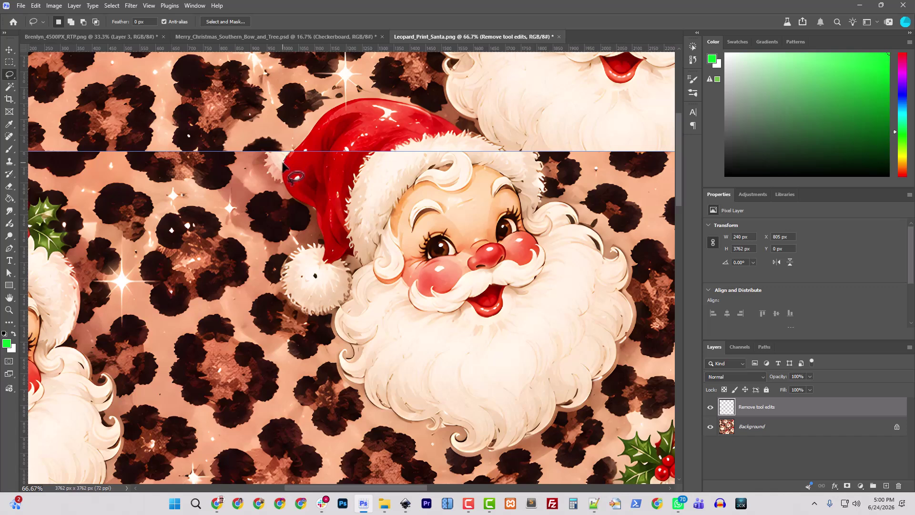
{"action": "mouse_move", "coordinate": [284, 188]}
{"action": "left_mouse_down"}
{"action": "mouse_move", "coordinate": [262, 177]}
{"action": "mouse_move", "coordinate": [260, 152]}
{"action": "mouse_move", "coordinate": [287, 156]}
{"action": "left_mouse_up"}
{"action": "key", "text": "shift"}
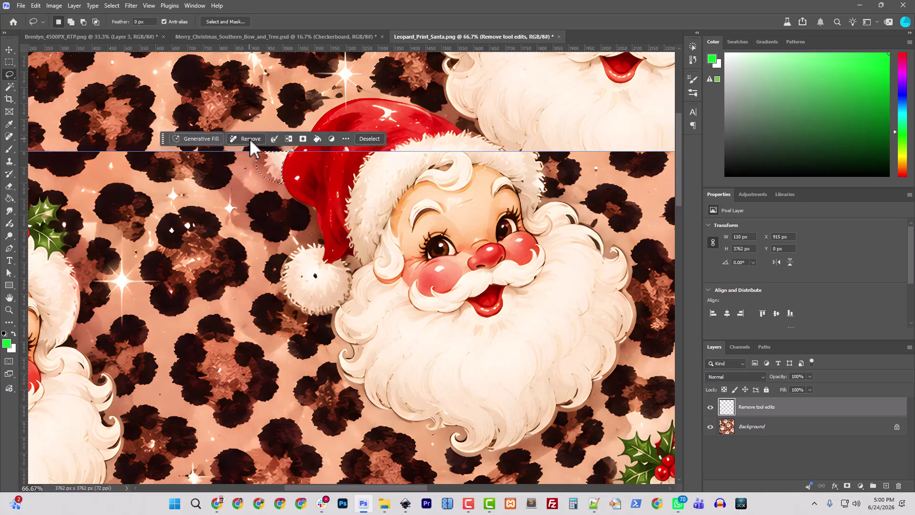
{"action": "left_click", "coordinate": [250, 138]}
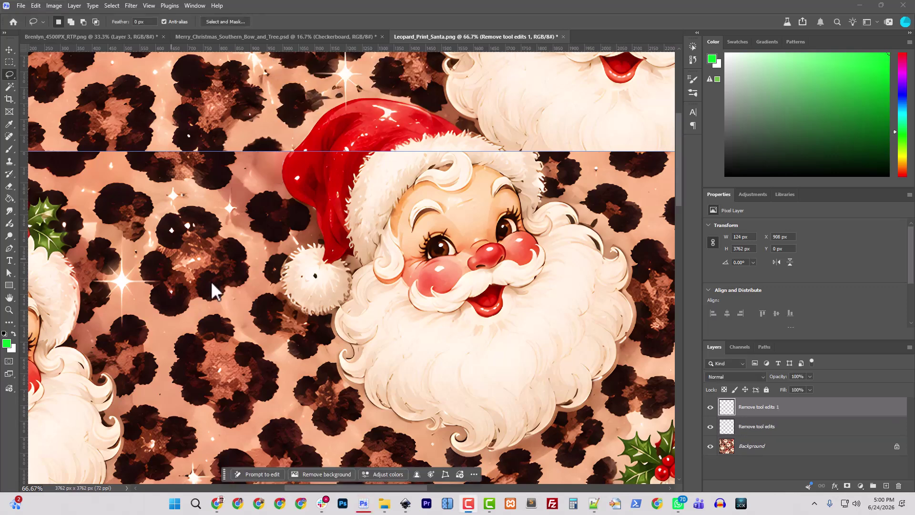
Lasso the lower beard of the complete Santa with holly on his hat and copy it from the Background onto a new top layer.
{"action": "double_click", "coordinate": [327, 10]}
{"action": "scroll", "coordinate": [333, 291], "scroll_direction": "down", "scroll_amount": 4}
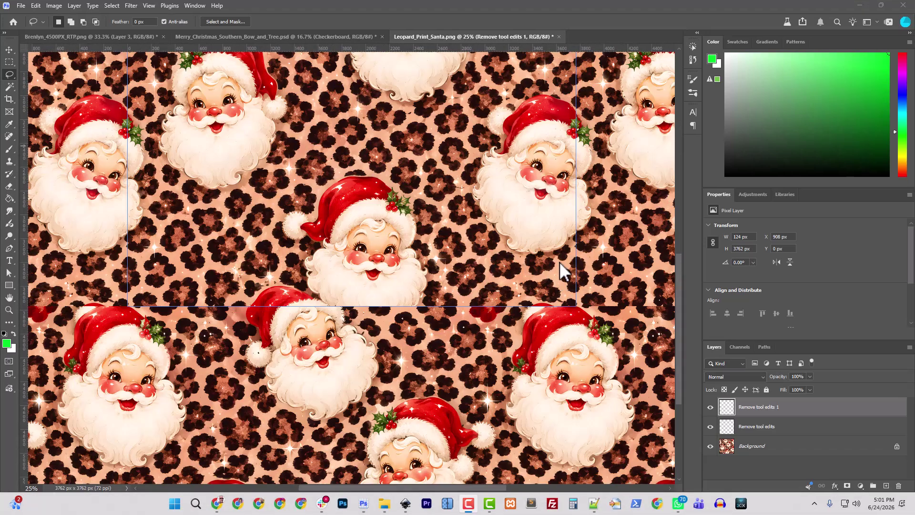
{"action": "left_click", "coordinate": [12, 77]}
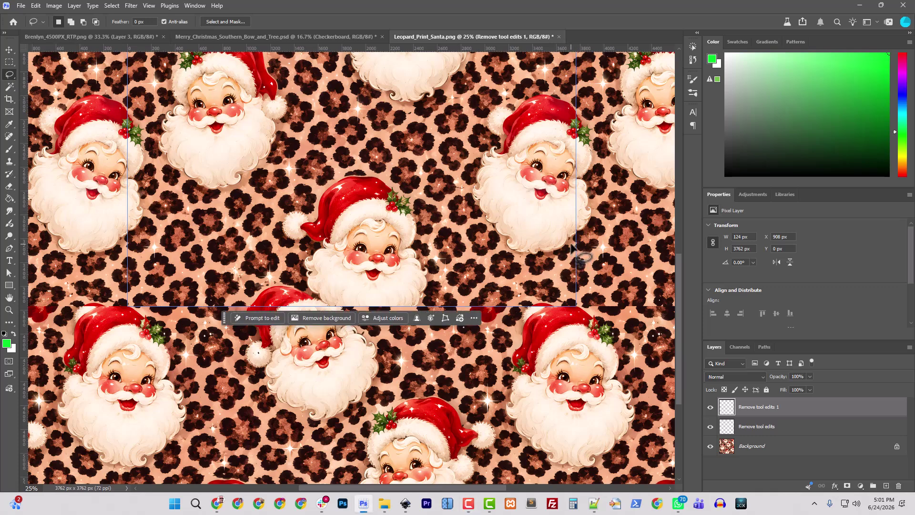
{"action": "scroll", "coordinate": [524, 257], "scroll_direction": "up", "scroll_amount": 3}
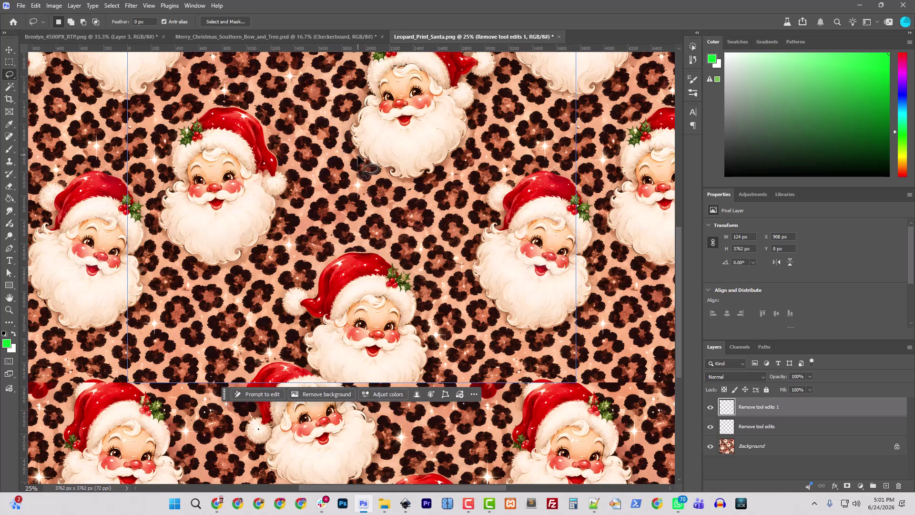
{"action": "mouse_move", "coordinate": [366, 163]}
{"action": "left_mouse_down"}
{"action": "mouse_move", "coordinate": [369, 152]}
{"action": "mouse_move", "coordinate": [410, 139]}
{"action": "mouse_move", "coordinate": [449, 137]}
{"action": "left_mouse_up"}
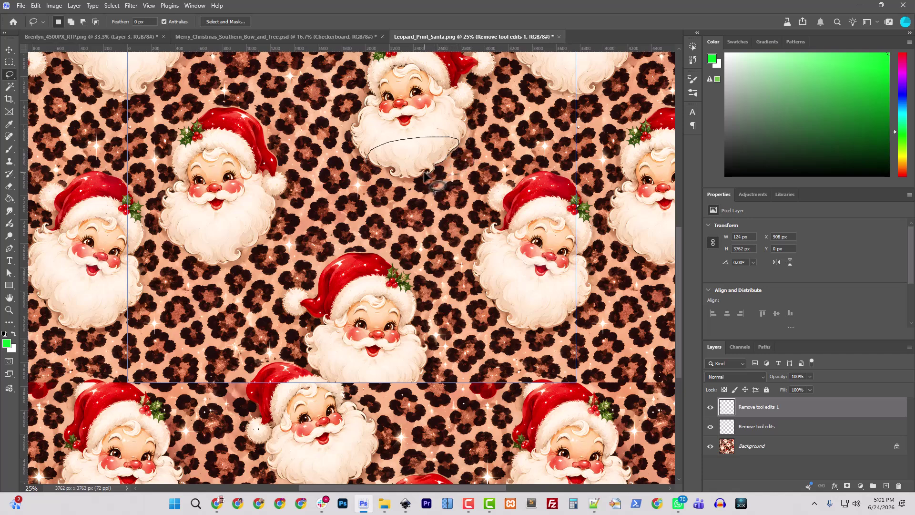
{"action": "mouse_move", "coordinate": [420, 177]}
{"action": "left_mouse_down"}
{"action": "mouse_move", "coordinate": [386, 176]}
{"action": "mouse_move", "coordinate": [368, 162]}
{"action": "left_mouse_up"}
{"action": "left_click", "coordinate": [754, 446]}
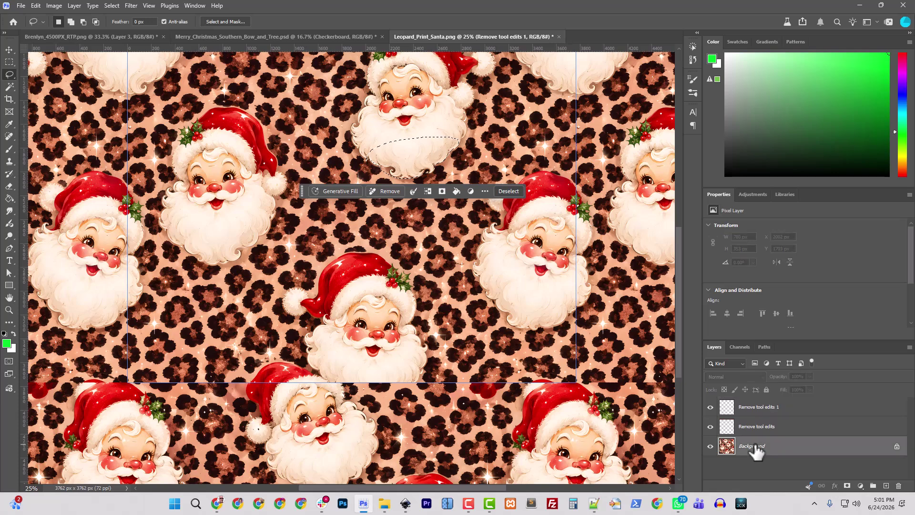
{"action": "left_click", "coordinate": [746, 408]}
{"action": "key", "text": "ctrl+j"}
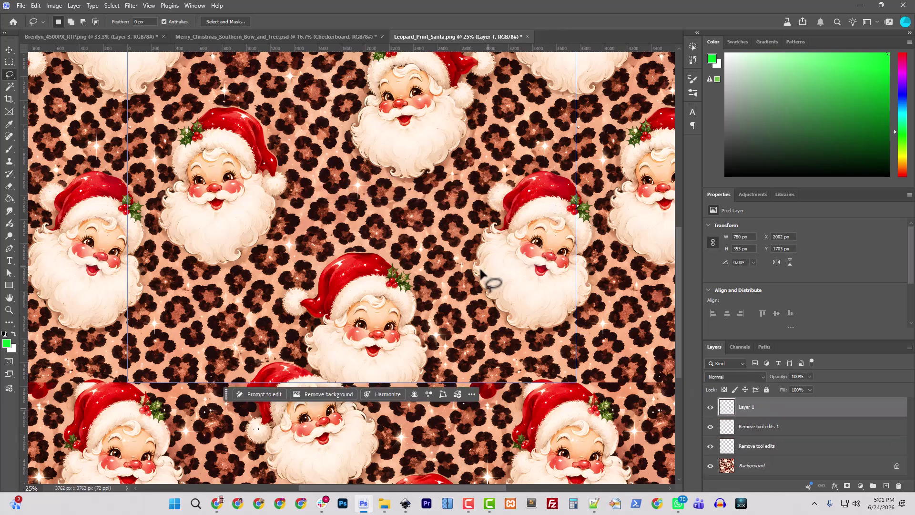
Flip the copied beard piece horizontally and move it to the tile's upper edge, below the cut-off Santa's face.
{"action": "left_click", "coordinate": [40, 6]}
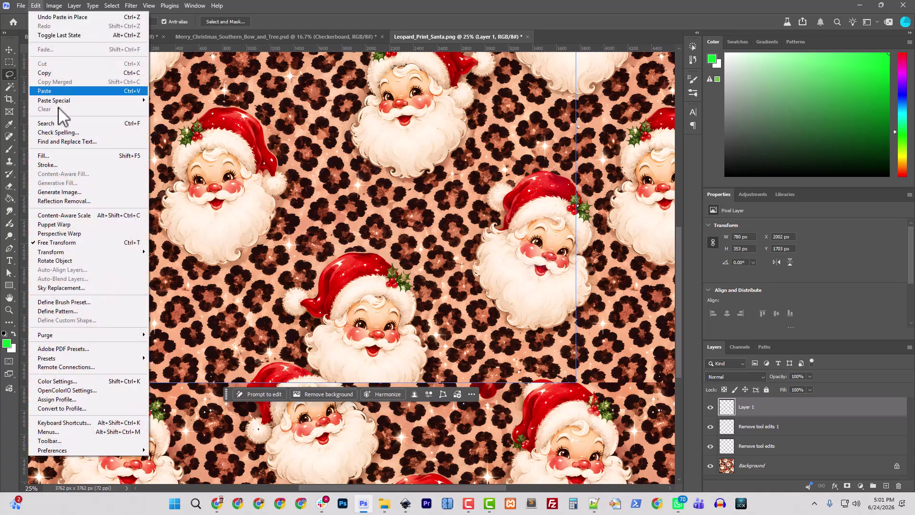
{"action": "mouse_move", "coordinate": [82, 253]}
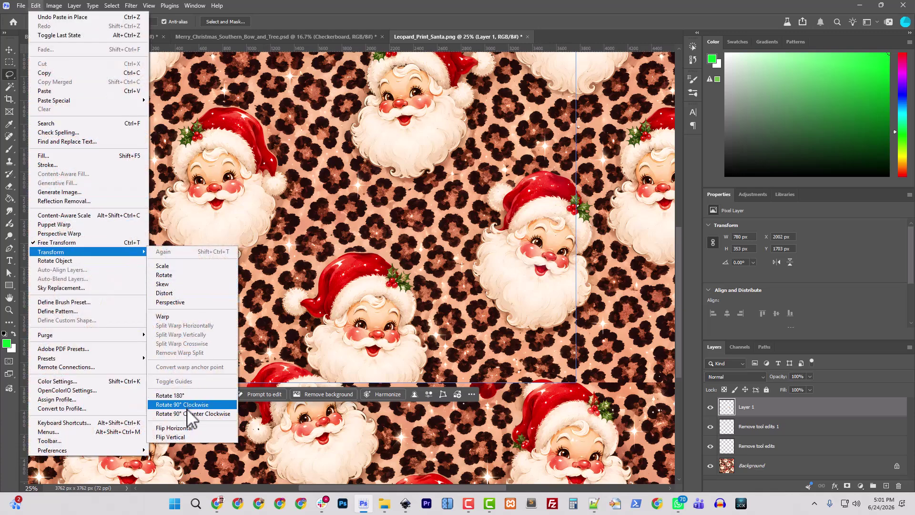
{"action": "left_click", "coordinate": [191, 429]}
{"action": "scroll", "coordinate": [435, 204], "scroll_direction": "up", "scroll_amount": 3}
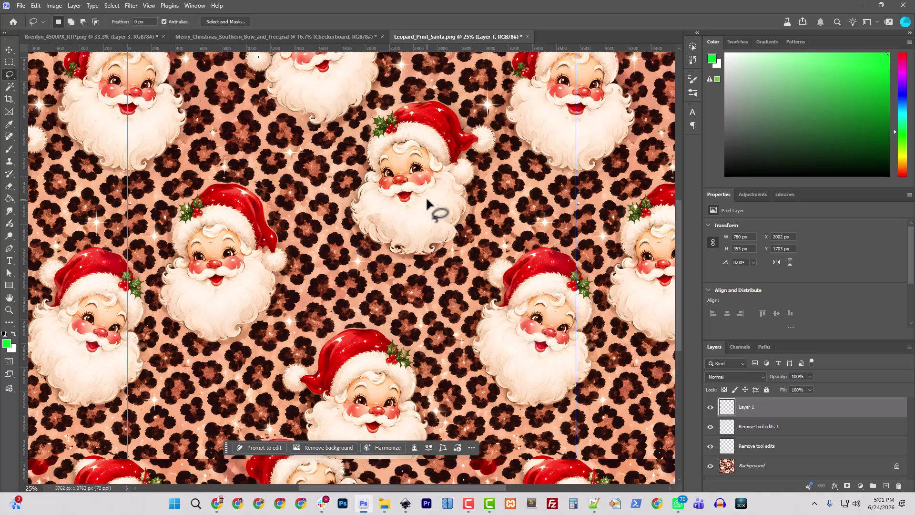
{"action": "left_click", "coordinate": [9, 49]}
{"action": "scroll", "coordinate": [496, 321], "scroll_direction": "up", "scroll_amount": 2}
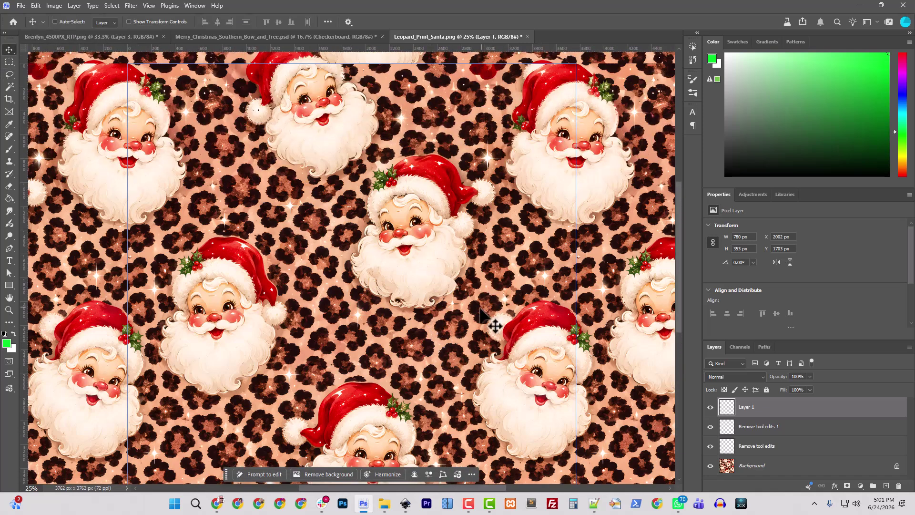
{"action": "left_click_drag", "start_coordinate": [422, 300], "coordinate": [431, 104]}
Fit the beard piece to the cut-off Santa by rotating it to about -9.22° and scaling it to about 98.2%.
{"action": "key", "text": "ctrl+t"}
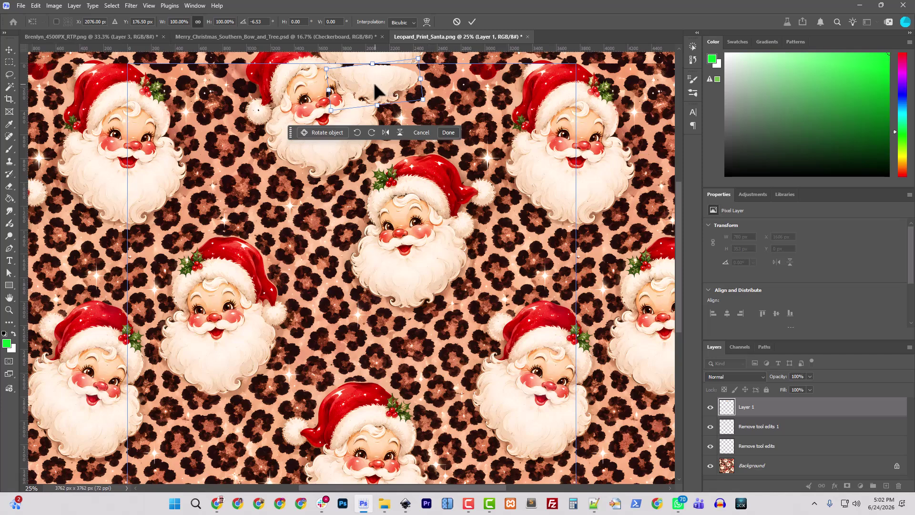
{"action": "left_click_drag", "start_coordinate": [375, 84], "coordinate": [375, 79]}
{"action": "scroll", "coordinate": [416, 174], "scroll_direction": "up", "scroll_amount": 2}
{"action": "scroll", "coordinate": [416, 175], "scroll_direction": "up", "scroll_amount": 1}
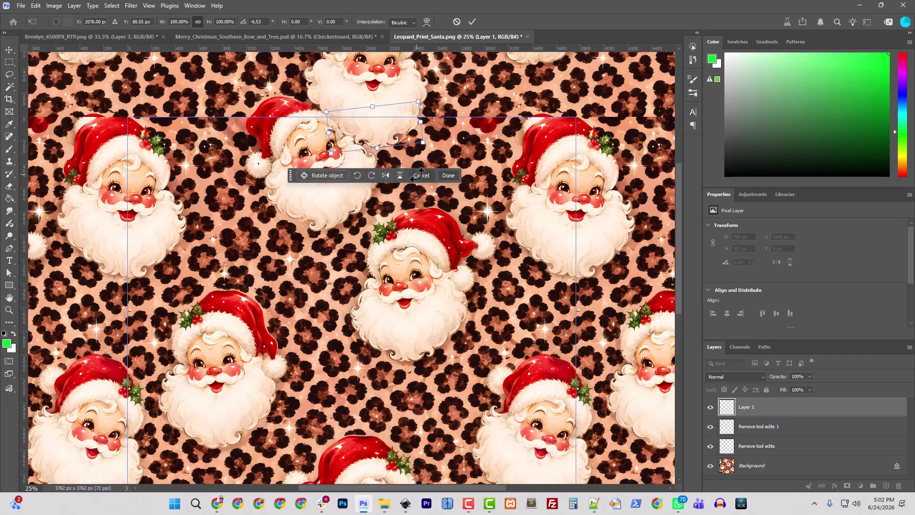
{"action": "left_click_drag", "start_coordinate": [431, 153], "coordinate": [433, 151]}
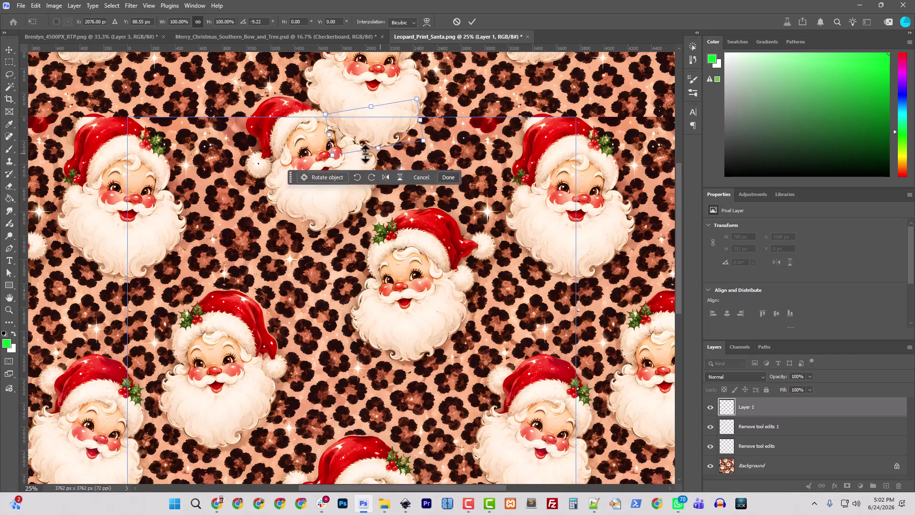
{"action": "left_click_drag", "start_coordinate": [326, 113], "coordinate": [329, 116]}
{"action": "left_click_drag", "start_coordinate": [418, 100], "coordinate": [416, 98]}
{"action": "left_click_drag", "start_coordinate": [416, 98], "coordinate": [416, 97]}
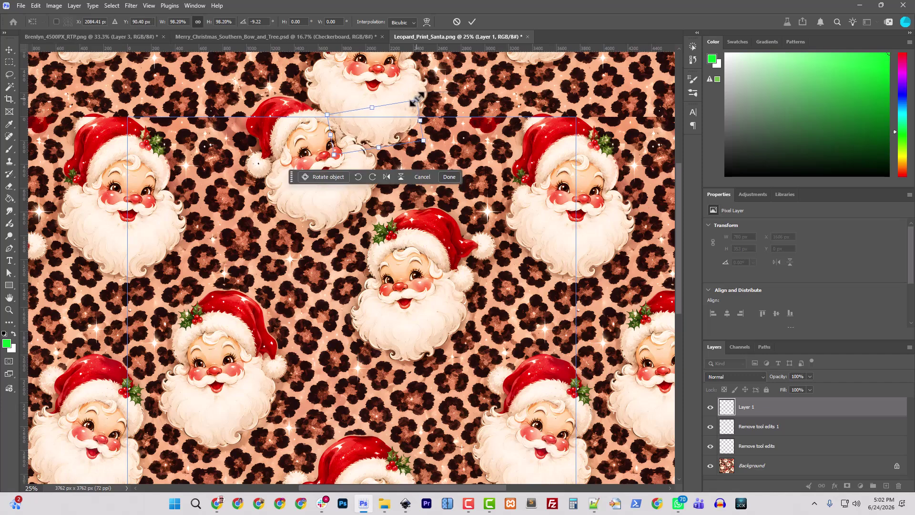
{"action": "key", "text": "Return"}
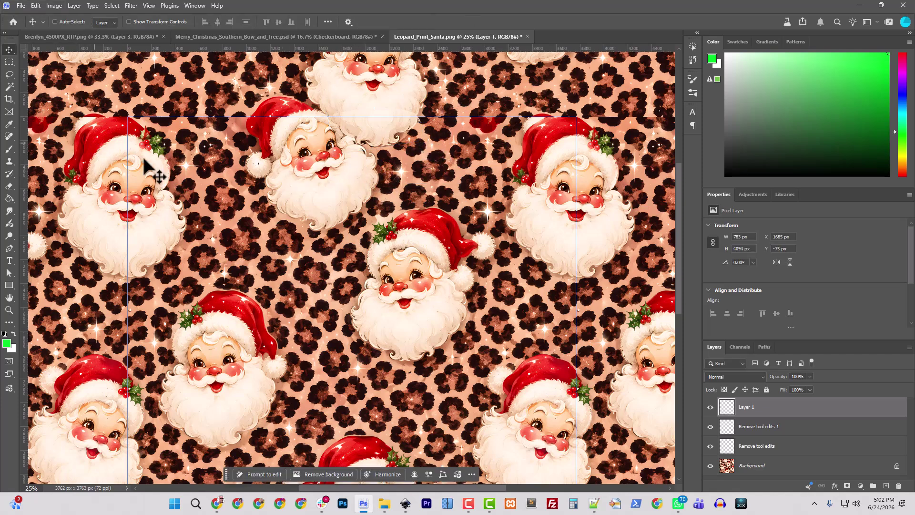
Switch to the Eraser and soften its brush to 15% hardness for blending the beard piece.
{"action": "key", "text": "e"}
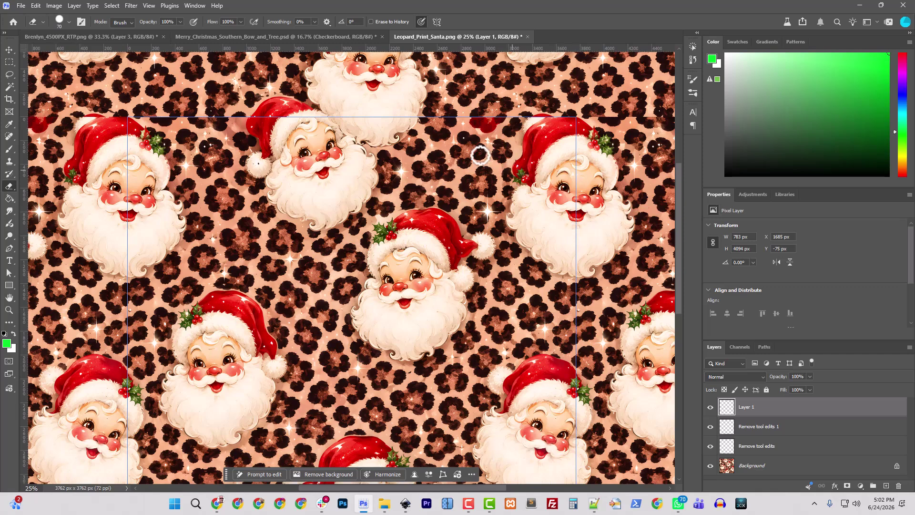
{"action": "left_click", "coordinate": [69, 21]}
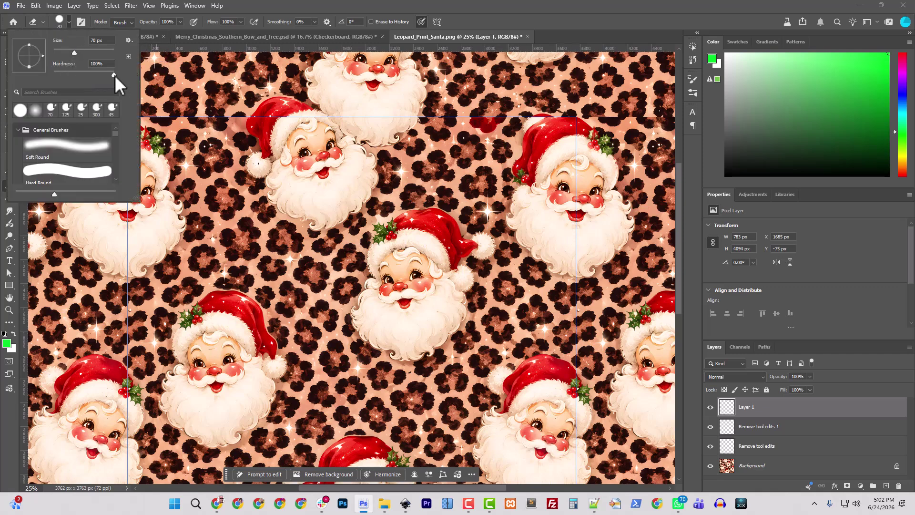
{"action": "left_click_drag", "start_coordinate": [114, 75], "coordinate": [27, 69]}
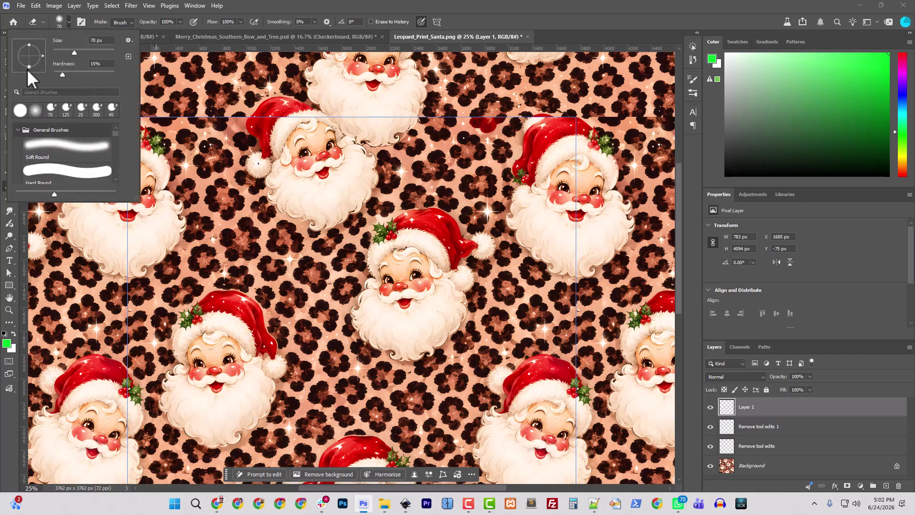
{"action": "left_click", "coordinate": [414, 114]}
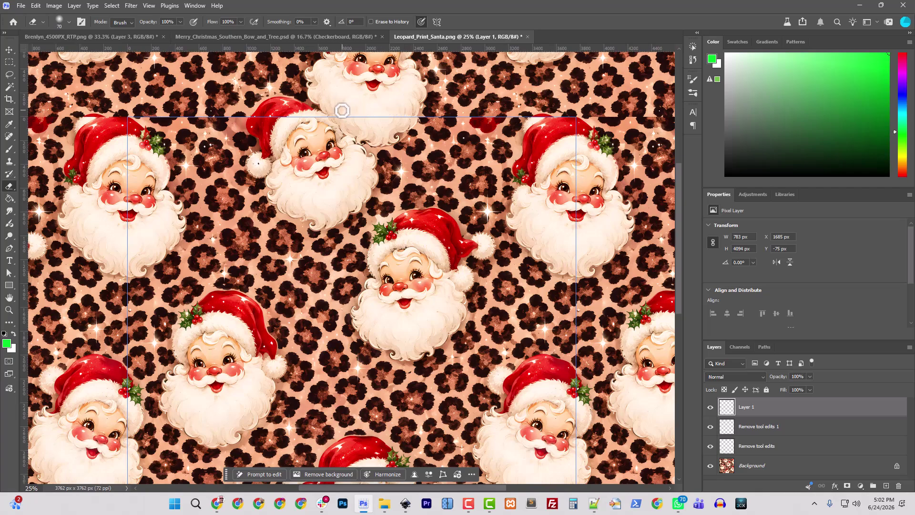
Erase along the upper edge of the beard piece to blend it into the cut-off Santa, and check the repeat.
{"action": "left_click_drag", "start_coordinate": [333, 113], "coordinate": [425, 131]}
{"action": "scroll", "coordinate": [501, 198], "scroll_direction": "down", "scroll_amount": 2}
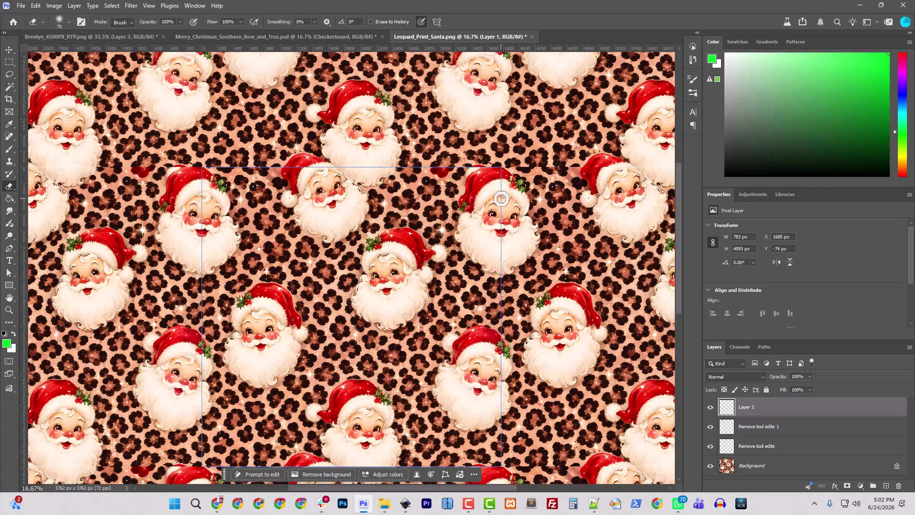
{"action": "scroll", "coordinate": [471, 312], "scroll_direction": "down", "scroll_amount": 3}
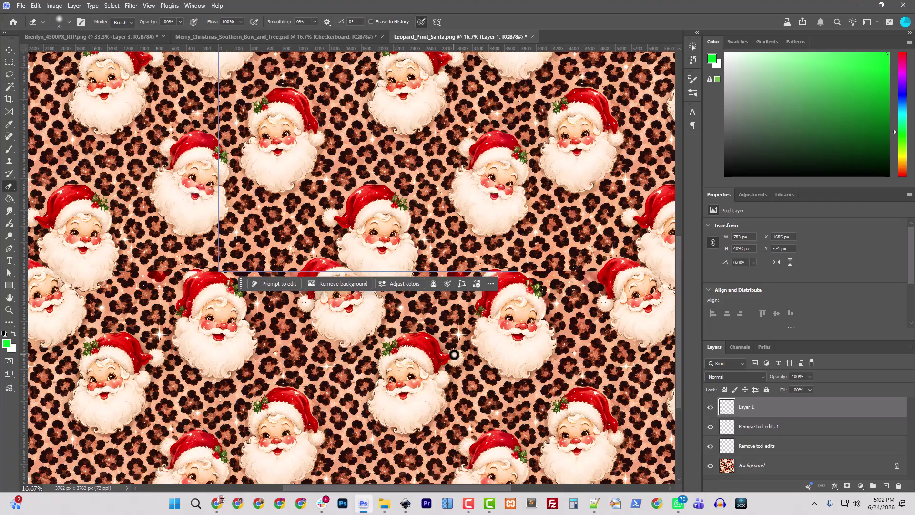
{"action": "scroll", "coordinate": [454, 355], "scroll_direction": "up", "scroll_amount": 2}
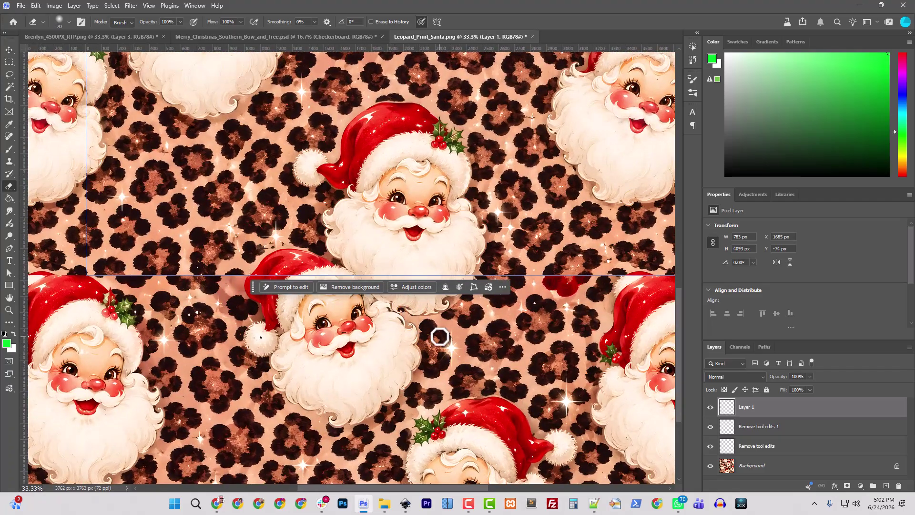
{"action": "scroll", "coordinate": [440, 335], "scroll_direction": "down", "scroll_amount": 3}
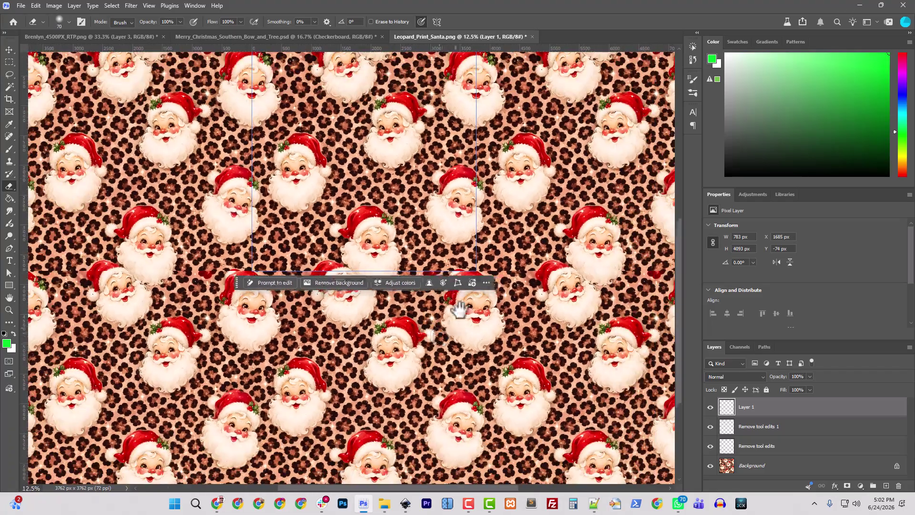
{"action": "mouse_move", "coordinate": [440, 333]}
{"action": "left_mouse_down"}
{"action": "mouse_move", "coordinate": [415, 240]}
{"action": "mouse_move", "coordinate": [415, 306]}
{"action": "left_mouse_up"}
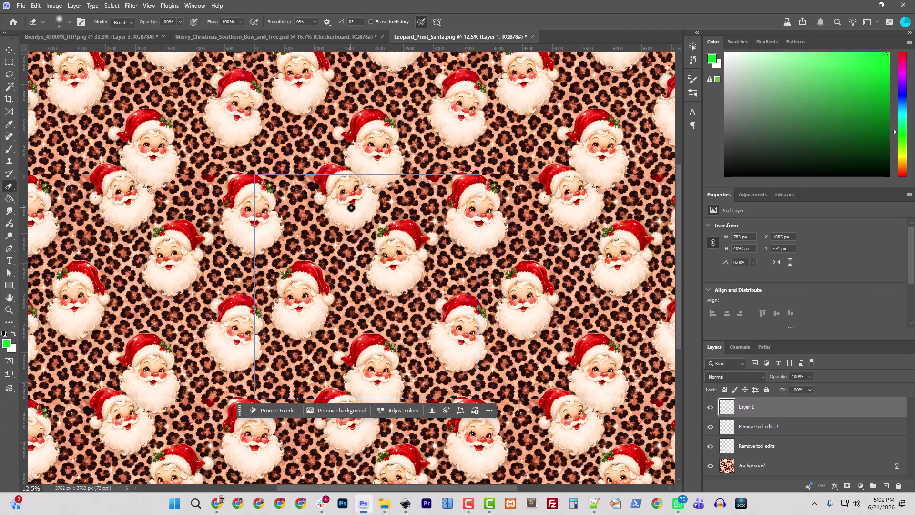
Lasso the patch beside the tilted Santa's hat across the horizontal tile seam and remove it with generative Remove.
{"action": "scroll", "coordinate": [352, 208], "scroll_direction": "up", "scroll_amount": 2}
{"action": "left_click_drag", "start_coordinate": [412, 192], "coordinate": [416, 228]}
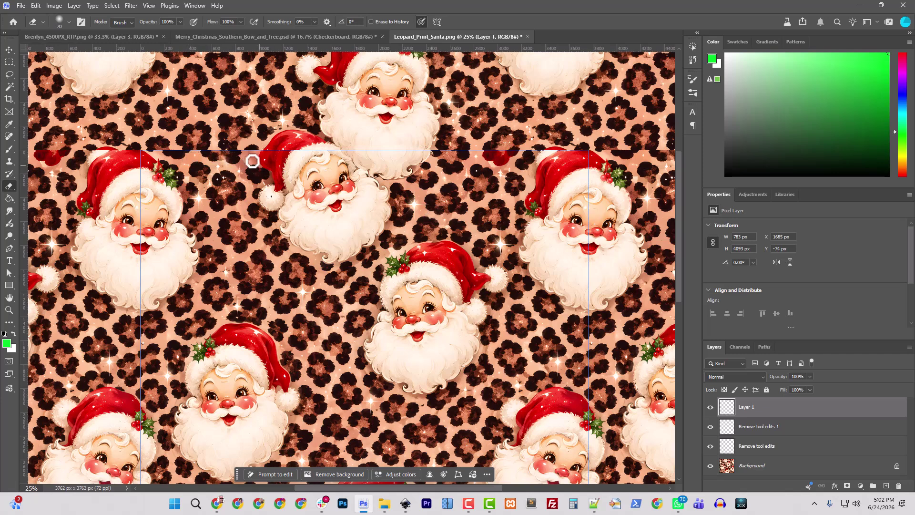
{"action": "left_click", "coordinate": [8, 74]}
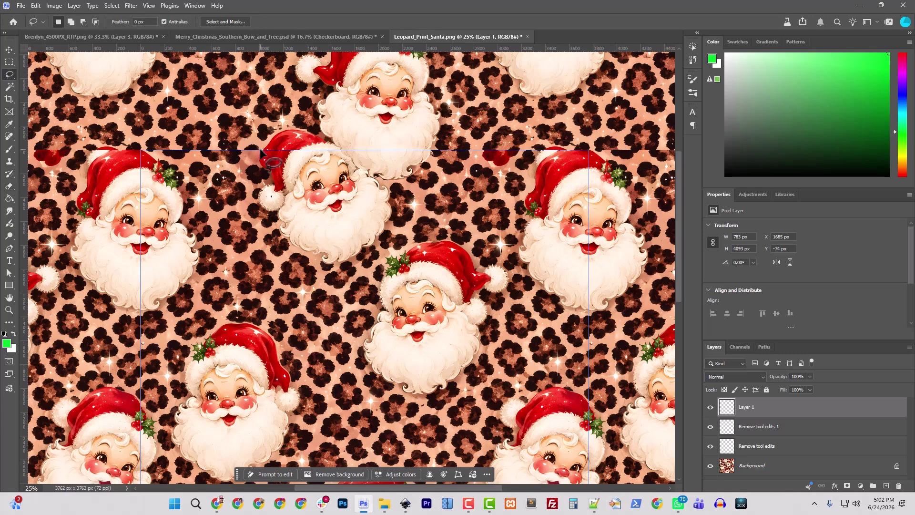
{"action": "left_click_drag", "start_coordinate": [261, 153], "coordinate": [256, 378]}
{"action": "left_click", "coordinate": [260, 378]}
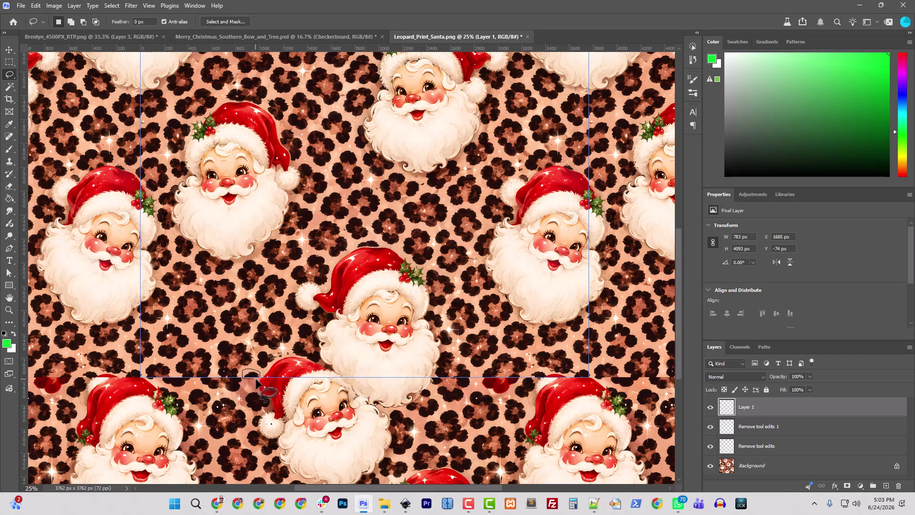
{"action": "left_click_drag", "start_coordinate": [260, 381], "coordinate": [259, 380]}
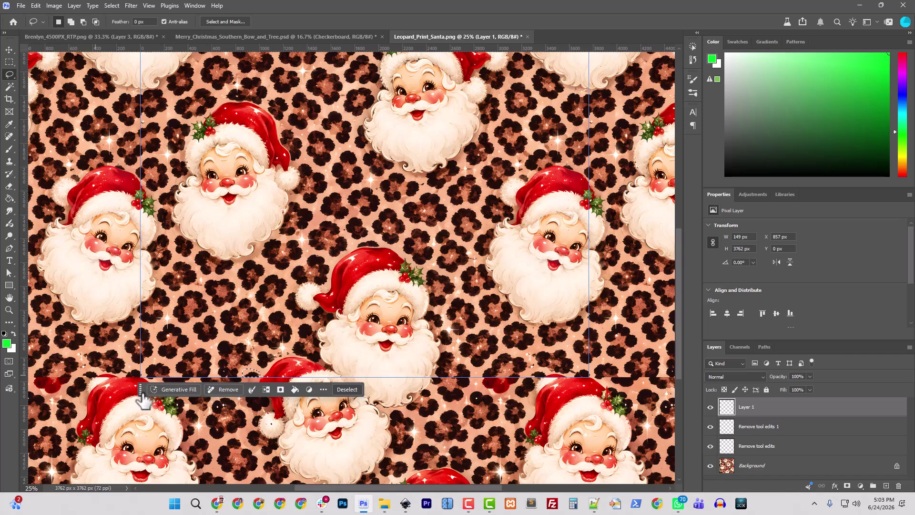
{"action": "left_click", "coordinate": [230, 390]}
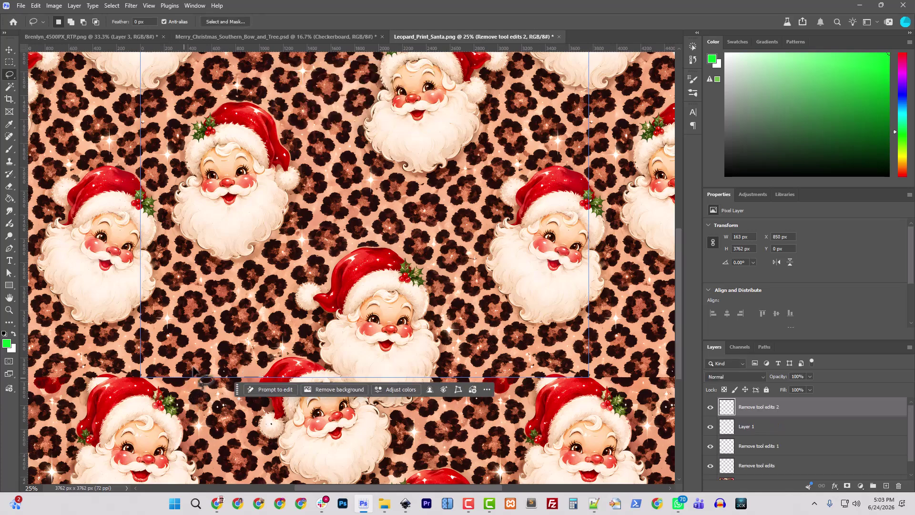
Lasso the seam area beside the holly on the Santa at the tile's upper-left corner and remove it generatively.
{"action": "scroll", "coordinate": [227, 329], "scroll_direction": "up", "scroll_amount": 5}
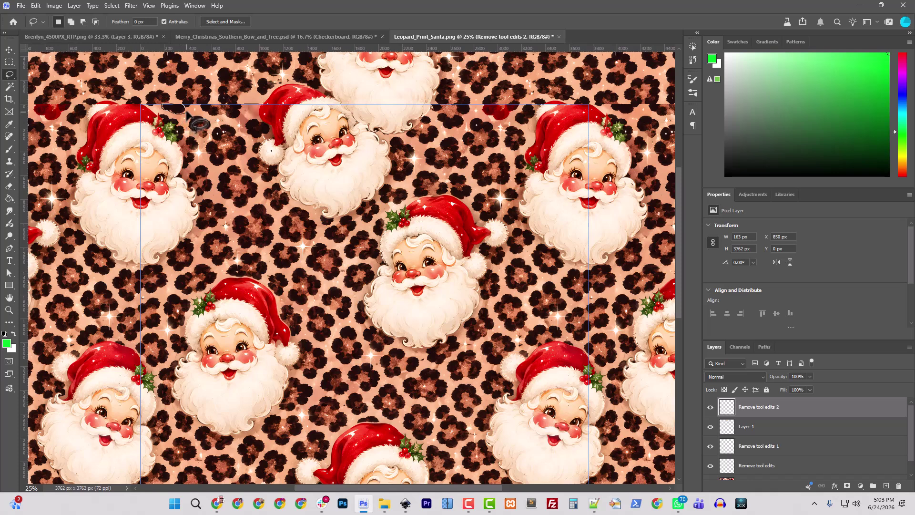
{"action": "left_click_drag", "start_coordinate": [187, 115], "coordinate": [200, 125]}
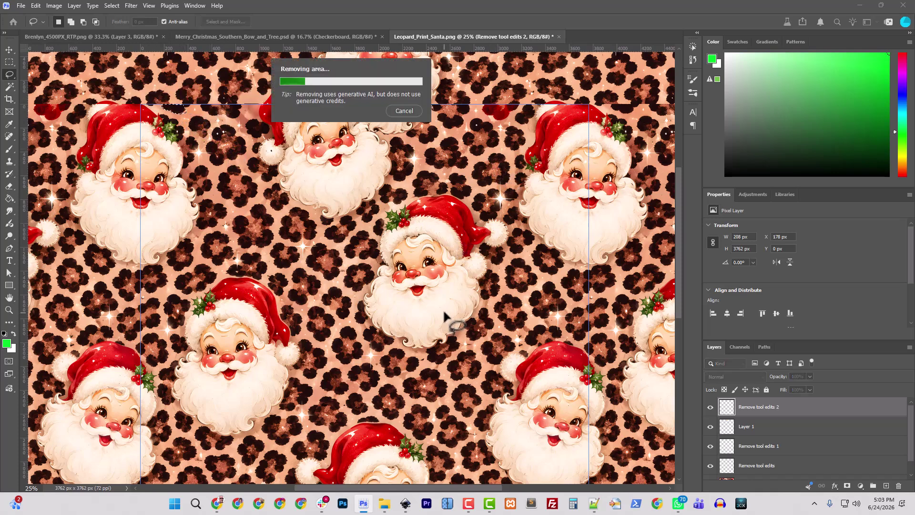
{"action": "scroll", "coordinate": [448, 319], "scroll_direction": "down", "scroll_amount": 4}
{"action": "scroll", "coordinate": [485, 392], "scroll_direction": "down", "scroll_amount": 1}
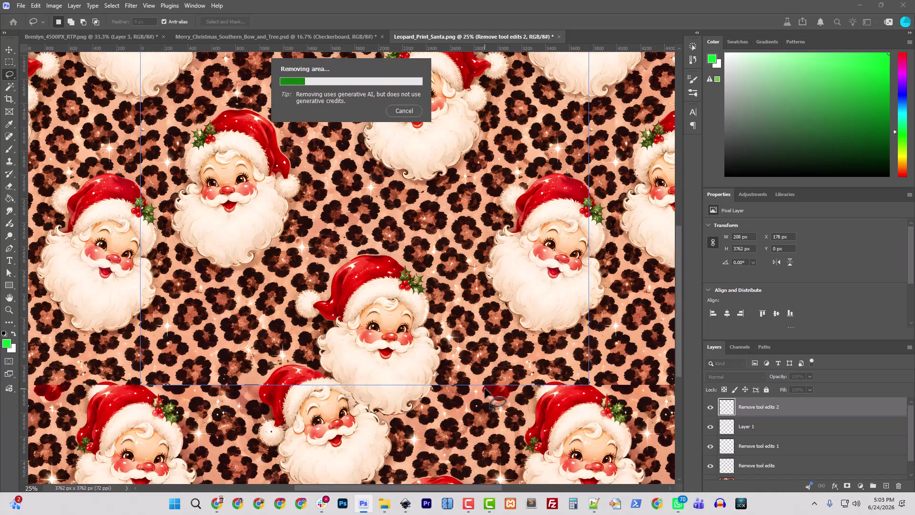
Examine the repeating pattern at several zoom levels for seams and leftover fragments along the tile edges.
{"action": "scroll", "coordinate": [481, 388], "scroll_direction": "up", "scroll_amount": 5}
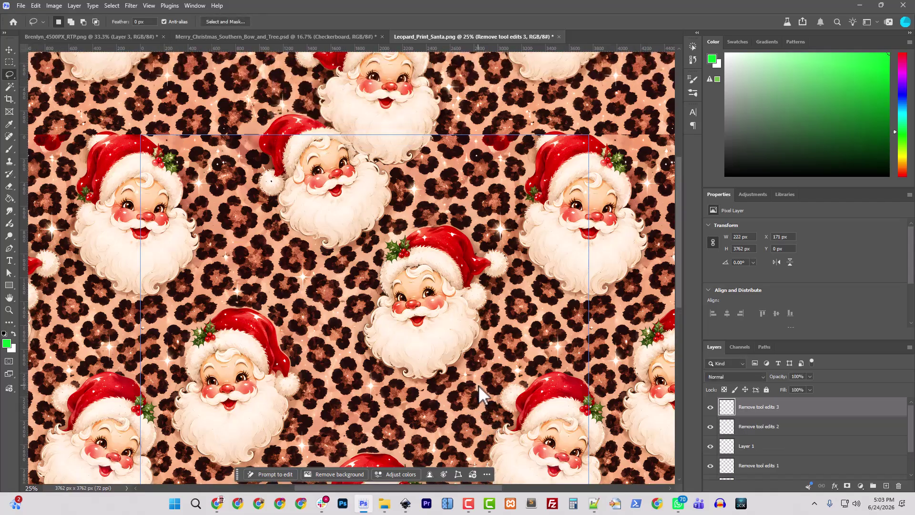
{"action": "scroll", "coordinate": [478, 385], "scroll_direction": "up", "scroll_amount": 1}
{"action": "scroll", "coordinate": [478, 387], "scroll_direction": "down", "scroll_amount": 3}
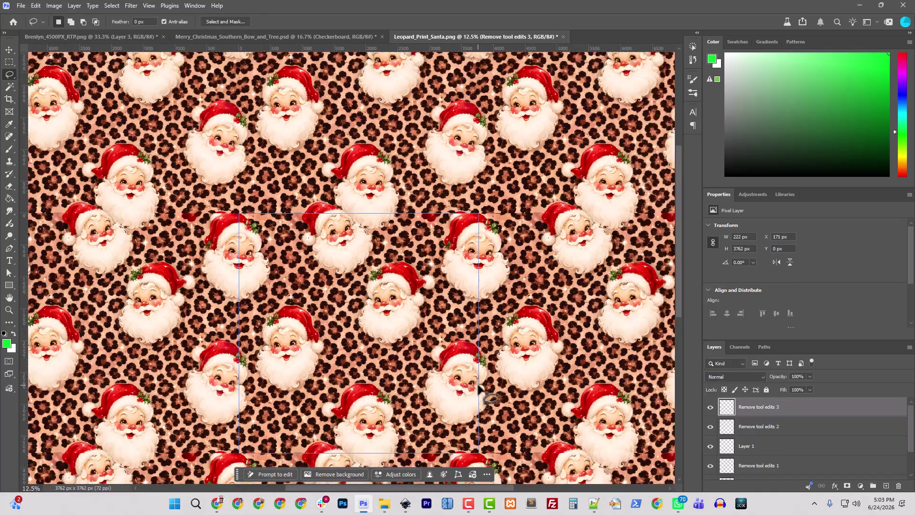
{"action": "left_click_drag", "start_coordinate": [490, 282], "coordinate": [462, 384]}
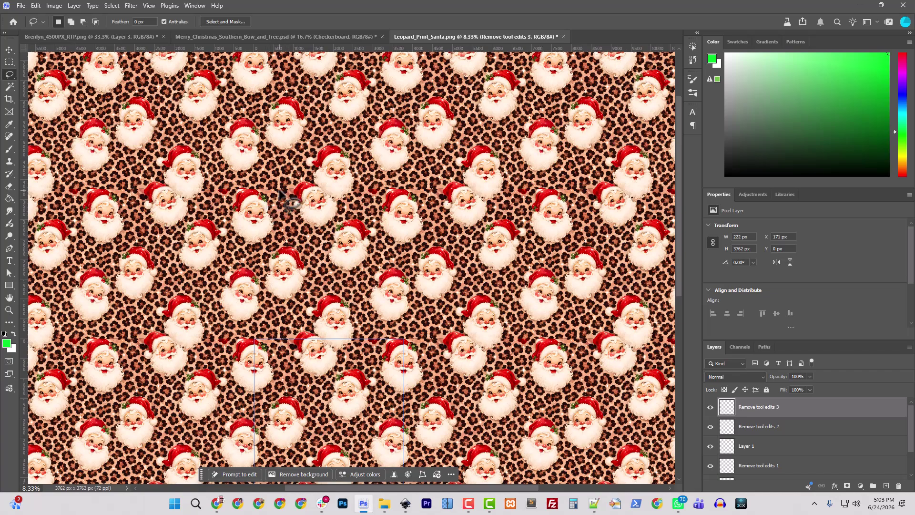
{"action": "scroll", "coordinate": [308, 328], "scroll_direction": "down", "scroll_amount": 3}
{"action": "scroll", "coordinate": [321, 328], "scroll_direction": "up", "scroll_amount": 4}
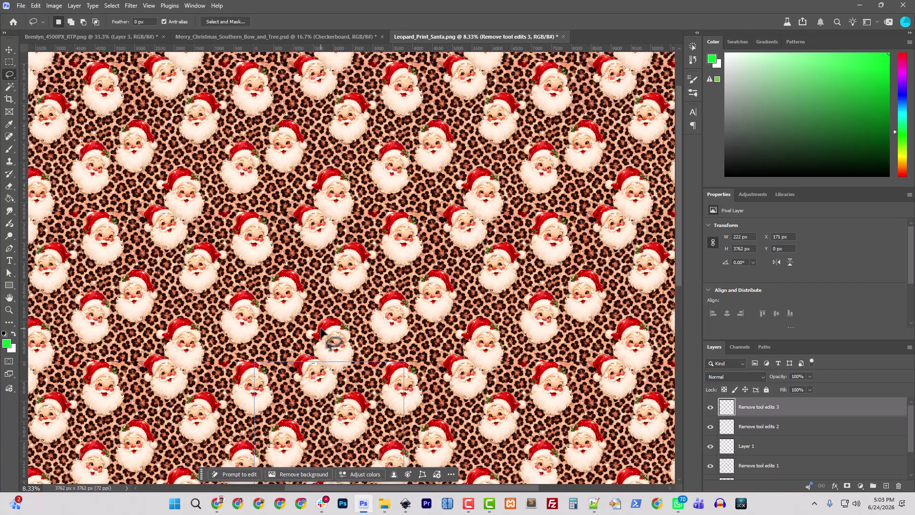
{"action": "scroll", "coordinate": [321, 330], "scroll_direction": "up", "scroll_amount": 2}
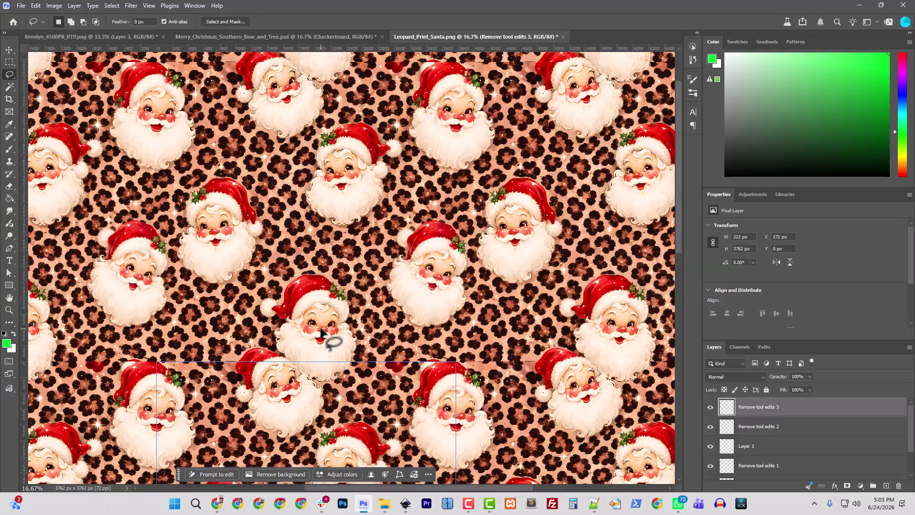
{"action": "scroll", "coordinate": [320, 332], "scroll_direction": "down", "scroll_amount": 3}
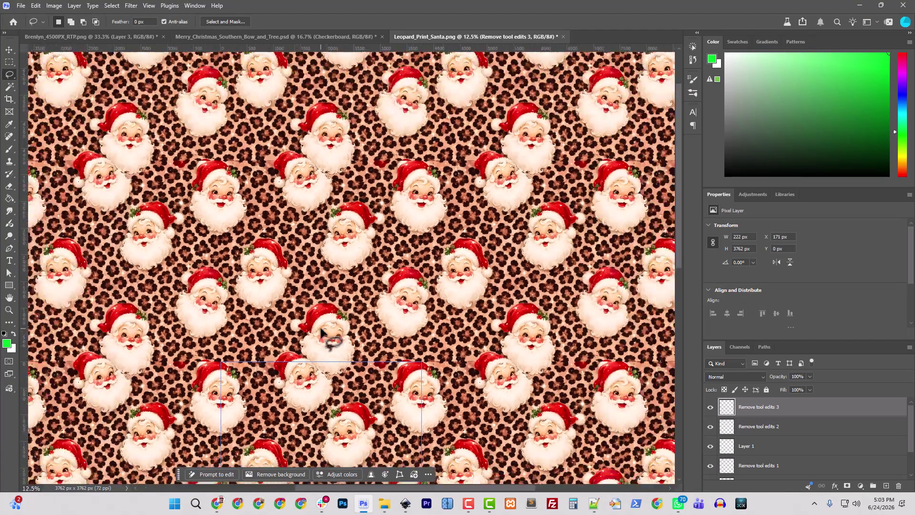
{"action": "left_click_drag", "start_coordinate": [398, 347], "coordinate": [366, 223]}
{"action": "scroll", "coordinate": [364, 217], "scroll_direction": "up", "scroll_amount": 4}
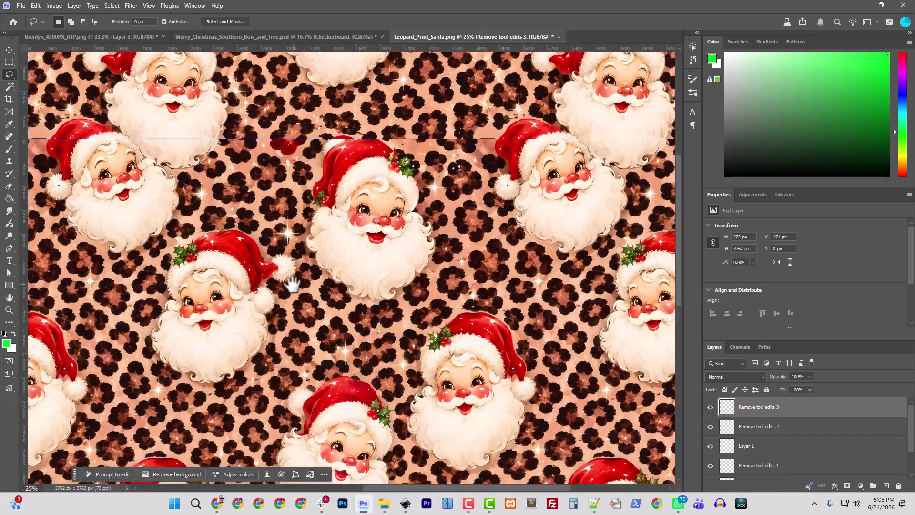
{"action": "left_click_drag", "start_coordinate": [292, 284], "coordinate": [466, 148]}
Merge all the edit layers into the Background and turn off Pattern Preview.
{"action": "scroll", "coordinate": [773, 426], "scroll_direction": "down", "scroll_amount": 2}
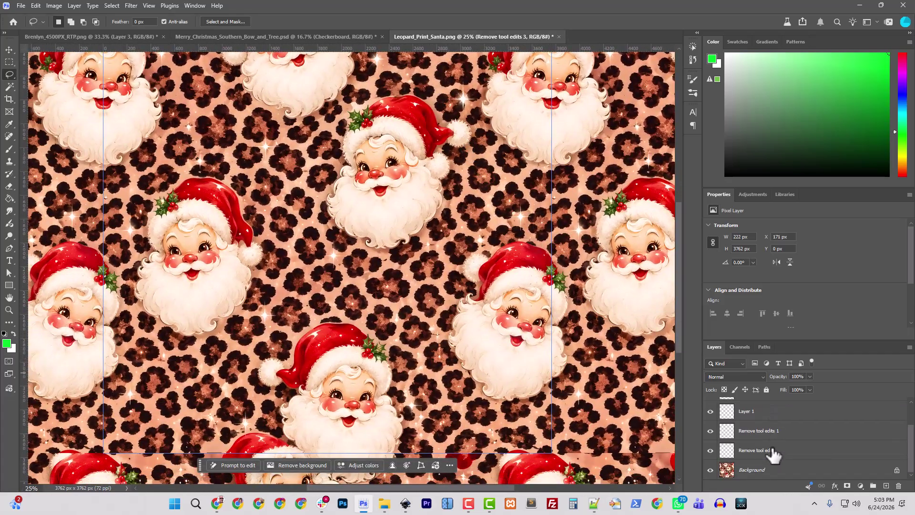
{"action": "left_click", "coordinate": [758, 471], "text": "shift"}
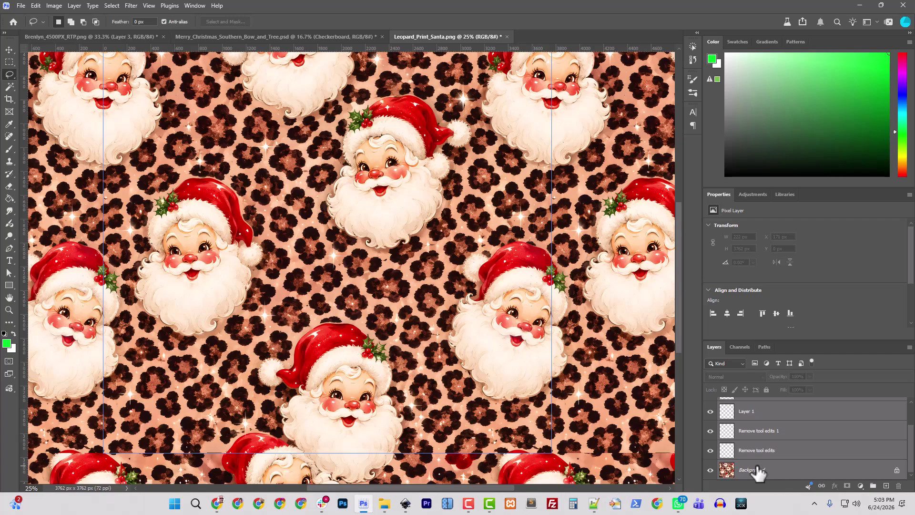
{"action": "key", "text": "ctrl+e"}
{"action": "key", "text": "ctrl+minus"}
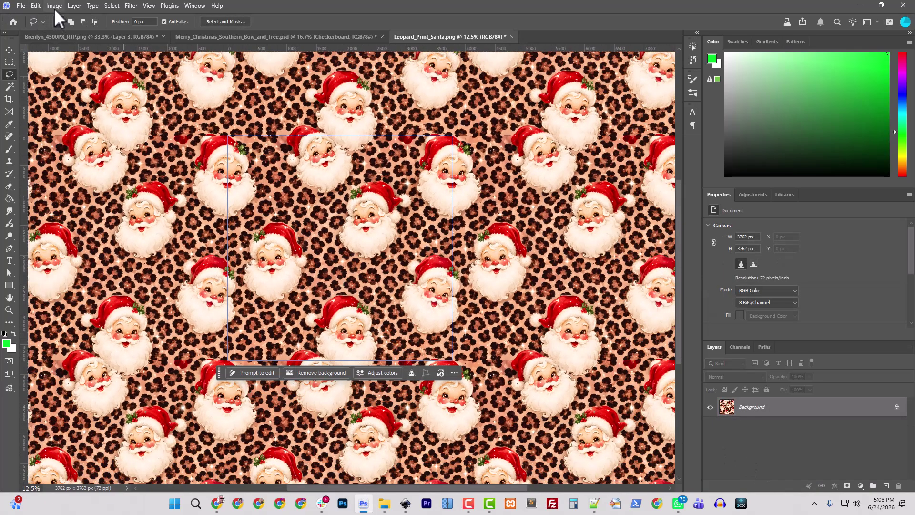
{"action": "left_click", "coordinate": [147, 6]}
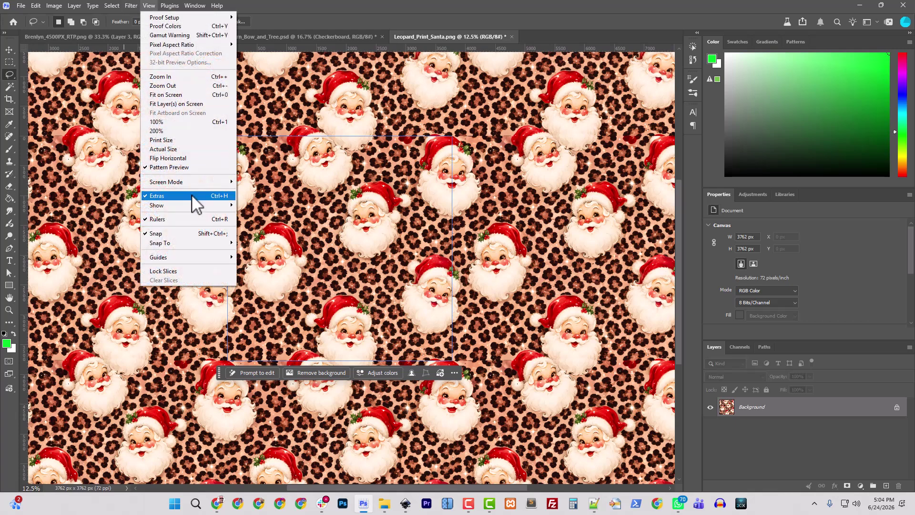
{"action": "left_click", "coordinate": [190, 167]}
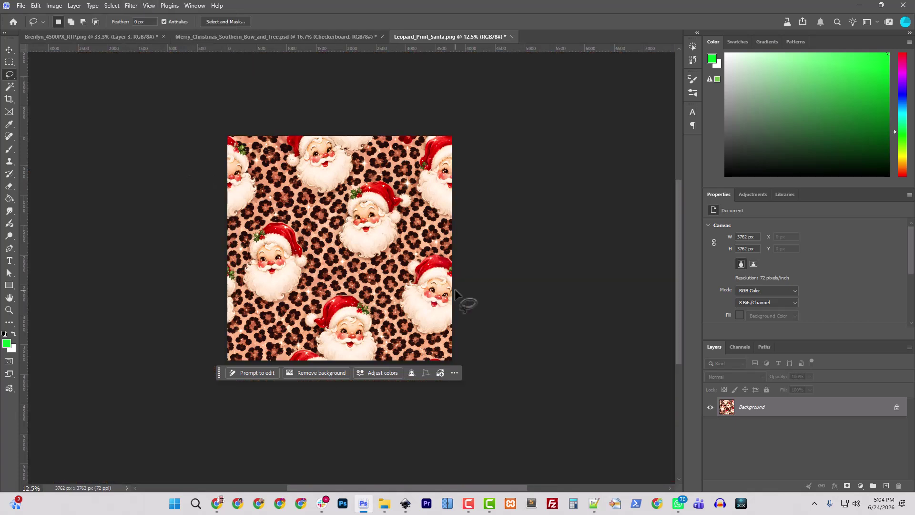
Unlock the Background layer and extend the canvas by 3762 px in width and height, anchored at the upper-left corner.
{"action": "left_click", "coordinate": [53, 6]}
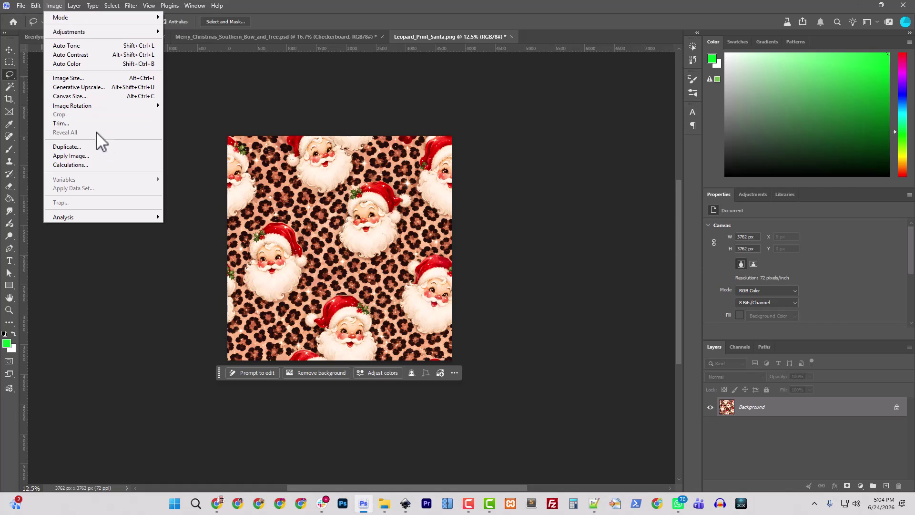
{"action": "left_click", "coordinate": [896, 406]}
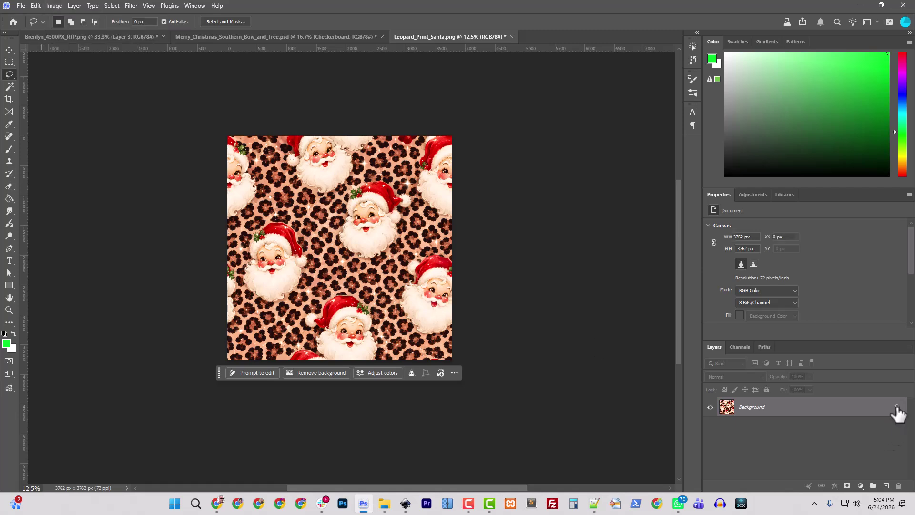
{"action": "left_click", "coordinate": [54, 6]}
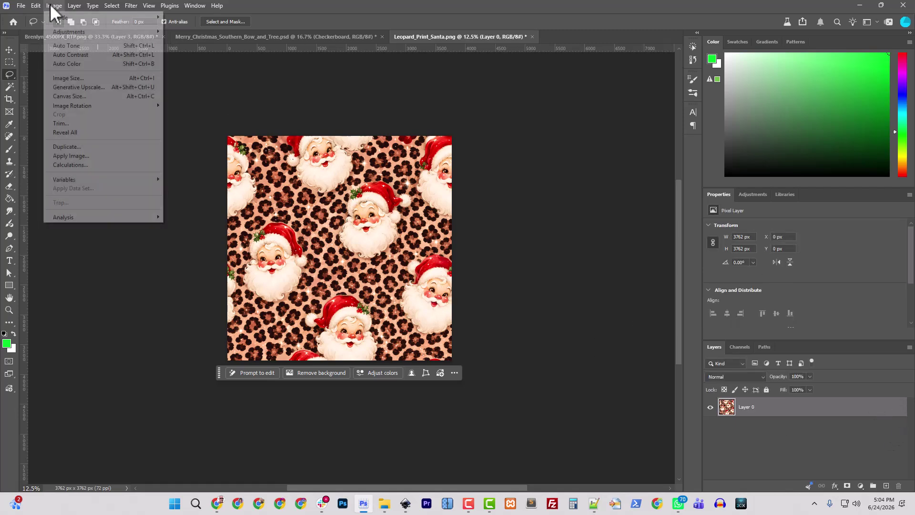
{"action": "left_click", "coordinate": [77, 95]}
{"action": "left_click", "coordinate": [361, 240]}
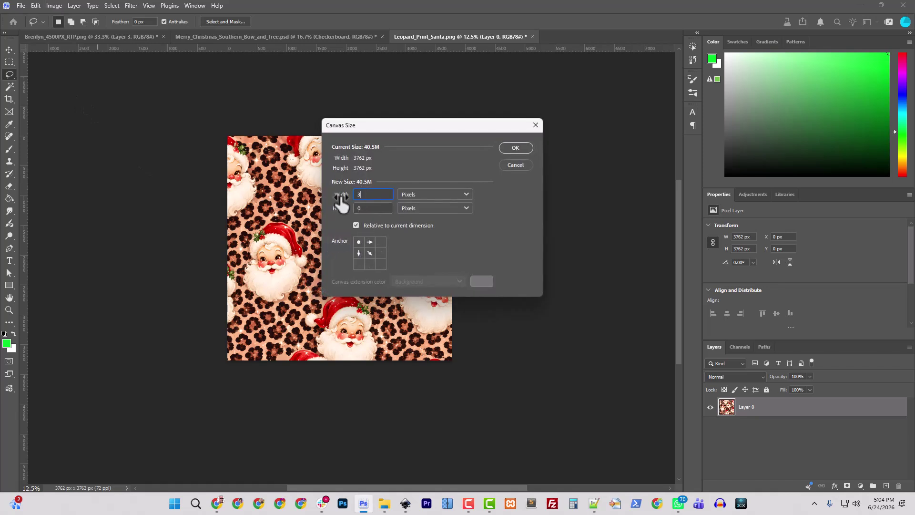
{"action": "key", "text": "Tab"}
{"action": "key", "text": "Tab"}
{"action": "type", "text": "3762"}
{"action": "key", "text": "Return"}
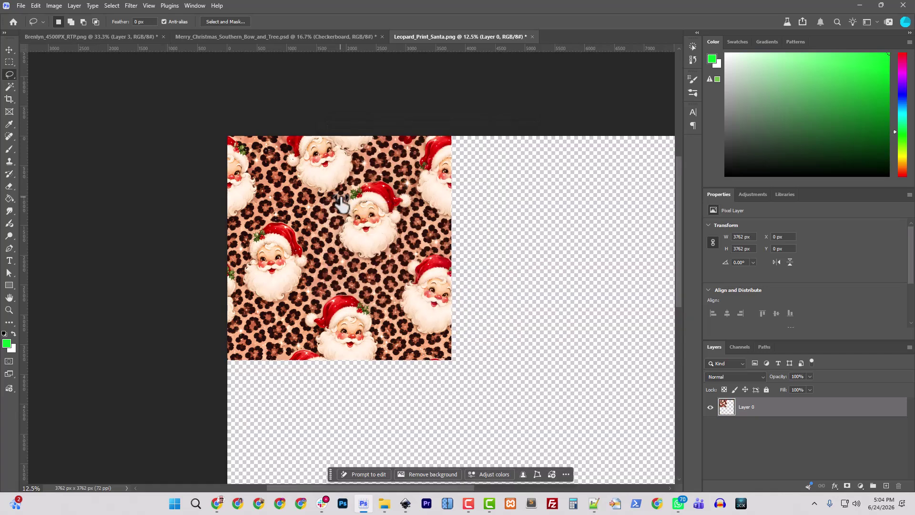
{"action": "key", "text": "ctrl+minus"}
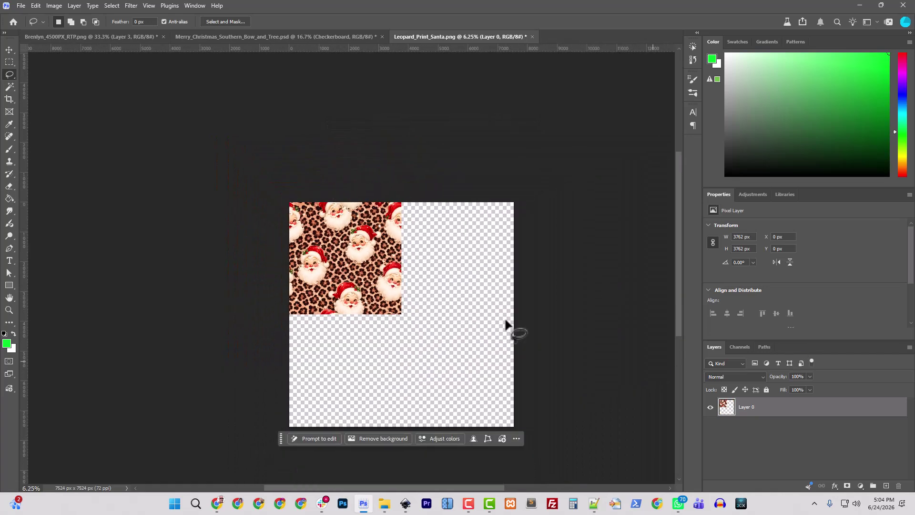
Duplicate Layer 0 and place the copy directly to the right of the original tile, flush with its edge.
{"action": "left_click", "coordinate": [11, 50]}
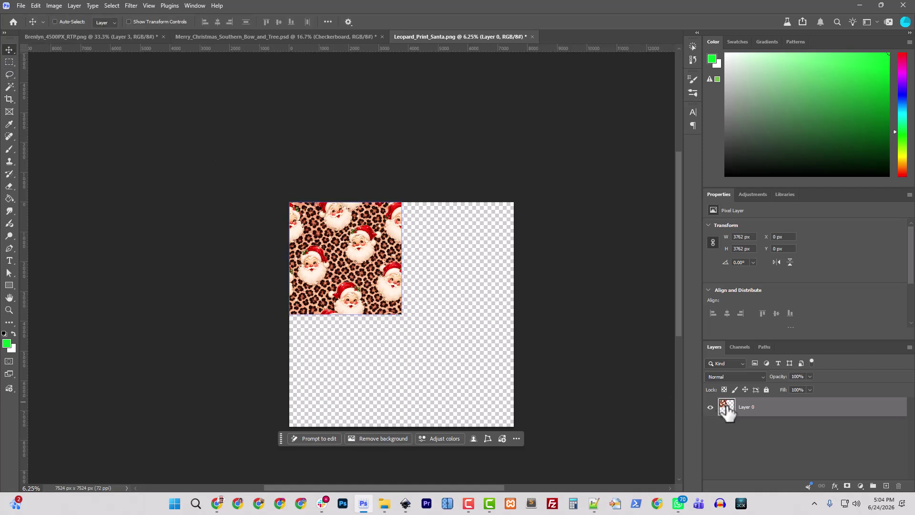
{"action": "right_click", "coordinate": [743, 407]}
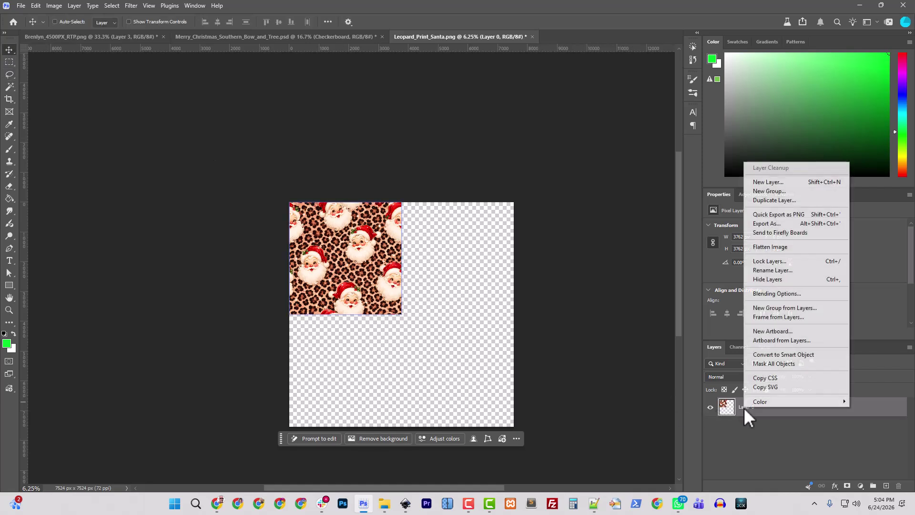
{"action": "left_click", "coordinate": [773, 200]}
{"action": "left_click", "coordinate": [536, 139]}
{"action": "left_click_drag", "start_coordinate": [374, 296], "coordinate": [487, 300]}
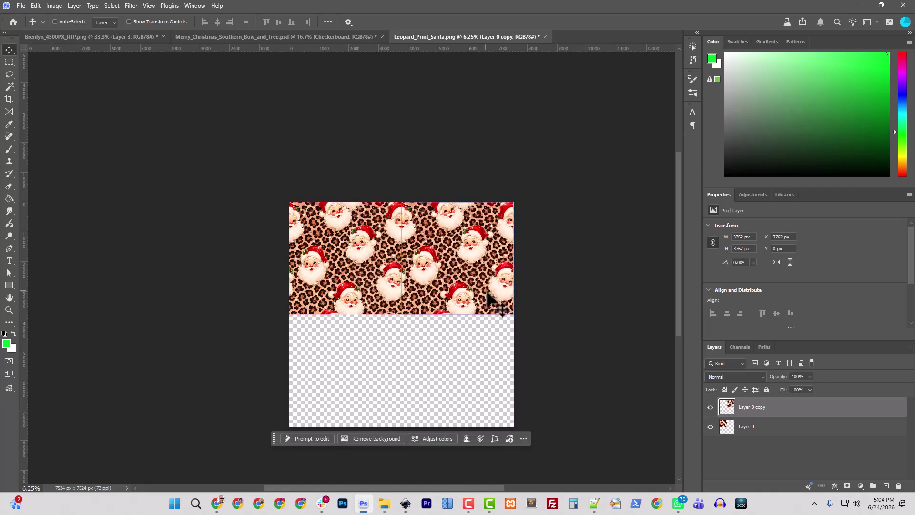
Duplicate Layer 0 and Layer 0 copy together and place the copies directly below the originals, filling the lower half of the canvas.
{"action": "right_click", "coordinate": [750, 418]}
{"action": "left_click", "coordinate": [747, 425]}
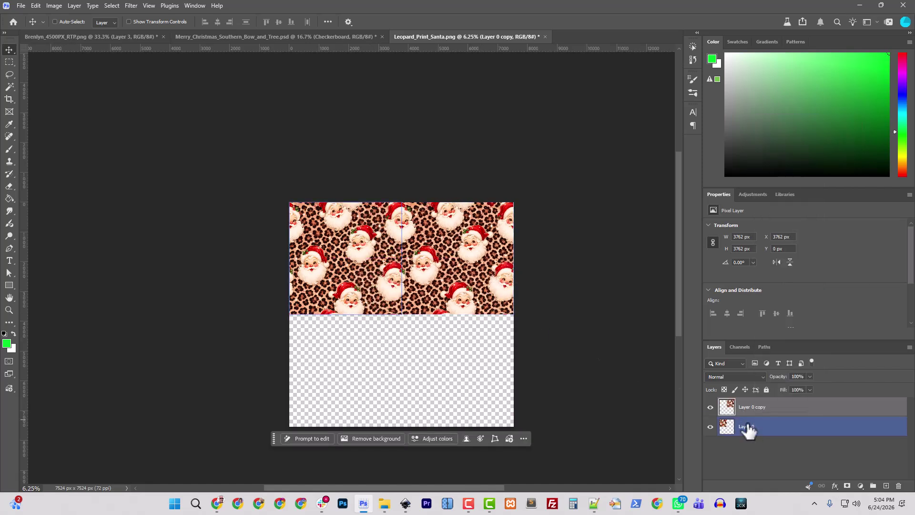
{"action": "left_click", "coordinate": [749, 412]}
{"action": "right_click", "coordinate": [751, 415]}
{"action": "left_click", "coordinate": [752, 427], "text": "shift"}
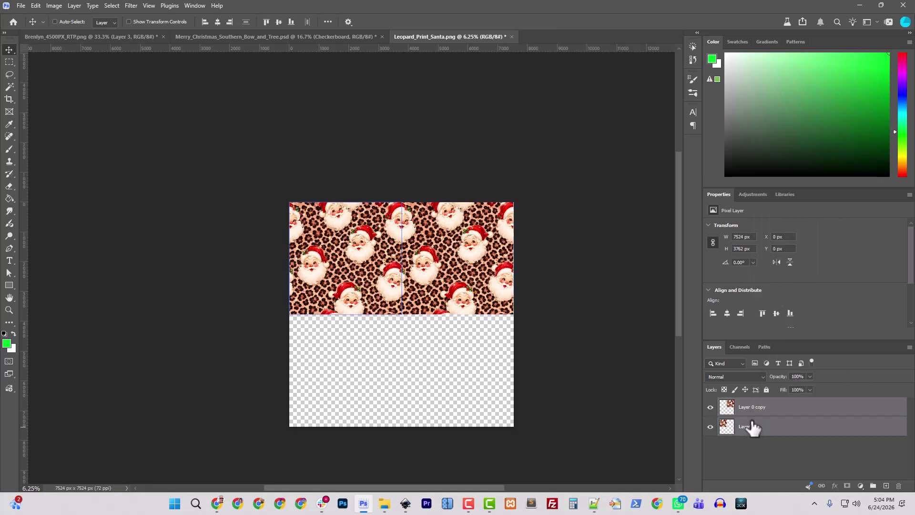
{"action": "right_click", "coordinate": [751, 425]}
{"action": "left_click", "coordinate": [769, 232]}
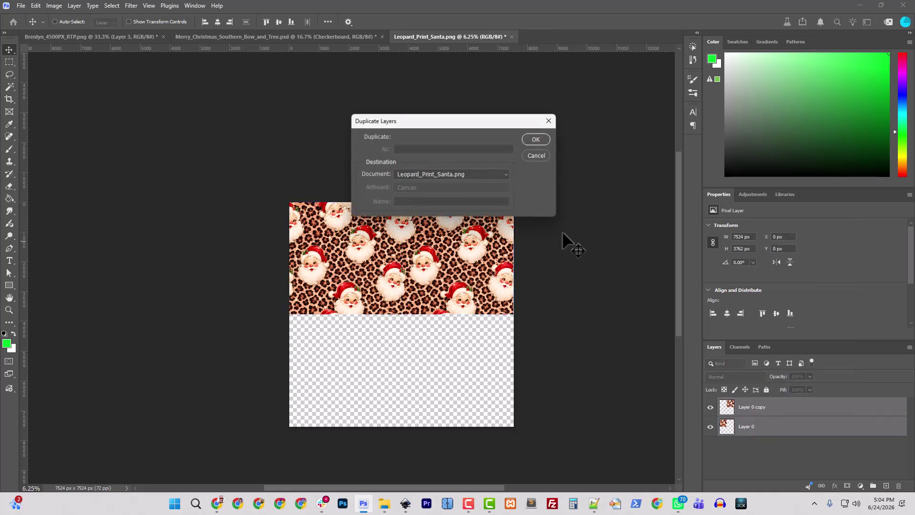
{"action": "left_click", "coordinate": [537, 143]}
{"action": "left_click_drag", "start_coordinate": [465, 285], "coordinate": [452, 370]}
Merge all four tile layers into a single layer.
{"action": "key", "text": "ctrl+plus"}
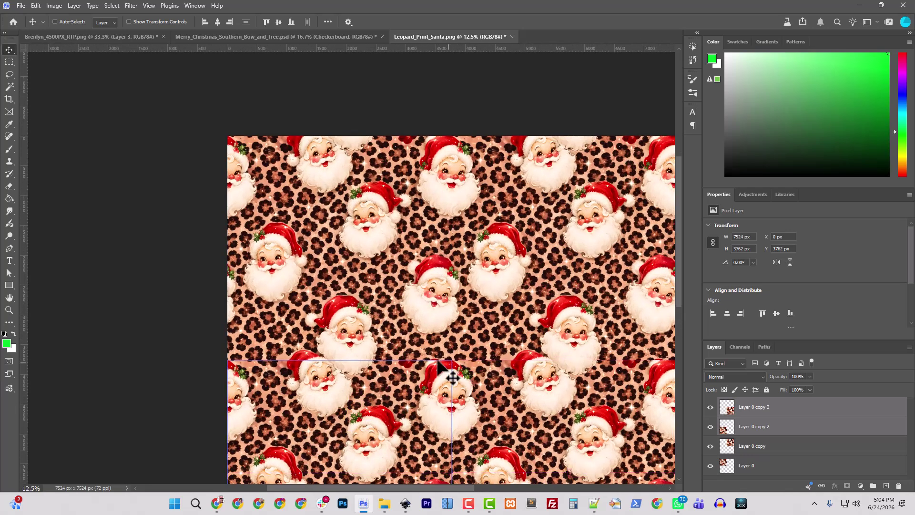
{"action": "left_click", "coordinate": [421, 343]}
{"action": "key", "text": "space"}
{"action": "left_click_drag", "start_coordinate": [421, 343], "coordinate": [375, 219]}
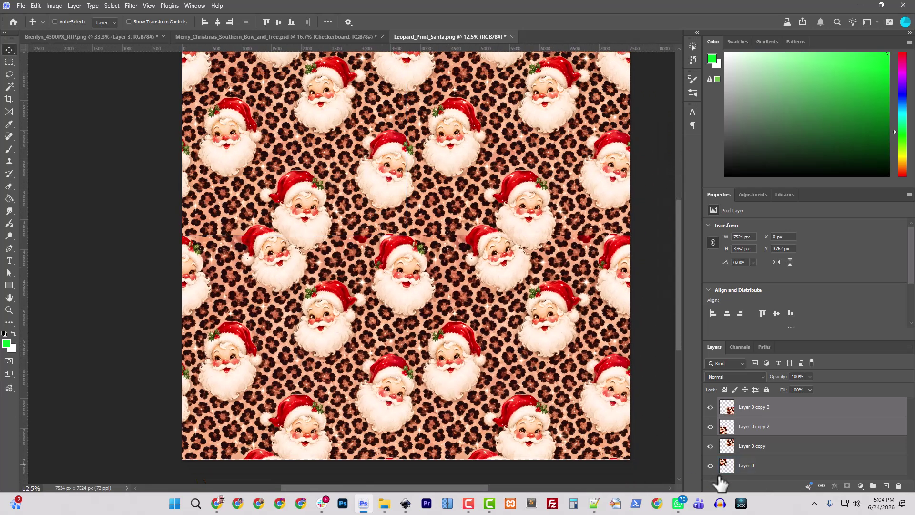
{"action": "left_click", "coordinate": [762, 446]}
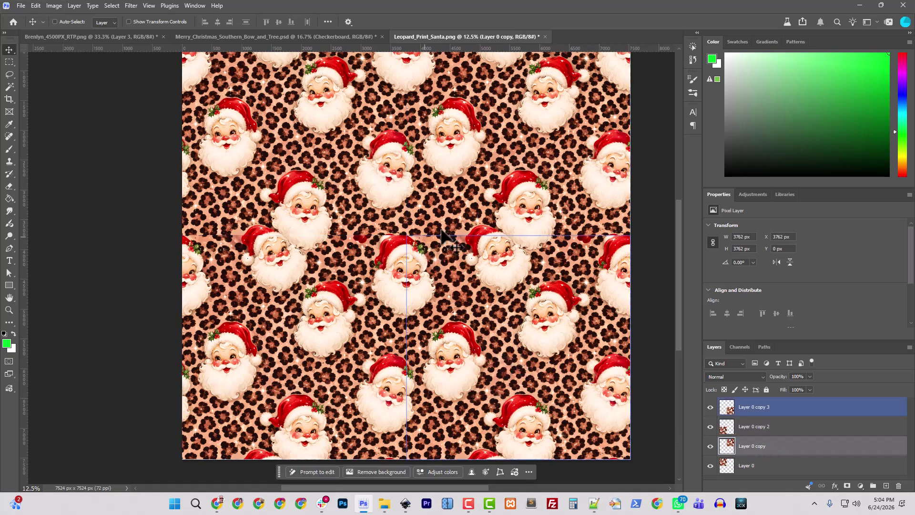
{"action": "left_click", "coordinate": [362, 232], "text": "ctrl"}
{"action": "left_click", "coordinate": [241, 252], "text": "ctrl"}
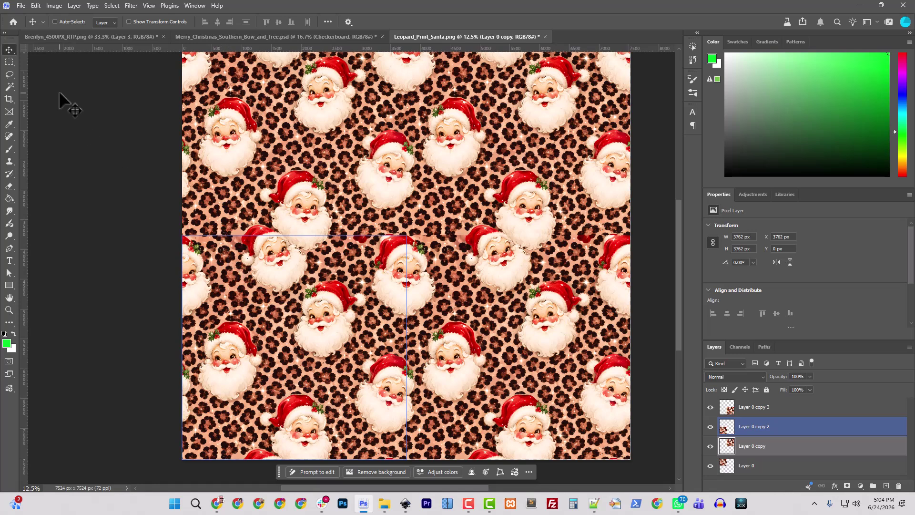
{"action": "left_click", "coordinate": [748, 467]}
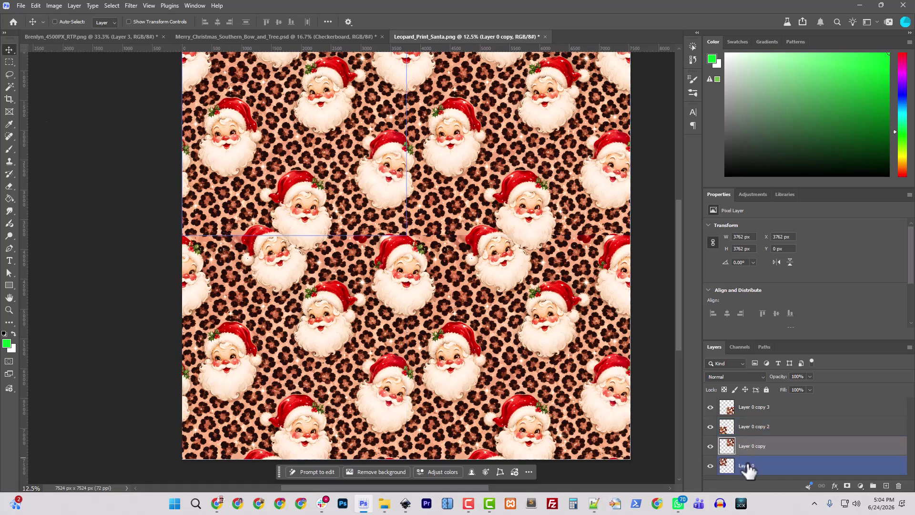
{"action": "left_click", "coordinate": [746, 409], "text": "shift"}
{"action": "key", "text": "ctrl+e"}
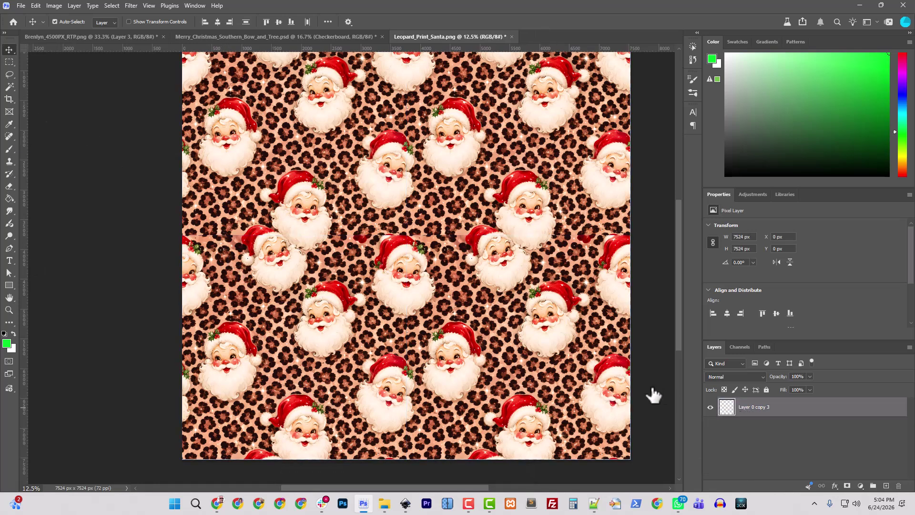
{"action": "key", "text": "ctrl+equal"}
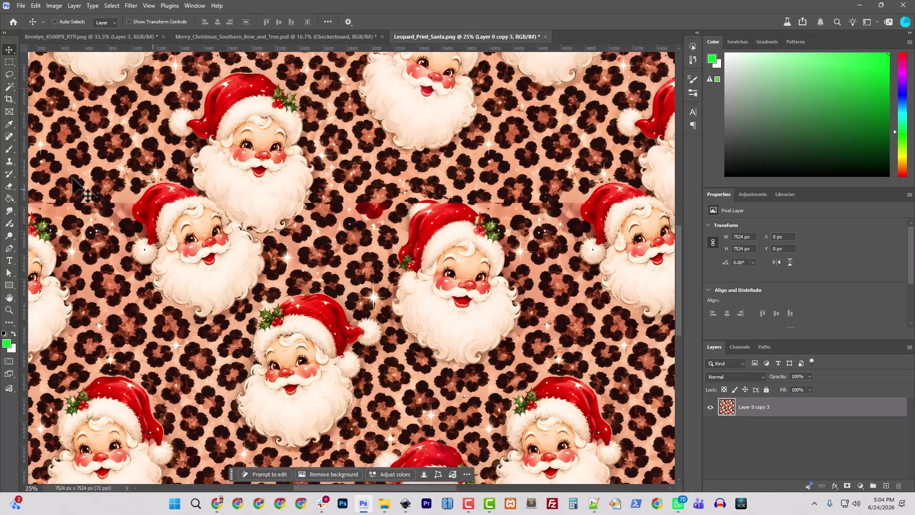
{"action": "left_click", "coordinate": [9, 138]}
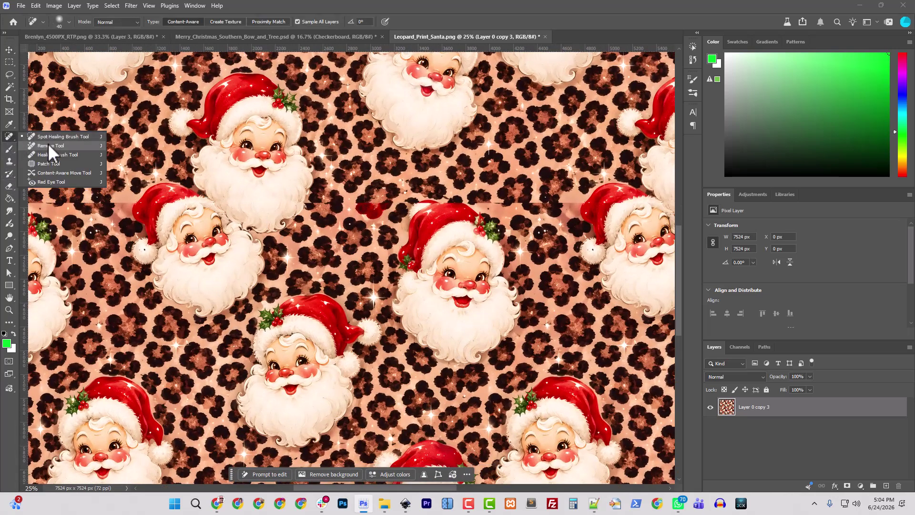
{"action": "left_click", "coordinate": [56, 154]}
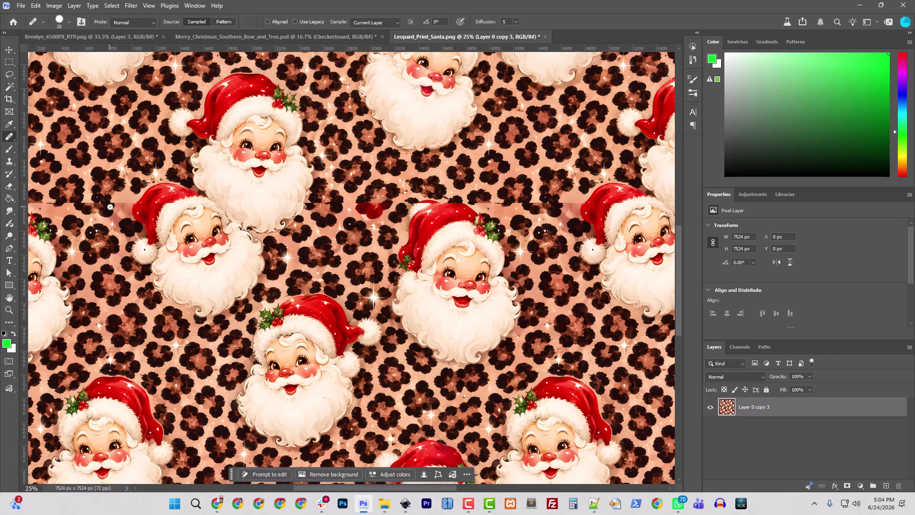
{"action": "key", "text": "bracketright"}
{"action": "key", "text": "bracketright"}
{"action": "key", "text": "bracketright"}
{"action": "key", "text": "bracketright"}
{"action": "key", "text": "bracketright"}
{"action": "key", "text": "bracketright"}
{"action": "key", "text": "bracketright"}
{"action": "key", "text": "bracketright"}
{"action": "left_click", "coordinate": [127, 203]}
{"action": "left_click", "coordinate": [457, 186]}
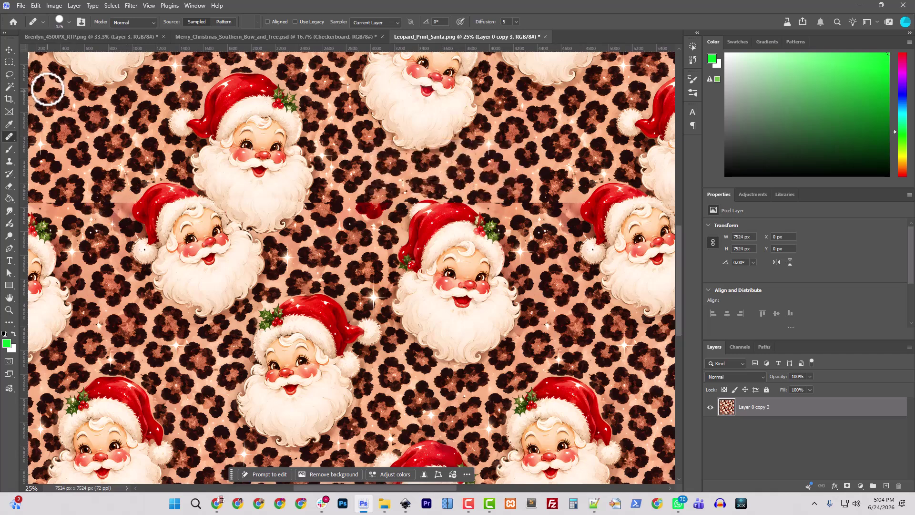
Paint over the horizontal seam beside and between the Santa hats with the Spot Healing Brush at 175 px.
{"action": "left_click", "coordinate": [10, 137]}
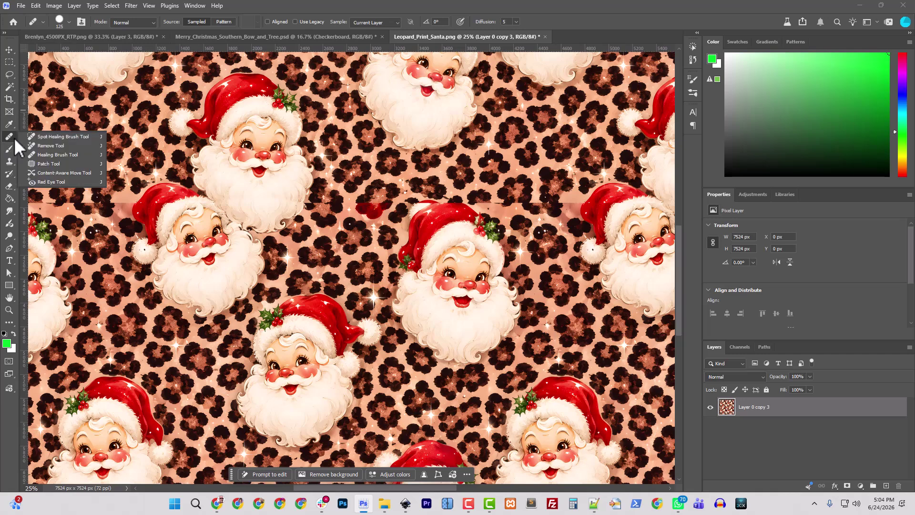
{"action": "left_click", "coordinate": [44, 145]}
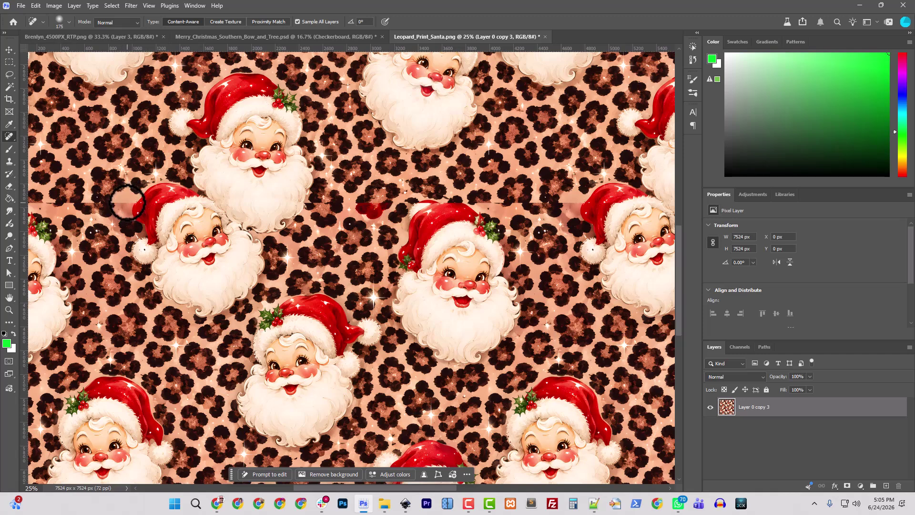
{"action": "left_click_drag", "start_coordinate": [127, 203], "coordinate": [22, 200]}
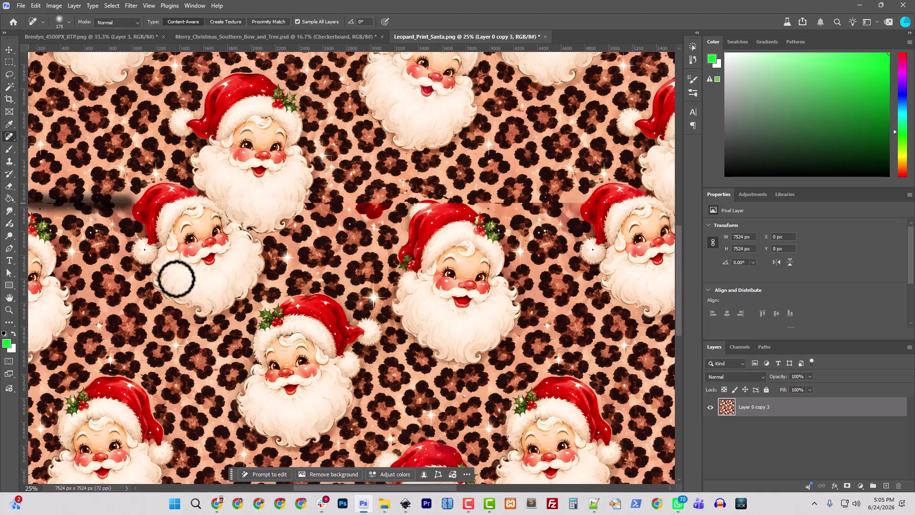
{"action": "left_click_drag", "start_coordinate": [127, 203], "coordinate": [100, 202]}
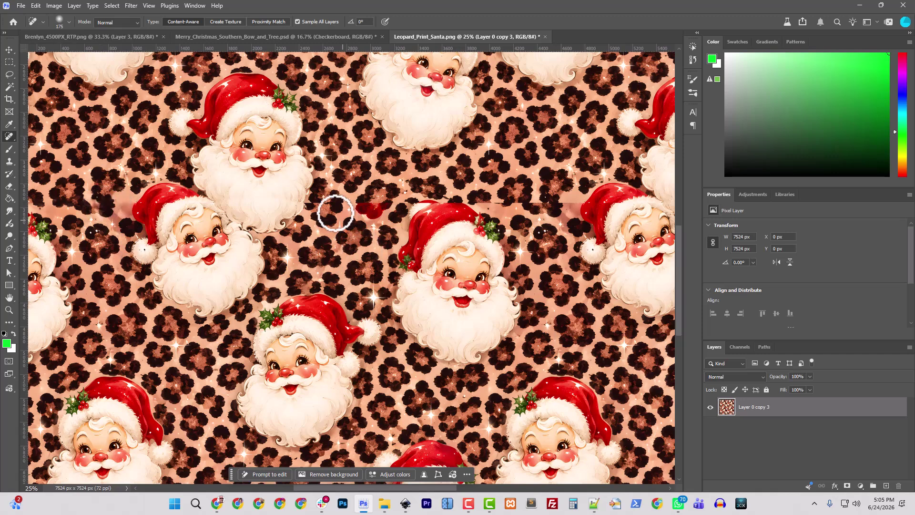
{"action": "mouse_move", "coordinate": [325, 203]}
{"action": "left_mouse_down"}
{"action": "mouse_move", "coordinate": [366, 203]}
{"action": "mouse_move", "coordinate": [363, 248]}
{"action": "mouse_move", "coordinate": [401, 204]}
{"action": "left_mouse_up"}
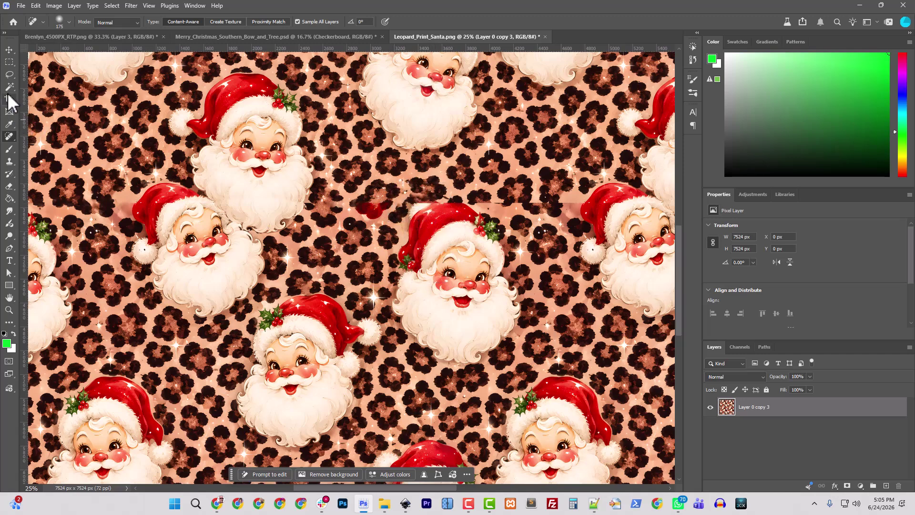
Outline the Santa whose hat is cut off at the horizontal seam with the Lasso.
{"action": "left_click", "coordinate": [9, 77]}
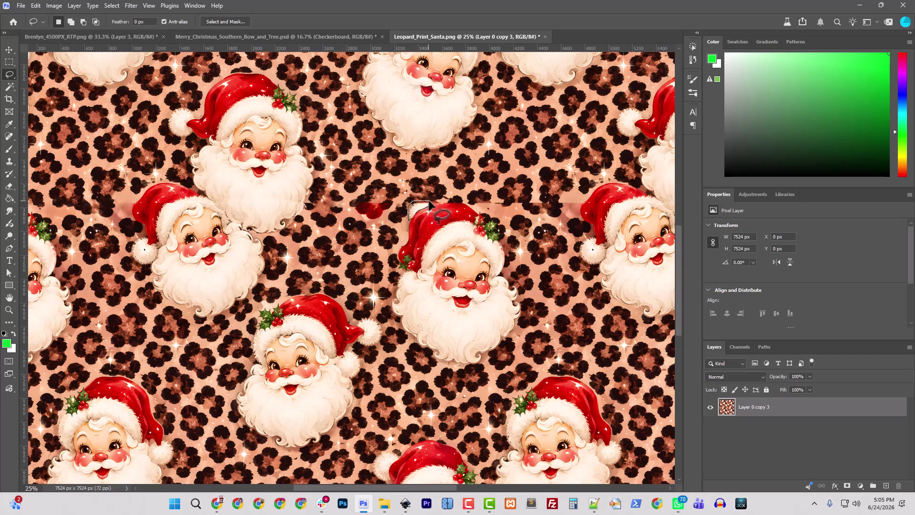
{"action": "left_click_drag", "start_coordinate": [429, 205], "coordinate": [534, 312]}
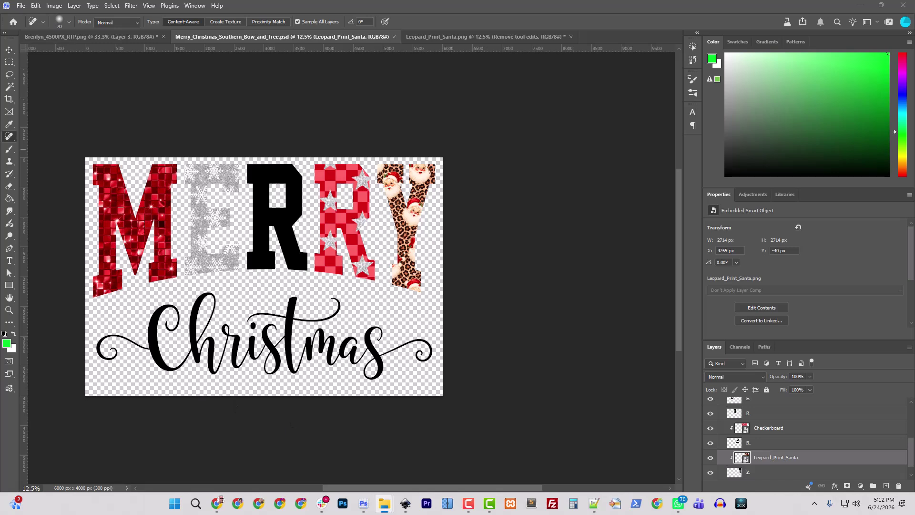
Place Tree_Large_Print into Merry_Christmas_Southern_Bow_and_Tree.psd above the Leopard_Print_Santa layer and open its contents for editing.
{"action": "left_click_drag", "start_coordinate": [362, 2], "coordinate": [310, 271]}
{"action": "key", "text": "Return"}
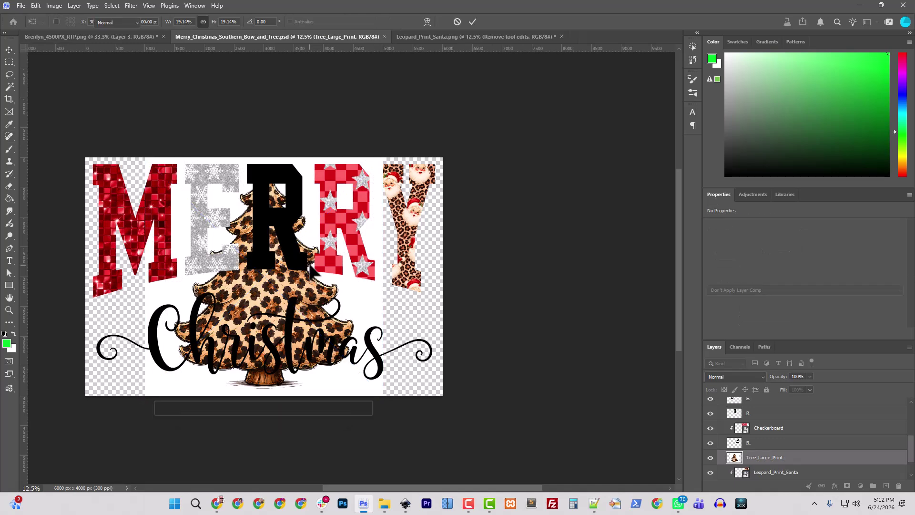
{"action": "double_click", "coordinate": [734, 458]}
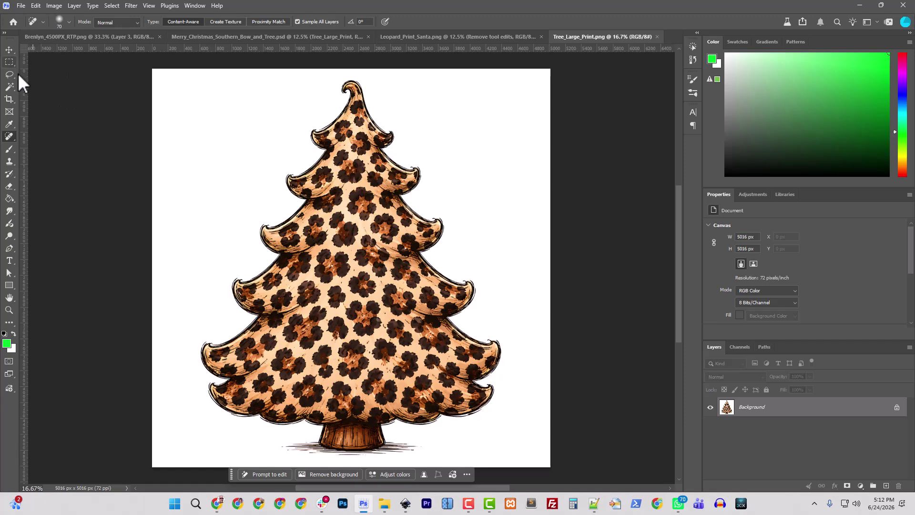
Select the white background around the tree with the Magic Wand at a tolerance of 100.
{"action": "left_click", "coordinate": [8, 85]}
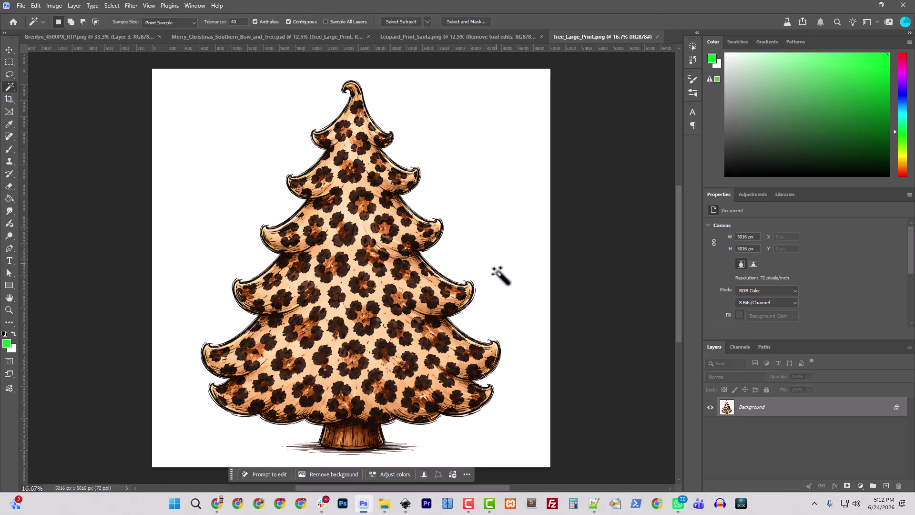
{"action": "left_click", "coordinate": [399, 434]}
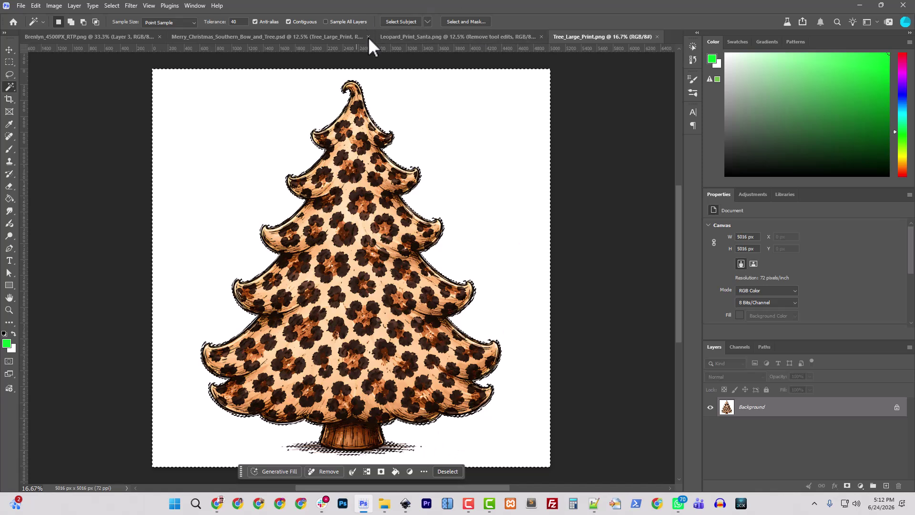
{"action": "left_click", "coordinate": [219, 23]}
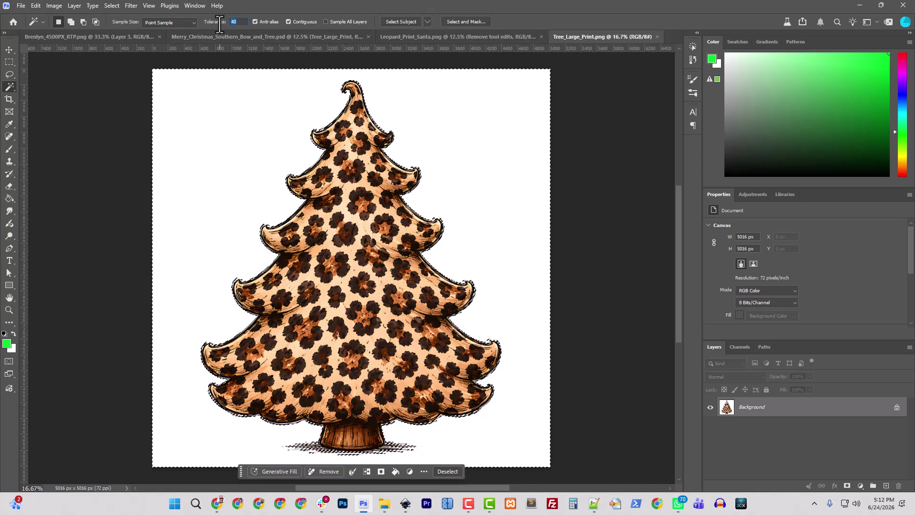
{"action": "type", "text": "100"}
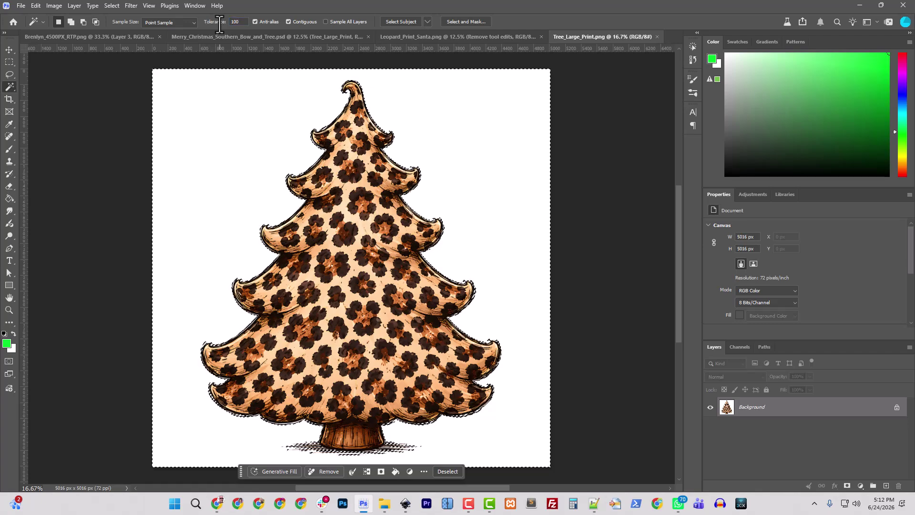
{"action": "key", "text": "ctrl+d"}
{"action": "left_click", "coordinate": [488, 206]}
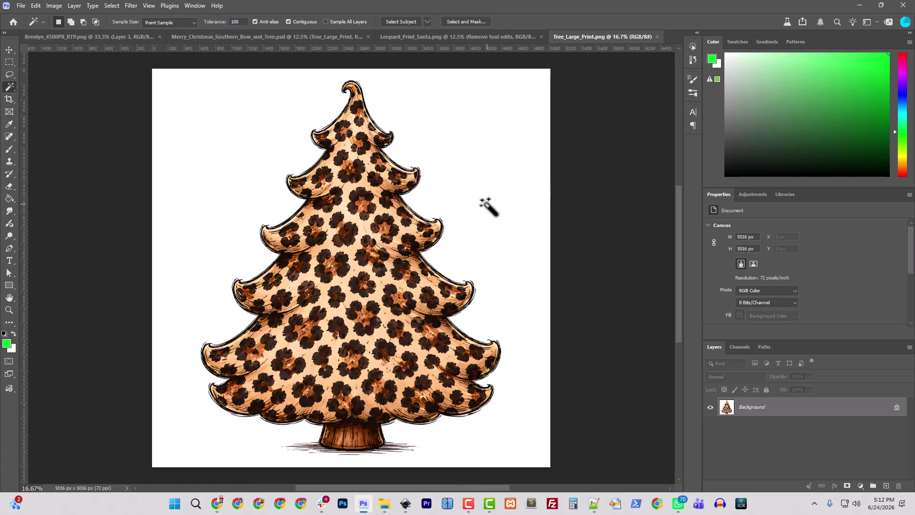
Examine the selection outline up close along the tree's branches, lower edge and trunk.
{"action": "key", "text": "ctrl+plus"}
{"action": "key", "text": "ctrl+plus"}
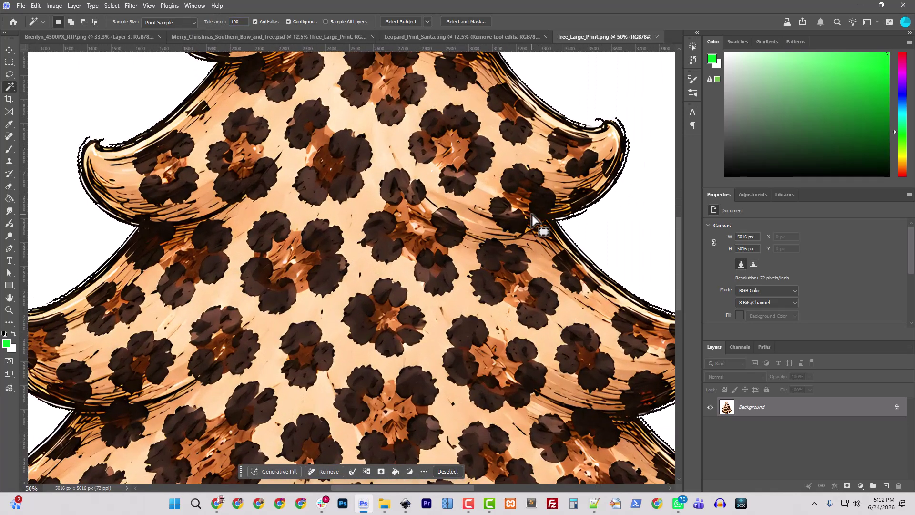
{"action": "left_click_drag", "start_coordinate": [357, 250], "coordinate": [335, 404]}
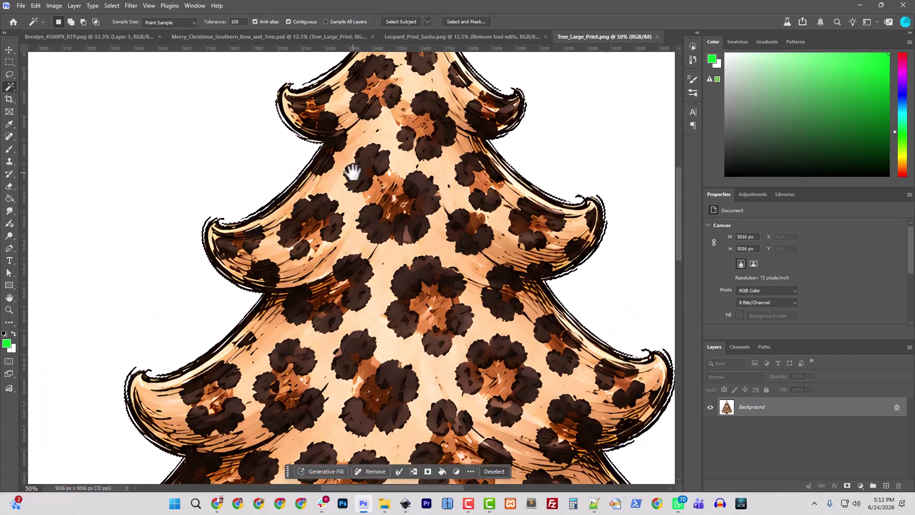
{"action": "left_click_drag", "start_coordinate": [351, 176], "coordinate": [220, 86]}
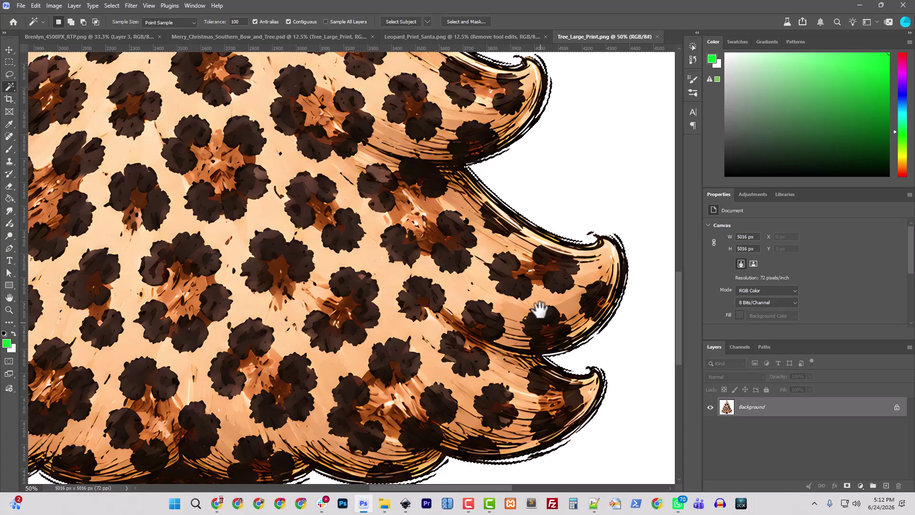
{"action": "left_click_drag", "start_coordinate": [540, 309], "coordinate": [527, 153]}
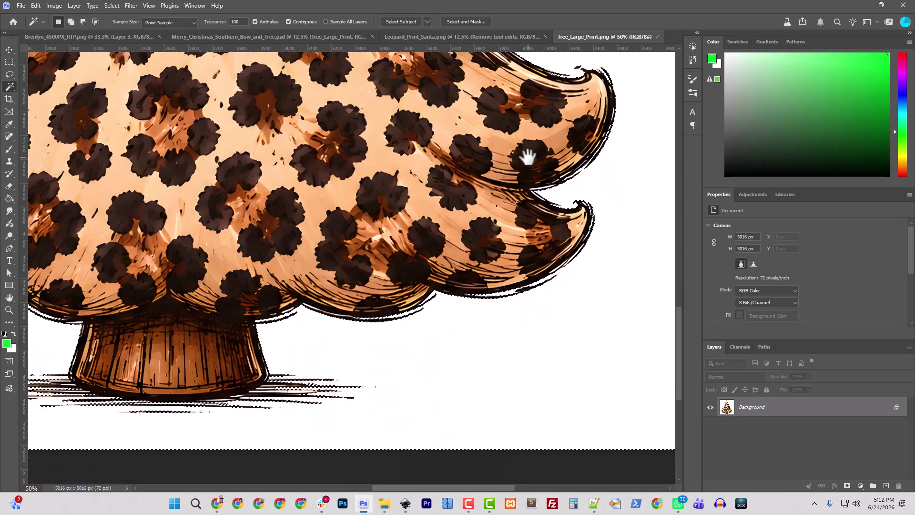
{"action": "left_click", "coordinate": [403, 195]}
{"action": "key", "text": "shift"}
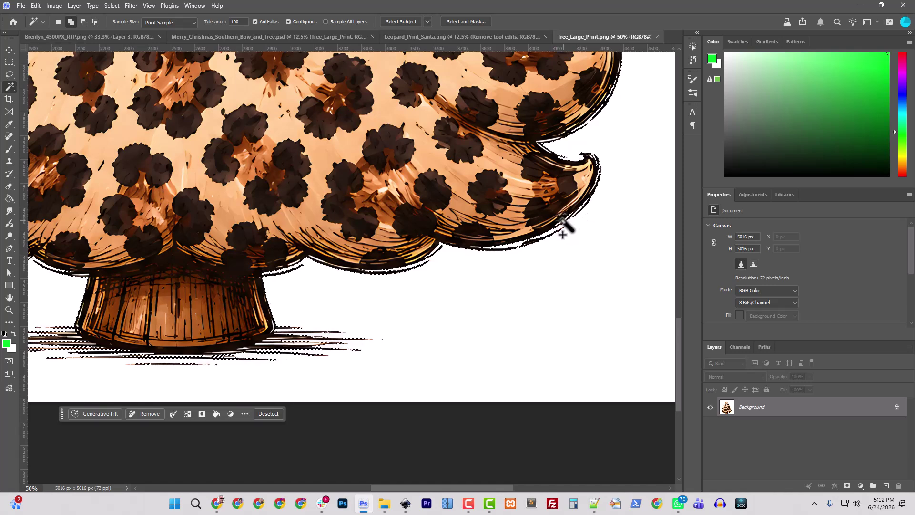
{"action": "left_click_drag", "start_coordinate": [318, 292], "coordinate": [518, 226]}
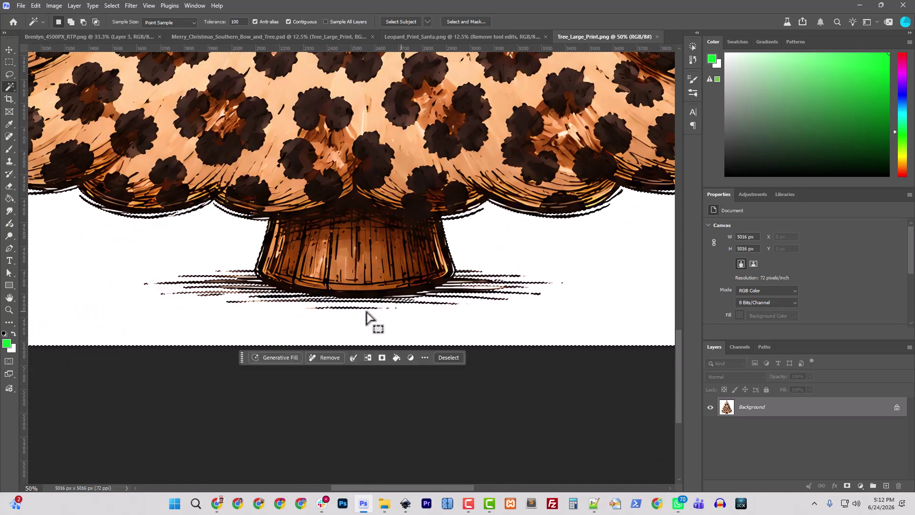
Add the sketched ground lines around the base of the trunk to the background selection with the Lasso.
{"action": "left_click", "coordinate": [10, 75]}
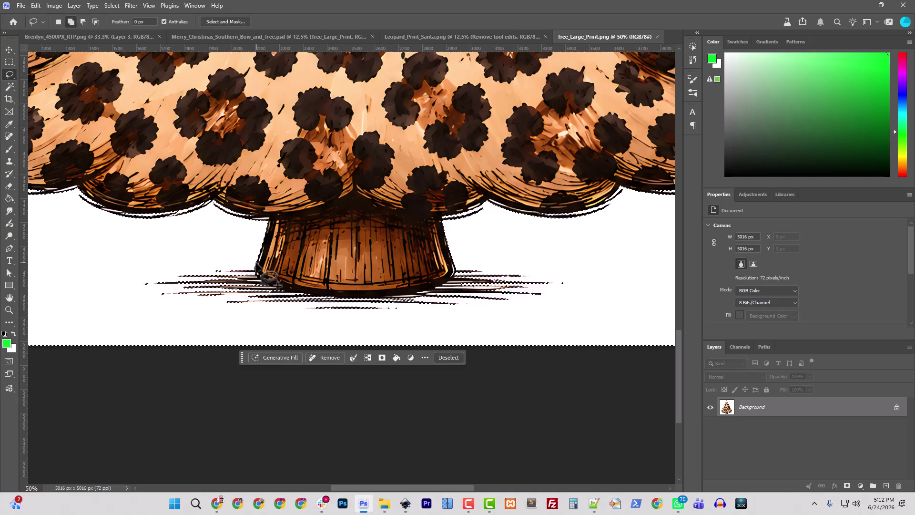
{"action": "left_click_drag", "start_coordinate": [255, 270], "coordinate": [258, 273]}
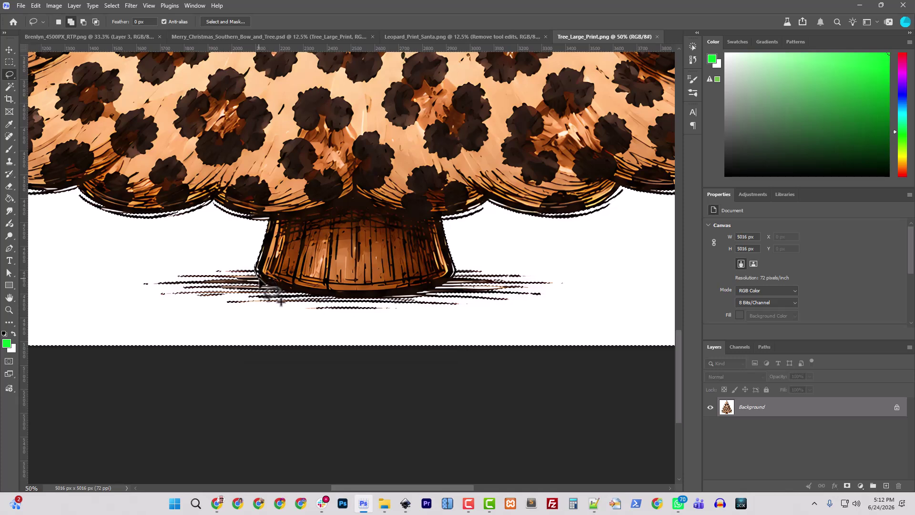
{"action": "mouse_move", "coordinate": [268, 286]}
{"action": "left_mouse_down"}
{"action": "mouse_move", "coordinate": [375, 301]}
{"action": "mouse_move", "coordinate": [439, 288]}
{"action": "mouse_move", "coordinate": [482, 261]}
{"action": "mouse_move", "coordinate": [532, 258]}
{"action": "mouse_move", "coordinate": [586, 281]}
{"action": "mouse_move", "coordinate": [563, 328]}
{"action": "mouse_move", "coordinate": [397, 338]}
{"action": "mouse_move", "coordinate": [144, 319]}
{"action": "mouse_move", "coordinate": [128, 280]}
{"action": "mouse_move", "coordinate": [158, 256]}
{"action": "mouse_move", "coordinate": [228, 258]}
{"action": "mouse_move", "coordinate": [344, 342]}
{"action": "left_mouse_up"}
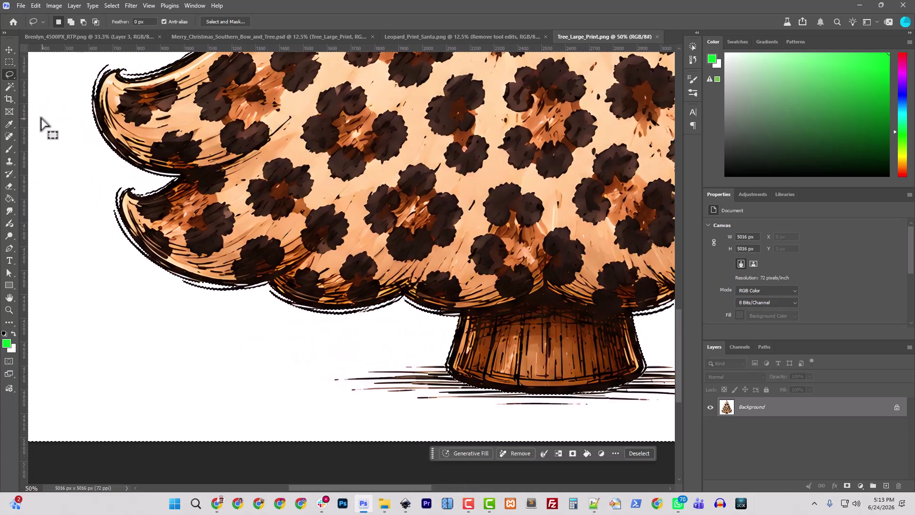
Unlock the Background layer and delete the selected white background around the tree.
{"action": "left_click", "coordinate": [9, 86]}
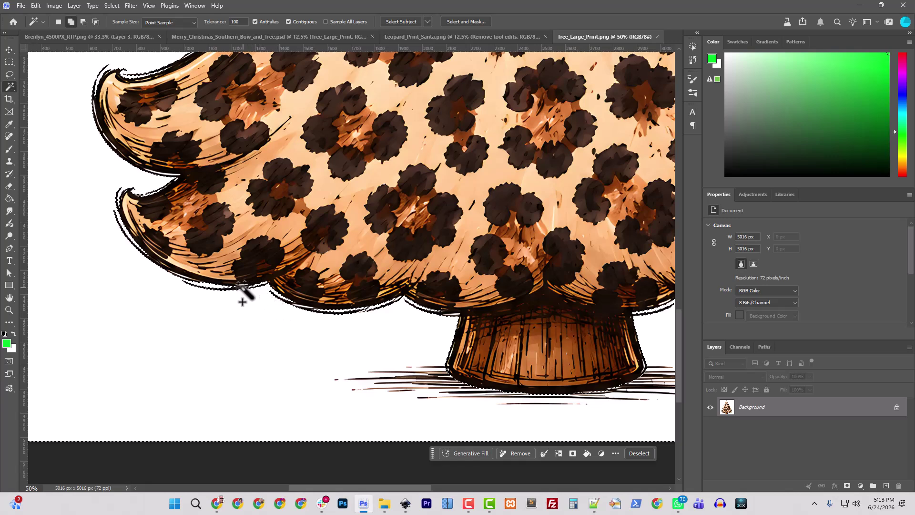
{"action": "left_click_drag", "start_coordinate": [283, 260], "coordinate": [267, 381]}
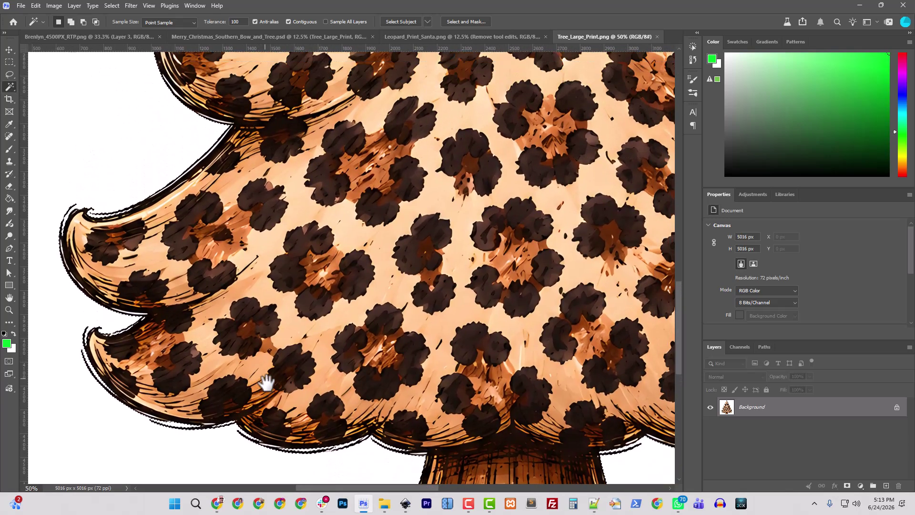
{"action": "key", "text": "shift"}
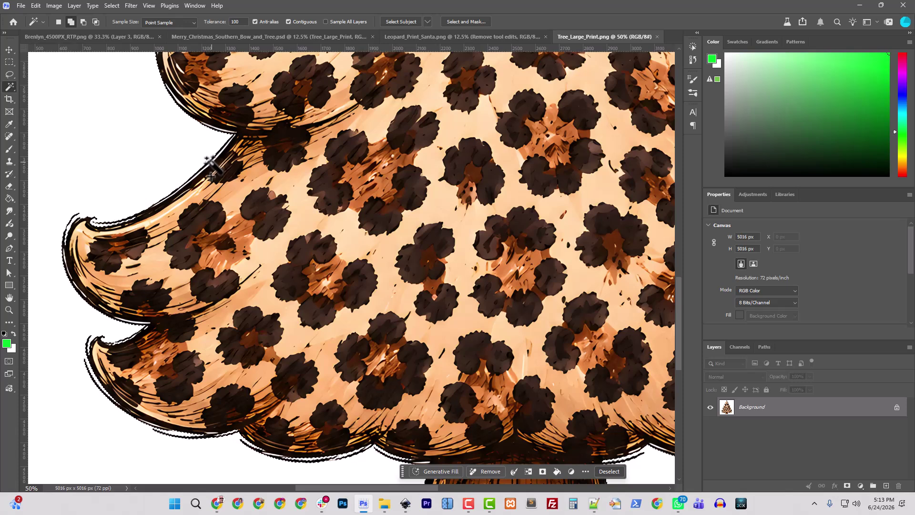
{"action": "scroll", "coordinate": [219, 183], "scroll_direction": "up", "scroll_amount": 3}
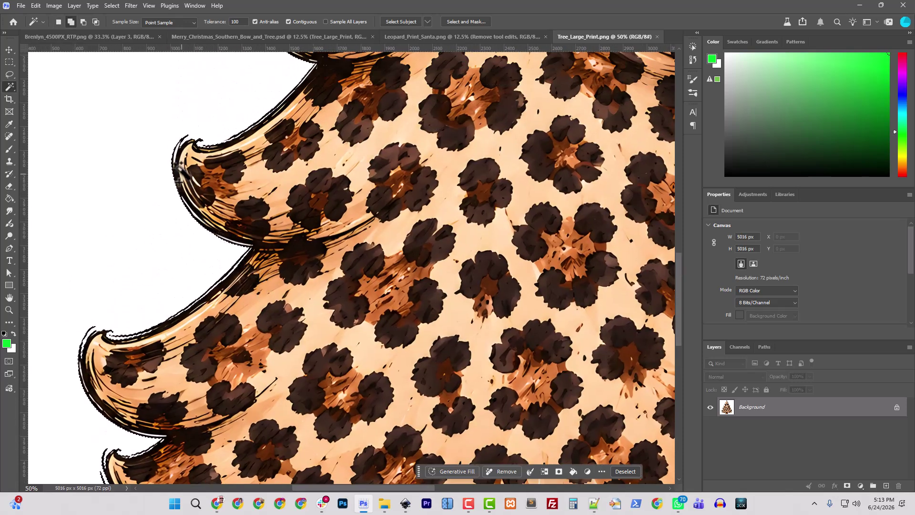
{"action": "left_click_drag", "start_coordinate": [175, 158], "coordinate": [87, 223]}
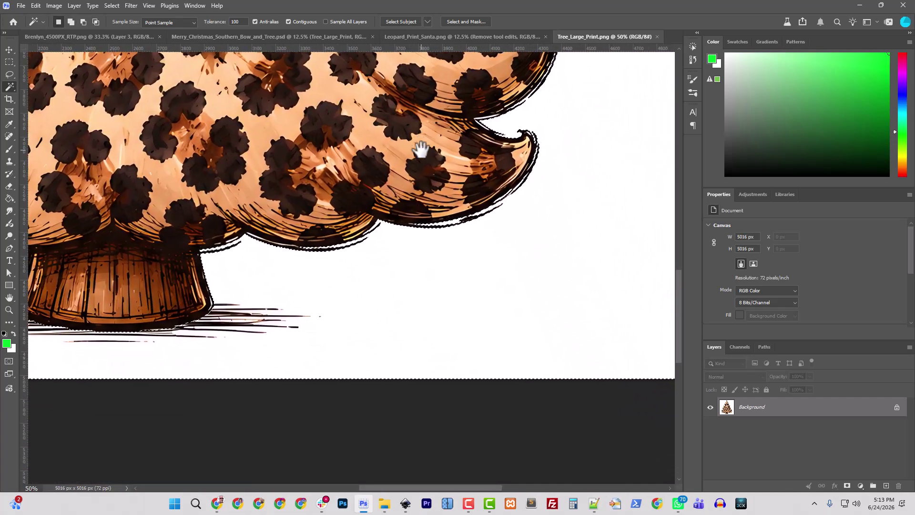
{"action": "left_click_drag", "start_coordinate": [408, 180], "coordinate": [368, 228]}
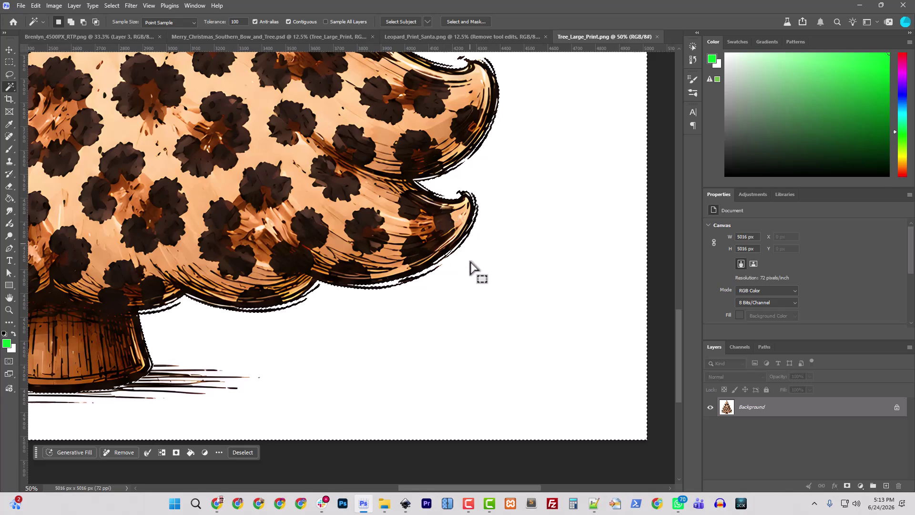
{"action": "left_click", "coordinate": [897, 408]}
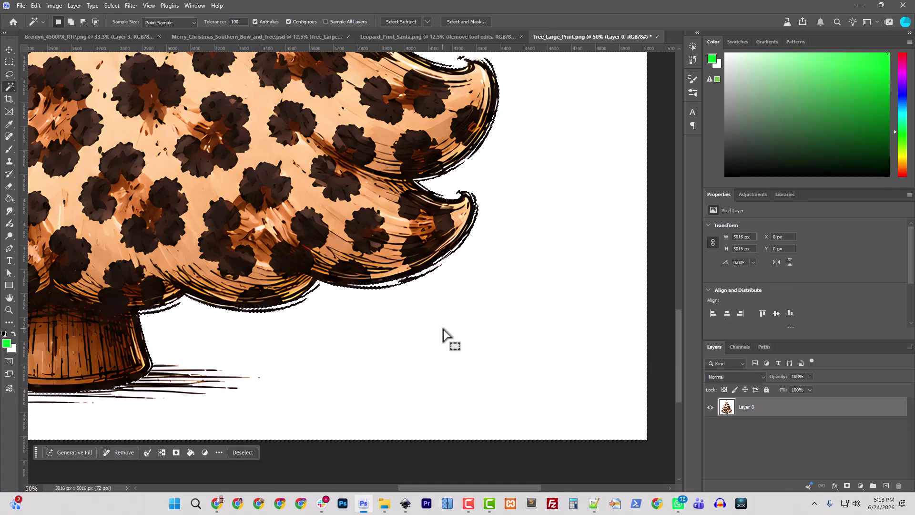
{"action": "key", "text": "Delete"}
{"action": "key", "text": "ctrl+minus"}
{"action": "key", "text": "ctrl+minus"}
{"action": "key", "text": "ctrl+minus"}
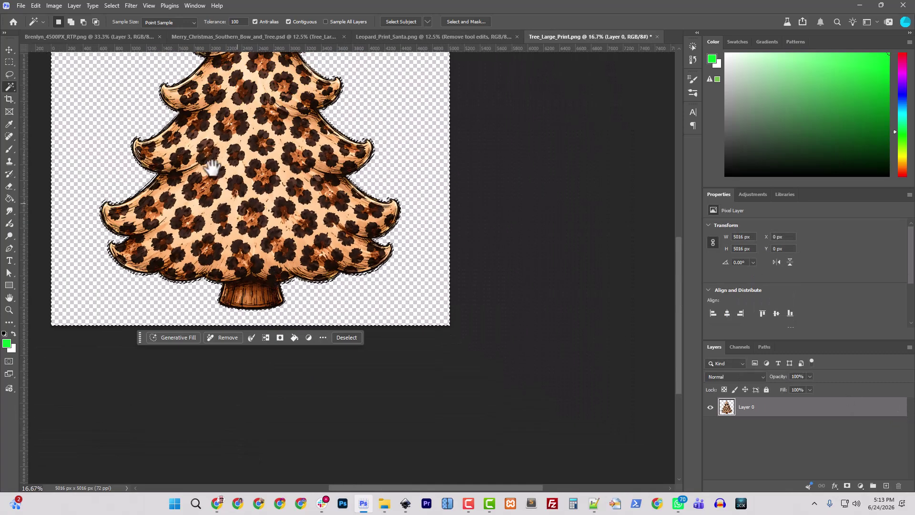
Trim the canvas on all four sides based on transparent pixels.
{"action": "left_click_drag", "start_coordinate": [212, 166], "coordinate": [235, 282]}
{"action": "left_click", "coordinate": [54, 5]}
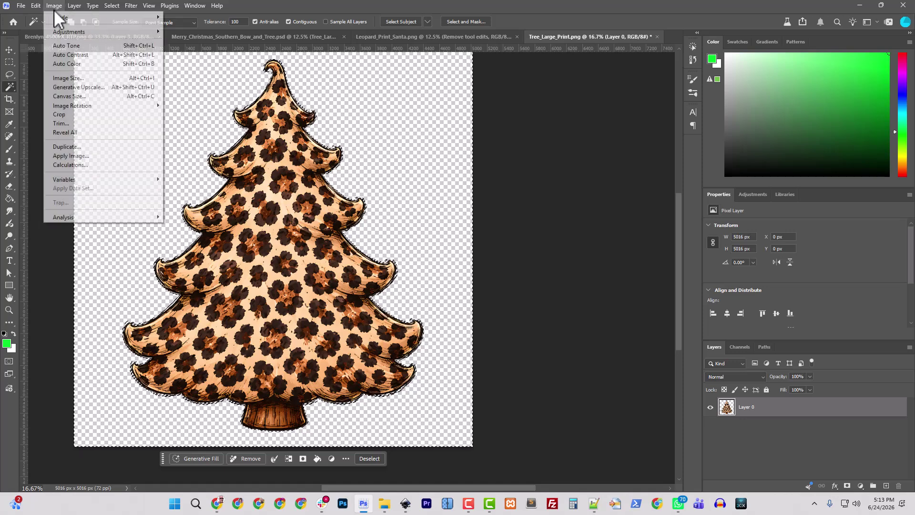
{"action": "left_click", "coordinate": [77, 125]}
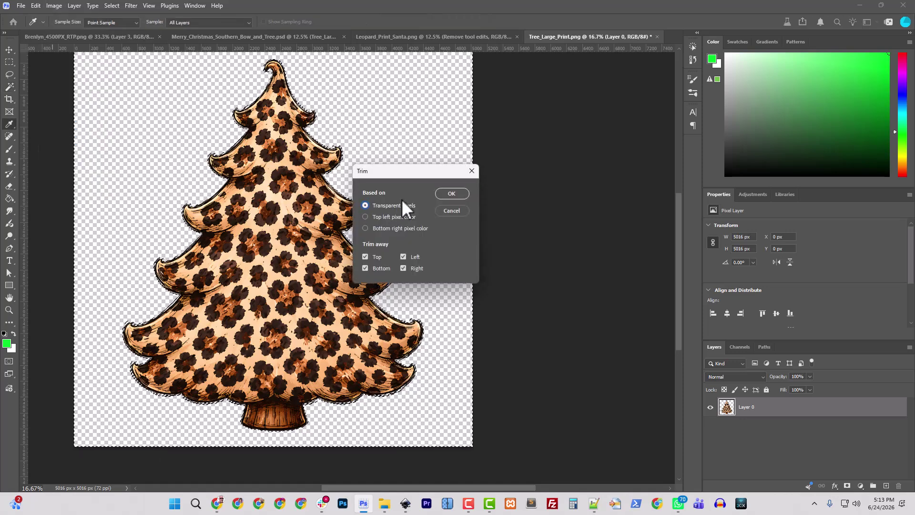
{"action": "left_click", "coordinate": [461, 196]}
Give the tree layer an inside stroke of 8 px in black (000000) through its blending options.
{"action": "right_click", "coordinate": [758, 406]}
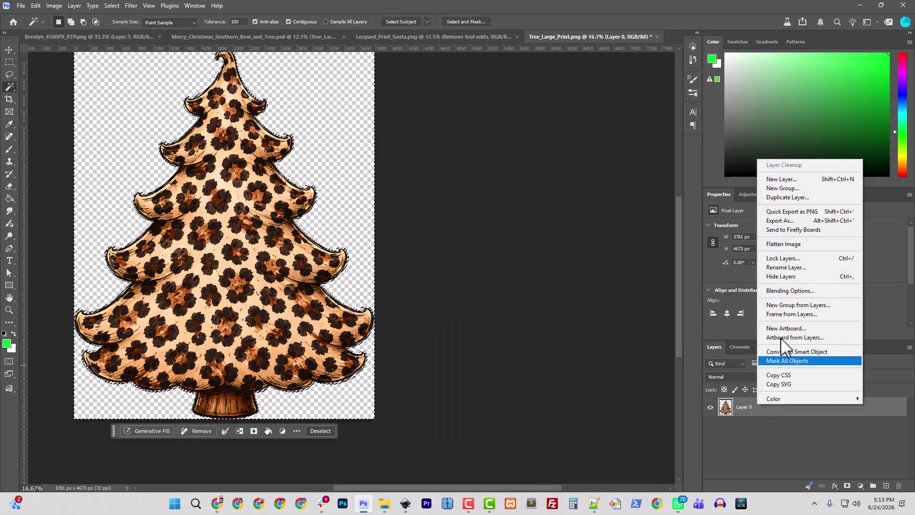
{"action": "left_click", "coordinate": [688, 289]}
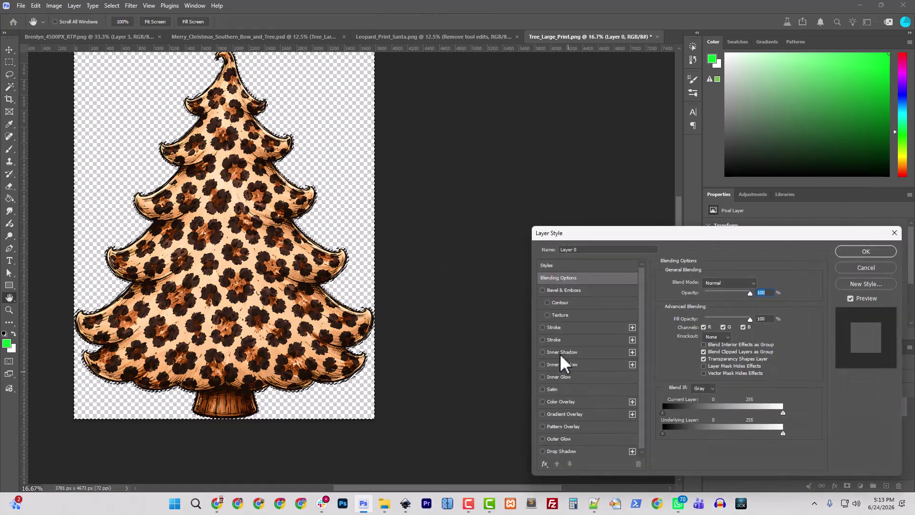
{"action": "left_click", "coordinate": [553, 327]}
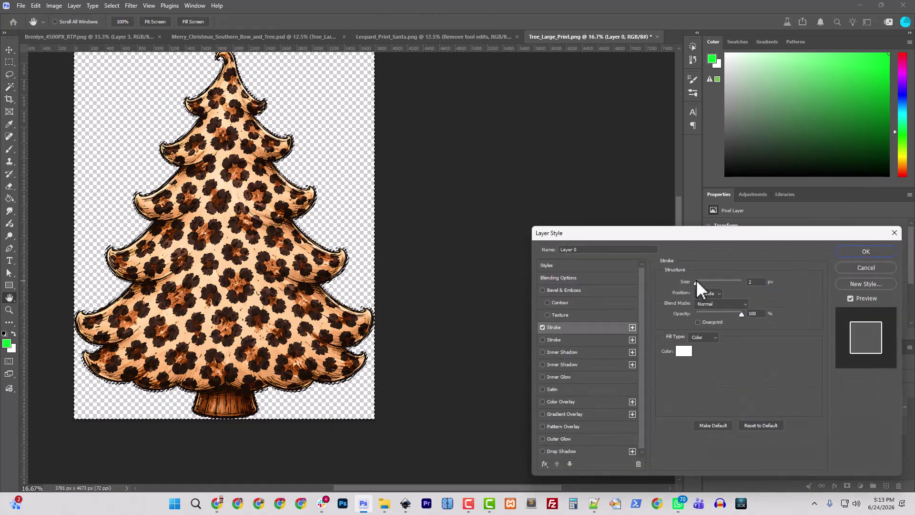
{"action": "left_click", "coordinate": [704, 308]}
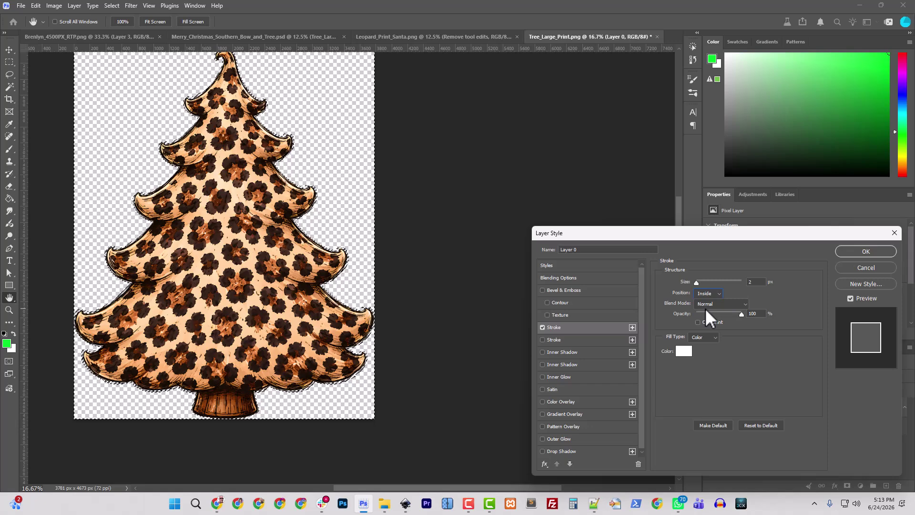
{"action": "left_click", "coordinate": [684, 351]}
{"action": "type", "text": "000000"}
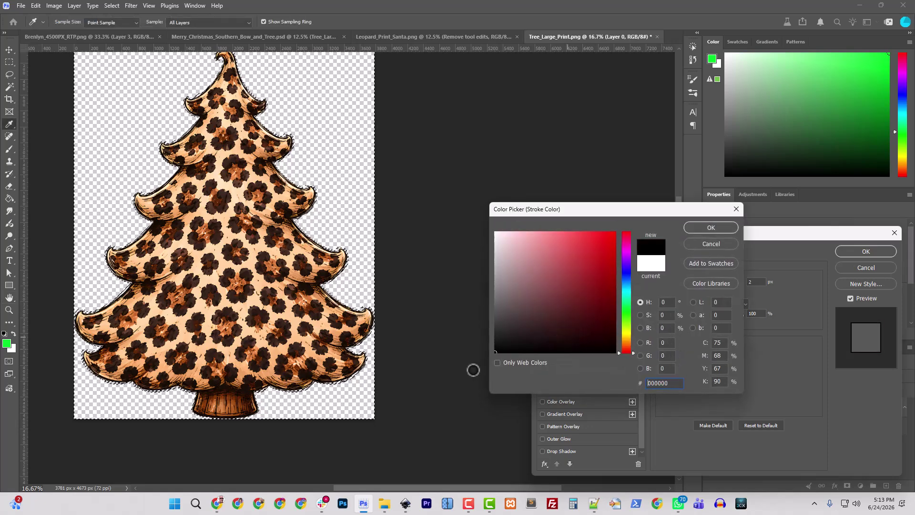
{"action": "left_click", "coordinate": [710, 228]}
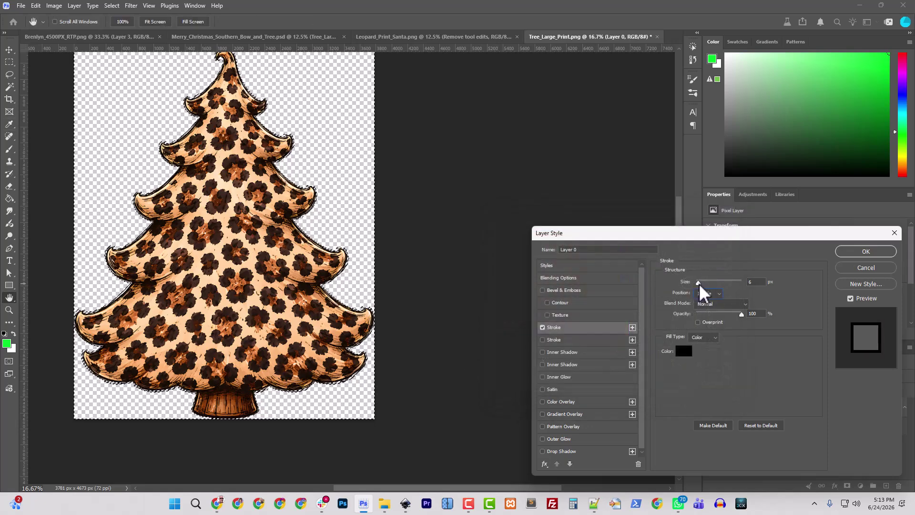
{"action": "left_click_drag", "start_coordinate": [699, 283], "coordinate": [704, 283]}
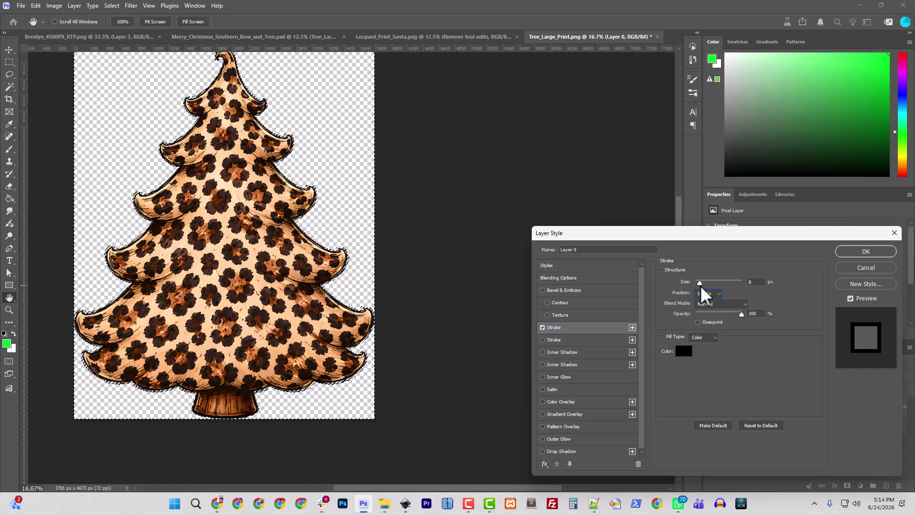
{"action": "left_click", "coordinate": [858, 252]}
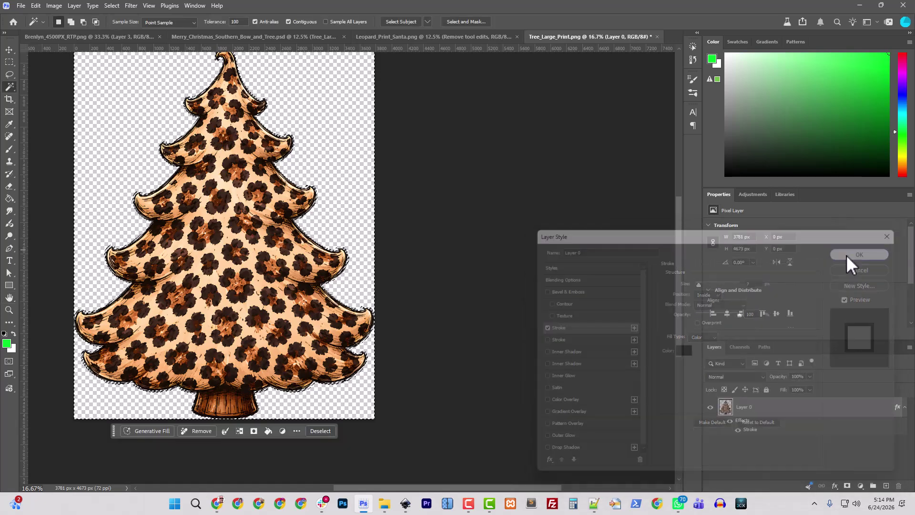
{"action": "left_click", "coordinate": [860, 485]}
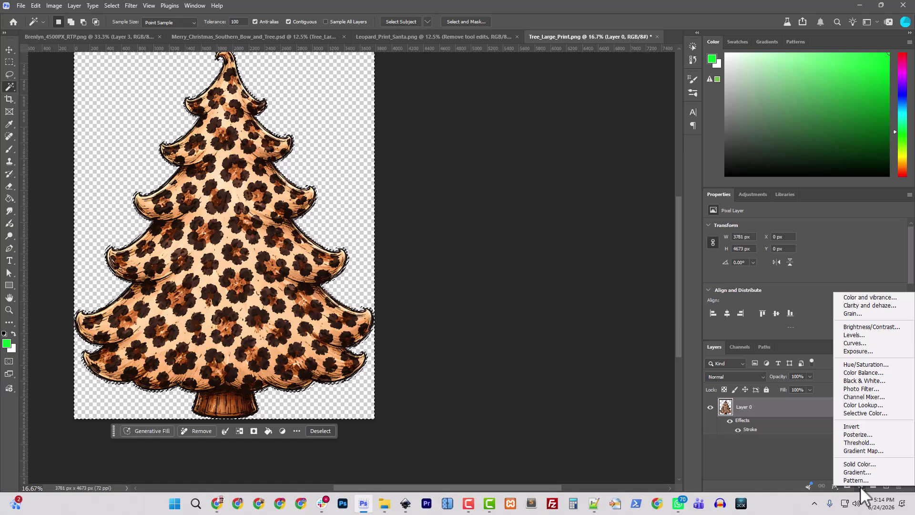
{"action": "left_click", "coordinate": [855, 462]}
{"action": "left_click_drag", "start_coordinate": [555, 345], "coordinate": [441, 373]}
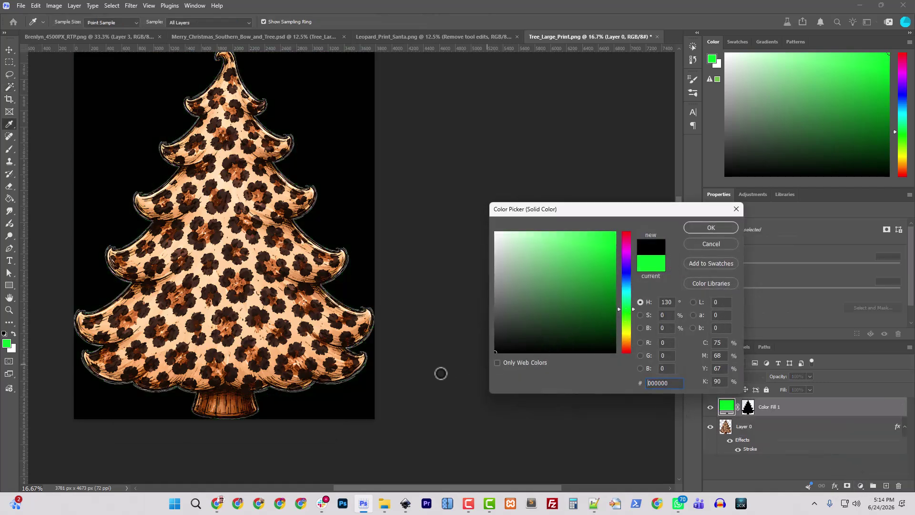
{"action": "left_click", "coordinate": [715, 231]}
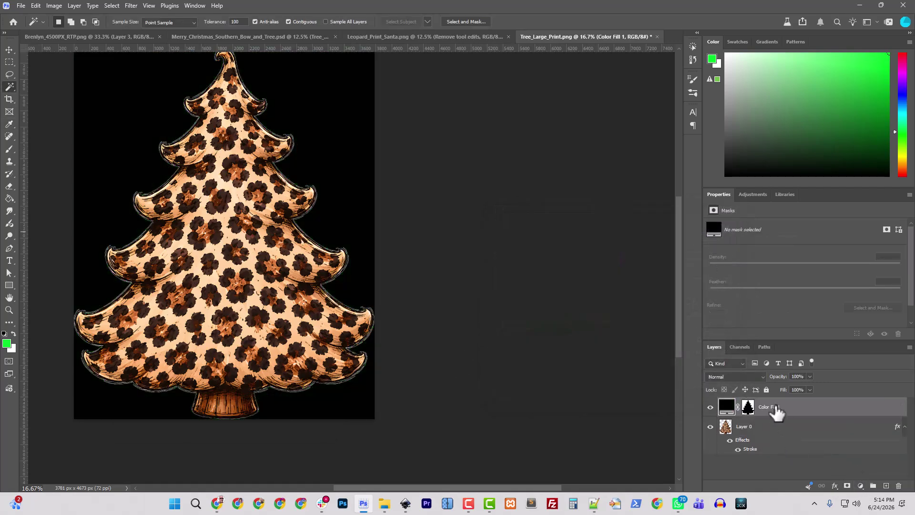
{"action": "key", "text": "ctrl+z"}
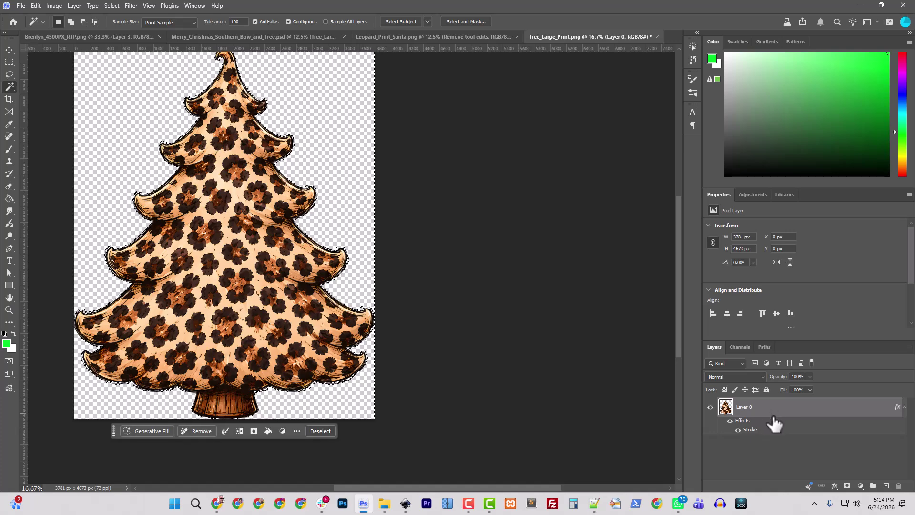
Place a black solid color fill layer beneath the tree to check its edges, and delete the fill layer.
{"action": "left_click", "coordinate": [861, 485]}
{"action": "left_click", "coordinate": [861, 462]}
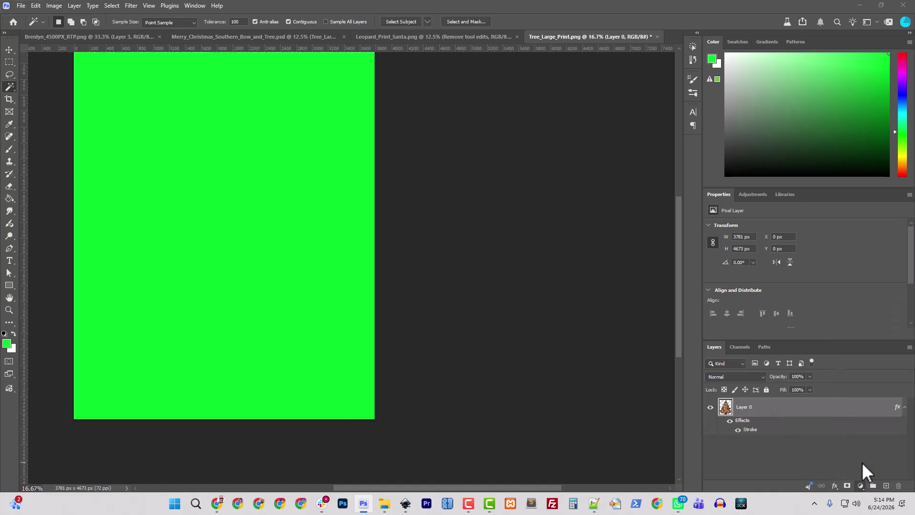
{"action": "left_click_drag", "start_coordinate": [586, 337], "coordinate": [453, 382]}
{"action": "left_click", "coordinate": [710, 228]}
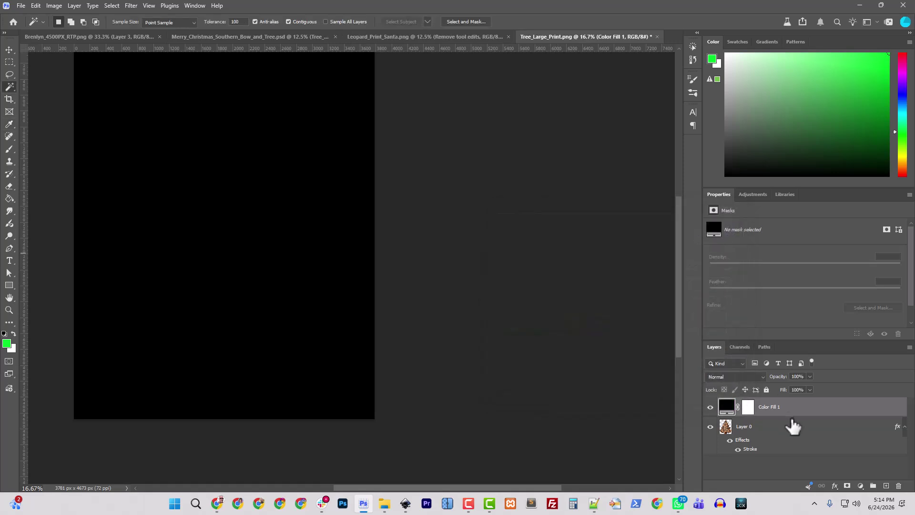
{"action": "left_click_drag", "start_coordinate": [776, 416], "coordinate": [777, 455]}
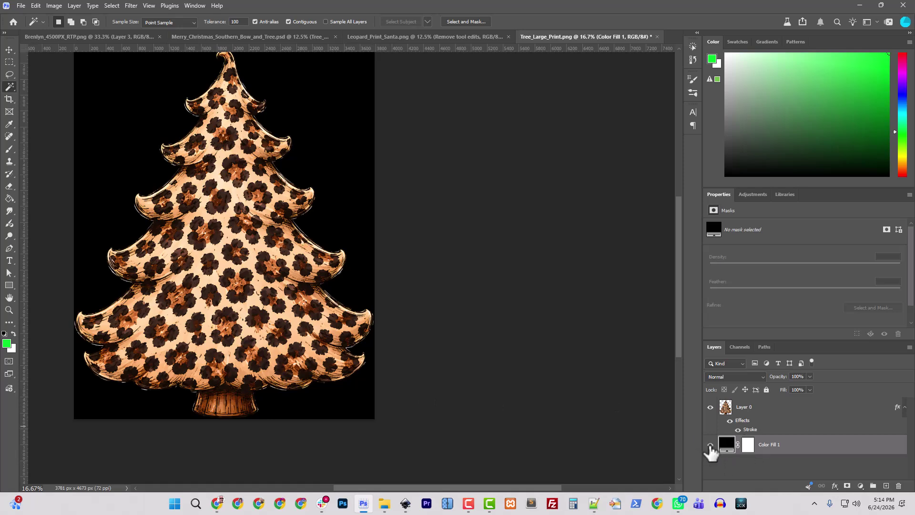
{"action": "key", "text": "Delete"}
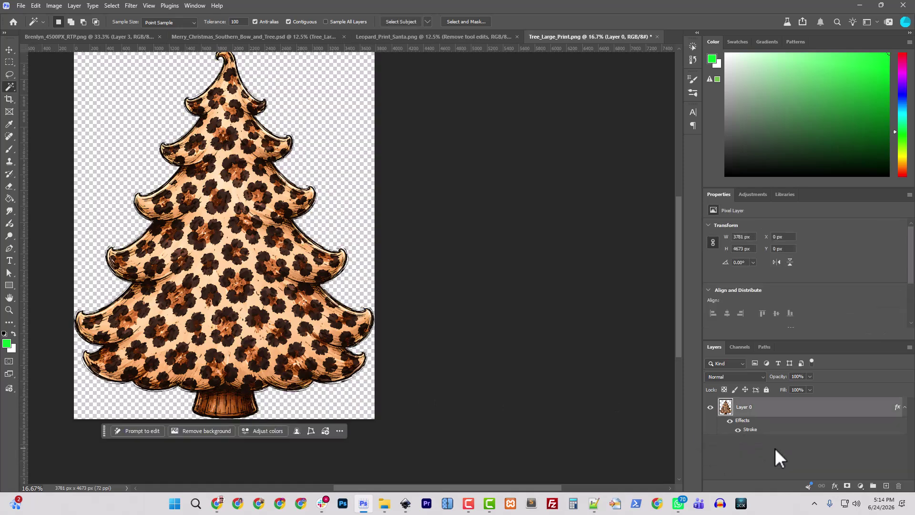
Rasterize the tree layer's style and update the tree in Merry_Christmas_Southern_Bow_and_Tree.psd.
{"action": "right_click", "coordinate": [752, 408]}
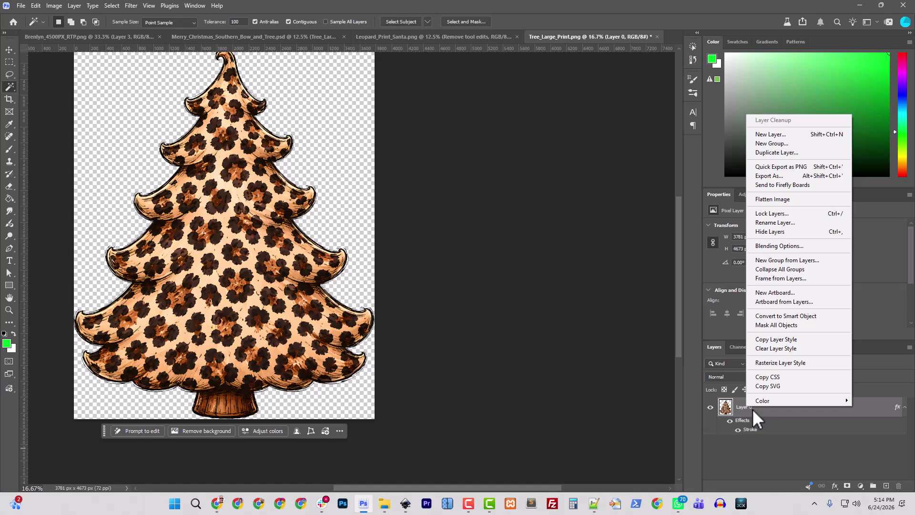
{"action": "left_click", "coordinate": [784, 363]}
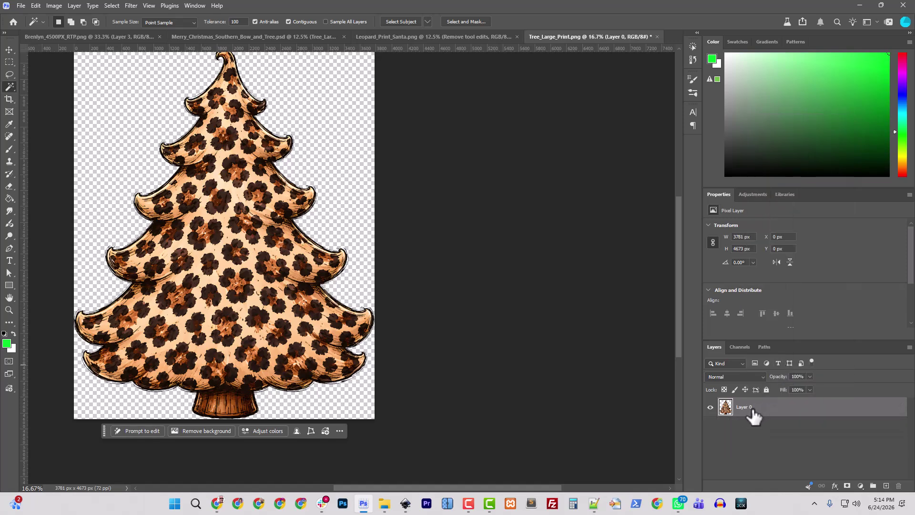
{"action": "left_click_drag", "start_coordinate": [748, 416], "coordinate": [346, 353]}
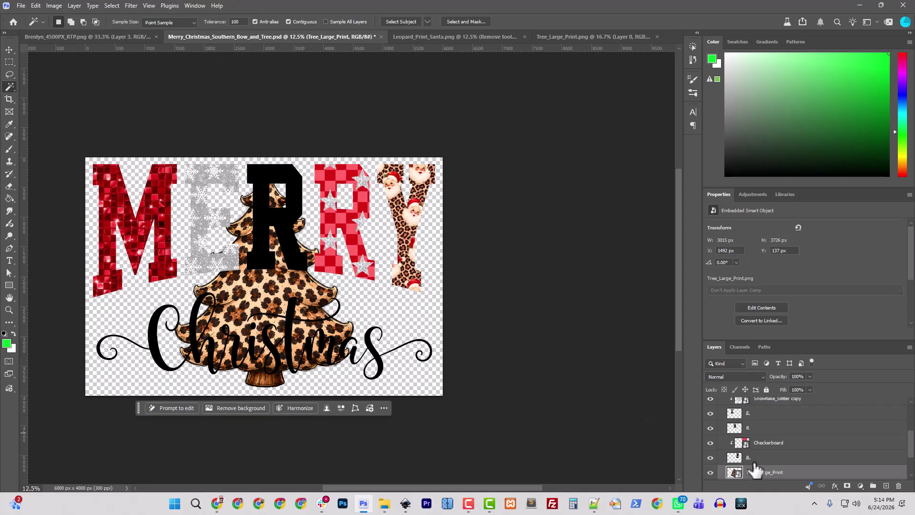
Move the Tree_Large_Print layer up the stack so it sits above the Merry group and below the christmas layer.
{"action": "left_click_drag", "start_coordinate": [761, 477], "coordinate": [753, 424]}
{"action": "key", "text": "ctrl+plus"}
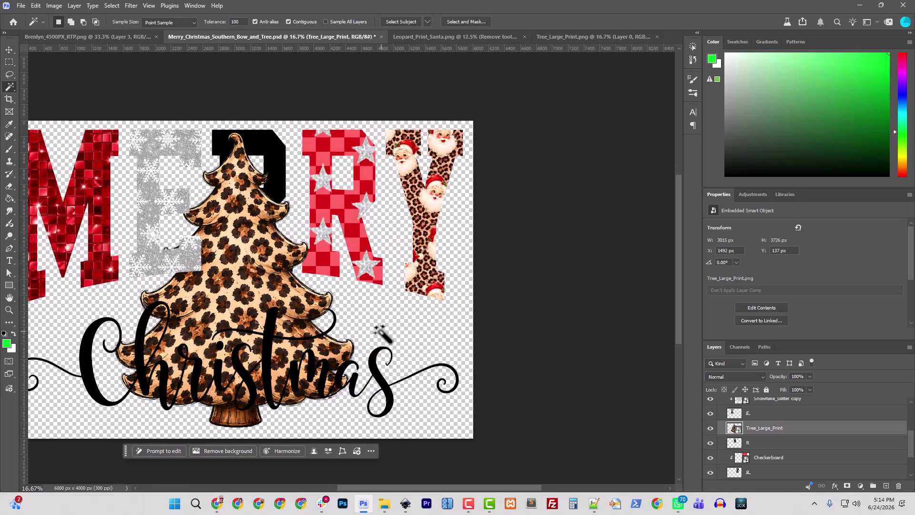
{"action": "scroll", "coordinate": [762, 464], "scroll_direction": "up", "scroll_amount": 3}
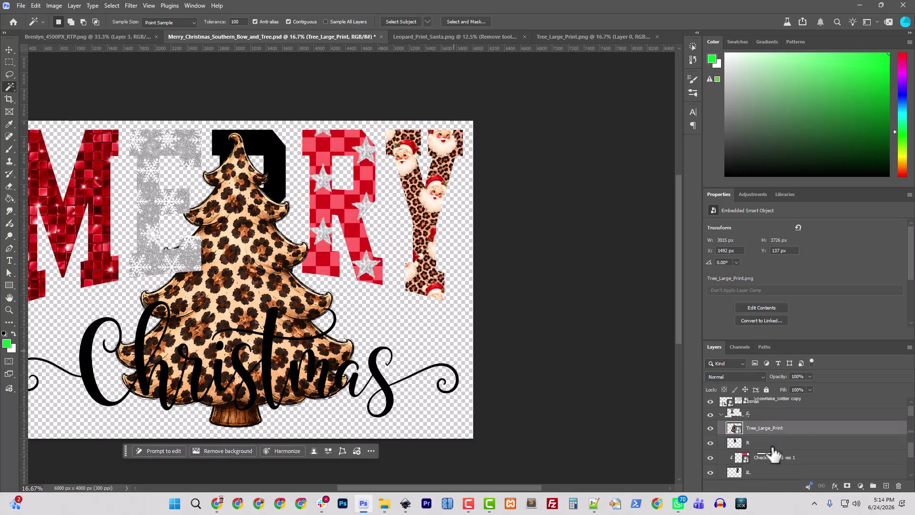
{"action": "left_click_drag", "start_coordinate": [767, 479], "coordinate": [748, 410]}
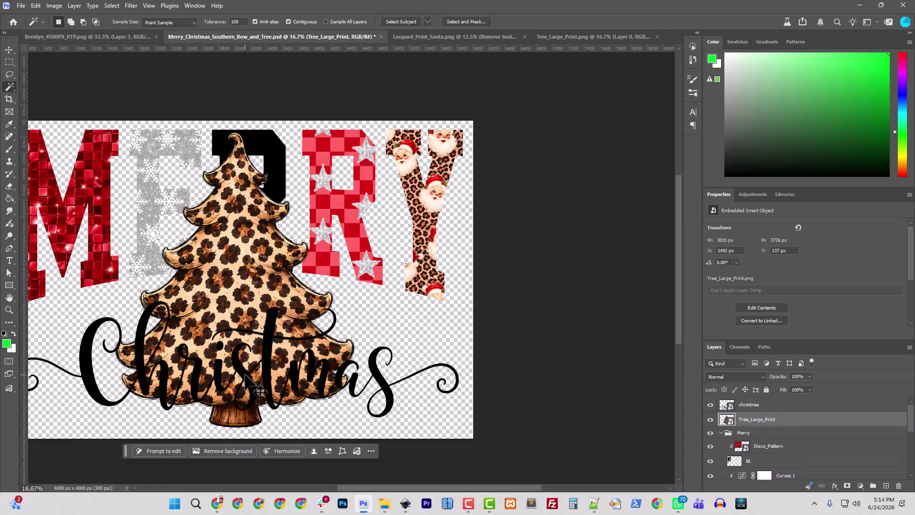
Scale the Tree_Large_Print layer down to about 11.5% and move it up over the black middle letter of Merry.
{"action": "key", "text": "ctrl+t"}
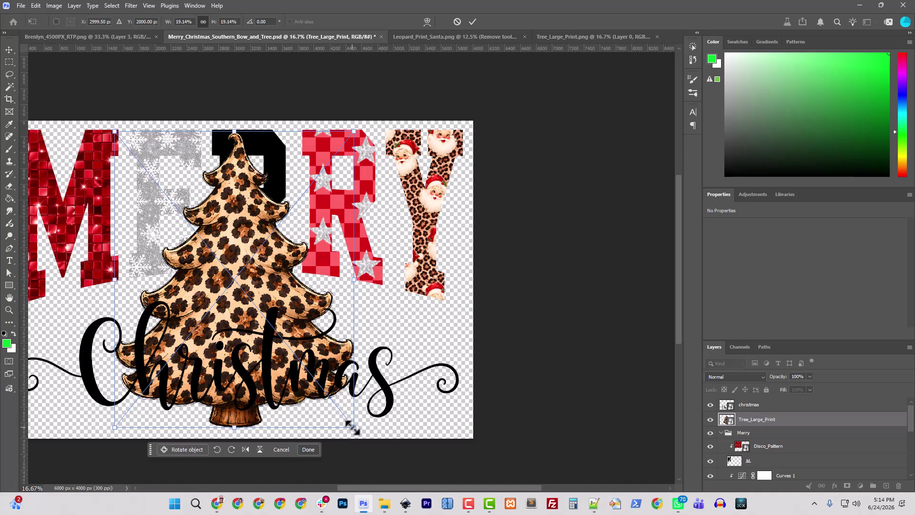
{"action": "left_click_drag", "start_coordinate": [353, 427], "coordinate": [306, 368]}
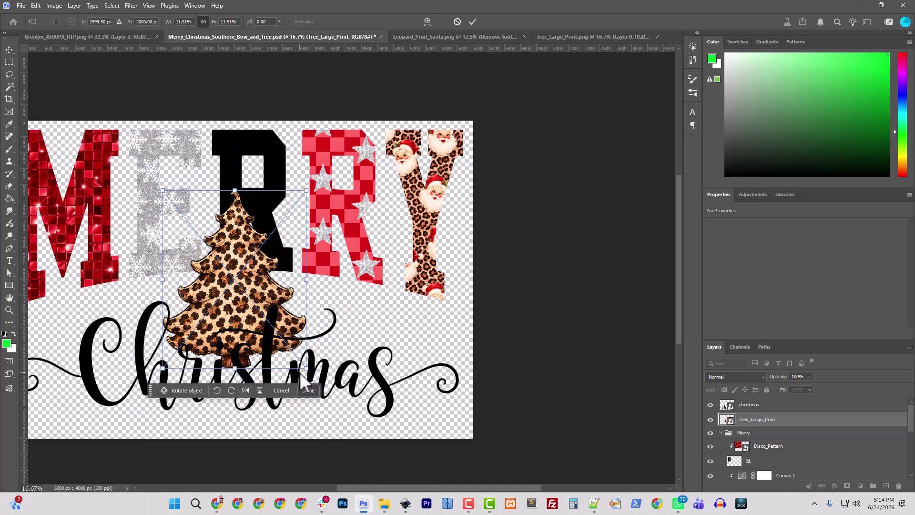
{"action": "left_click_drag", "start_coordinate": [253, 318], "coordinate": [257, 246]}
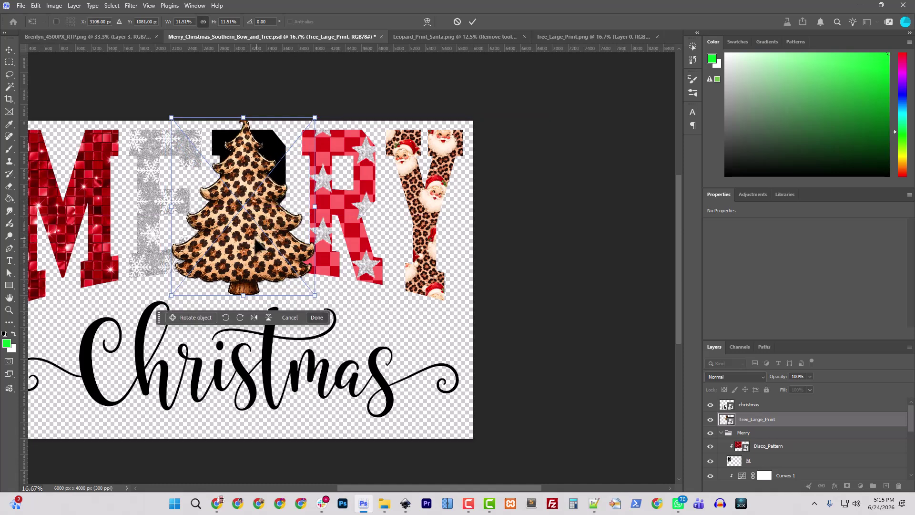
{"action": "key", "text": "Return"}
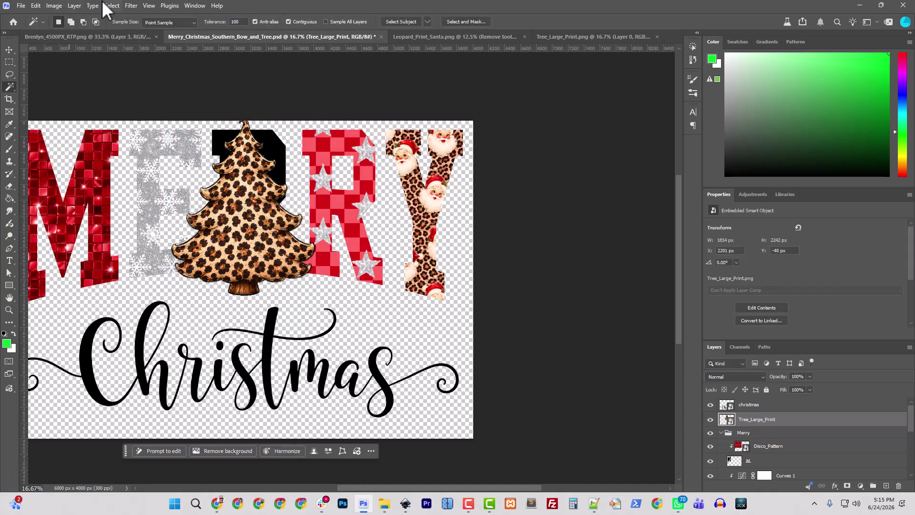
Extend the canvas upward by 500 px, keeping the existing artwork anchored at the bottom center.
{"action": "left_click", "coordinate": [53, 6]}
{"action": "left_click", "coordinate": [77, 96]}
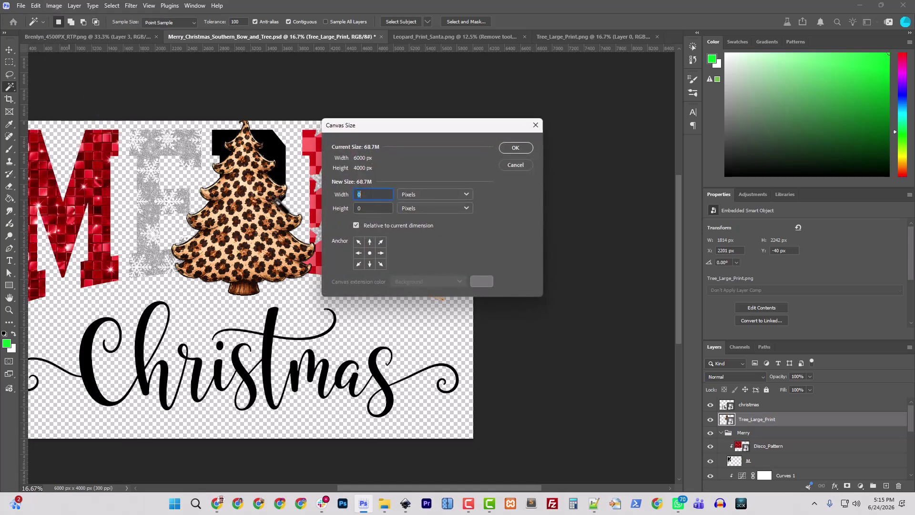
{"action": "left_click", "coordinate": [368, 265]}
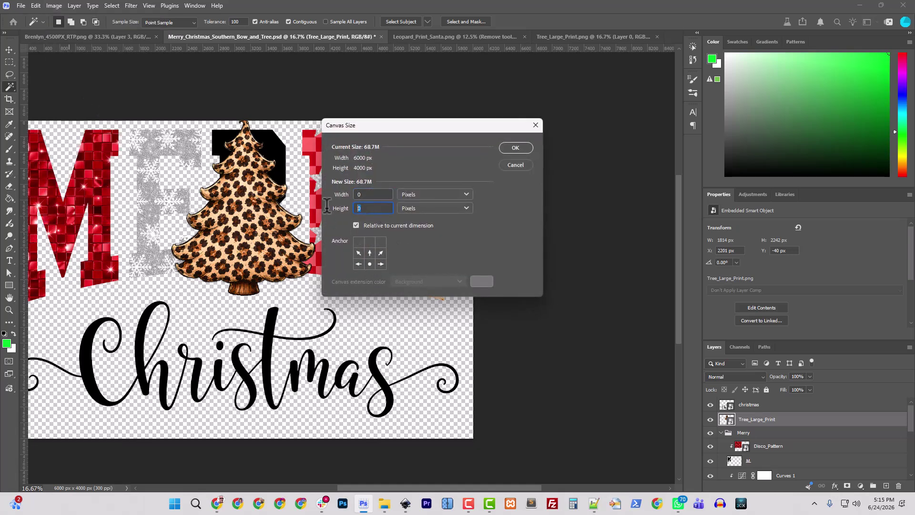
{"action": "key", "text": "Return"}
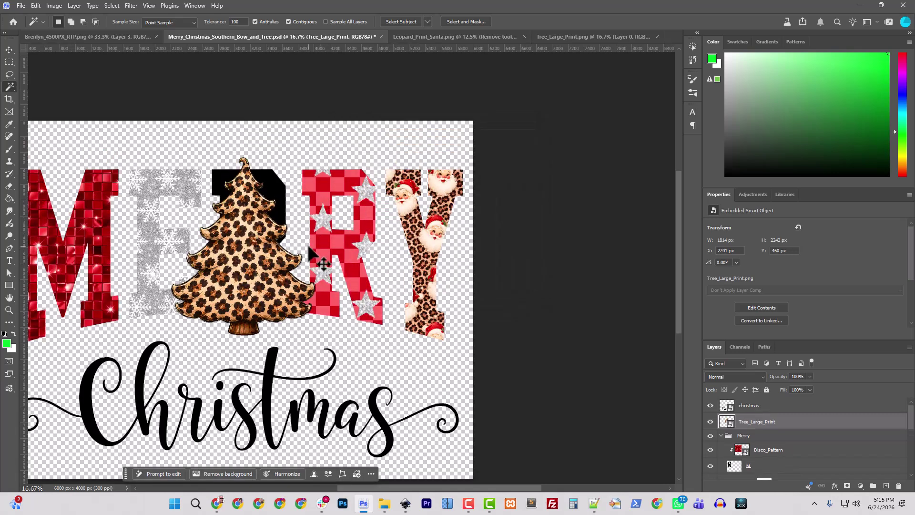
{"action": "key", "text": "ctrl+minus"}
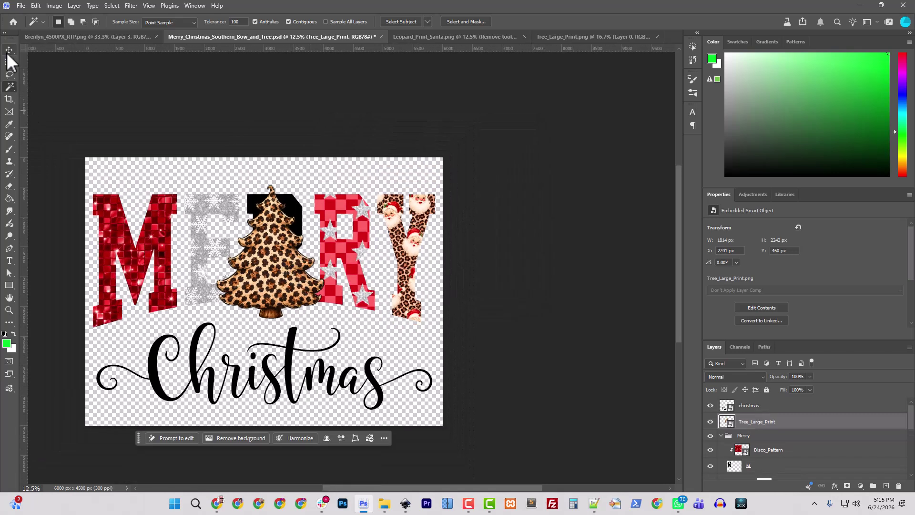
Set layer alignment relative to the canvas and center the tree horizontally on it.
{"action": "left_click", "coordinate": [7, 52]}
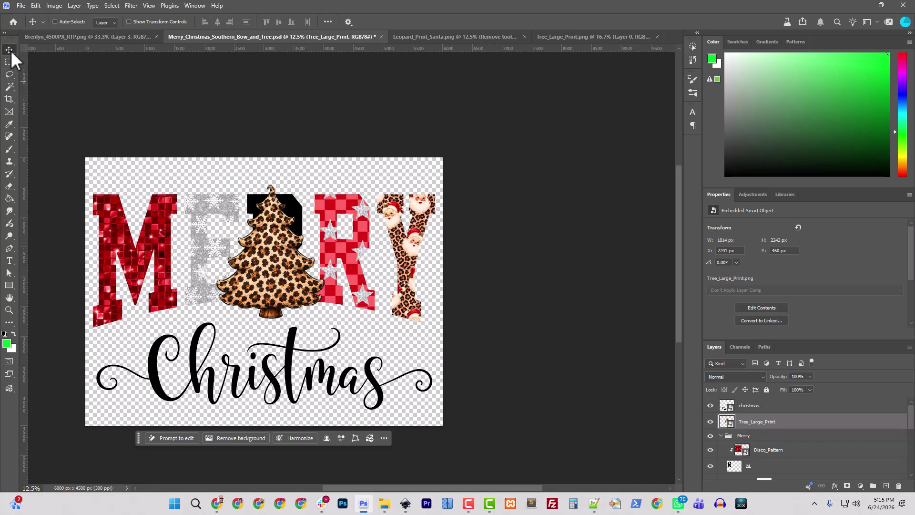
{"action": "left_click", "coordinate": [328, 22]}
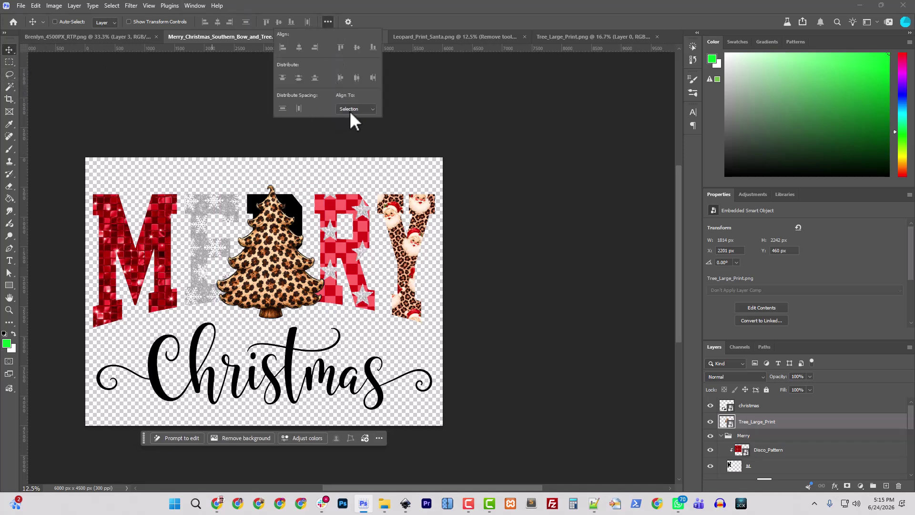
{"action": "left_click", "coordinate": [350, 127]}
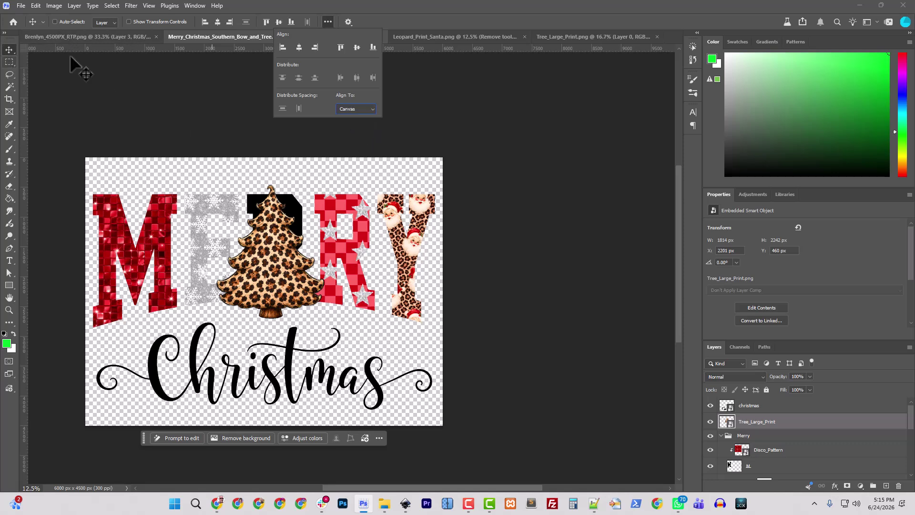
{"action": "left_click", "coordinate": [299, 50]}
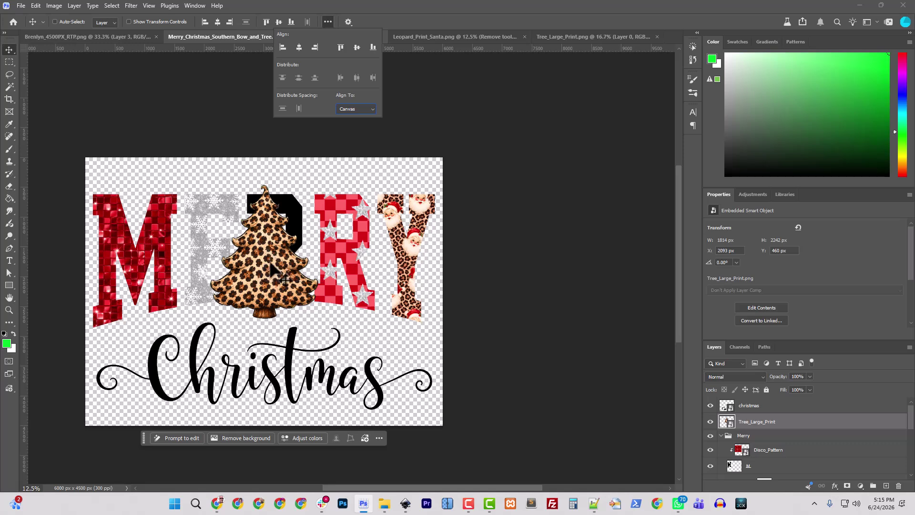
Widen the canvas by 1000 px relative to its current size, with the artwork anchored at the center.
{"action": "left_click", "coordinate": [53, 5]}
{"action": "left_click", "coordinate": [70, 100]}
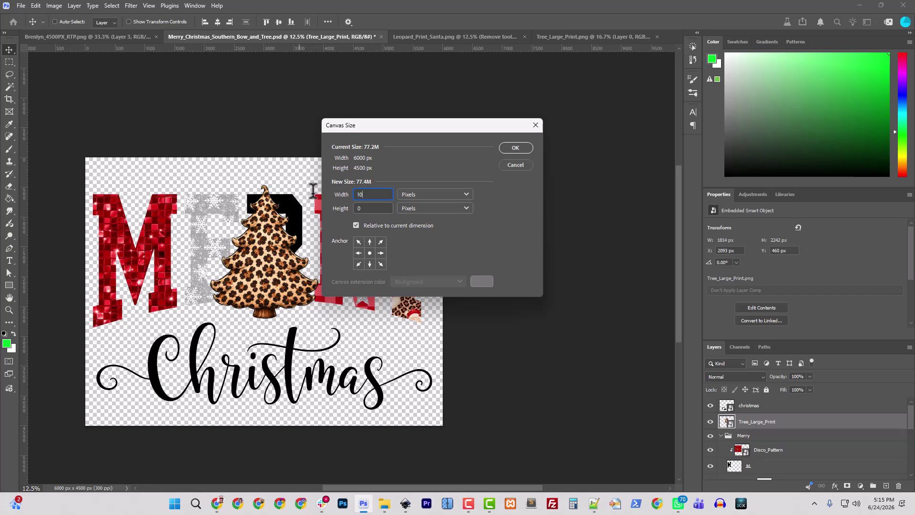
{"action": "type", "text": "1000"}
{"action": "key", "text": "Return"}
Nudge the tree upward slightly and enlarge it about its center to about 12.06%.
{"action": "key", "text": "ctrl+plus"}
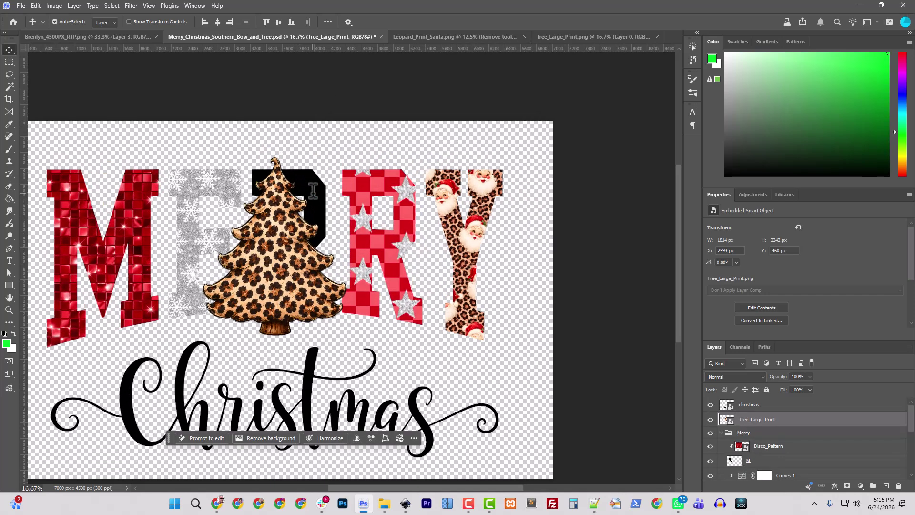
{"action": "key", "text": "ctrl+plus"}
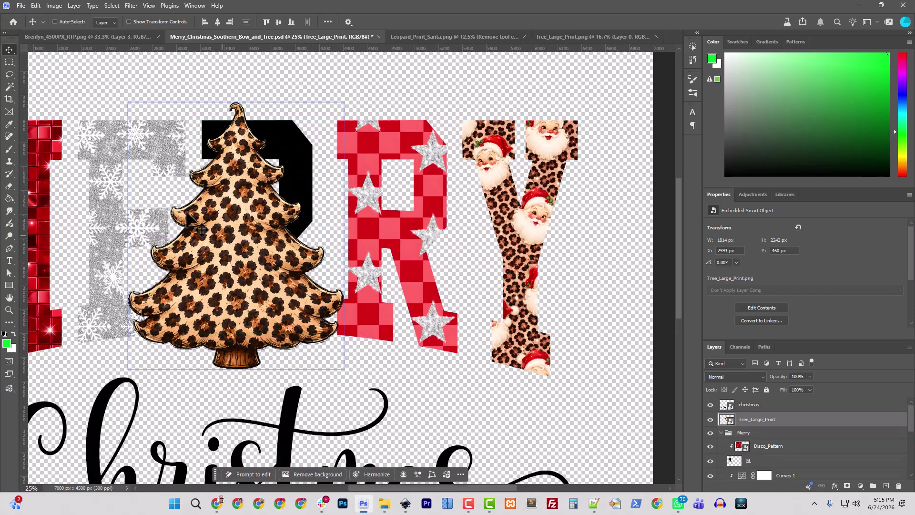
{"action": "left_click_drag", "start_coordinate": [252, 291], "coordinate": [254, 281]}
{"action": "key", "text": "ctrl+t"}
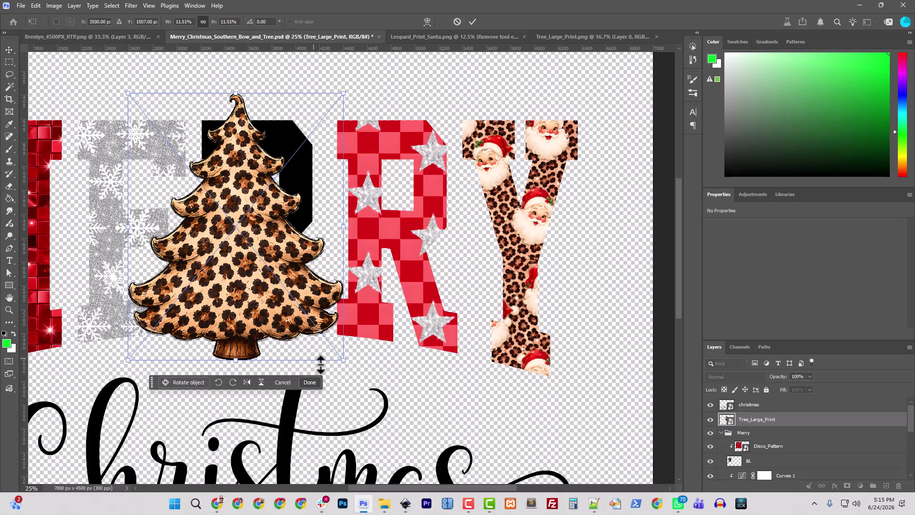
{"action": "mouse_move", "coordinate": [343, 359]}
{"action": "left_mouse_down"}
{"action": "mouse_move", "coordinate": [359, 367]}
{"action": "mouse_move", "coordinate": [348, 365]}
{"action": "left_mouse_up"}
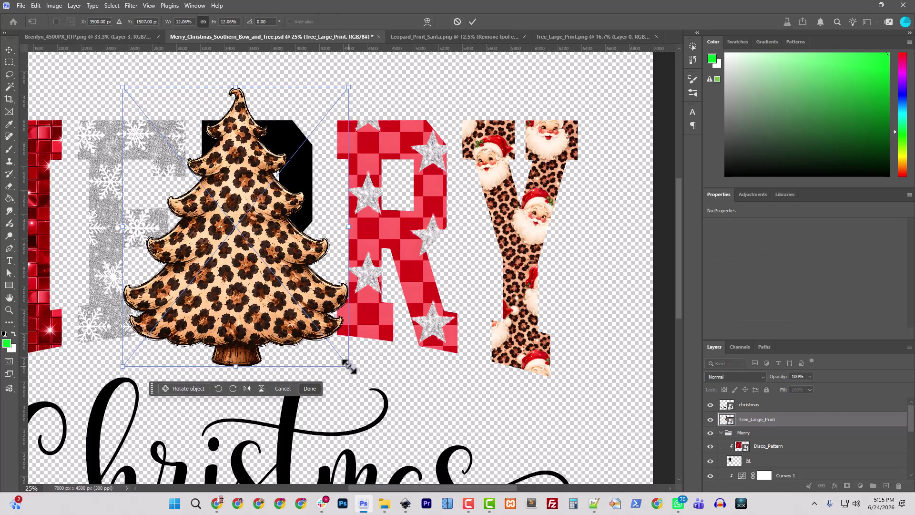
{"action": "key", "text": "Return"}
Group the Disco_Pattern layer with the letter M layer it is clipped to, and name the group M.
{"action": "scroll", "coordinate": [349, 366], "scroll_direction": "down", "scroll_amount": 2}
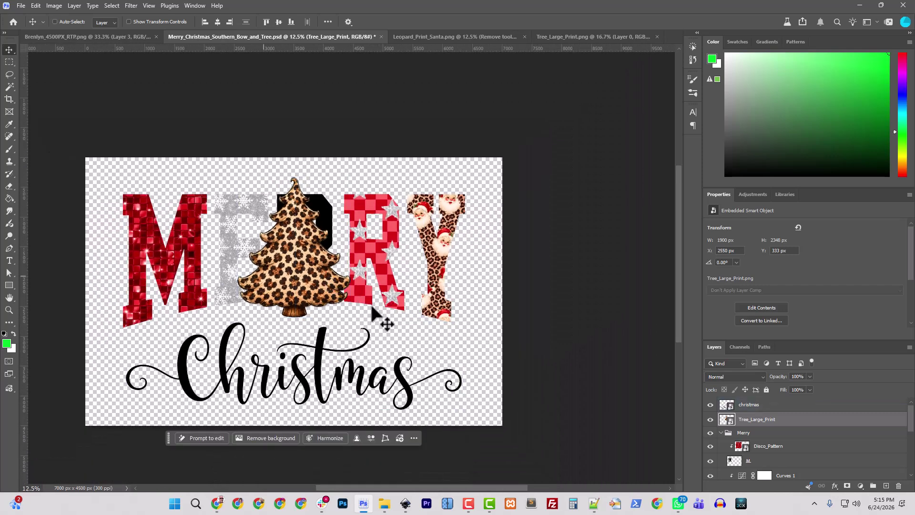
{"action": "scroll", "coordinate": [761, 450], "scroll_direction": "down", "scroll_amount": 2}
{"action": "scroll", "coordinate": [760, 450], "scroll_direction": "up", "scroll_amount": 3}
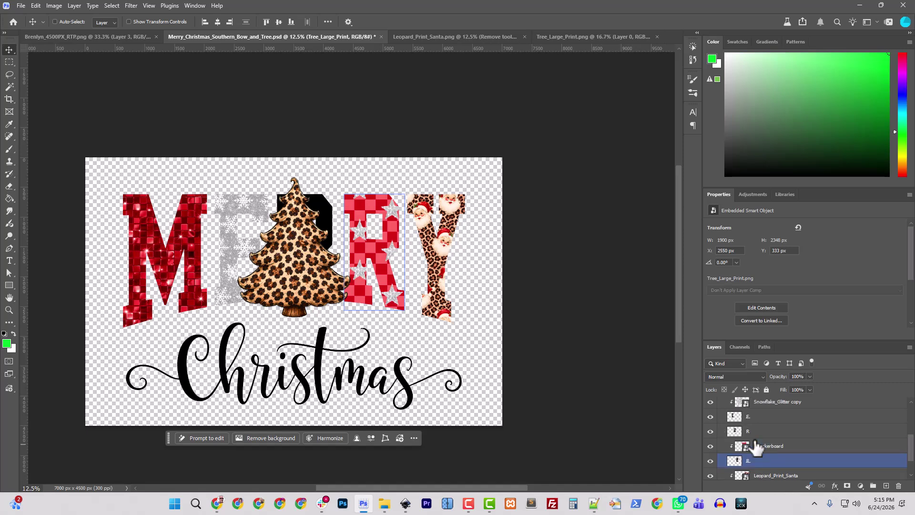
{"action": "left_click", "coordinate": [756, 448]}
{"action": "left_click", "coordinate": [752, 405]}
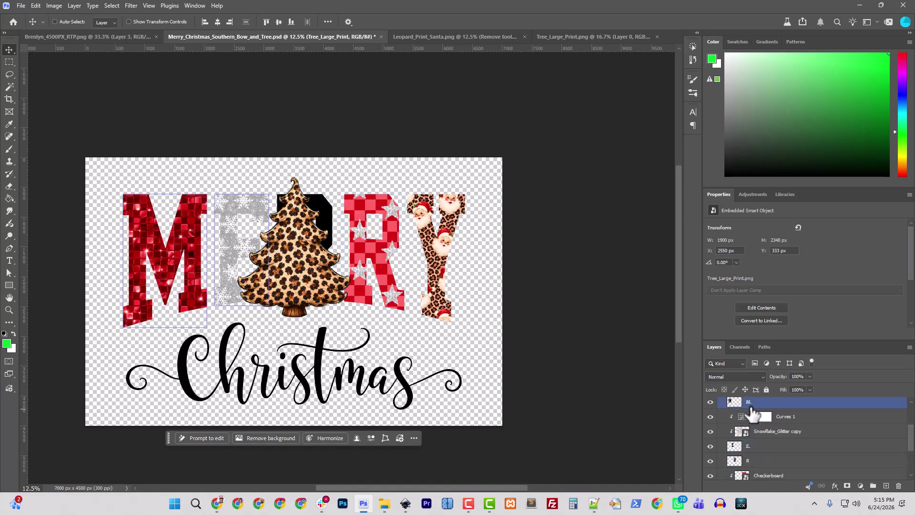
{"action": "scroll", "coordinate": [751, 407], "scroll_direction": "up", "scroll_amount": 2}
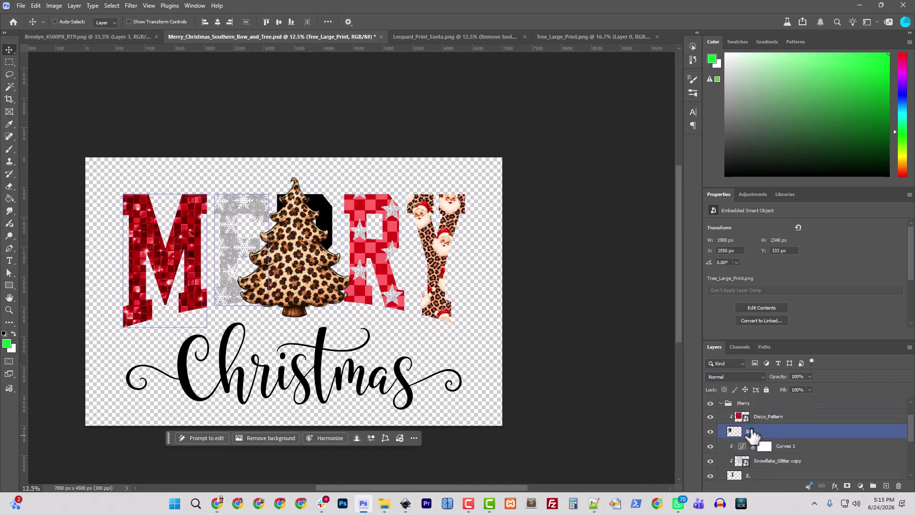
{"action": "left_click", "coordinate": [770, 418]}
{"action": "left_click", "coordinate": [769, 418], "text": "ctrl"}
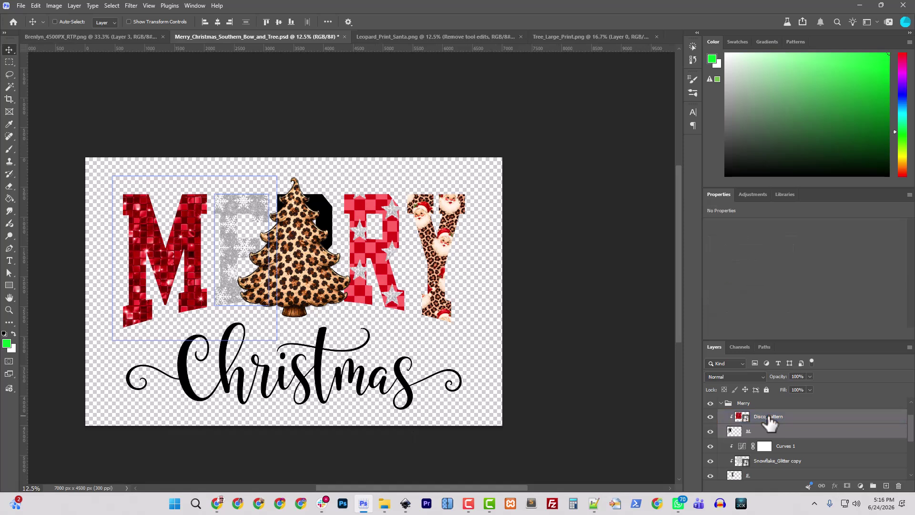
{"action": "key", "text": "ctrl+g"}
{"action": "double_click", "coordinate": [753, 415]}
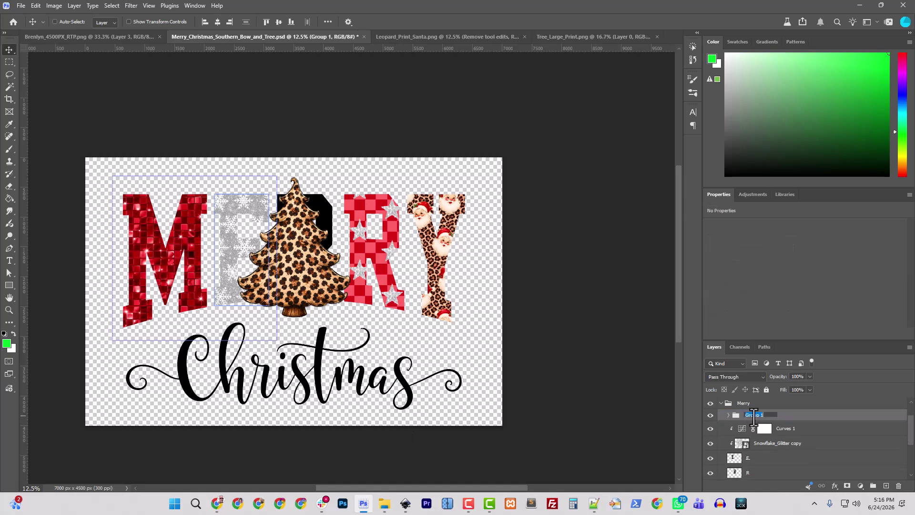
{"action": "type", "text": "M"}
{"action": "key", "text": "Return"}
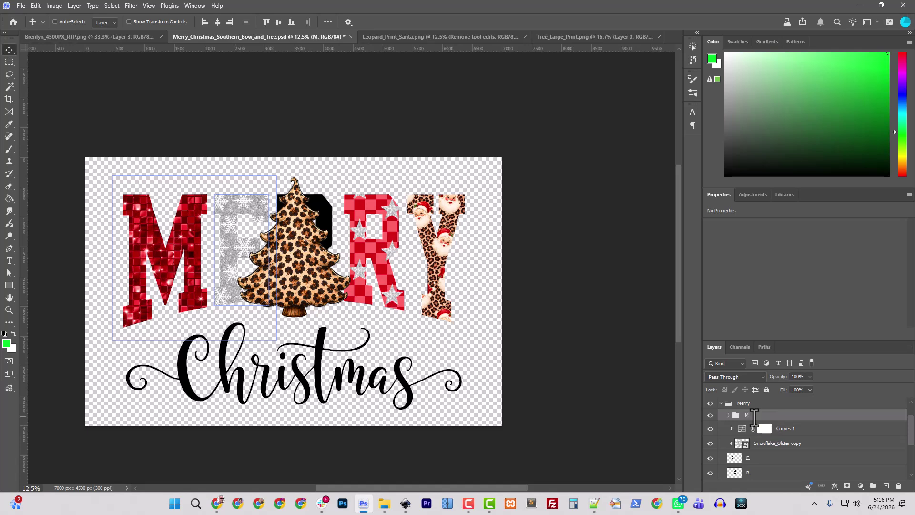
Group the Curves 1, Snowflake_Glitter copy and letter E layers, and name the group E.
{"action": "left_click", "coordinate": [770, 442]}
{"action": "left_click", "coordinate": [758, 458]}
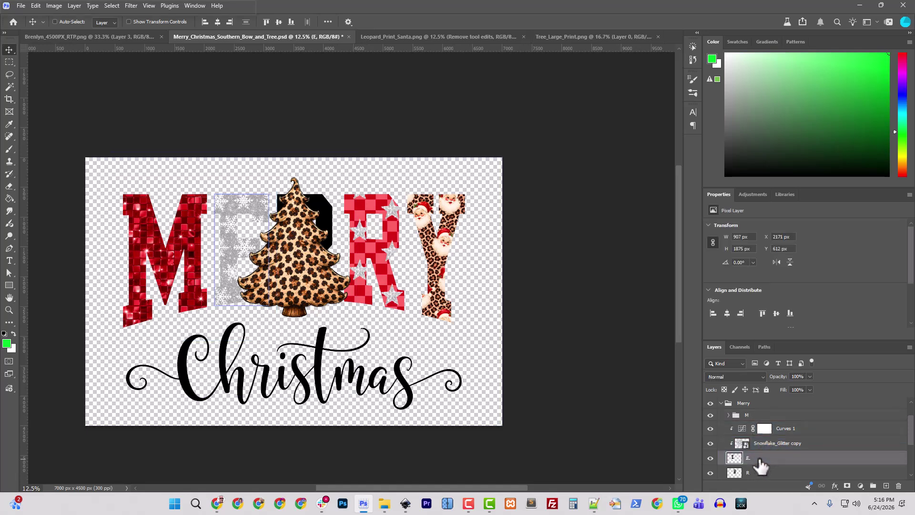
{"action": "left_click", "coordinate": [786, 428]}
{"action": "left_click", "coordinate": [787, 431], "text": "ctrl"}
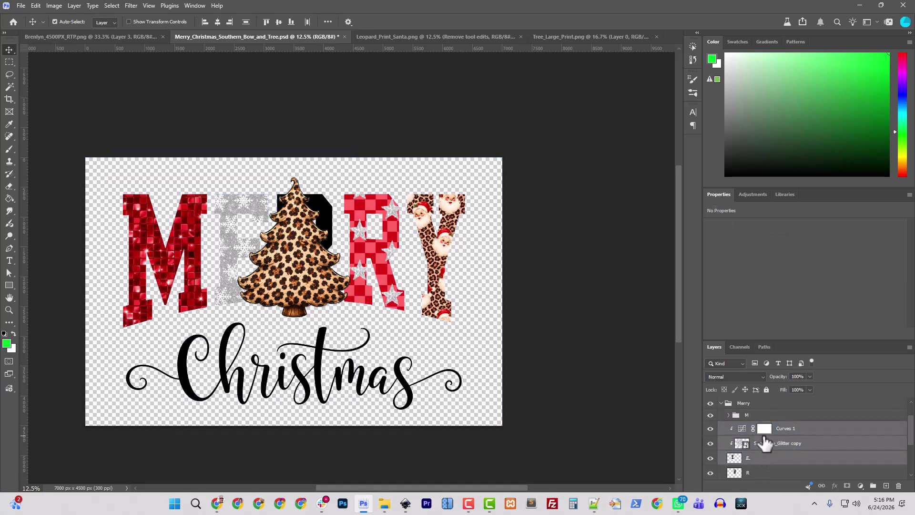
{"action": "key", "text": "ctrl+g"}
{"action": "double_click", "coordinate": [753, 427]}
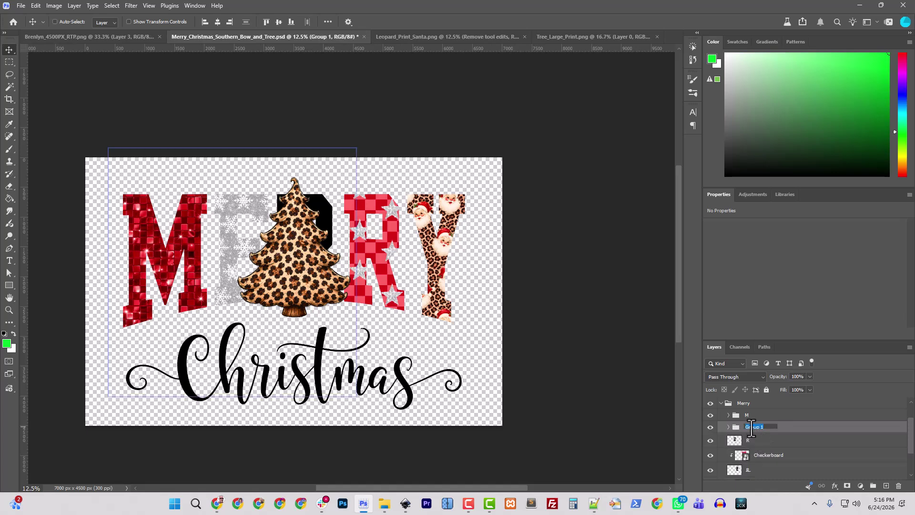
{"action": "type", "text": "E"}
{"action": "key", "text": "Return"}
Group the Checkerboard layer with the letter R layer it is clipped to, and name the group R.
{"action": "left_click", "coordinate": [750, 453]}
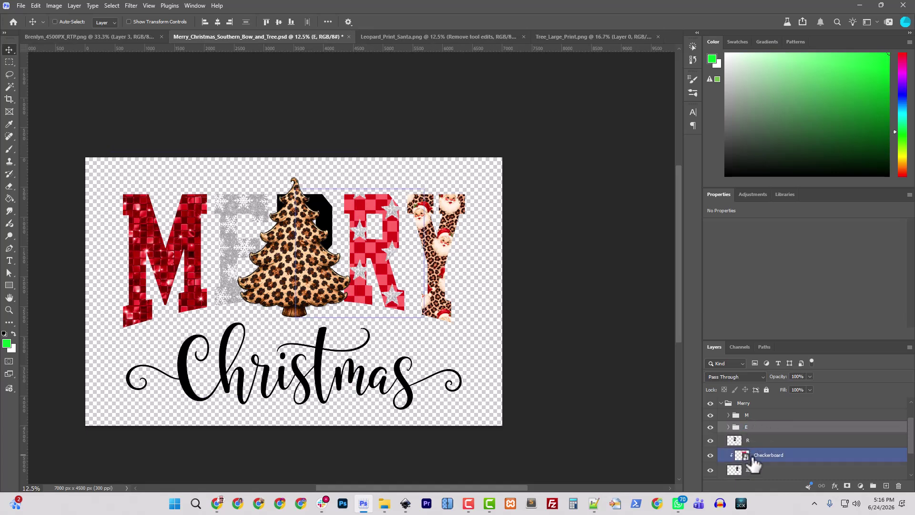
{"action": "left_click", "coordinate": [752, 470]}
{"action": "left_click", "coordinate": [756, 469], "text": "ctrl"}
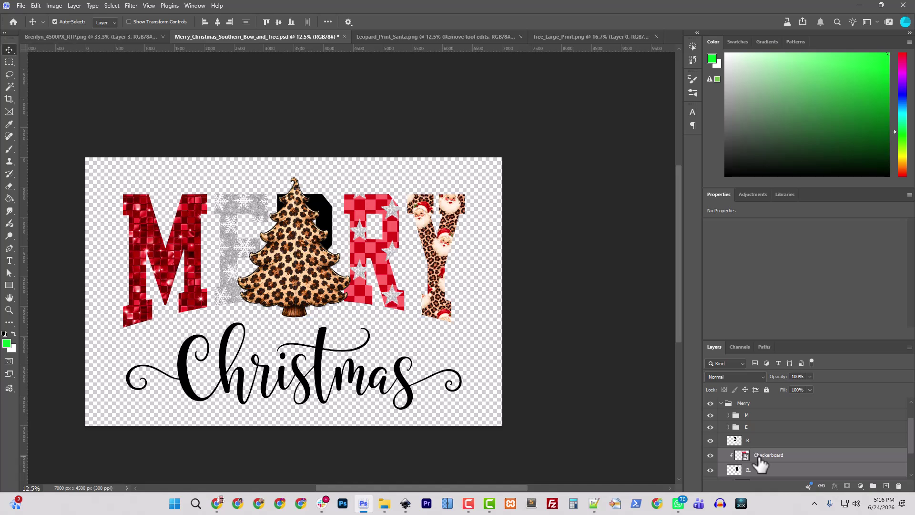
{"action": "key", "text": "ctrl+g"}
{"action": "double_click", "coordinate": [756, 454]}
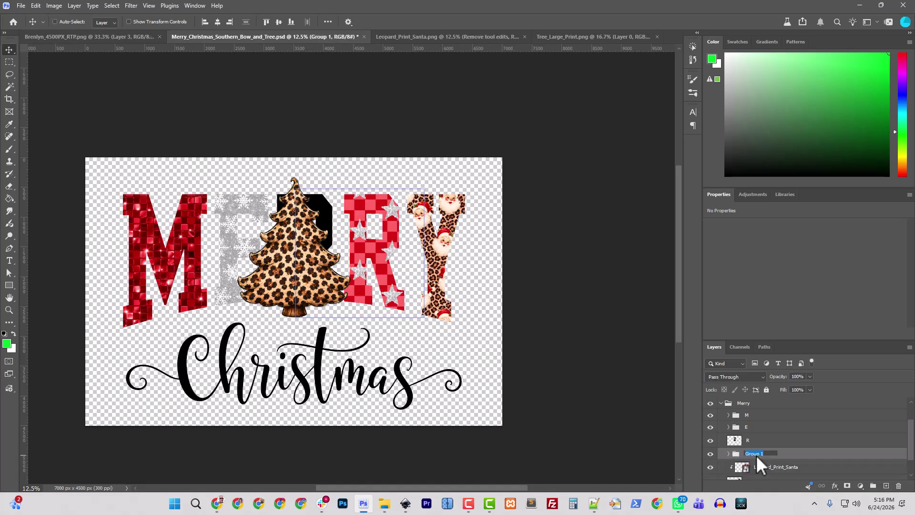
{"action": "type", "text": "R"}
{"action": "key", "text": "Return"}
Group the Leopard_Print_Santa layer with the letter Y layer, and name the group Y.
{"action": "scroll", "coordinate": [755, 454], "scroll_direction": "down", "scroll_amount": 1}
{"action": "left_click", "coordinate": [757, 458]}
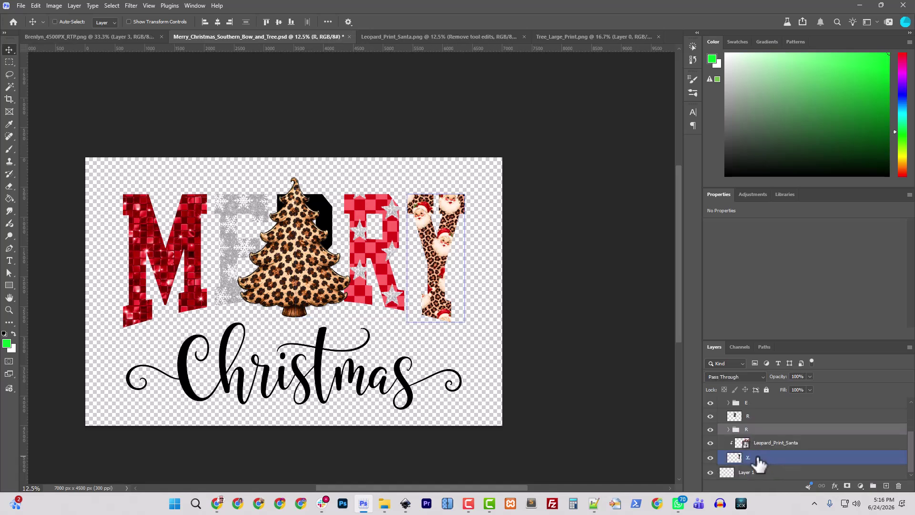
{"action": "left_click", "coordinate": [757, 453], "text": "ctrl"}
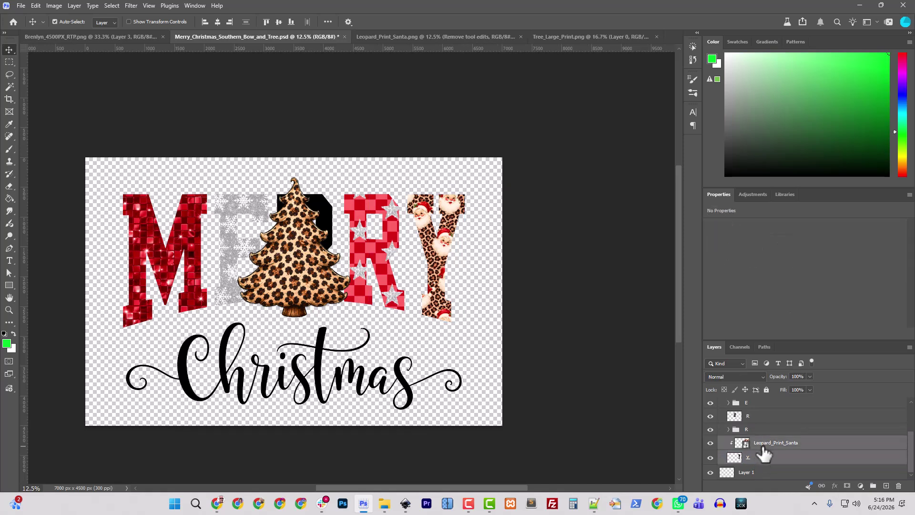
{"action": "key", "text": "ctrl+g"}
{"action": "left_click", "coordinate": [750, 458]}
{"action": "double_click", "coordinate": [751, 459]}
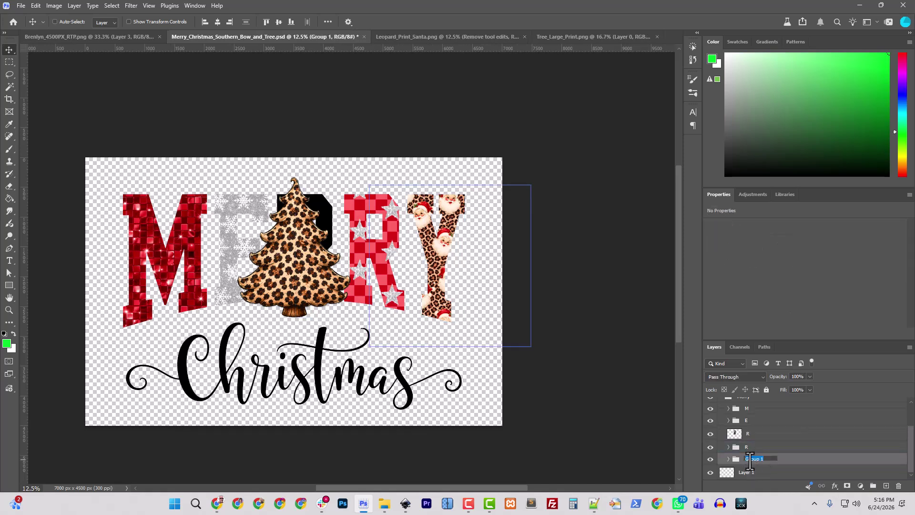
{"action": "key", "text": "Return"}
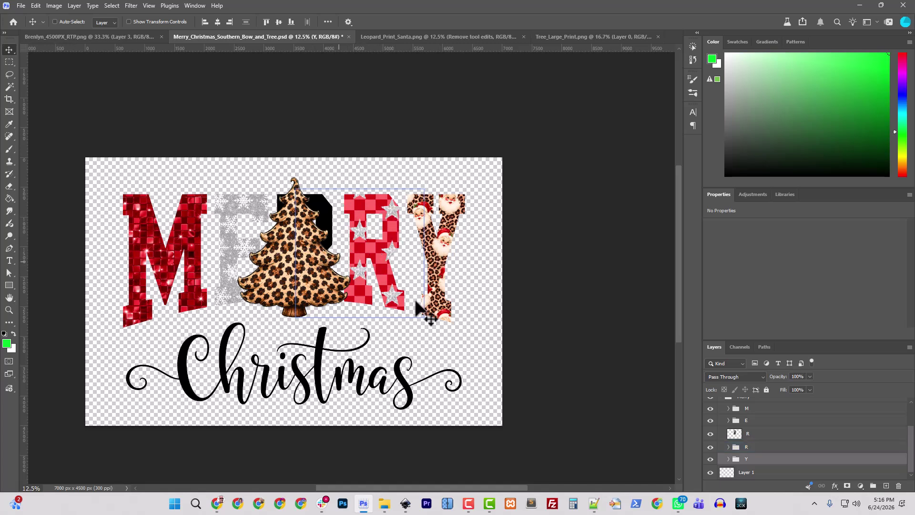
Nudge the M group slightly left and down, away from the letter E.
{"action": "left_click", "coordinate": [758, 447]}
{"action": "left_click", "coordinate": [744, 408]}
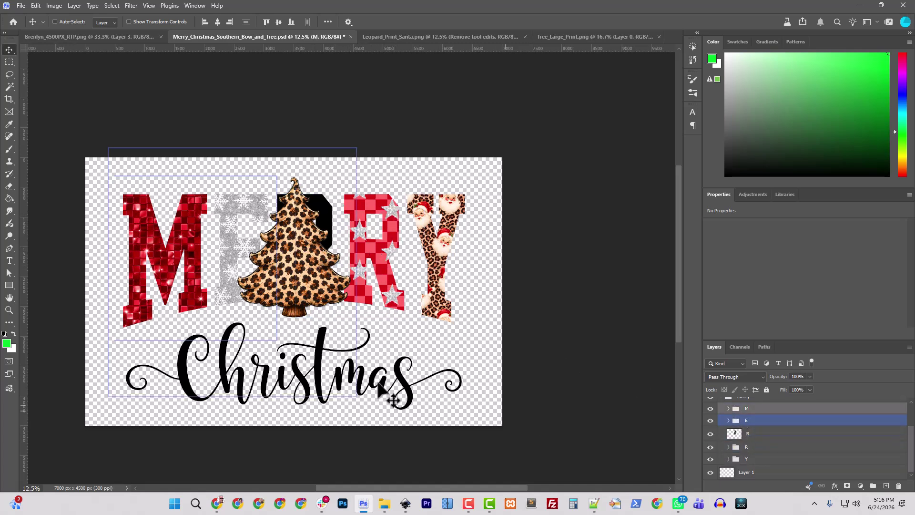
{"action": "left_click", "coordinate": [328, 224], "text": "ctrl"}
{"action": "left_click", "coordinate": [295, 270], "text": "ctrl"}
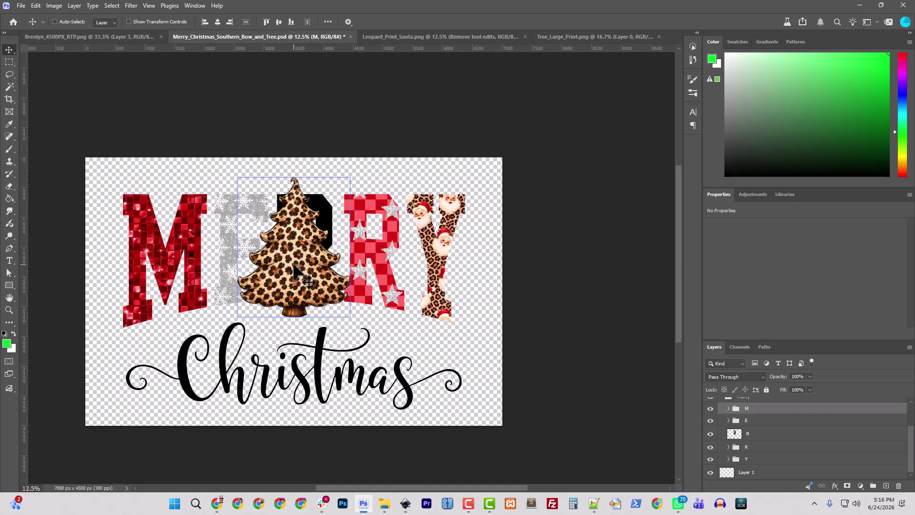
{"action": "key", "text": "shift+Left"}
{"action": "key", "text": "shift+Left"}
{"action": "key", "text": "shift+Left"}
{"action": "key", "text": "shift+Left"}
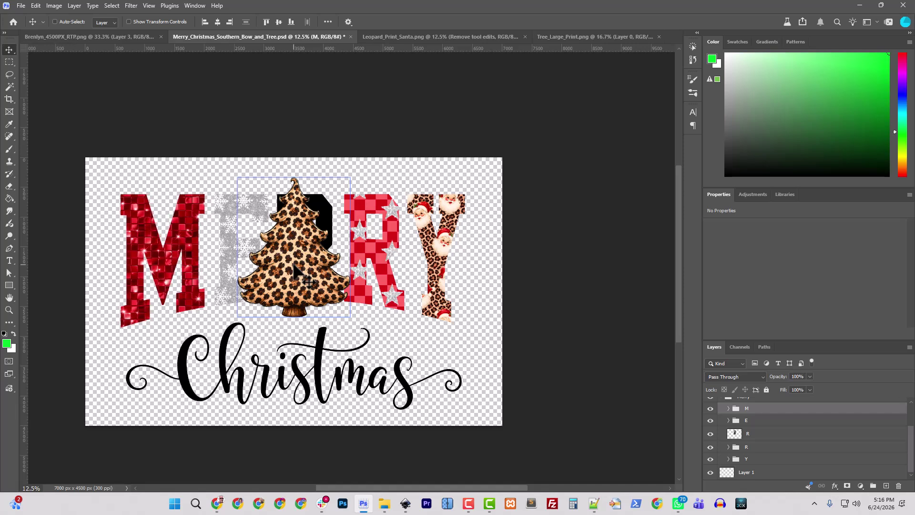
{"action": "key", "text": "shift+Left"}
{"action": "key", "text": "shift+Left"}
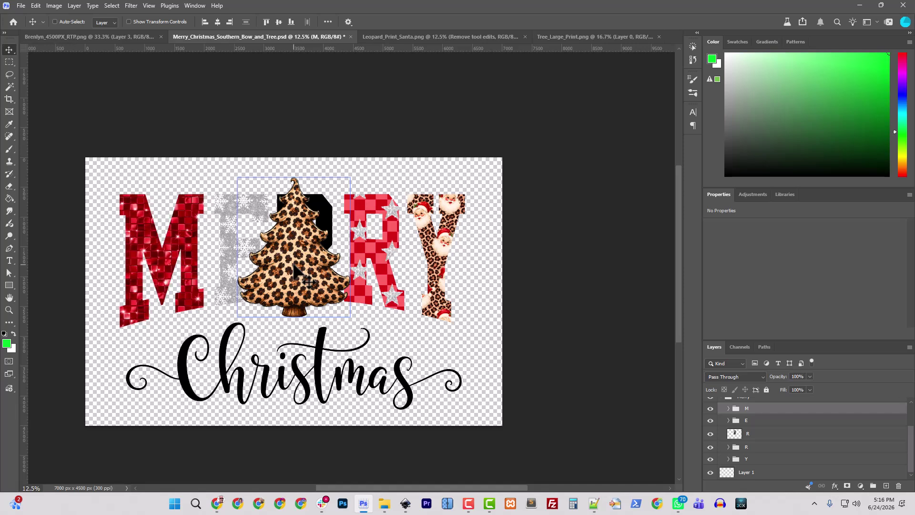
{"action": "key", "text": "shift+Down"}
{"action": "key", "text": "shift+Down"}
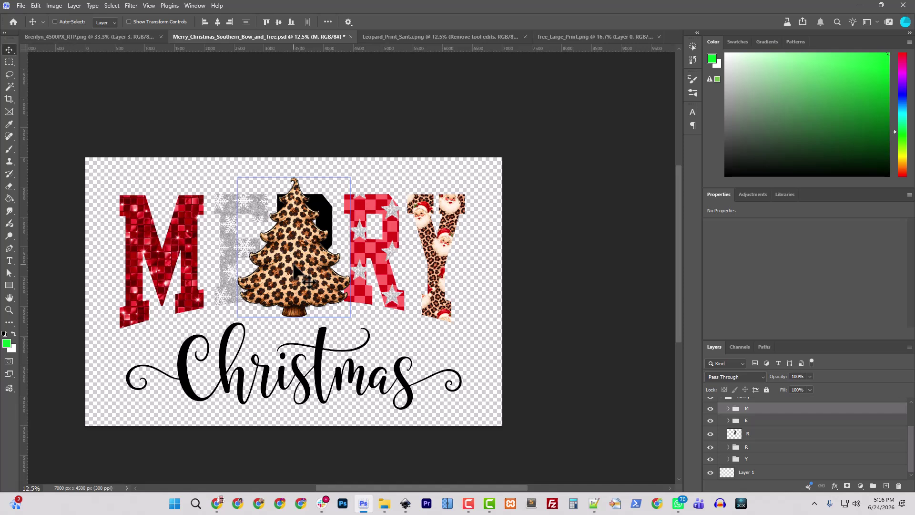
{"action": "key", "text": "shift+Down"}
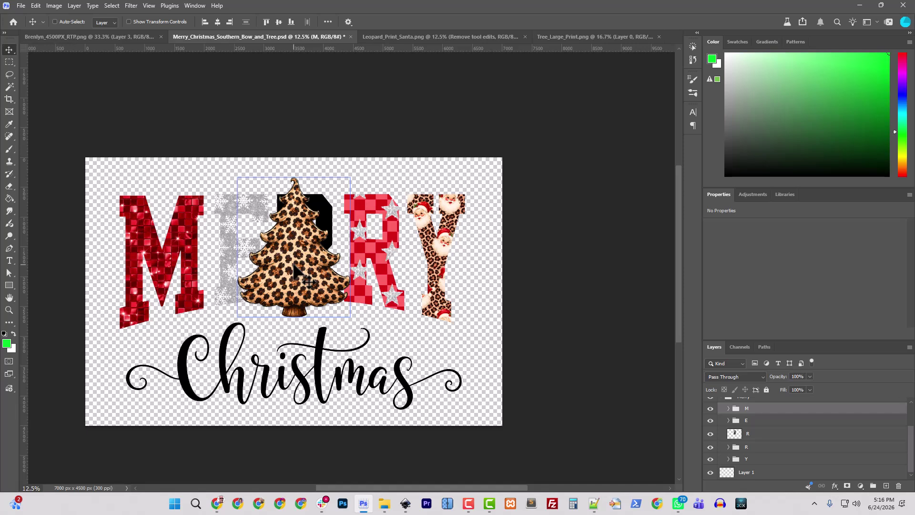
Nudge the E group slightly left and down to follow the letter M.
{"action": "left_click", "coordinate": [751, 420]}
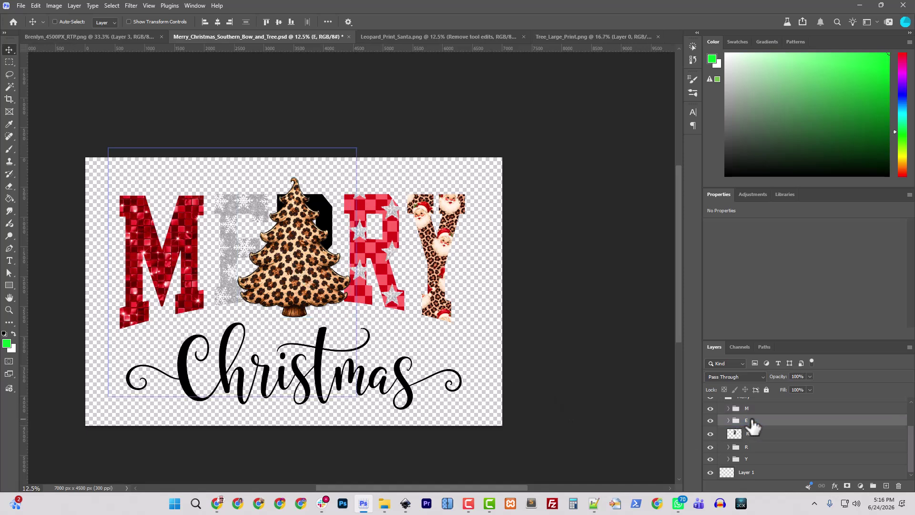
{"action": "key", "text": "shift+Left"}
{"action": "key", "text": "shift+Left"}
{"action": "key", "text": "shift+Left"}
{"action": "key", "text": "shift+Left"}
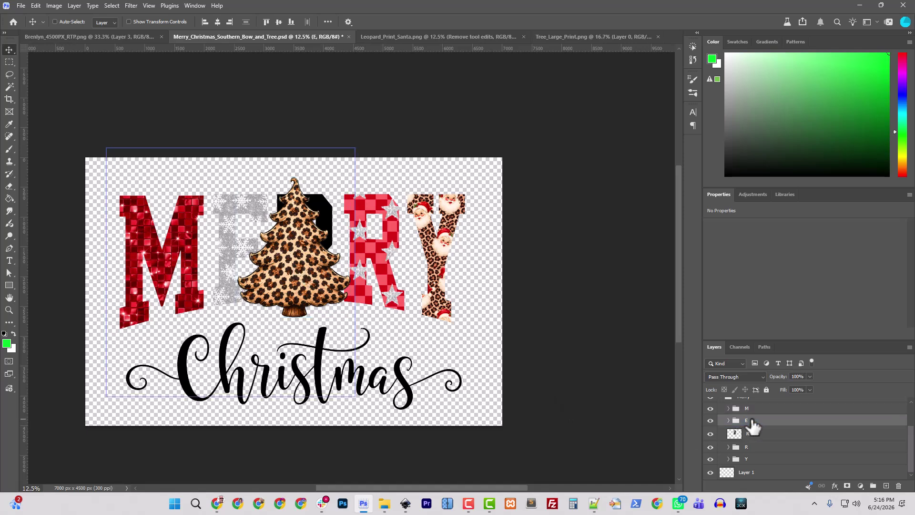
{"action": "key", "text": "shift+Down"}
{"action": "key", "text": "shift+Down"}
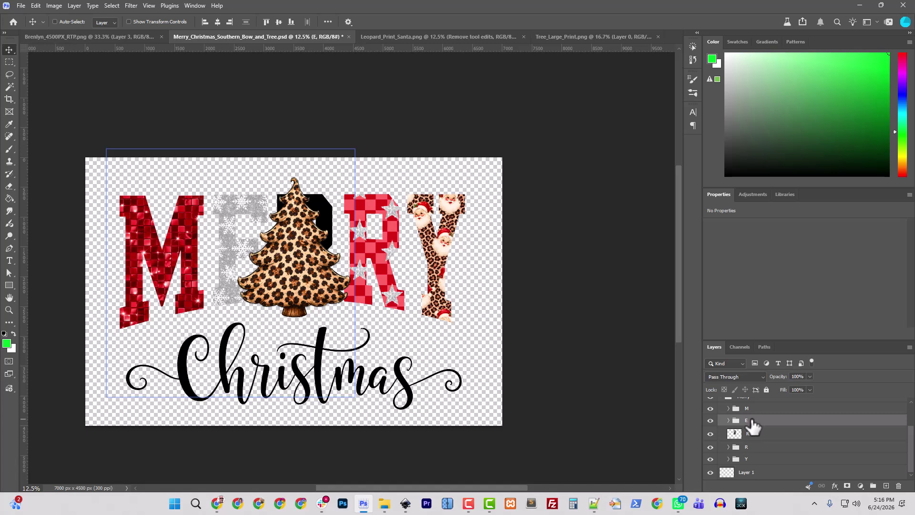
{"action": "key", "text": "shift+Down"}
{"action": "key", "text": "shift+Down"}
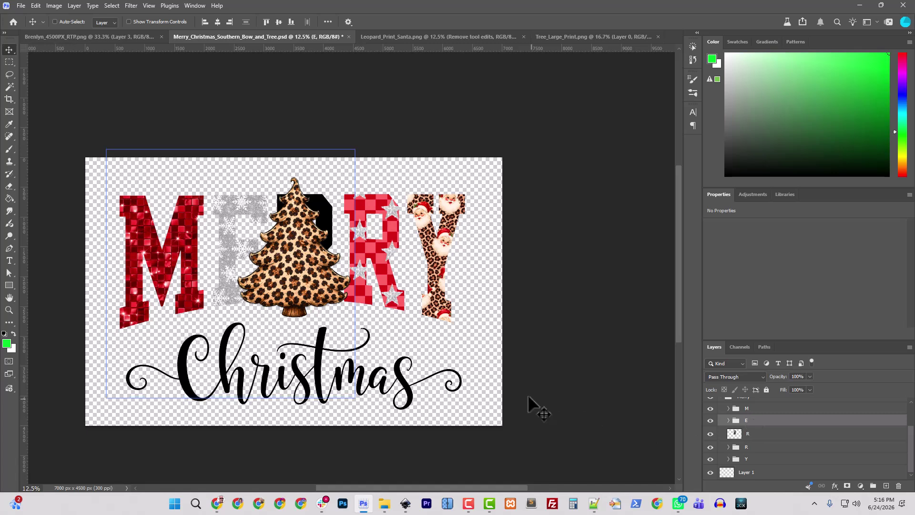
Select the checkered R group together with the Y group and nudge both slightly left.
{"action": "left_click", "coordinate": [750, 448]}
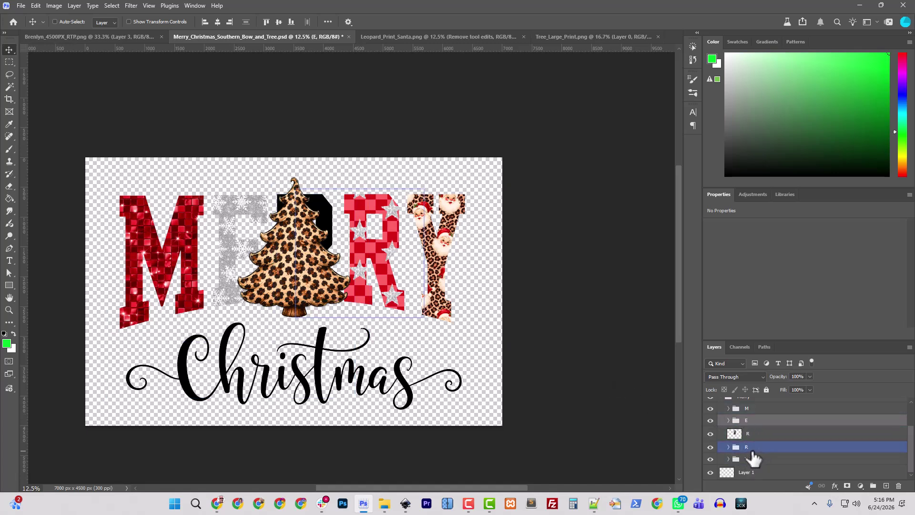
{"action": "left_click", "coordinate": [752, 450], "text": "ctrl"}
{"action": "left_click", "coordinate": [752, 459], "text": "ctrl"}
{"action": "left_click", "coordinate": [752, 461], "text": "ctrl"}
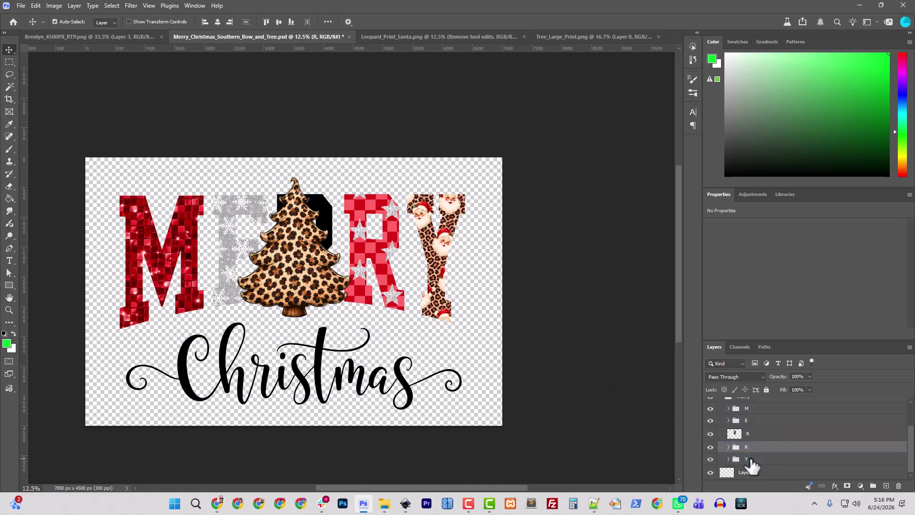
{"action": "left_click", "coordinate": [751, 461], "text": "ctrl"}
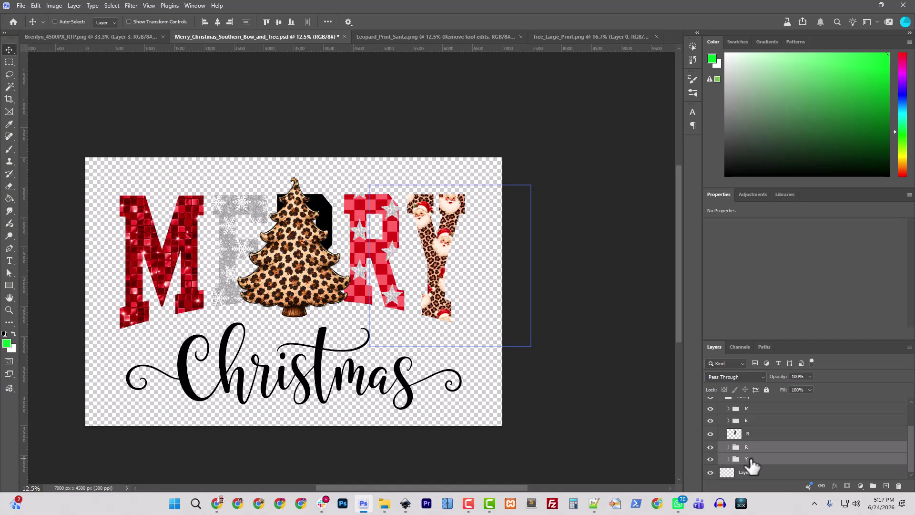
{"action": "key", "text": "shift+Left"}
{"action": "key", "text": "shift+Left"}
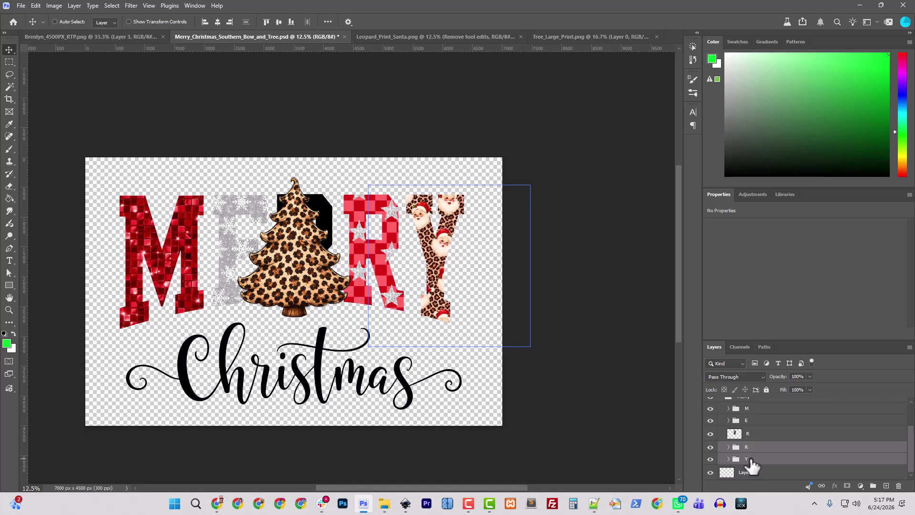
Nudge the Y group and the checkered R group slightly right, one after the other.
{"action": "key", "text": "ctrl+plus"}
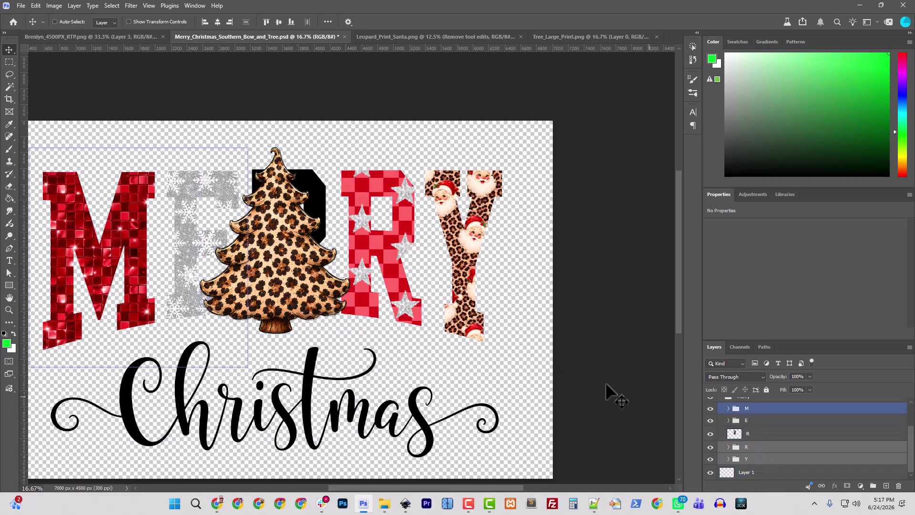
{"action": "left_click", "coordinate": [761, 472]}
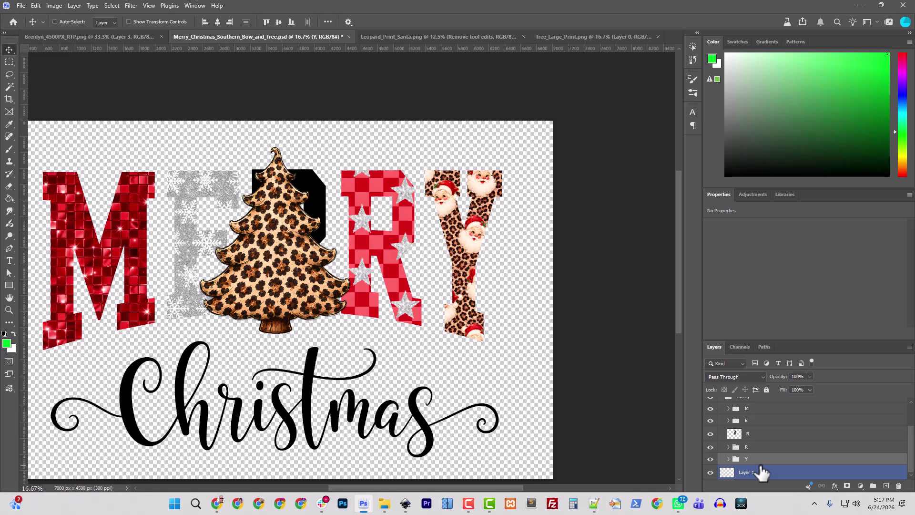
{"action": "key", "text": "shift+Right"}
{"action": "key", "text": "shift+Down"}
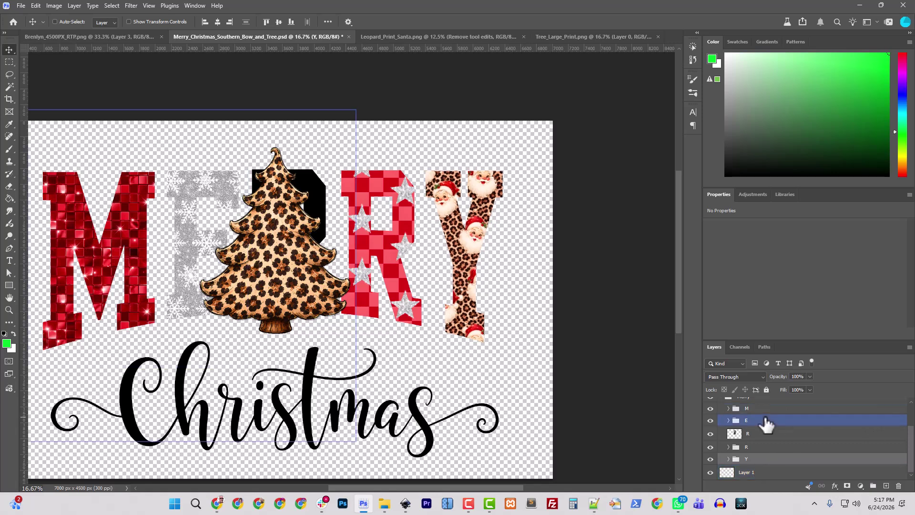
{"action": "left_click", "coordinate": [755, 448]}
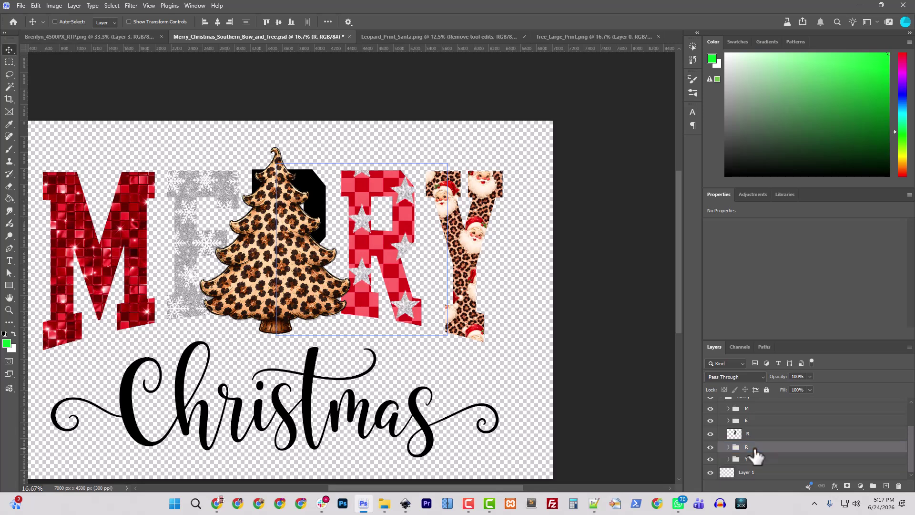
{"action": "key", "text": "shift+Right"}
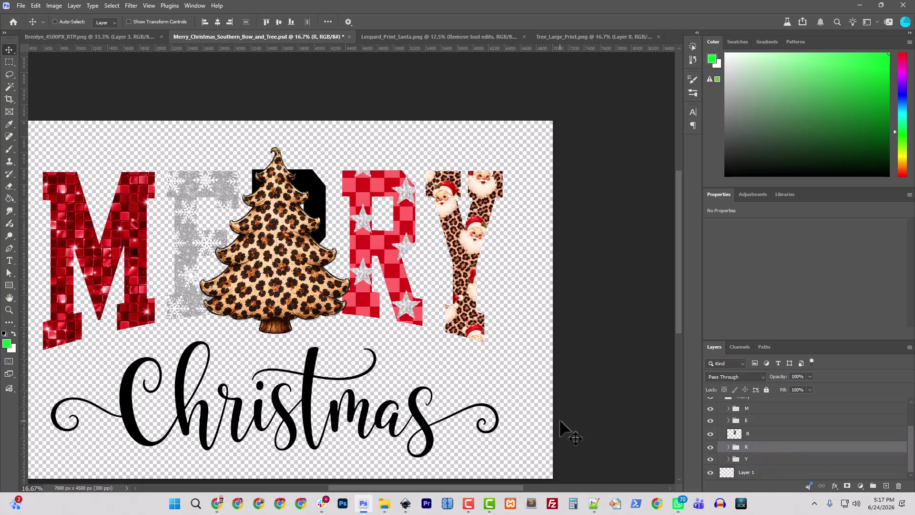
Select the M, E, R and Y groups and align their top edges relative to the Selection instead of the canvas.
{"action": "left_click", "coordinate": [743, 458]}
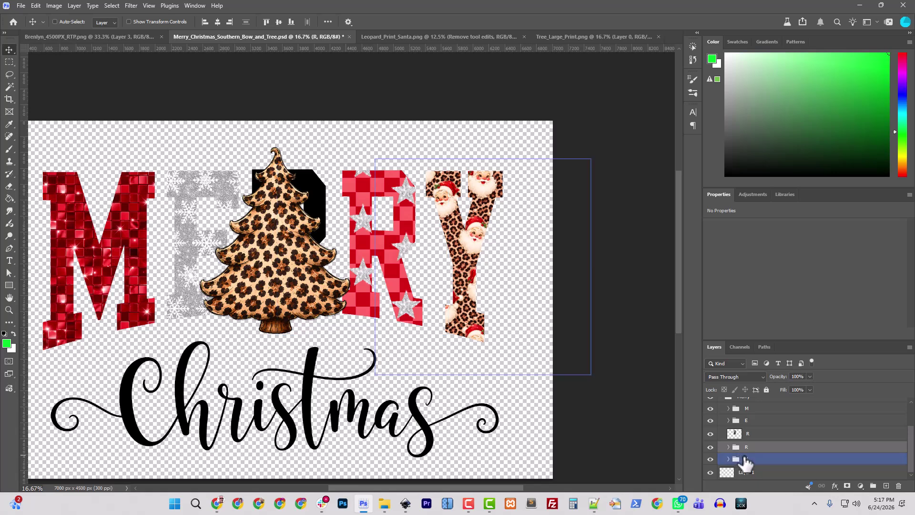
{"action": "left_click", "coordinate": [747, 421]}
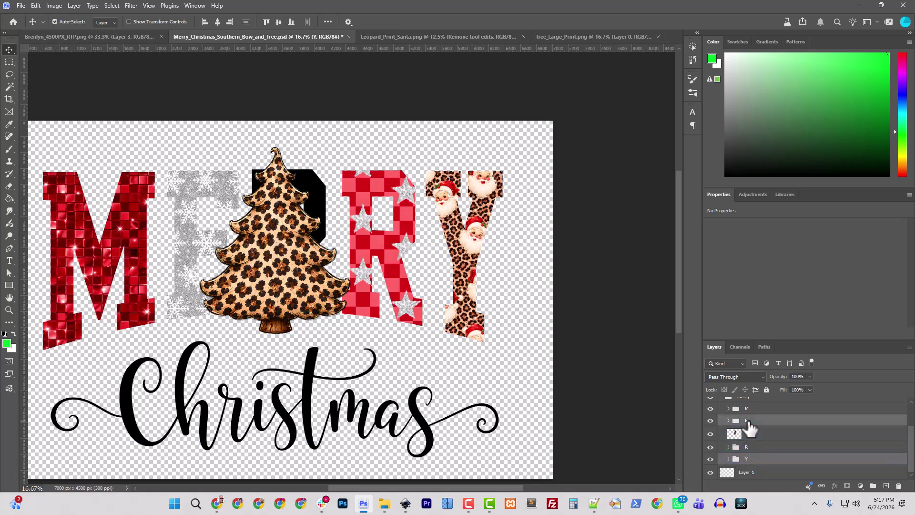
{"action": "left_click", "coordinate": [744, 448]}
{"action": "left_click", "coordinate": [745, 456]}
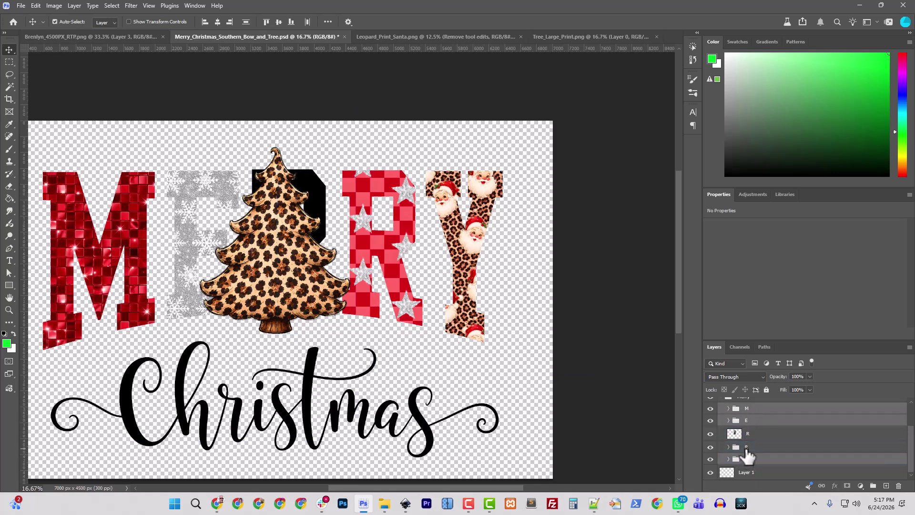
{"action": "left_click", "coordinate": [746, 421]}
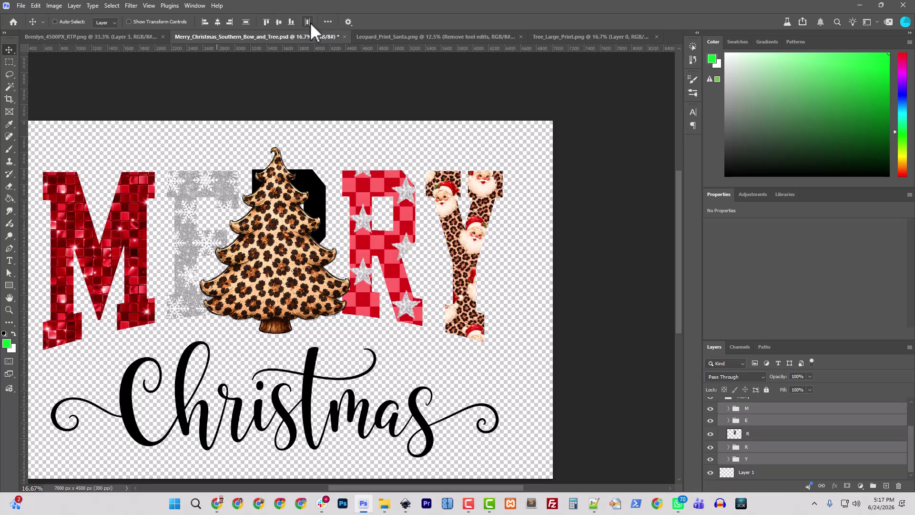
{"action": "left_click", "coordinate": [327, 22]}
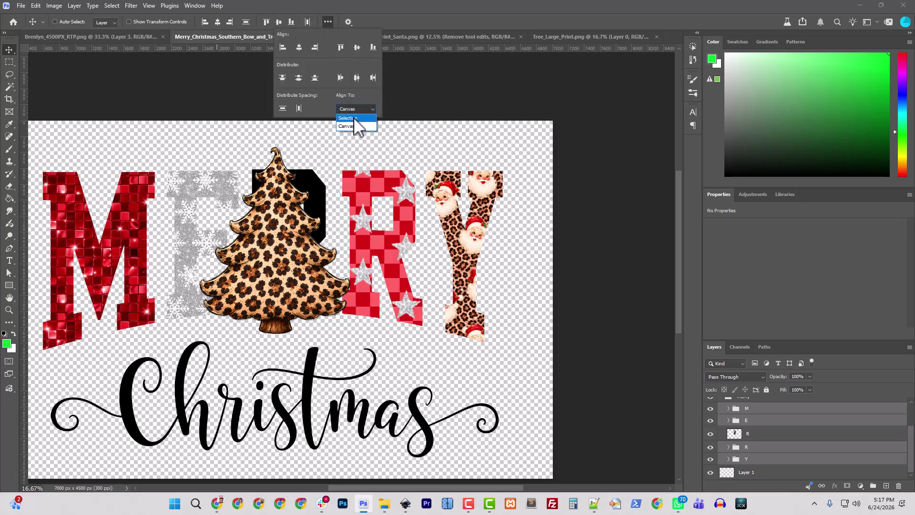
{"action": "left_click", "coordinate": [353, 120]}
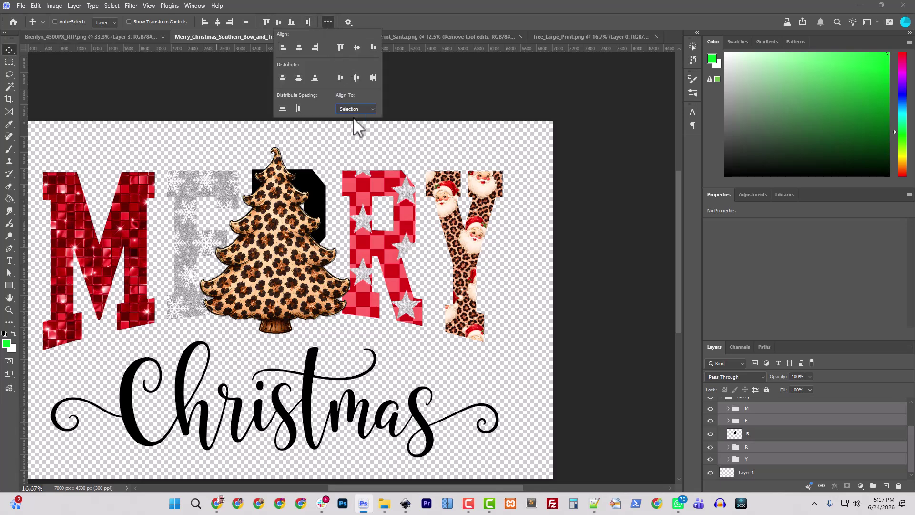
{"action": "left_click", "coordinate": [341, 46]}
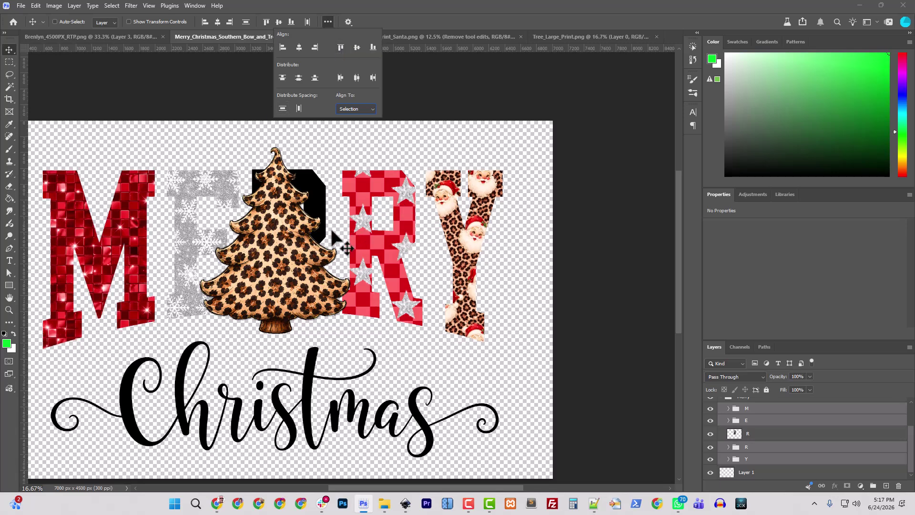
Spread the letters apart by nudging the M and E groups slightly left and the R and Y groups slightly right.
{"action": "left_click", "coordinate": [746, 411]}
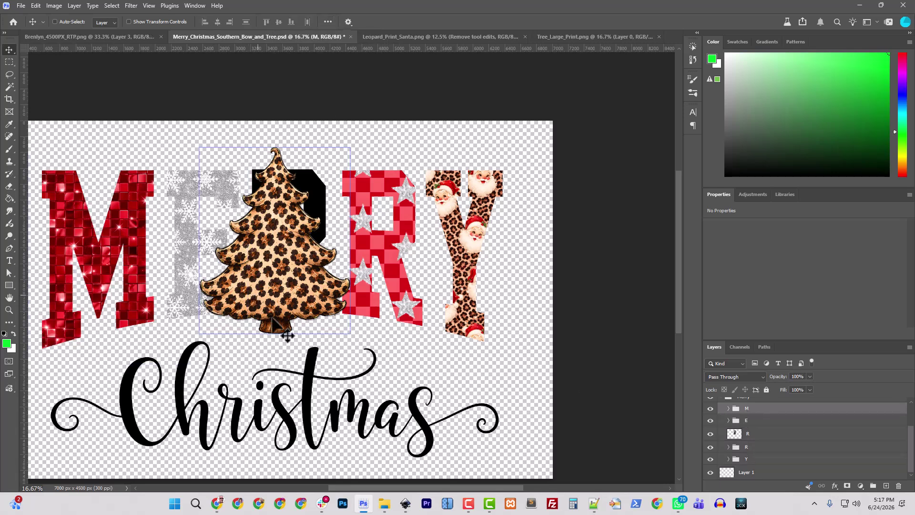
{"action": "left_click", "coordinate": [749, 423]}
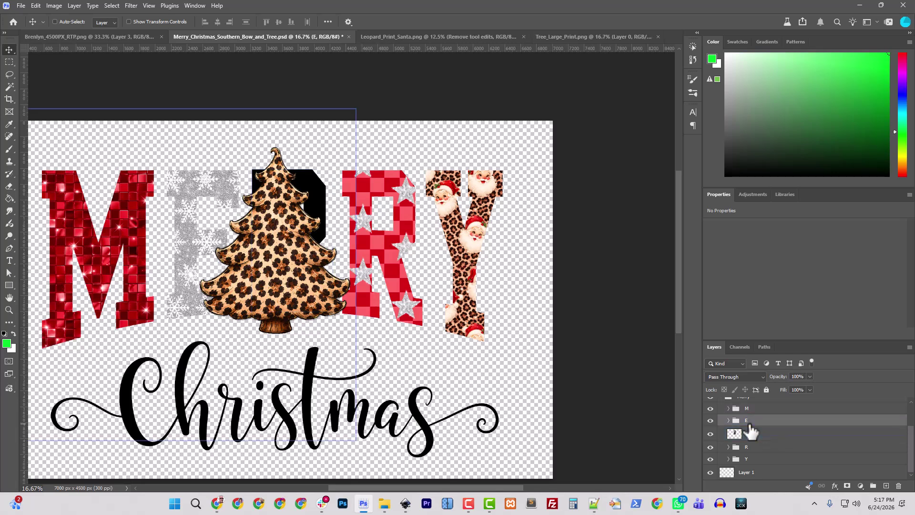
{"action": "key", "text": "shift+Left"}
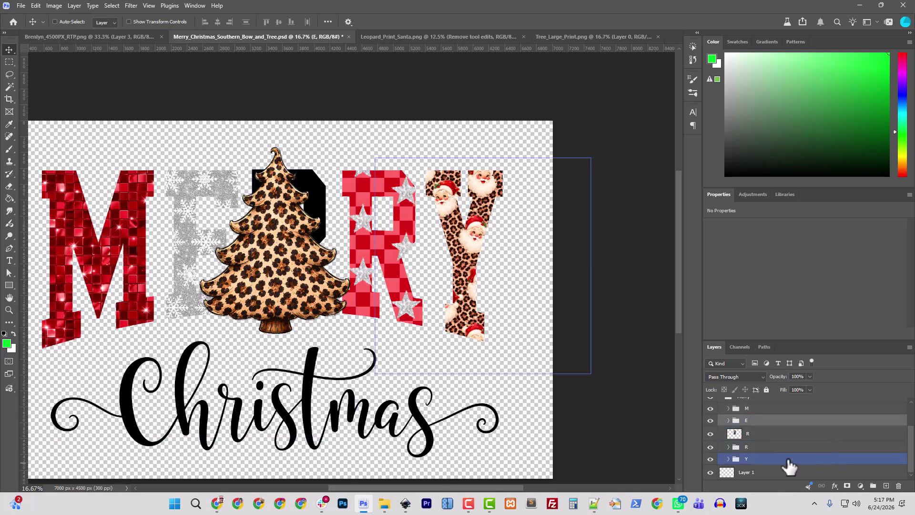
{"action": "left_click", "coordinate": [749, 447]}
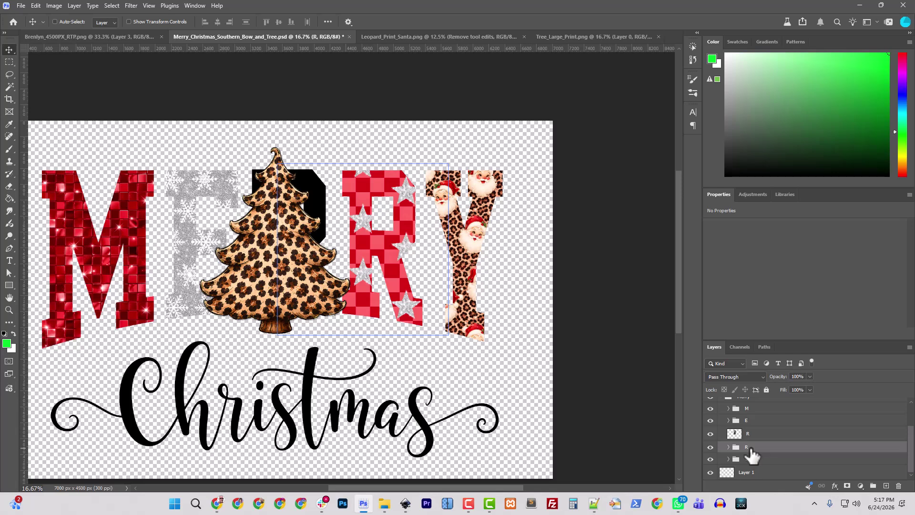
{"action": "key", "text": "shift+Right"}
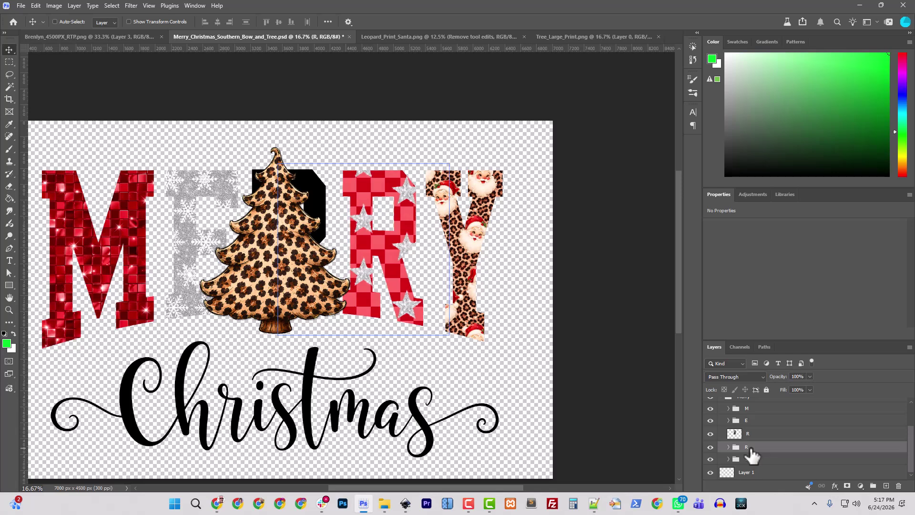
{"action": "left_click", "coordinate": [746, 460]}
{"action": "key", "text": "shift+Right"}
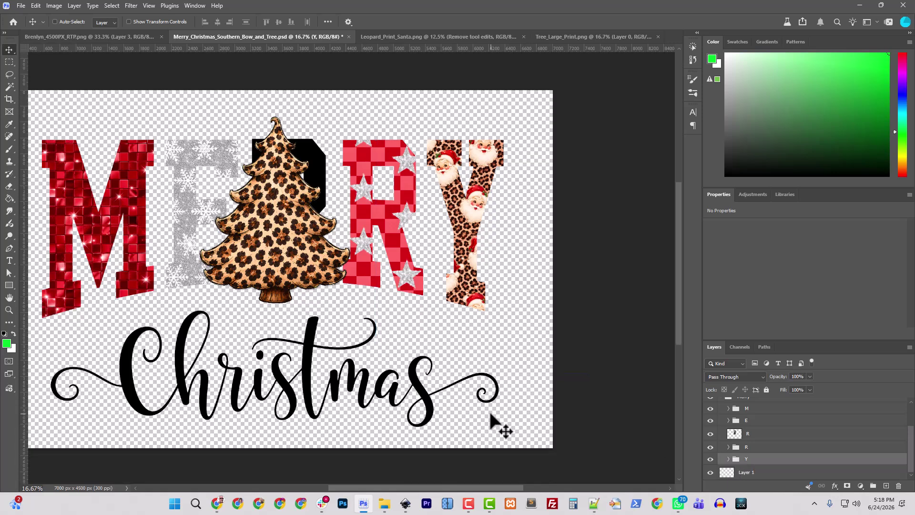
Nudge the leopard-print tree right to X 2620 px and hide the black R layer behind it.
{"action": "scroll", "coordinate": [498, 424], "scroll_direction": "down", "scroll_amount": 2}
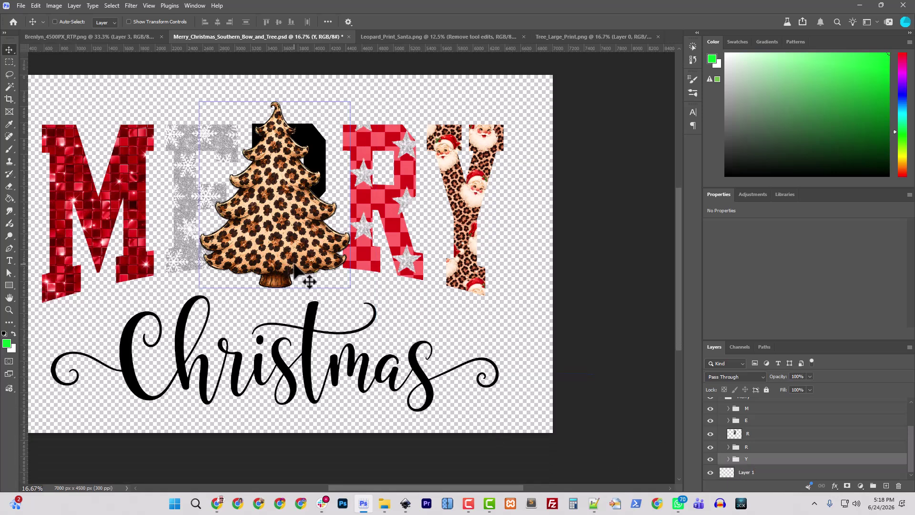
{"action": "scroll", "coordinate": [748, 458], "scroll_direction": "up", "scroll_amount": 3}
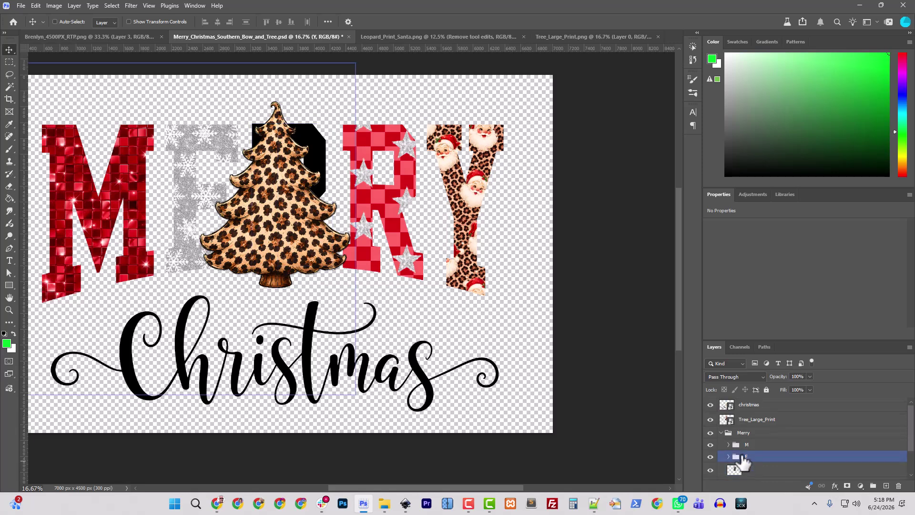
{"action": "left_click", "coordinate": [742, 406]}
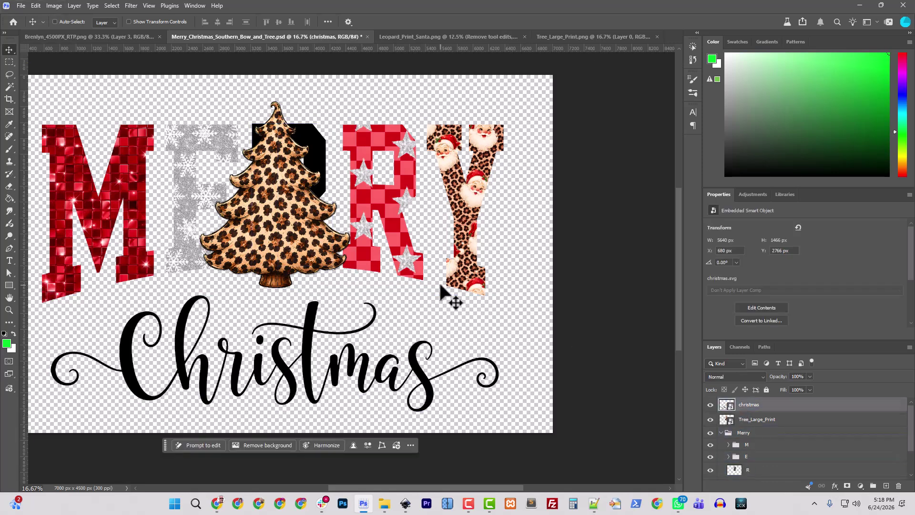
{"action": "left_click", "coordinate": [747, 420]}
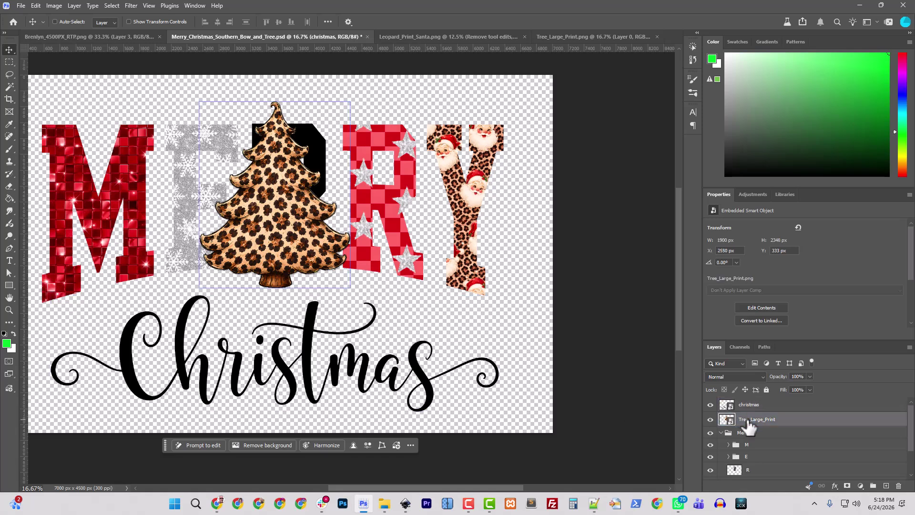
{"action": "key", "text": "shift+Right"}
{"action": "key", "text": "shift+Right"}
{"action": "key", "text": "shift+Right"}
{"action": "key", "text": "shift+Right"}
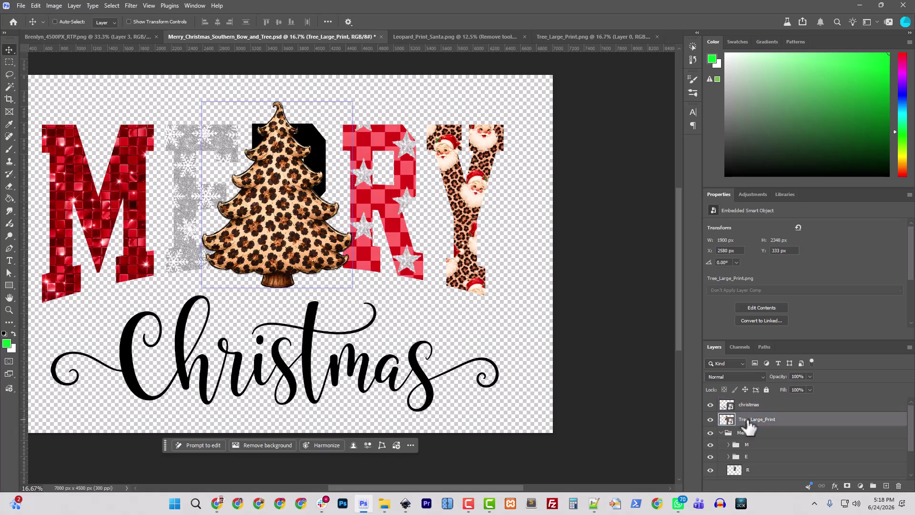
{"action": "key", "text": "shift+Right"}
{"action": "key", "text": "shift+Right"}
{"action": "key", "text": "shift+Right"}
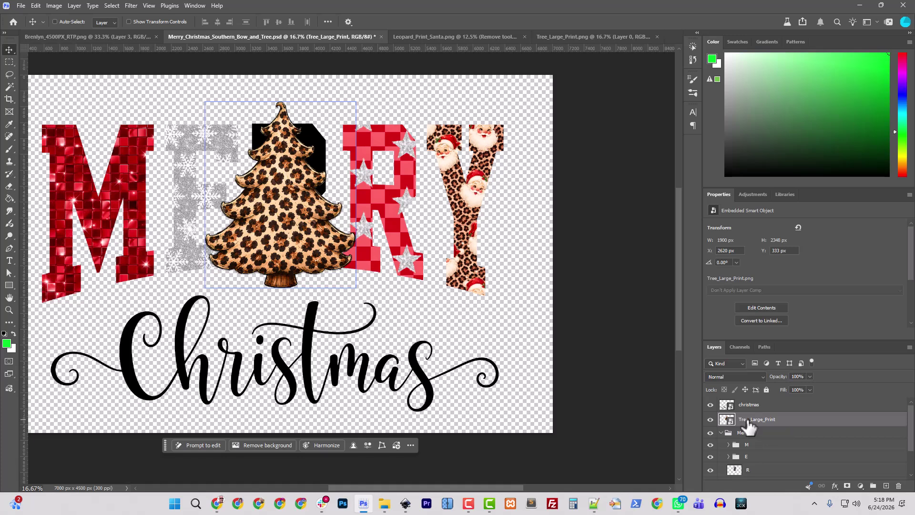
{"action": "scroll", "coordinate": [747, 462], "scroll_direction": "down", "scroll_amount": 2}
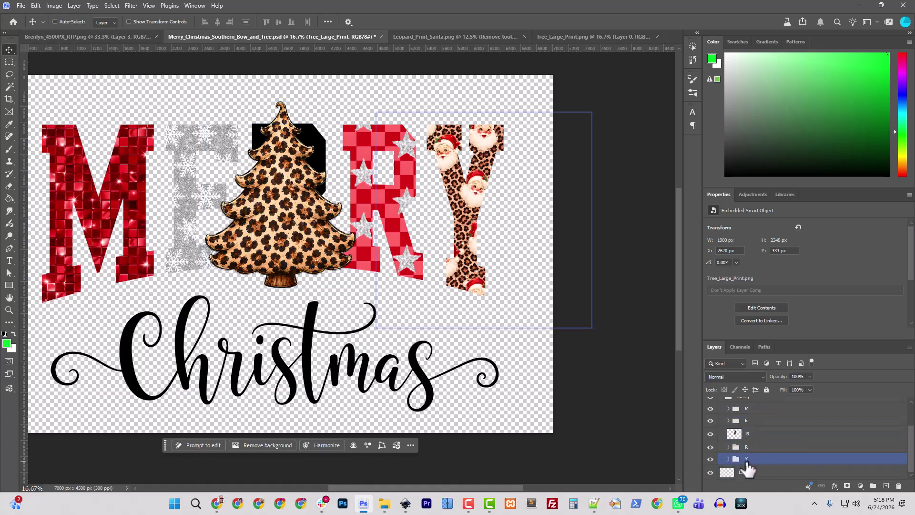
{"action": "left_click", "coordinate": [710, 434]}
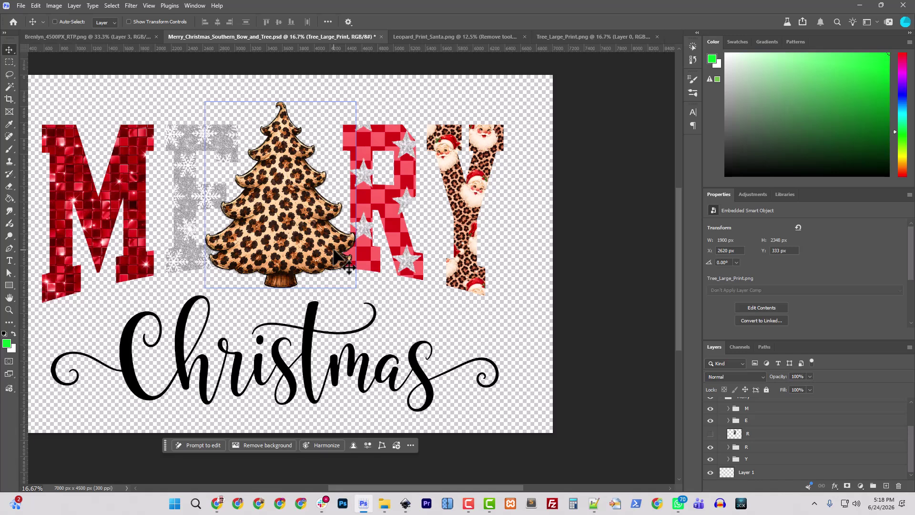
Place the Red_Bow image from File Explorer into the design, keeping its initial scale of 21.53%.
{"action": "key", "text": "super+e"}
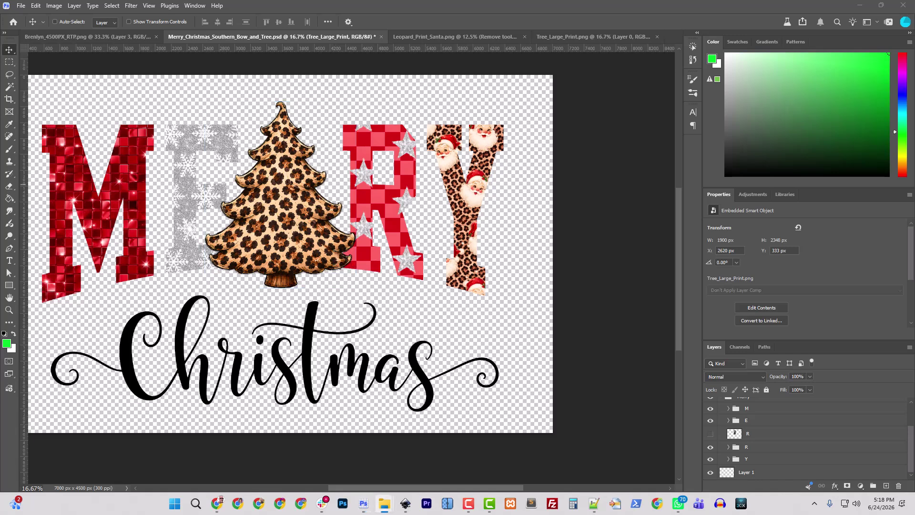
{"action": "left_click_drag", "start_coordinate": [0, 264], "coordinate": [281, 209]}
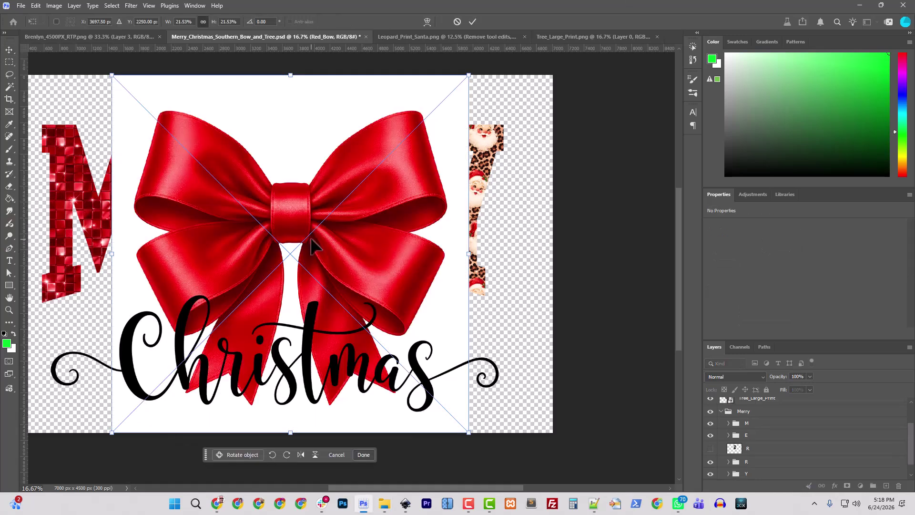
{"action": "key", "text": "Return"}
Open the contents of the Red_Bow smart object and select the white background around the bow with the Magic Wand.
{"action": "left_click", "coordinate": [791, 436]}
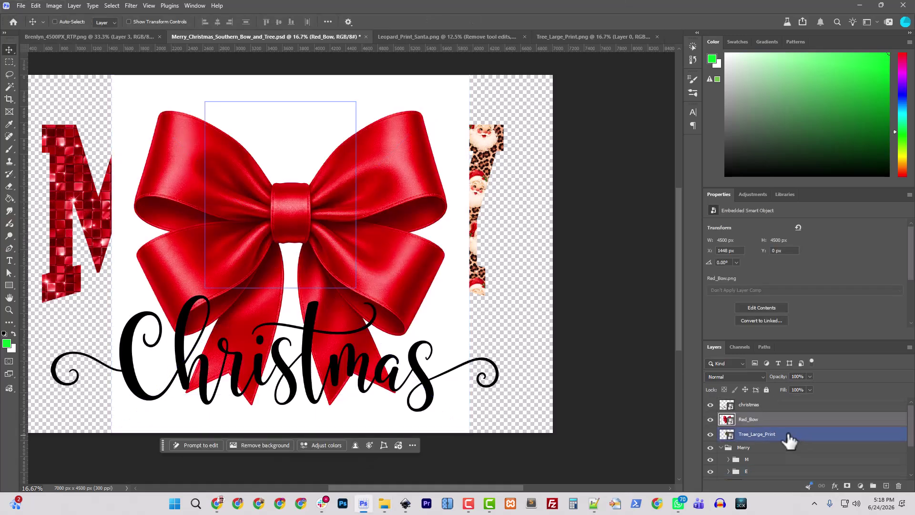
{"action": "left_click", "coordinate": [750, 404]}
{"action": "left_click_drag", "start_coordinate": [748, 419], "coordinate": [727, 424]}
{"action": "double_click", "coordinate": [728, 422]}
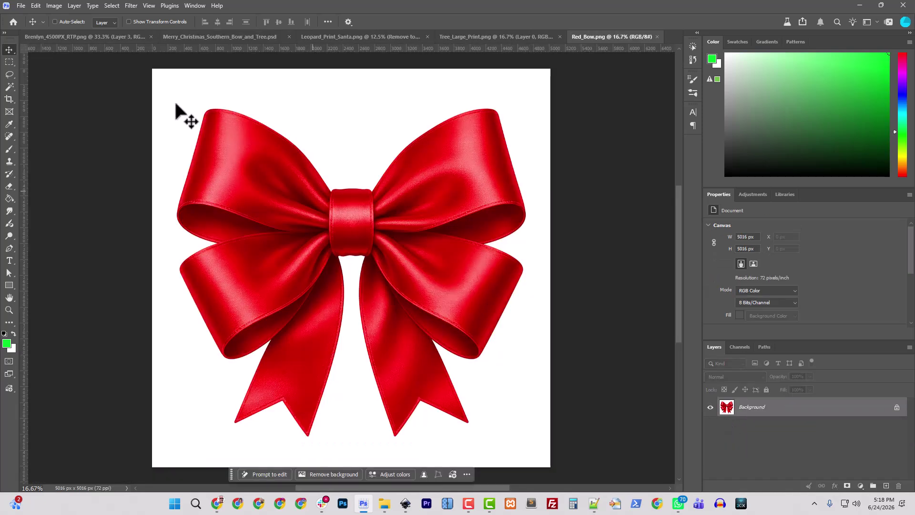
{"action": "left_click", "coordinate": [8, 86]}
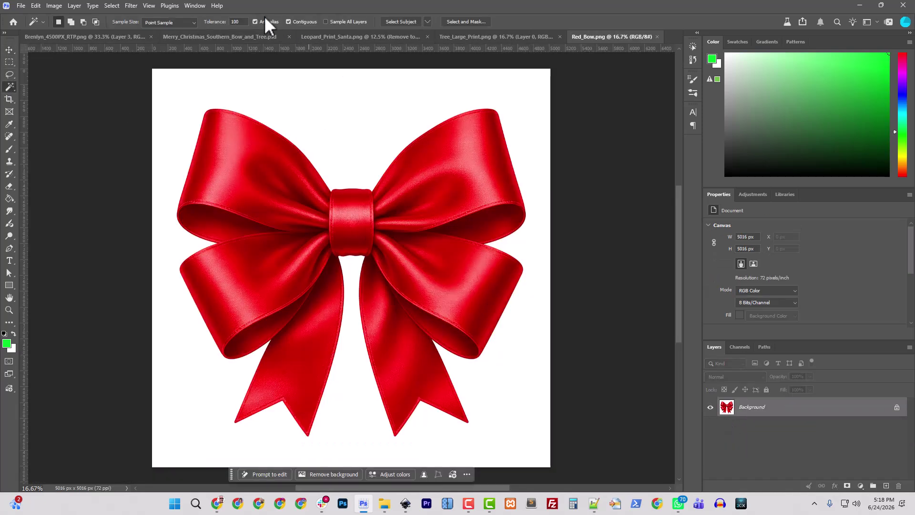
{"action": "left_click", "coordinate": [362, 143]}
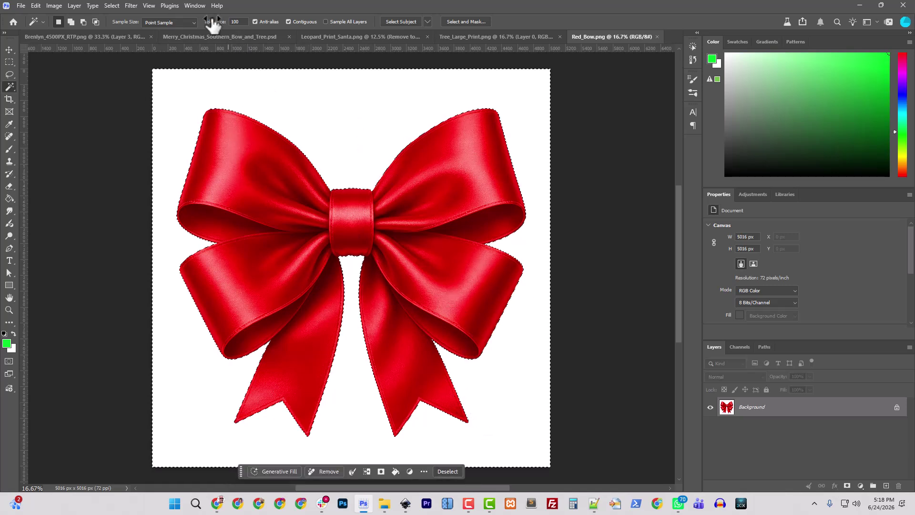
Expand the selection by 1 pixel, then unlock the bow's Background layer and delete the selected white area.
{"action": "left_click", "coordinate": [111, 4]}
{"action": "mouse_move", "coordinate": [129, 148]}
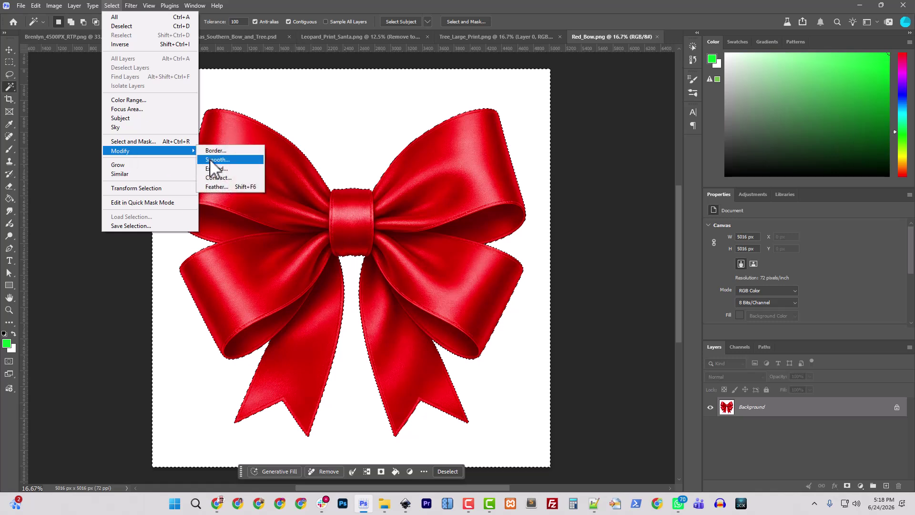
{"action": "left_click", "coordinate": [213, 166]}
{"action": "key", "text": "Return"}
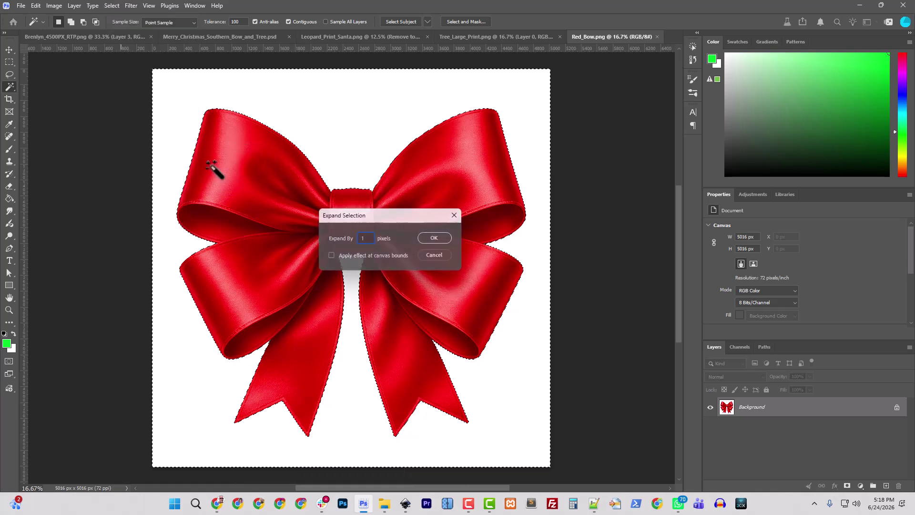
{"action": "left_click", "coordinate": [897, 407]}
{"action": "key", "text": "Delete"}
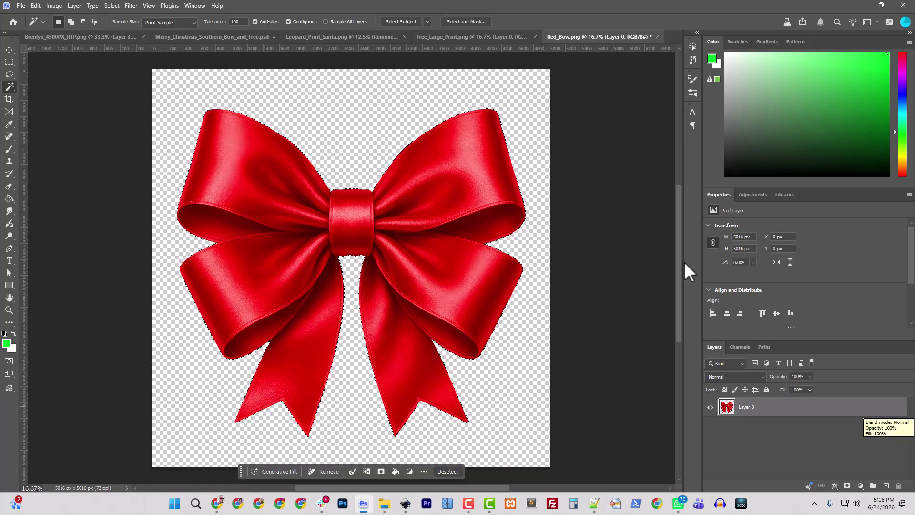
Trim the empty edges around the bow and save the smart object contents.
{"action": "left_click", "coordinate": [55, 6]}
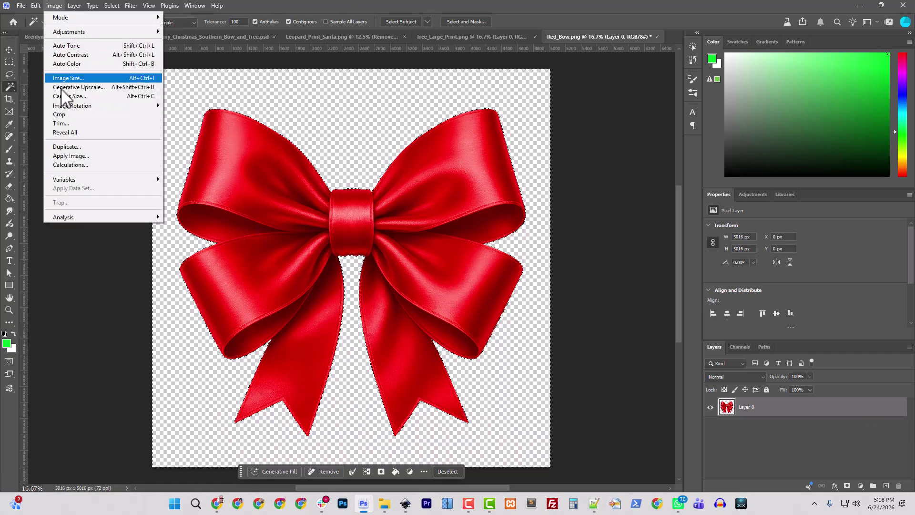
{"action": "left_click", "coordinate": [61, 123]}
{"action": "left_click", "coordinate": [468, 200]}
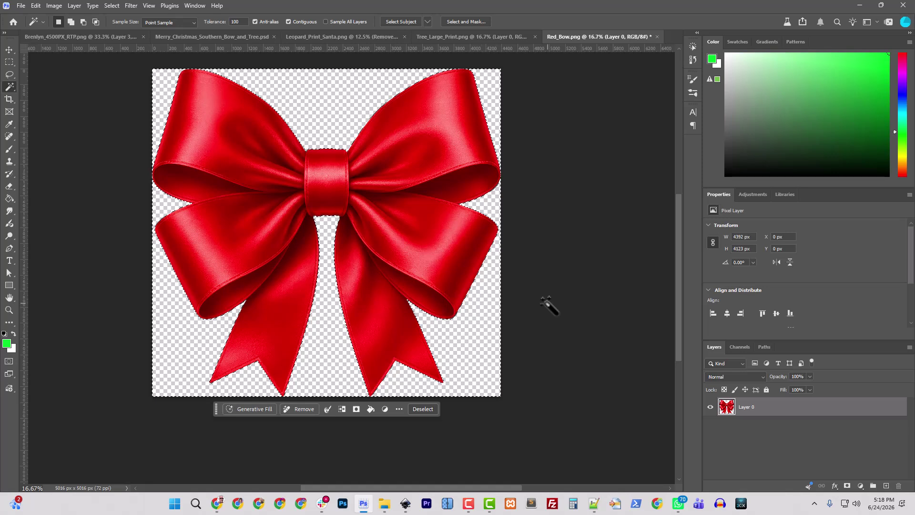
{"action": "key", "text": "ctrl+s"}
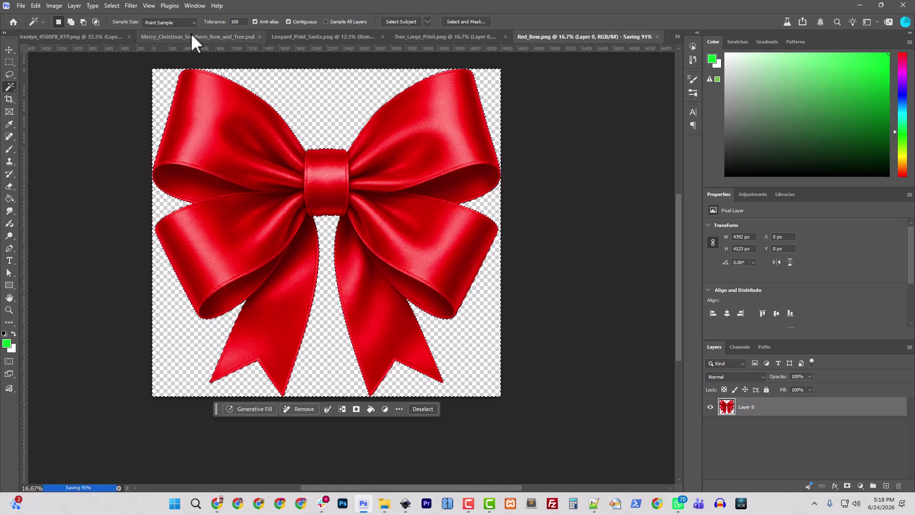
Return to Merry_Christmas_Southern_Bow_and_Tree.psd and scale the red bow down to 8.16%.
{"action": "left_click", "coordinate": [193, 37]}
{"action": "key", "text": "ctrl+t"}
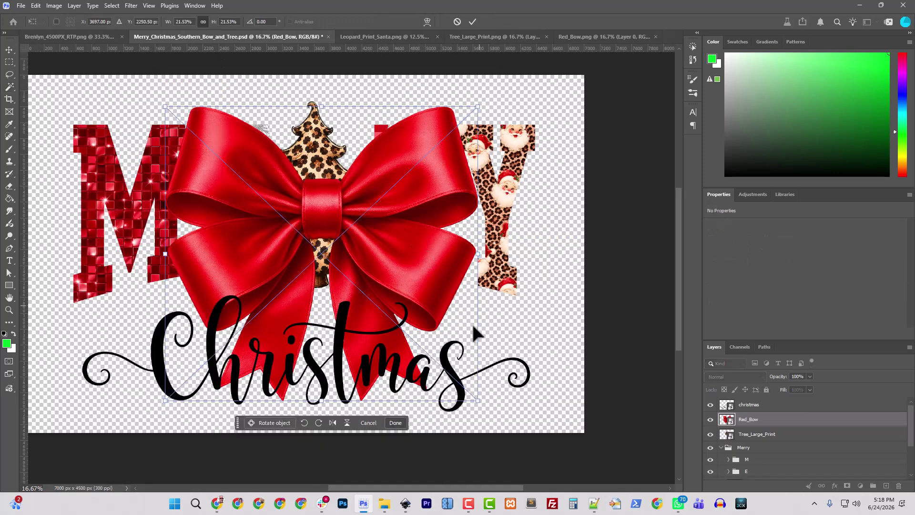
{"action": "left_click_drag", "start_coordinate": [478, 402], "coordinate": [380, 309]}
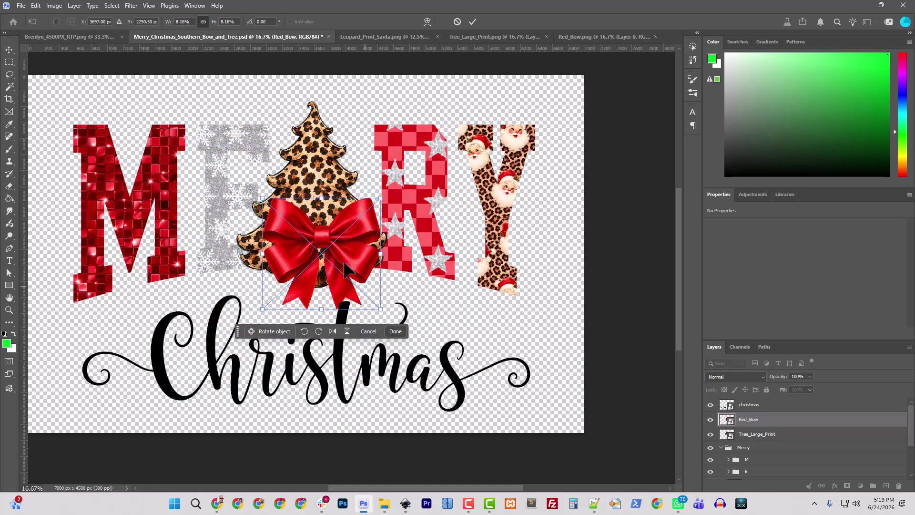
{"action": "key", "text": "Return"}
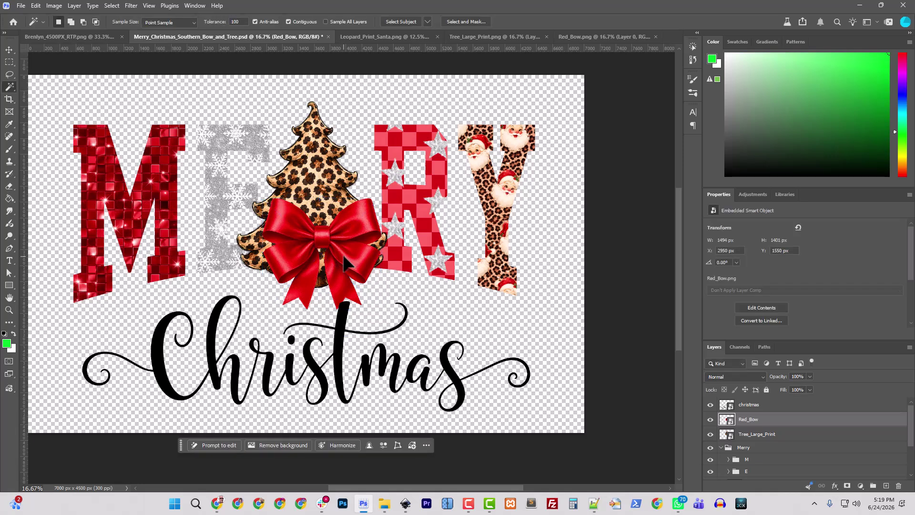
Move the bow to the treetop, trying horizontal centring on the canvas, and place it at about X 2862 px, Y 217 px.
{"action": "left_click", "coordinate": [9, 50]}
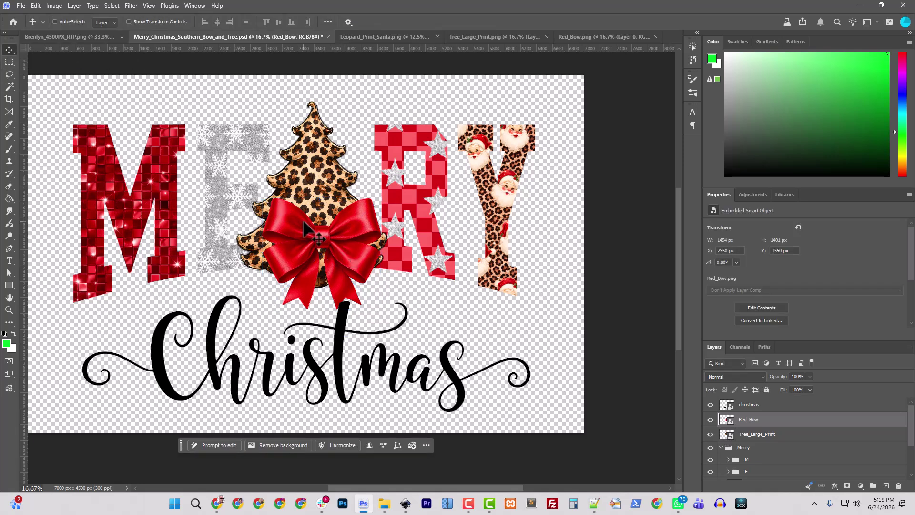
{"action": "left_click_drag", "start_coordinate": [324, 241], "coordinate": [321, 137]}
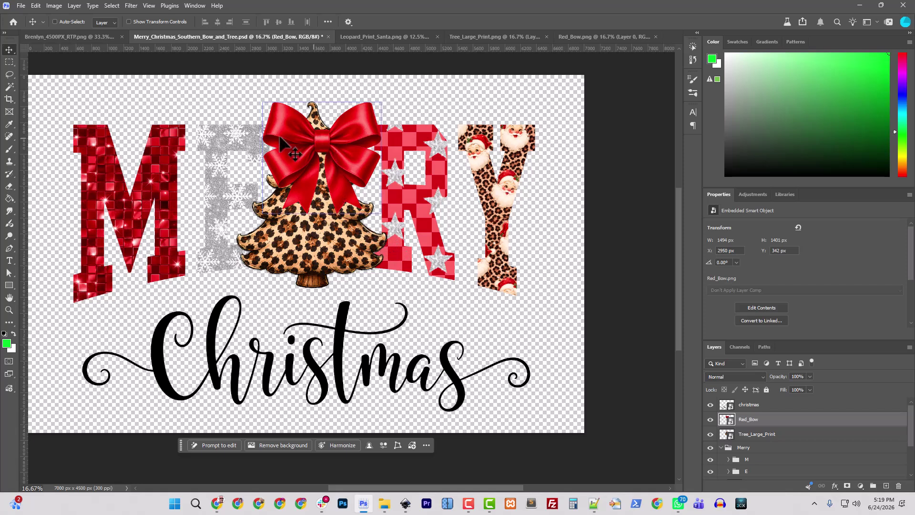
{"action": "left_click", "coordinate": [328, 21]}
{"action": "left_click", "coordinate": [353, 125]}
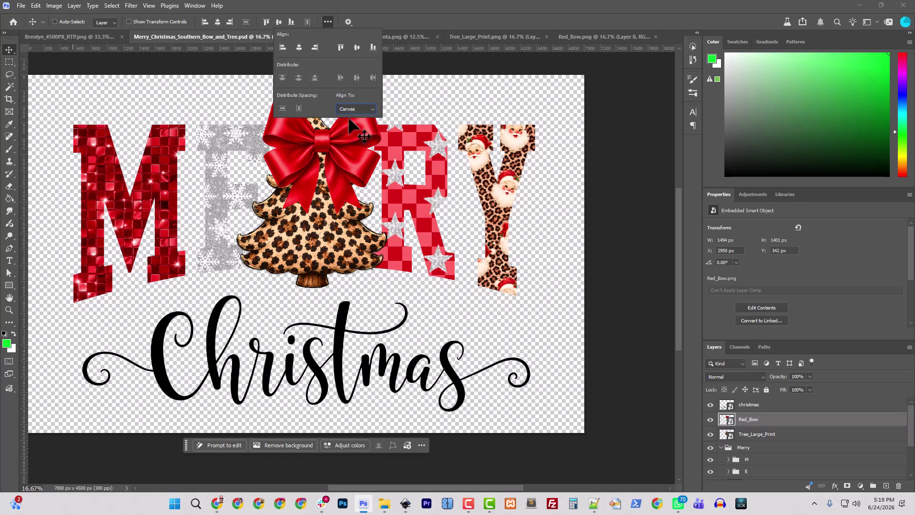
{"action": "left_click", "coordinate": [300, 47]}
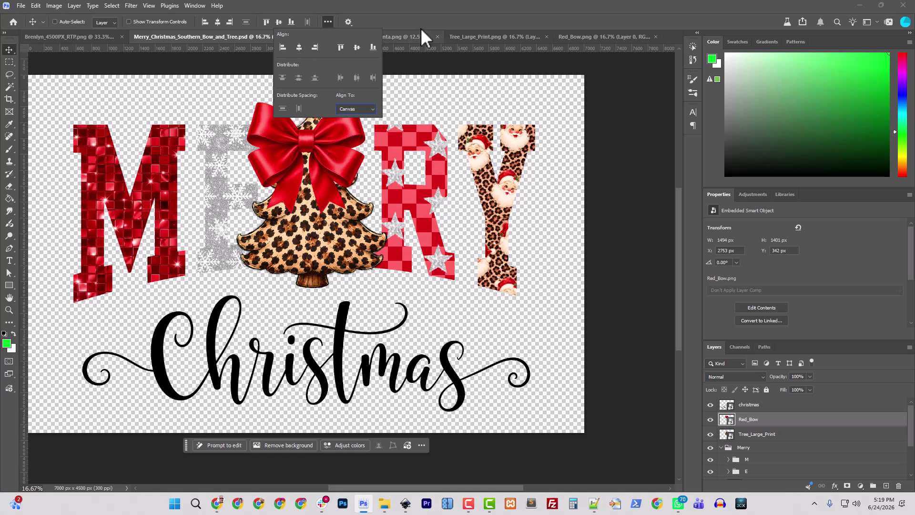
{"action": "left_click_drag", "start_coordinate": [311, 152], "coordinate": [319, 141]}
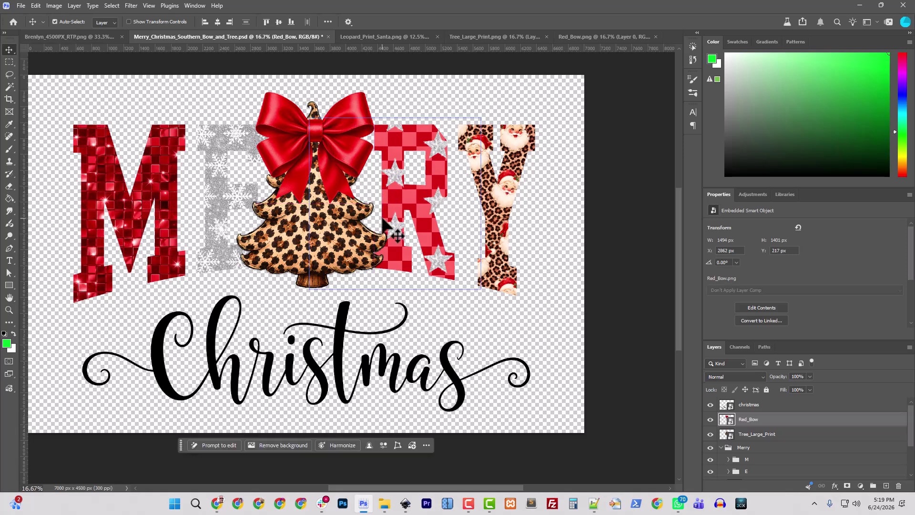
Scale the red bow down to 7.24% and lower it about 50 px on the tree.
{"action": "key", "text": "ctrl+t"}
{"action": "left_click_drag", "start_coordinate": [374, 205], "coordinate": [372, 202]}
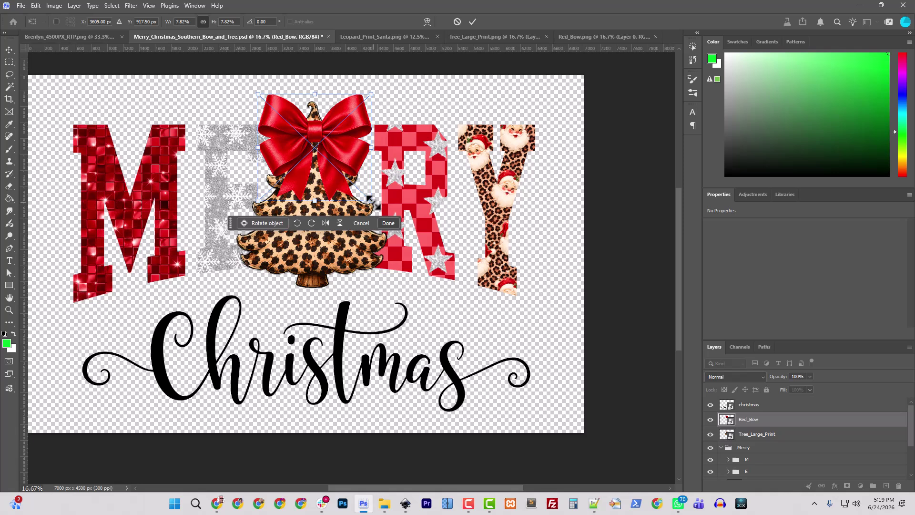
{"action": "key", "text": "shift+Down"}
{"action": "key", "text": "shift+Down"}
{"action": "key", "text": "shift+Down"}
{"action": "key", "text": "shift+Down"}
{"action": "key", "text": "shift+Down"}
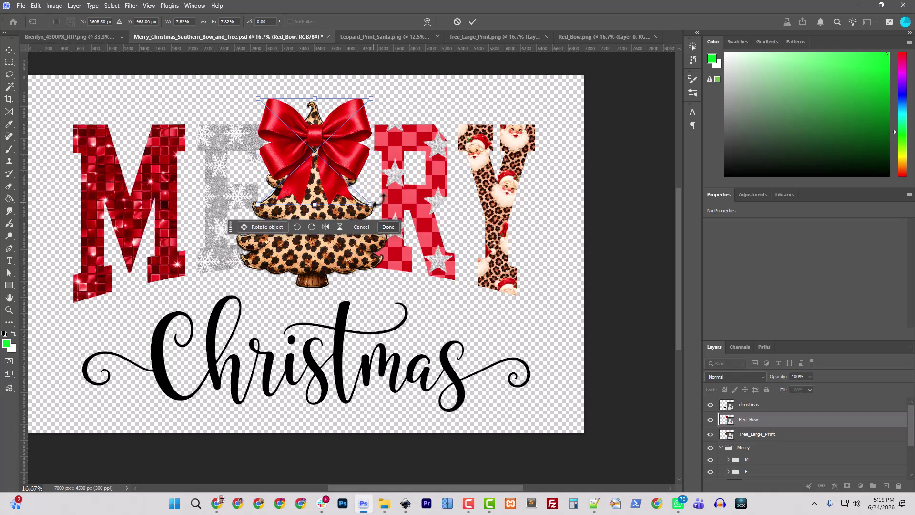
{"action": "left_click_drag", "start_coordinate": [373, 207], "coordinate": [367, 202]}
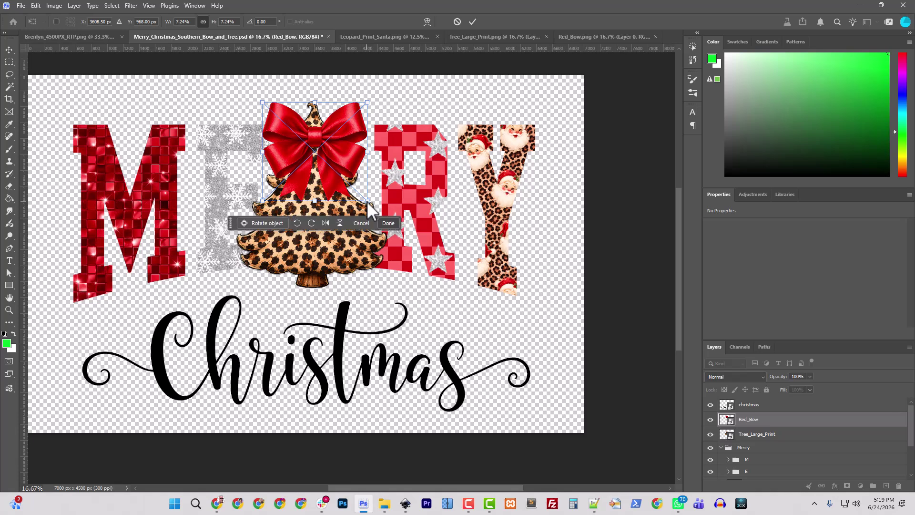
{"action": "key", "text": "Return"}
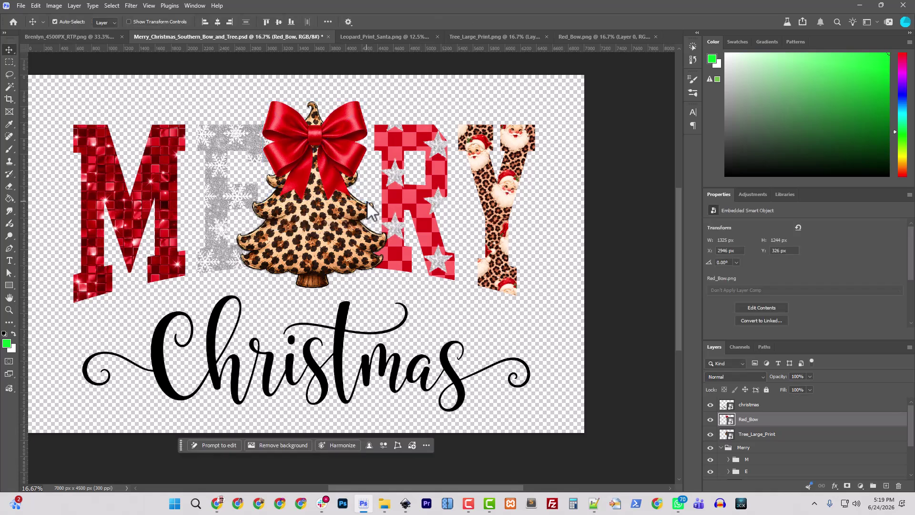
Select the christmas layer and move the script up to about Y 2663 px, closer beneath the tree.
{"action": "key", "text": "ctrl+plus"}
{"action": "scroll", "coordinate": [419, 317], "scroll_direction": "down", "scroll_amount": 3}
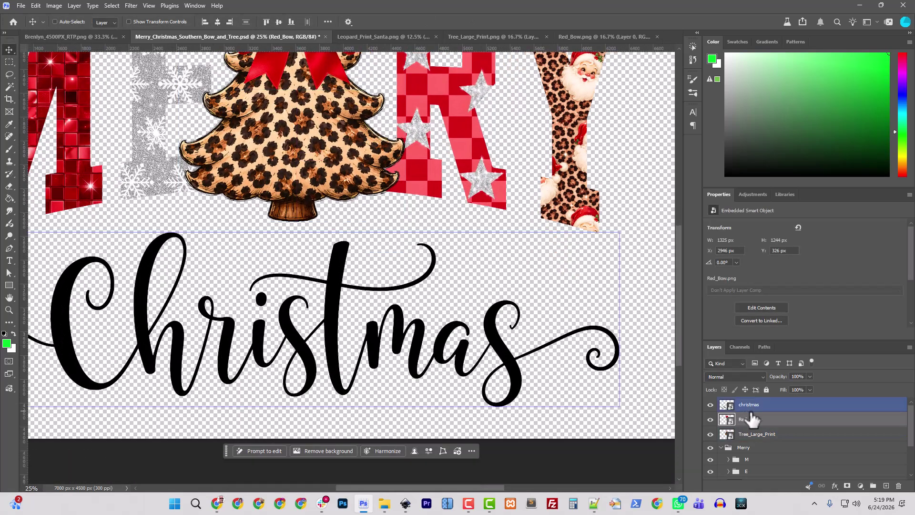
{"action": "left_click", "coordinate": [757, 407]}
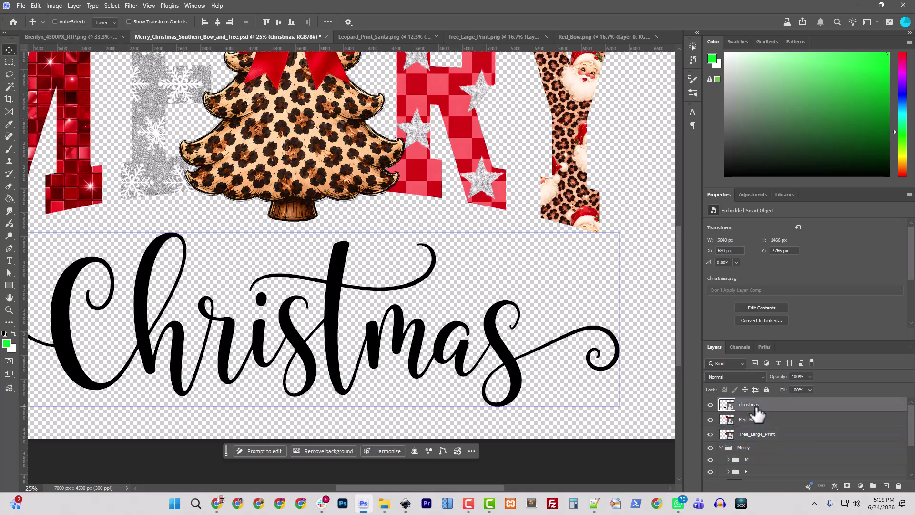
{"action": "key", "text": "ctrl+minus"}
{"action": "key", "text": "ctrl+minus"}
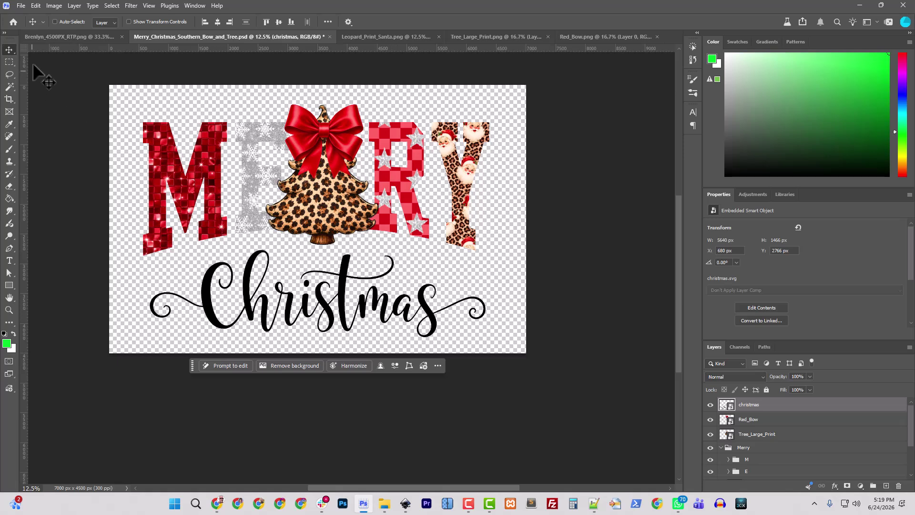
{"action": "left_click_drag", "start_coordinate": [342, 290], "coordinate": [342, 286]}
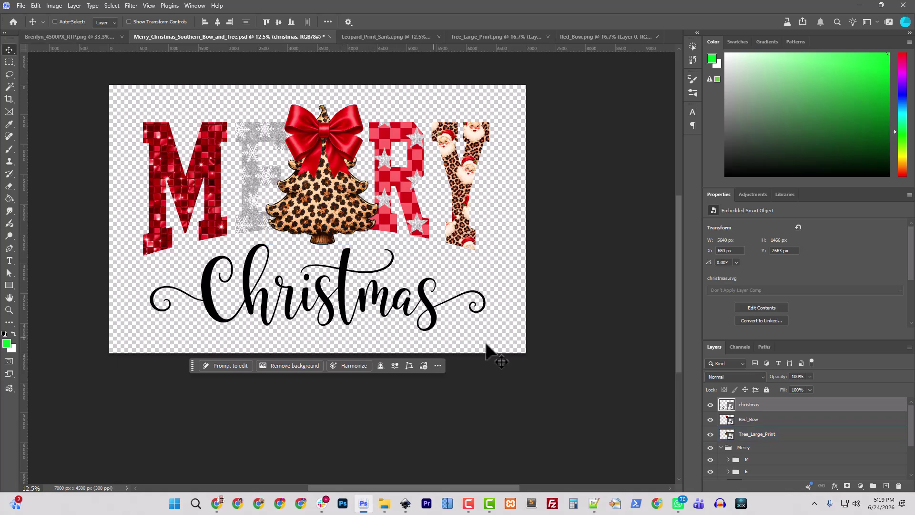
Apply a Color Overlay to the christmas layer in dark red b70003, sampled from the letter M.
{"action": "right_click", "coordinate": [753, 404]}
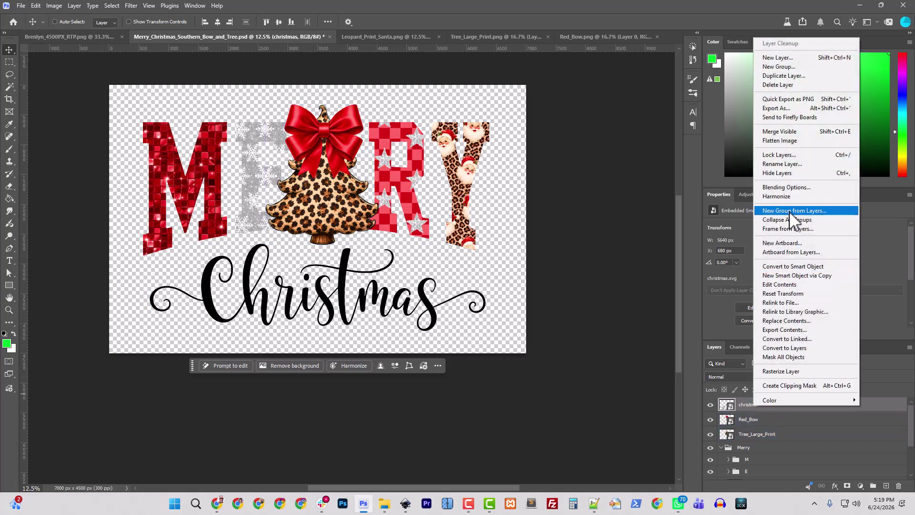
{"action": "left_click", "coordinate": [705, 218]}
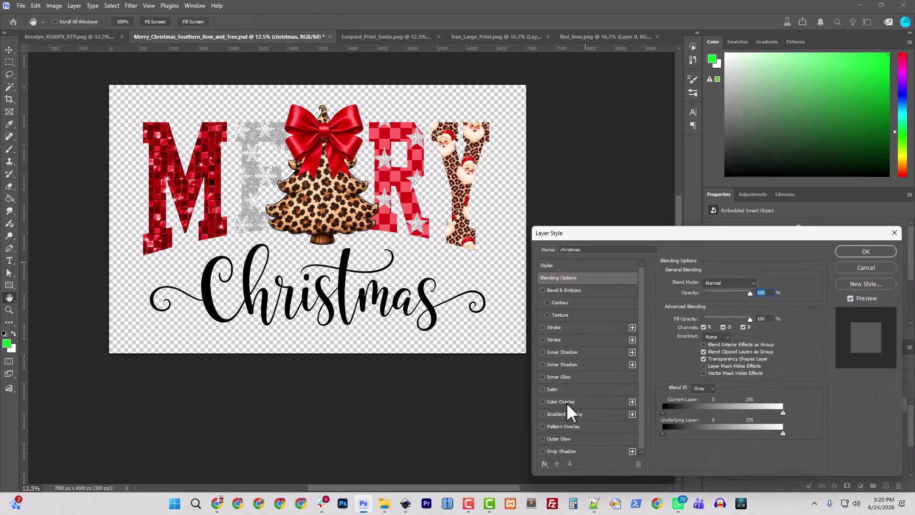
{"action": "left_click", "coordinate": [567, 402]}
{"action": "left_click", "coordinate": [758, 284]}
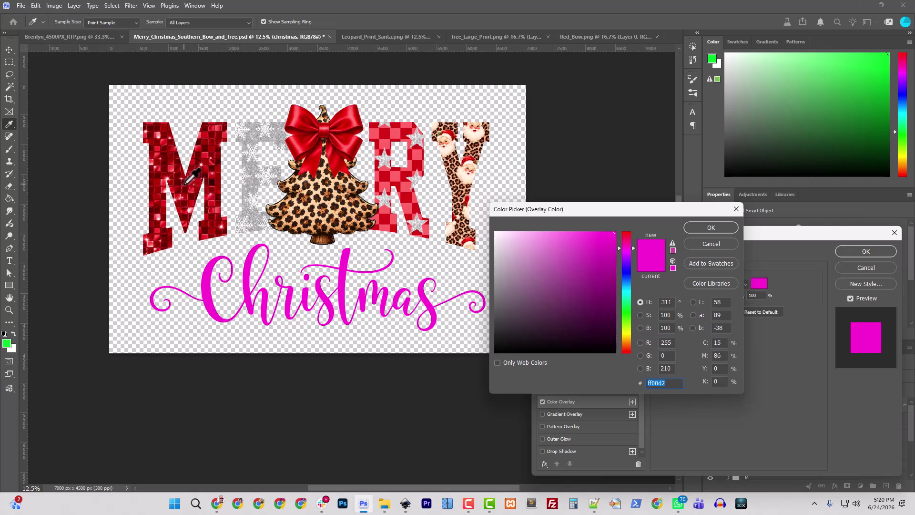
{"action": "left_click", "coordinate": [161, 181]}
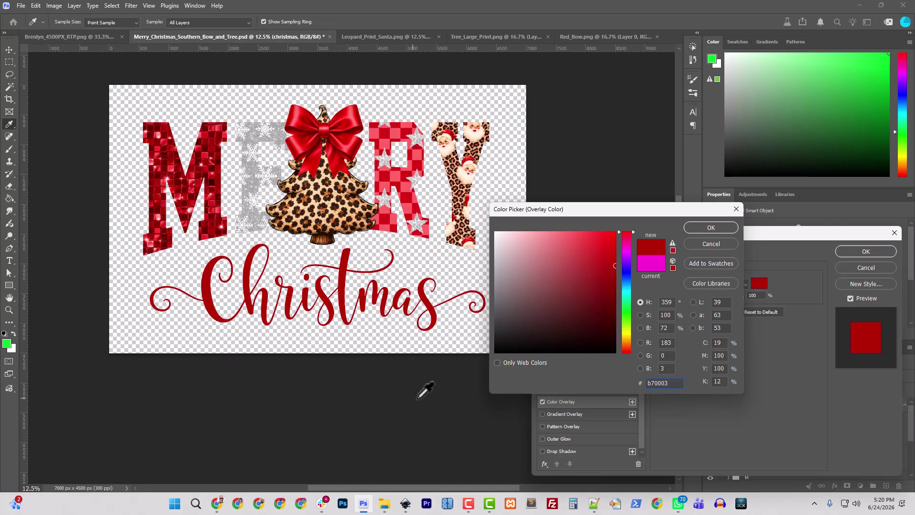
{"action": "left_click", "coordinate": [708, 227]}
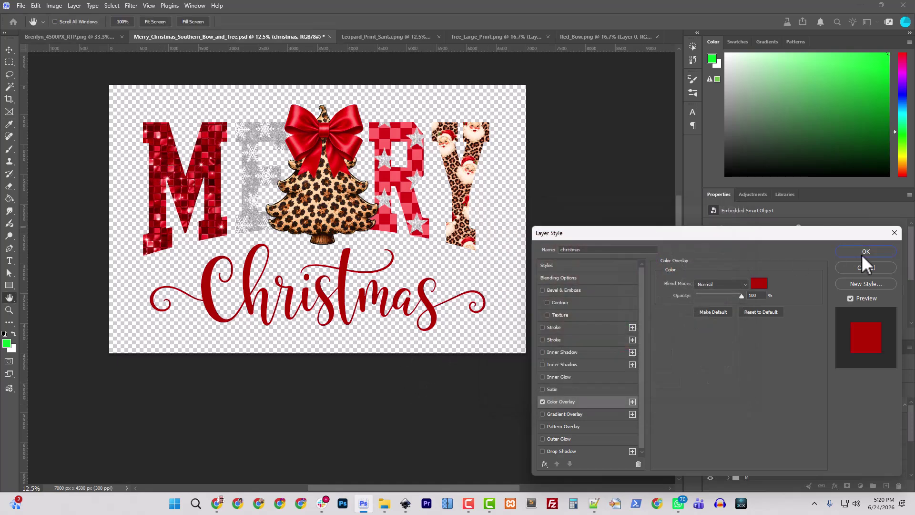
{"action": "left_click", "coordinate": [875, 251]}
Add an outside stroke to the christmas layer in pinkish red ff6563, sampled from the checkered letter R.
{"action": "right_click", "coordinate": [750, 403]}
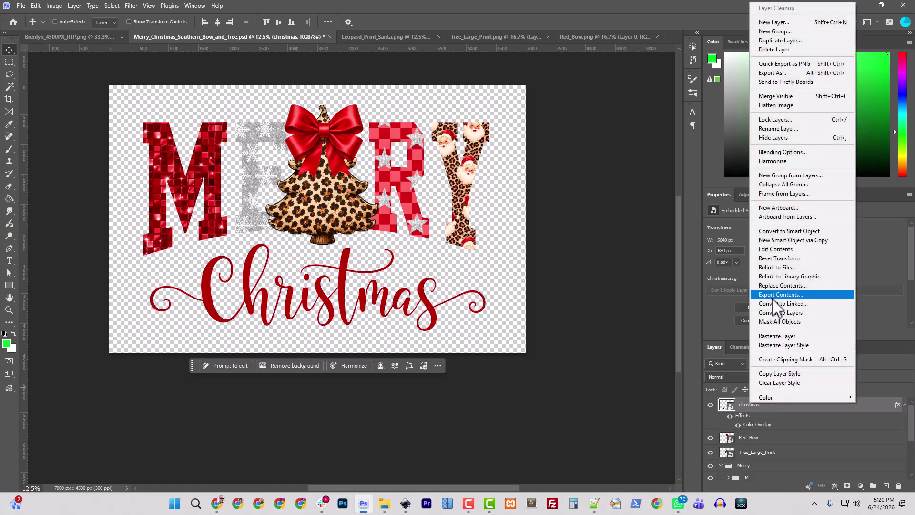
{"action": "left_click", "coordinate": [772, 153]}
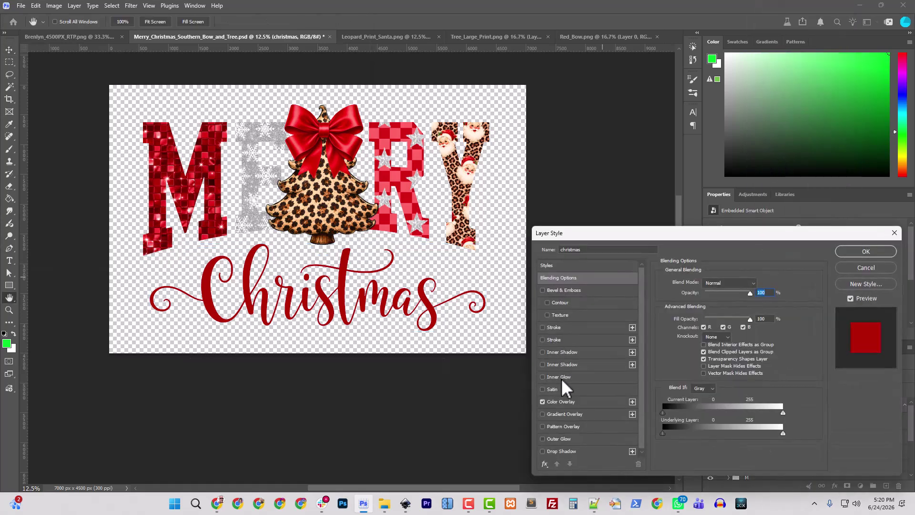
{"action": "left_click", "coordinate": [555, 327]}
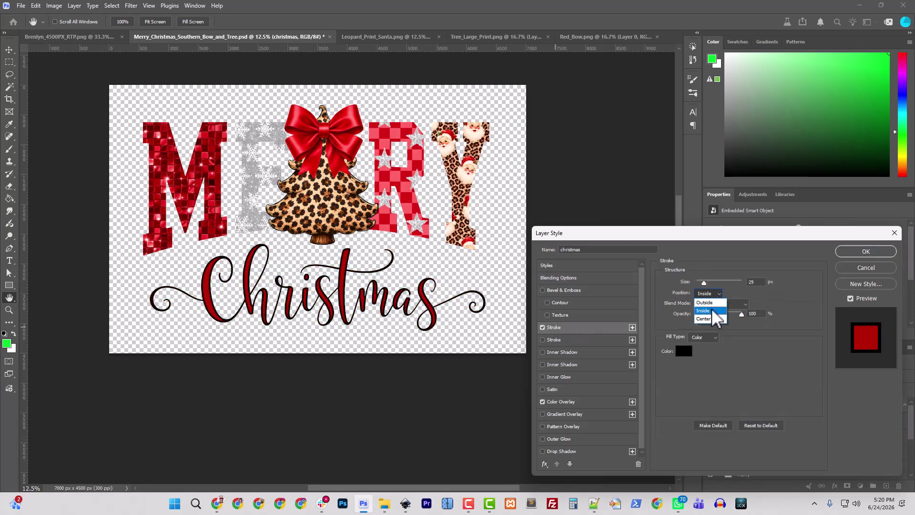
{"action": "left_click", "coordinate": [714, 310]}
{"action": "left_click", "coordinate": [684, 350]}
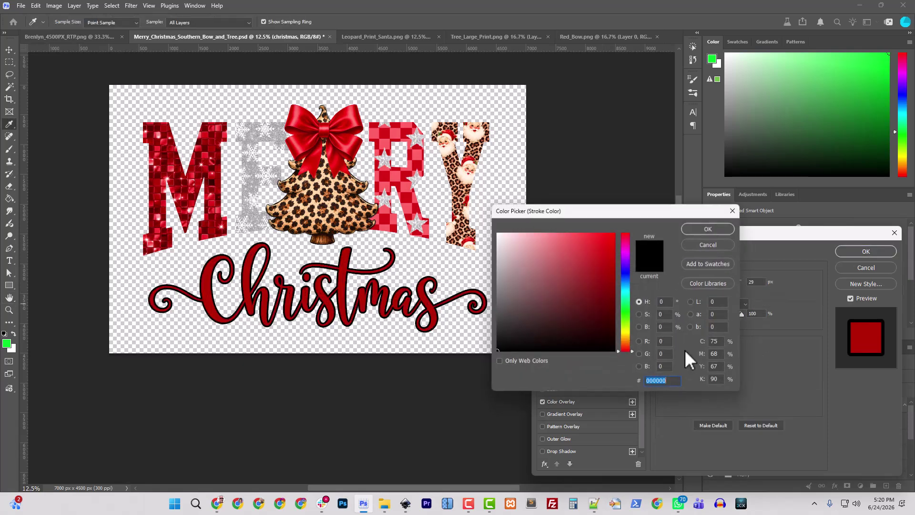
{"action": "left_click", "coordinate": [417, 208]}
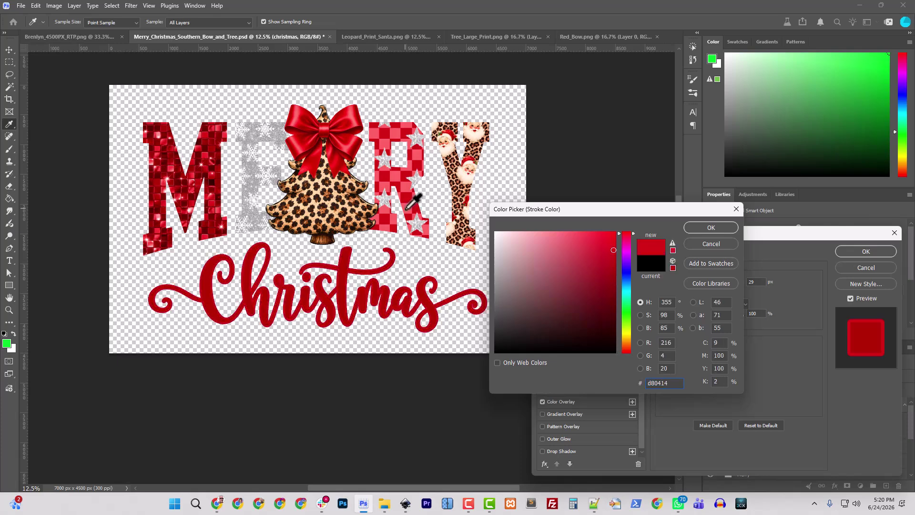
{"action": "left_click", "coordinate": [408, 210]}
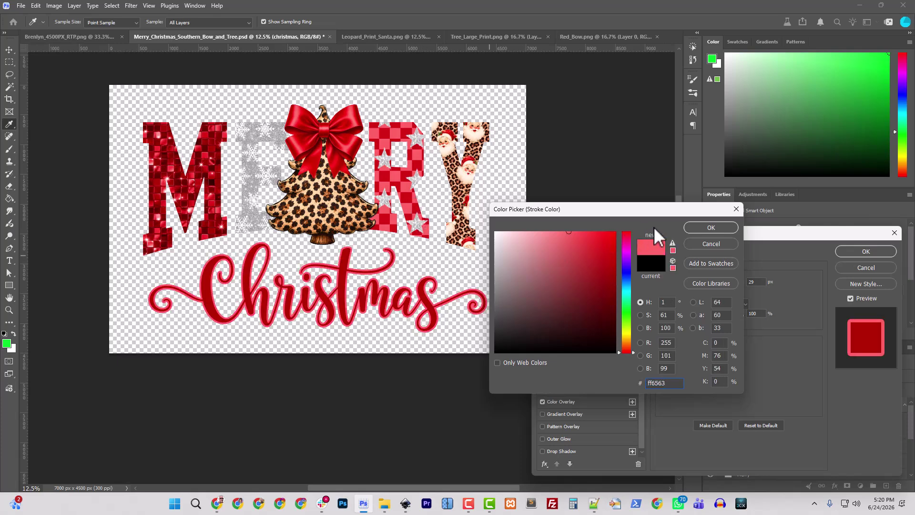
{"action": "left_click", "coordinate": [712, 228]}
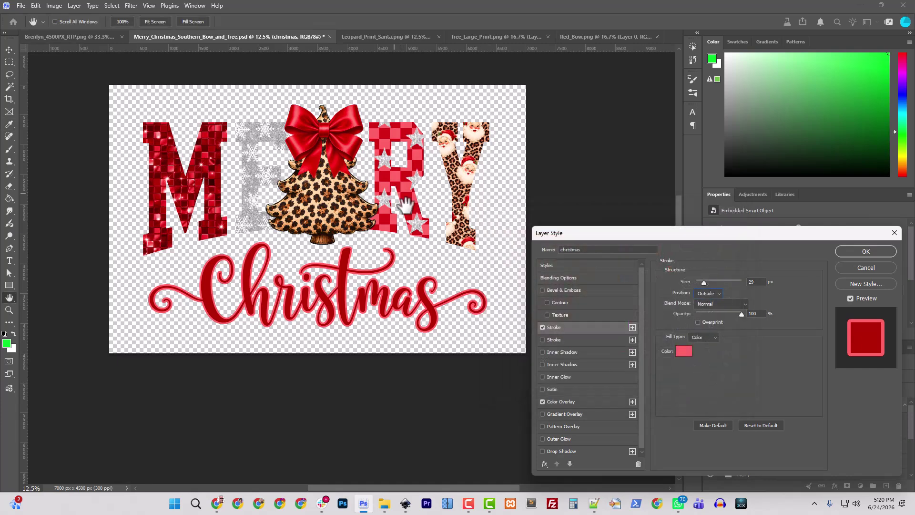
Set the Christmas script's stroke size to 25 px and apply the layer style.
{"action": "left_click_drag", "start_coordinate": [705, 284], "coordinate": [704, 284]}
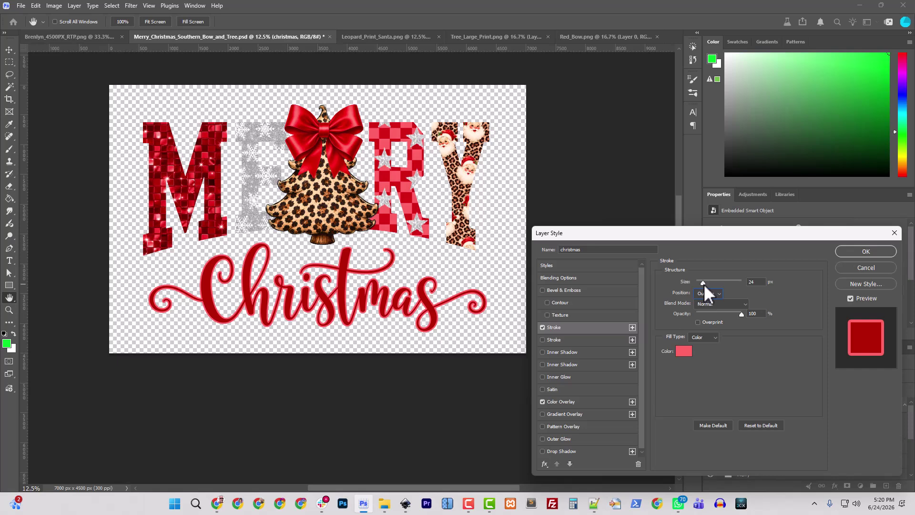
{"action": "left_click", "coordinate": [704, 284]}
{"action": "type", "text": "25"}
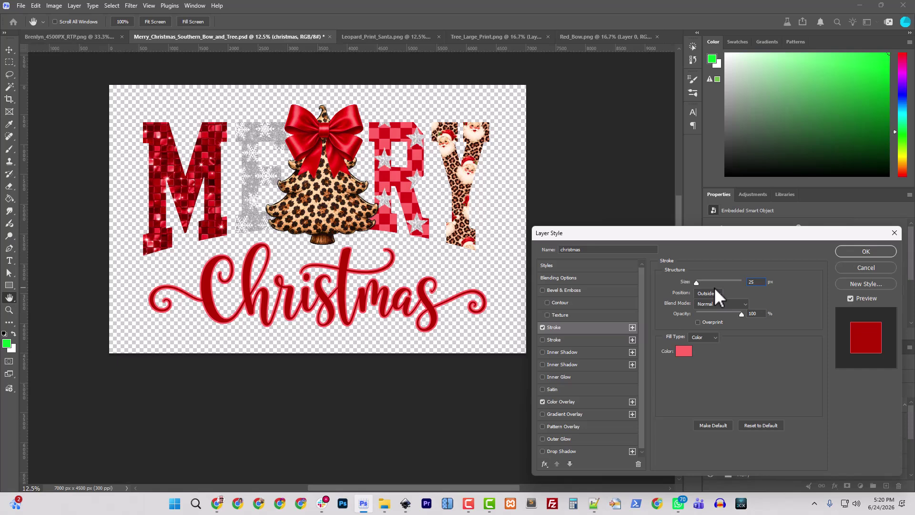
{"action": "key", "text": "Return"}
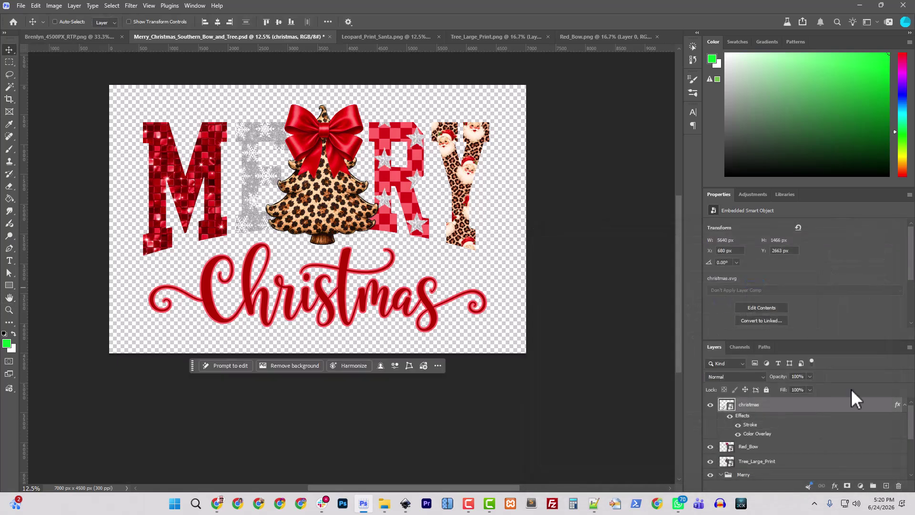
Collapse the Merry group in the layer stack and toggle its visibility to check which letters it holds.
{"action": "left_click", "coordinate": [769, 447]}
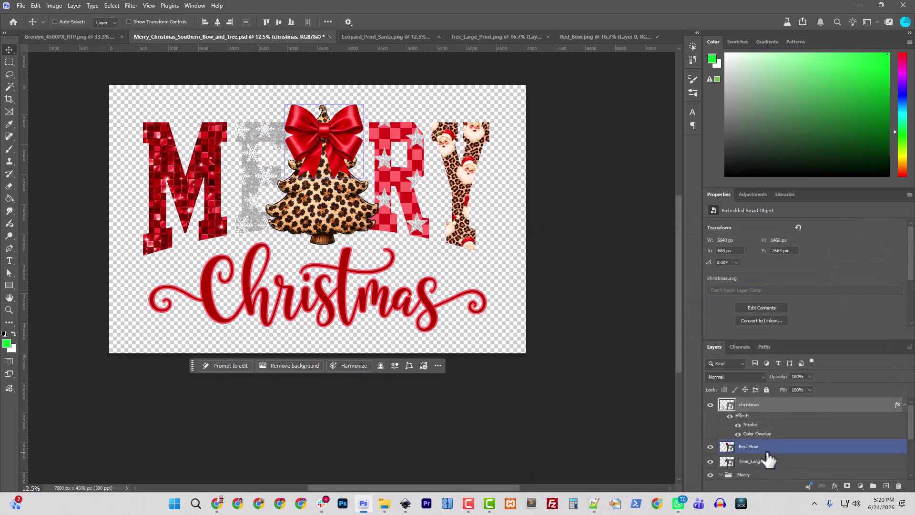
{"action": "left_click", "coordinate": [795, 461]}
{"action": "scroll", "coordinate": [795, 461], "scroll_direction": "down", "scroll_amount": 3}
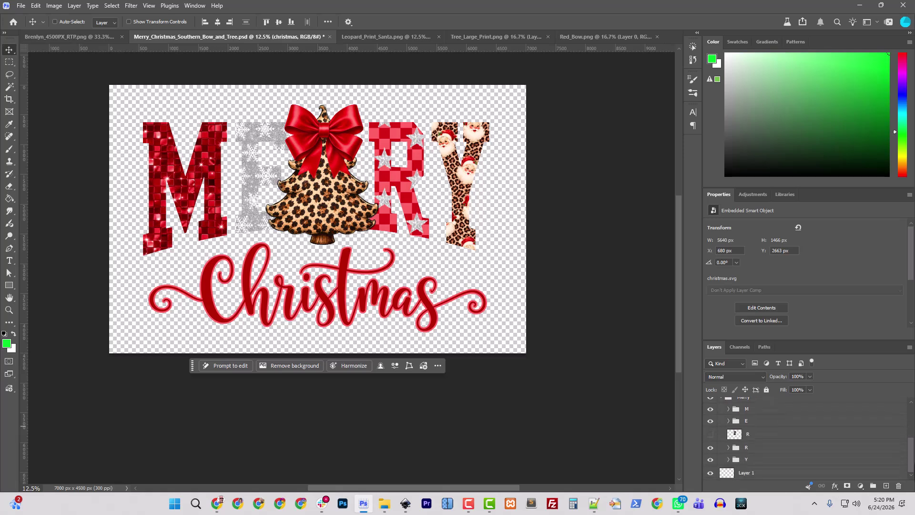
{"action": "scroll", "coordinate": [737, 426], "scroll_direction": "up", "scroll_amount": 2}
{"action": "left_click", "coordinate": [736, 416]}
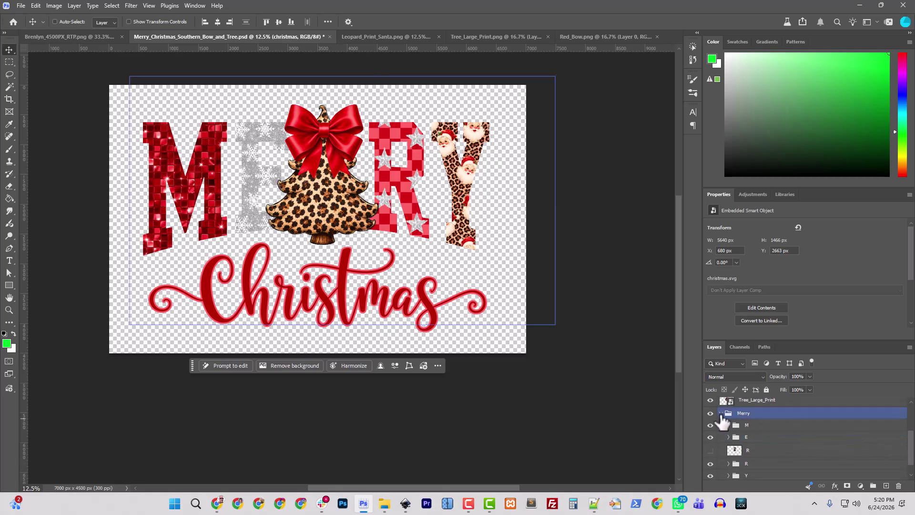
{"action": "left_click", "coordinate": [721, 414]}
{"action": "left_click", "coordinate": [710, 459]}
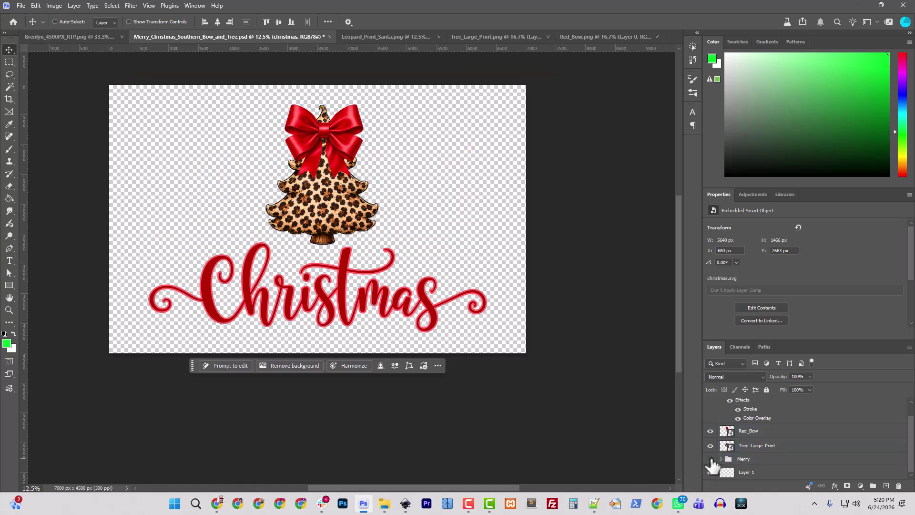
Add a 25 px outside stroke in white (ffffff) to the Merry group.
{"action": "right_click", "coordinate": [753, 458]}
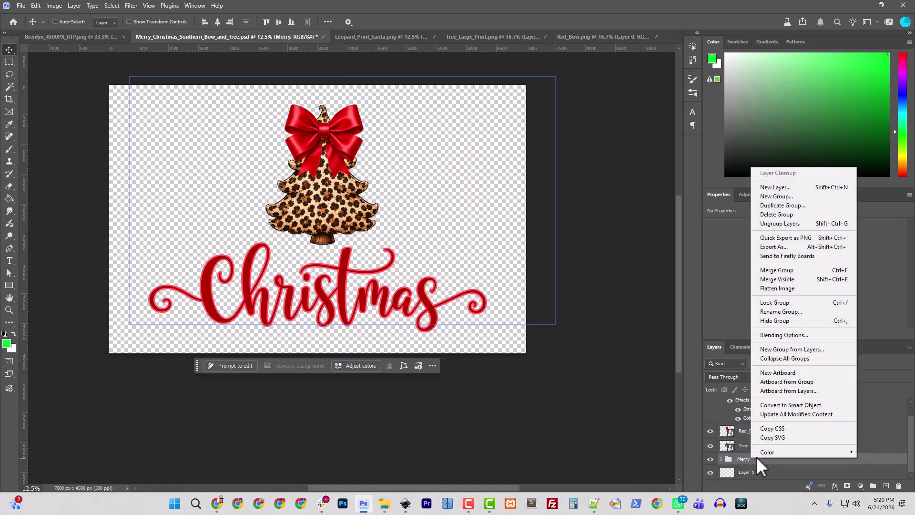
{"action": "left_click", "coordinate": [784, 335]}
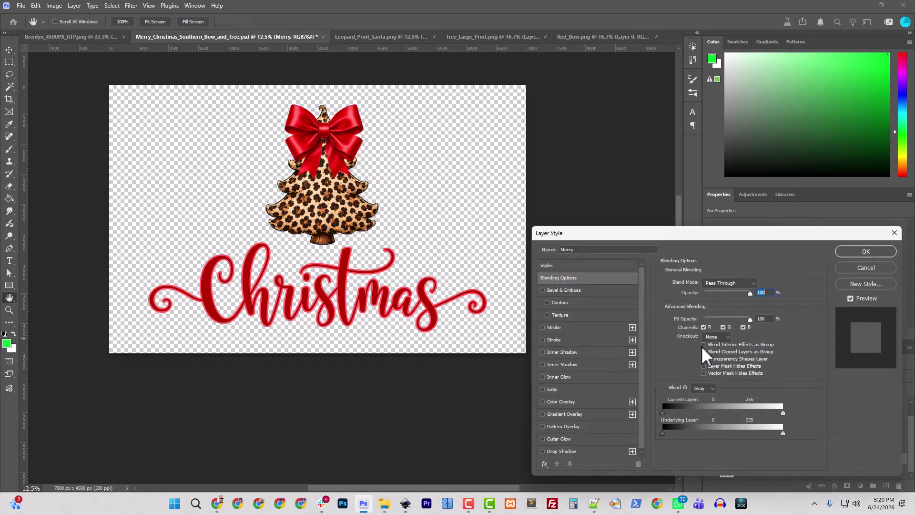
{"action": "left_click", "coordinate": [556, 328]}
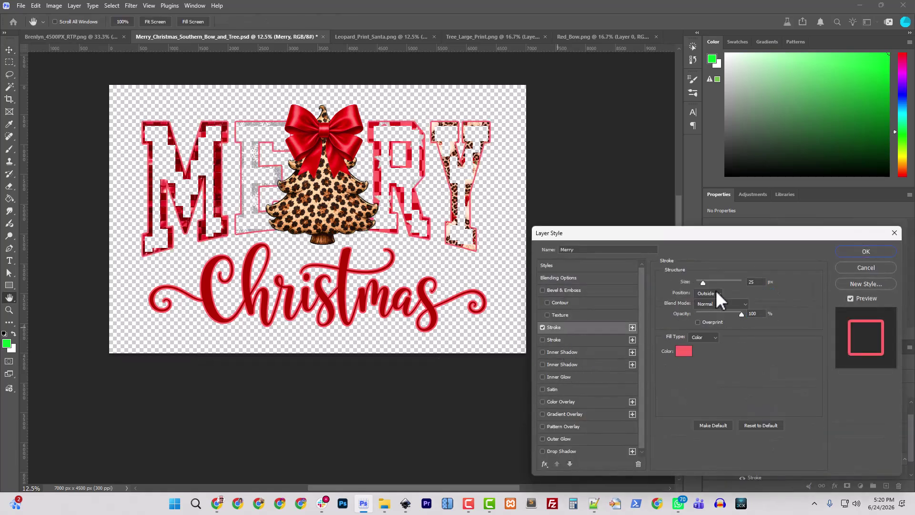
{"action": "left_click", "coordinate": [685, 353]}
{"action": "type", "text": "ffffff"}
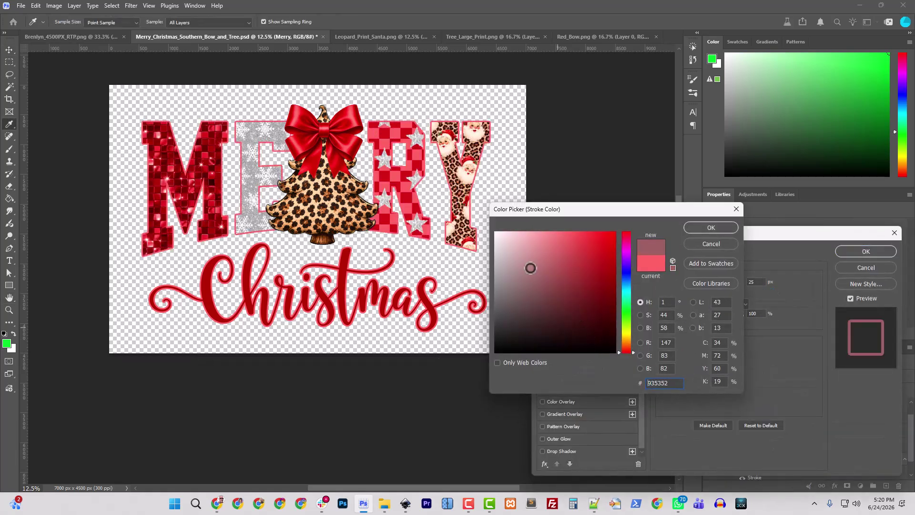
{"action": "left_click", "coordinate": [697, 229]}
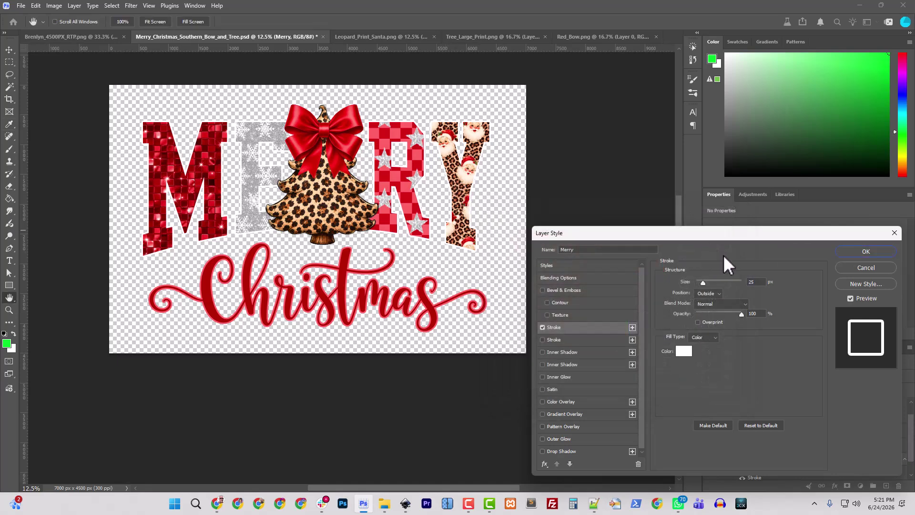
{"action": "left_click", "coordinate": [854, 254]}
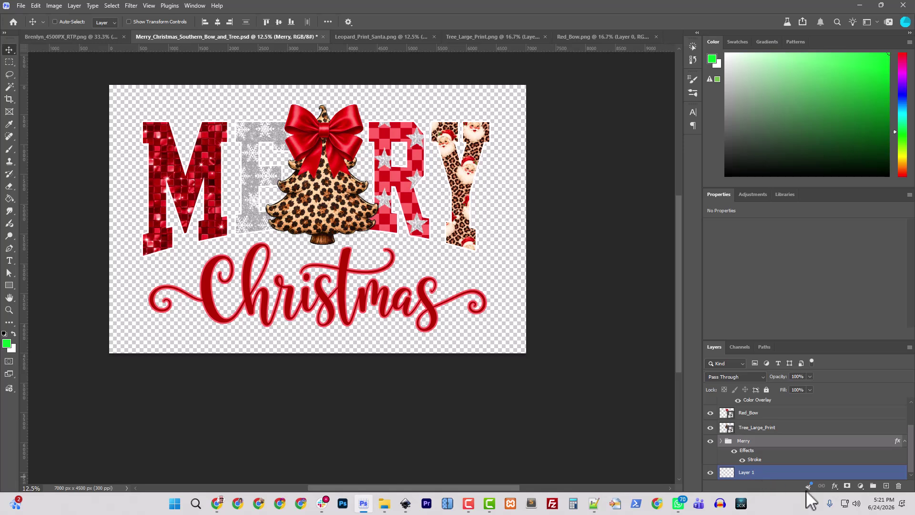
Hide Layer 1 and add a black (000000) Solid Color fill layer directly above it as the background.
{"action": "left_click", "coordinate": [752, 474]}
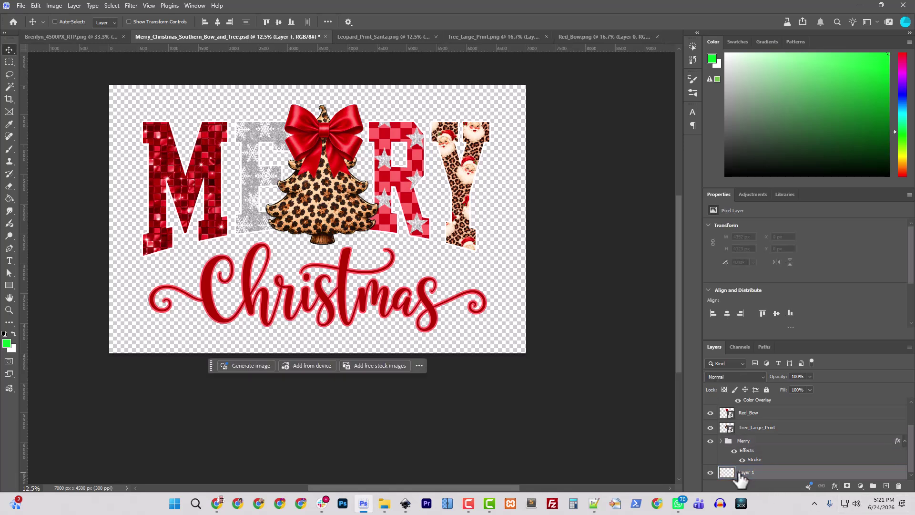
{"action": "left_click", "coordinate": [710, 472]}
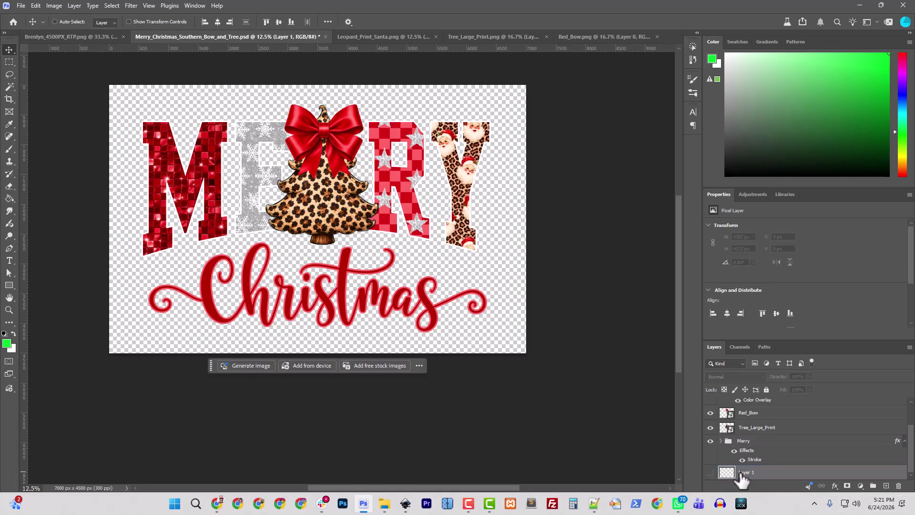
{"action": "left_click", "coordinate": [860, 485]}
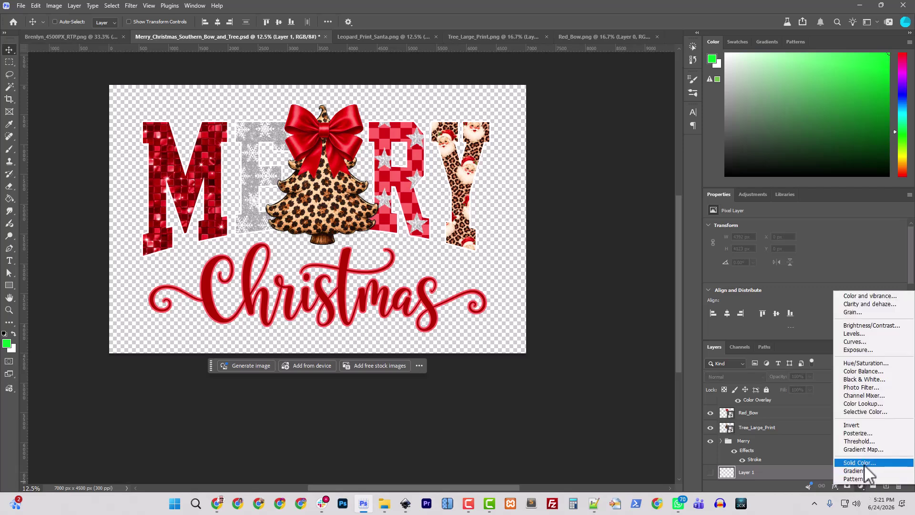
{"action": "left_click", "coordinate": [860, 462]}
{"action": "type", "text": "000000"}
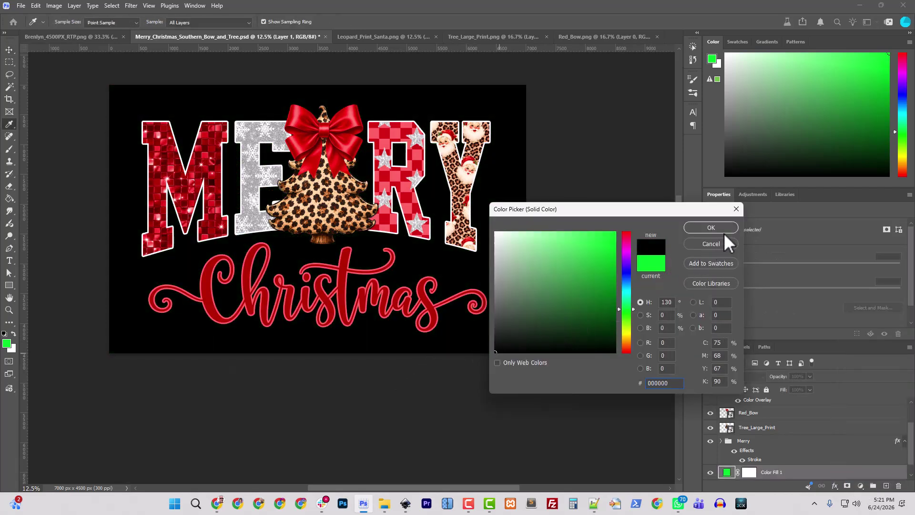
{"action": "left_click", "coordinate": [724, 232]}
Delete the hidden Layer 1 below the black fill layer.
{"action": "scroll", "coordinate": [756, 470], "scroll_direction": "down", "scroll_amount": 1}
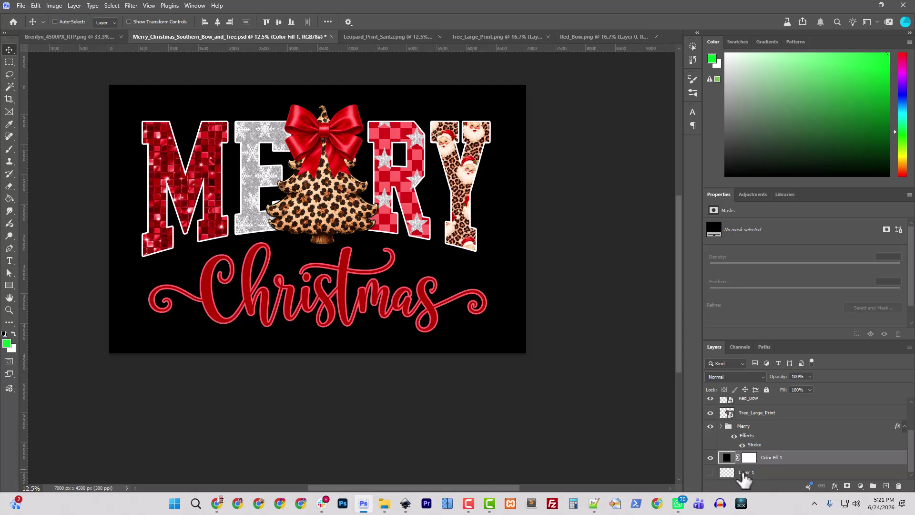
{"action": "left_click", "coordinate": [745, 476]}
{"action": "key", "text": "Delete"}
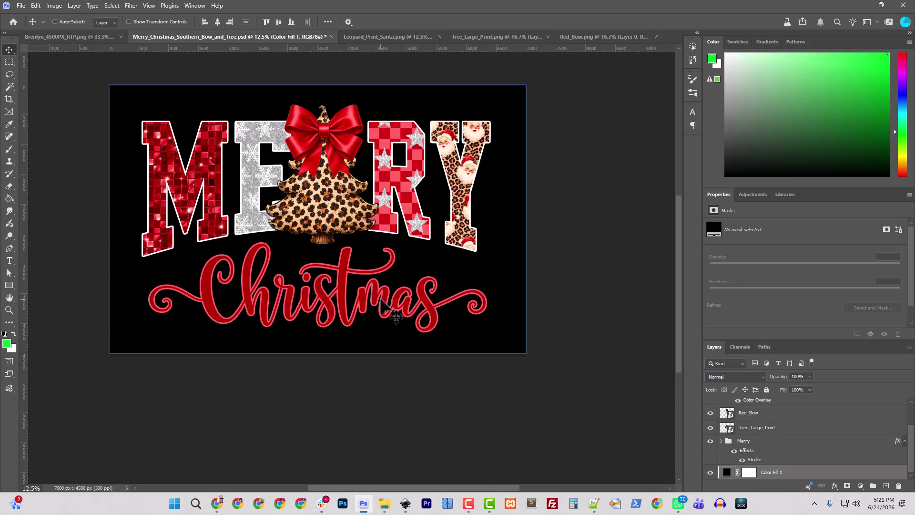
Save the Merry Christmas document with the black fill layer as its background.
{"action": "left_click", "coordinate": [396, 315], "text": "ctrl"}
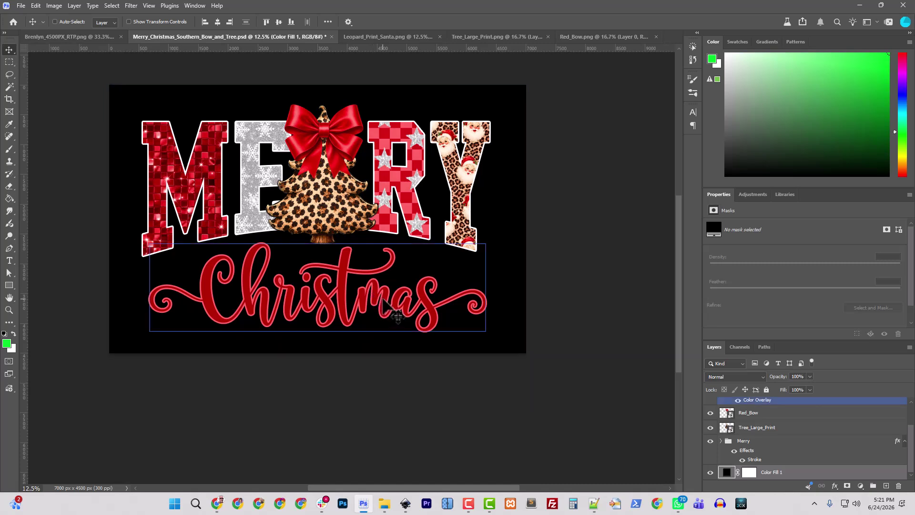
{"action": "left_click", "coordinate": [772, 441]}
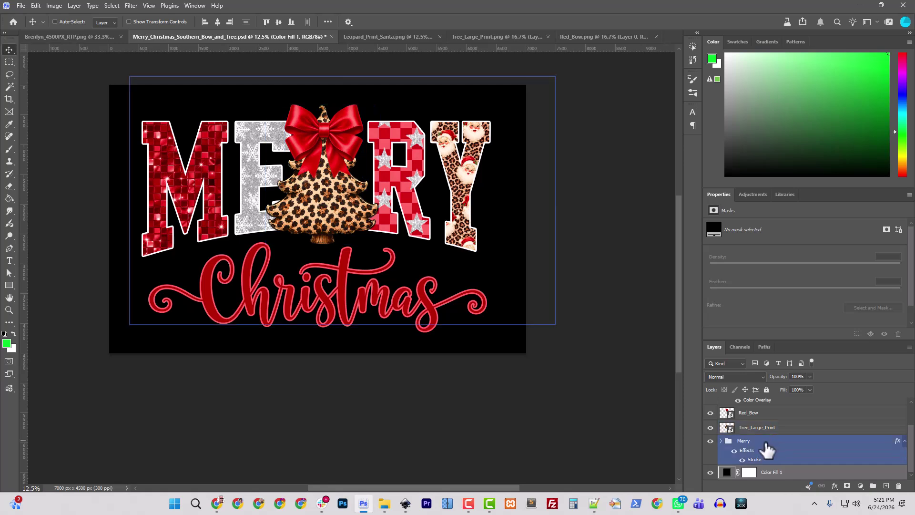
{"action": "left_click", "coordinate": [713, 474]}
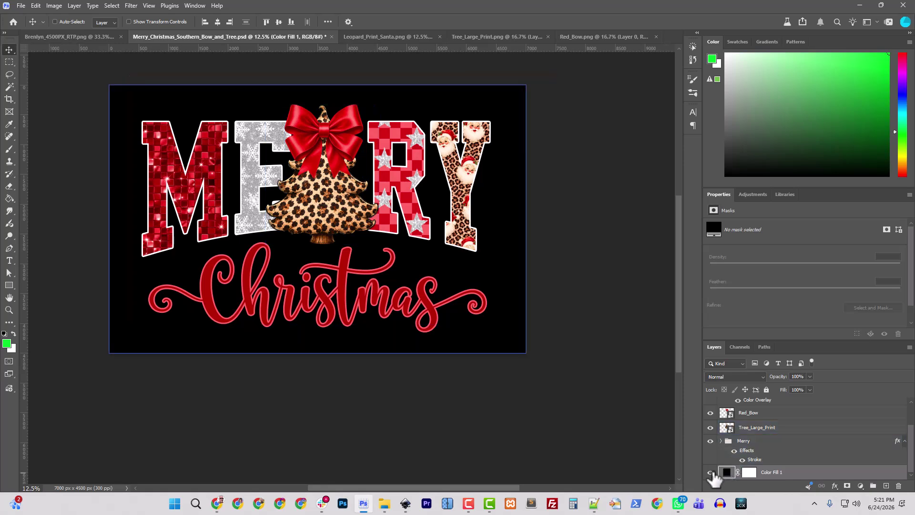
{"action": "left_click", "coordinate": [20, 7]}
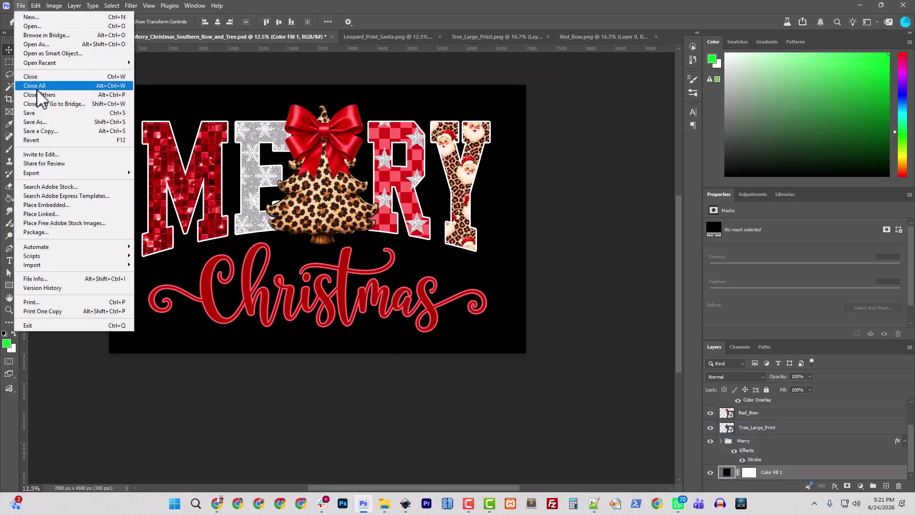
{"action": "left_click", "coordinate": [29, 113]}
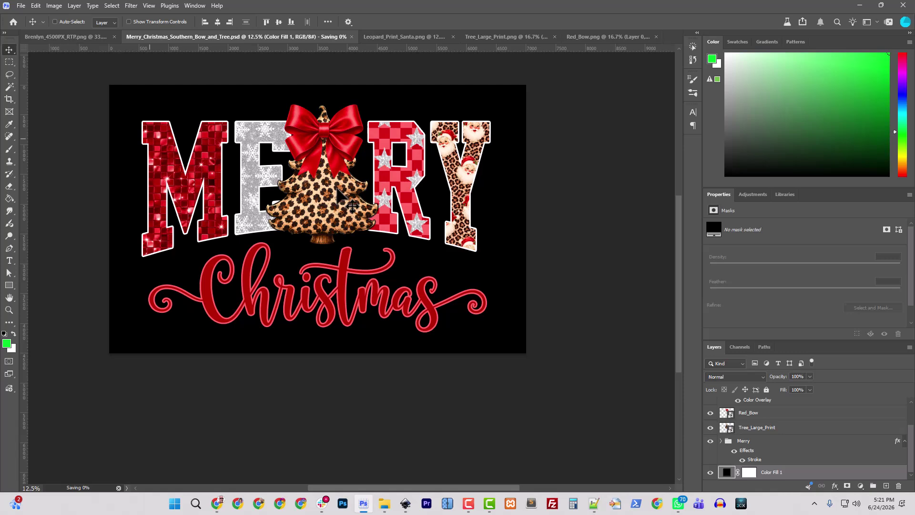
Try a dark green (216313) for the background fill layer.
{"action": "double_click", "coordinate": [726, 473]}
{"action": "left_click_drag", "start_coordinate": [604, 328], "coordinate": [490, 230]}
{"action": "left_click_drag", "start_coordinate": [633, 352], "coordinate": [631, 316]}
{"action": "left_click_drag", "start_coordinate": [575, 290], "coordinate": [589, 305]}
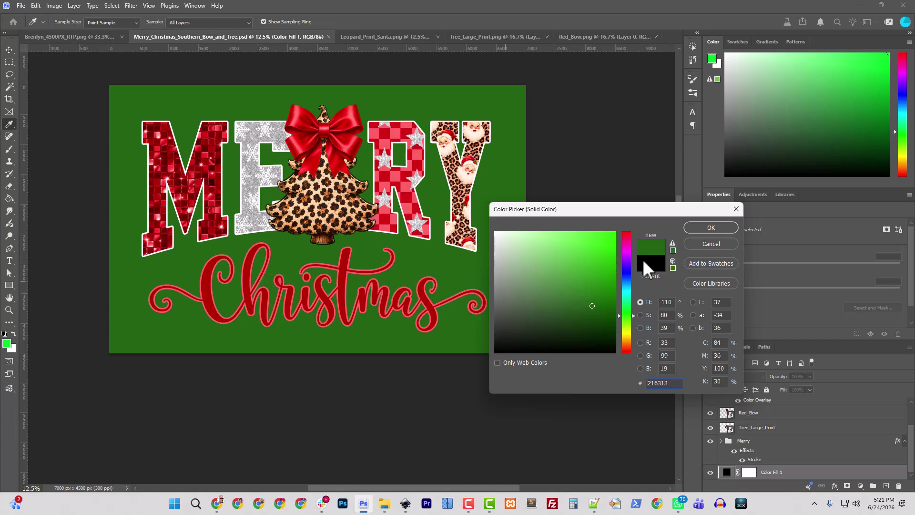
{"action": "left_click", "coordinate": [710, 244]}
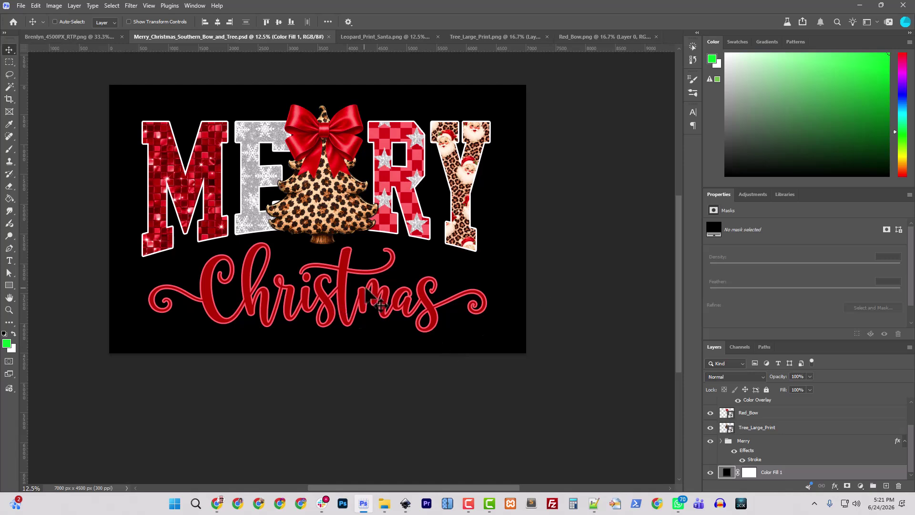
Hide the black fill layer and trim the canvas on all four sides based on transparent pixels.
{"action": "left_click", "coordinate": [21, 4]}
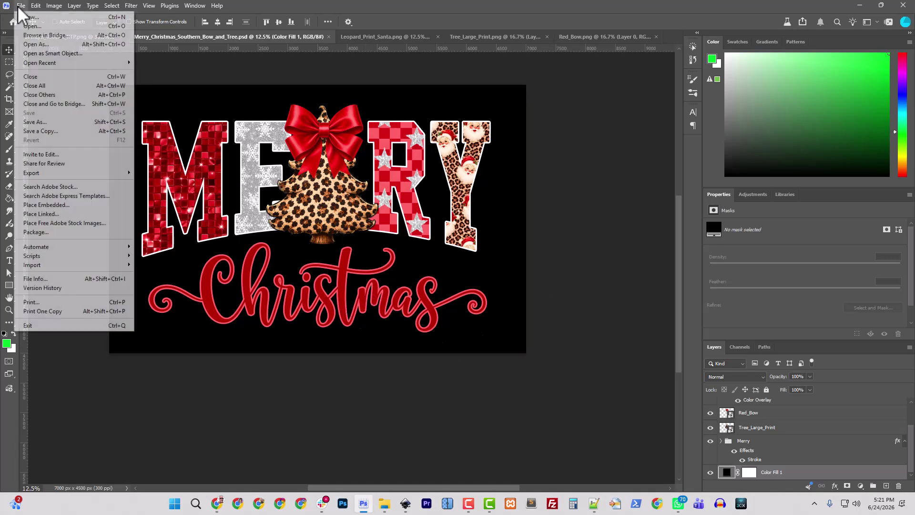
{"action": "left_click", "coordinate": [28, 7]}
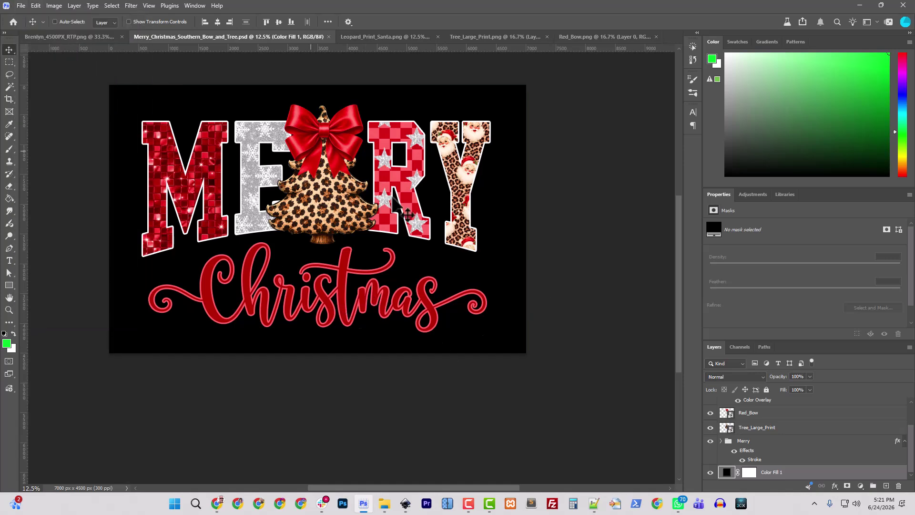
{"action": "left_click", "coordinate": [710, 472]}
{"action": "left_click", "coordinate": [54, 5]}
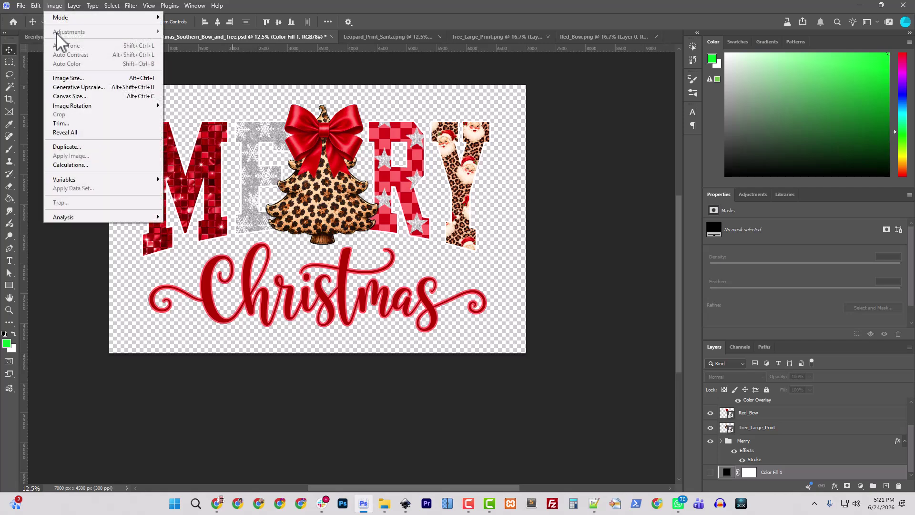
{"action": "left_click", "coordinate": [74, 122]}
{"action": "left_click", "coordinate": [451, 194]}
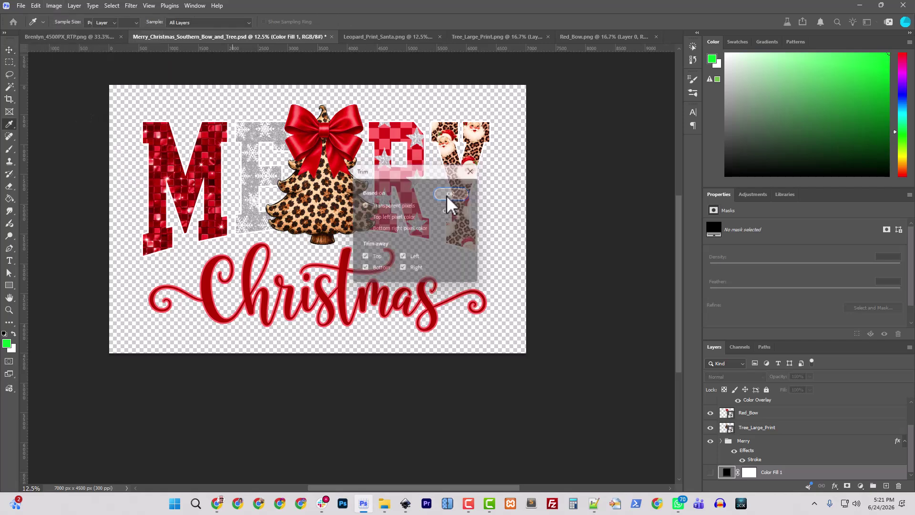
{"action": "key", "text": "v"}
{"action": "left_click", "coordinate": [292, 210], "text": "ctrl"}
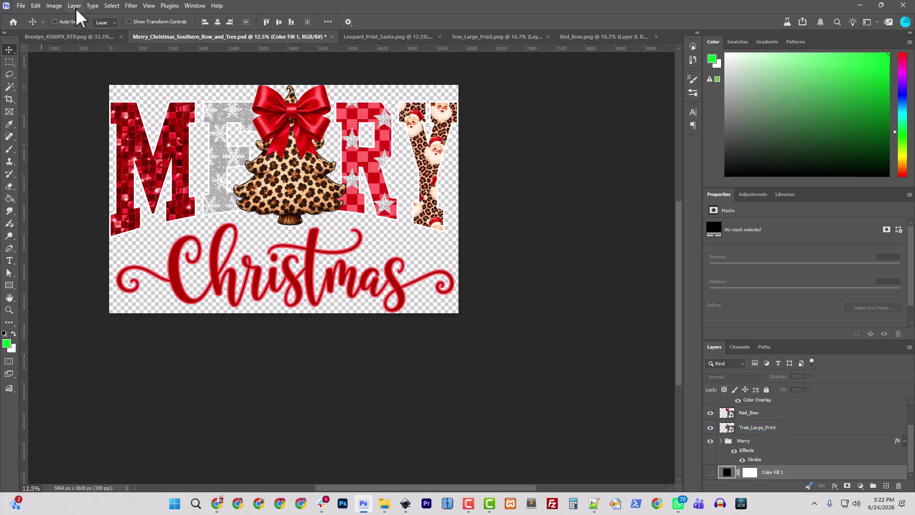
Resize the image to 4500 px wide, keeping the proportions linked and the resolution at 300 pixels/inch.
{"action": "left_click", "coordinate": [56, 6]}
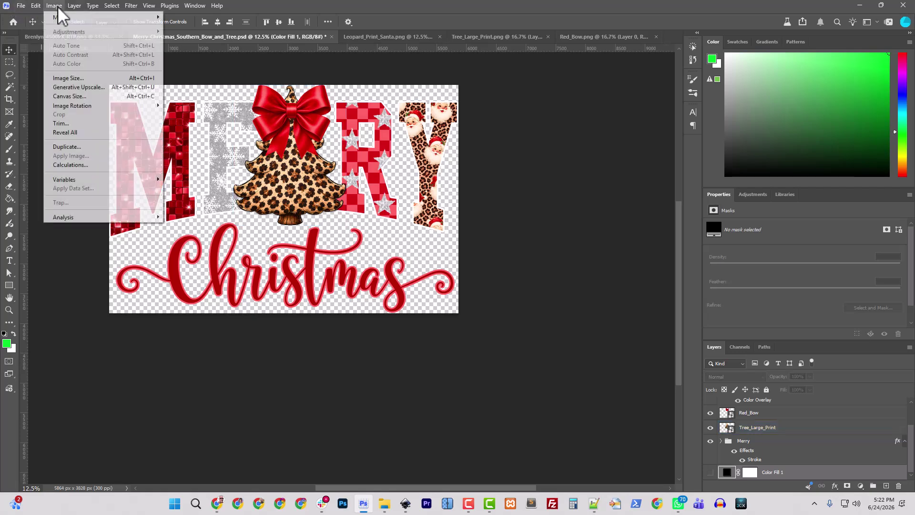
{"action": "left_click", "coordinate": [72, 78]}
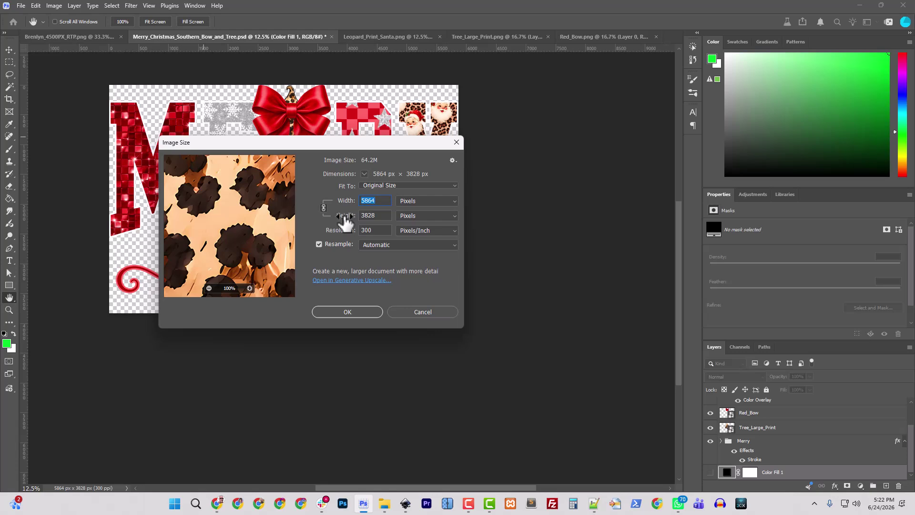
{"action": "type", "text": "4500"}
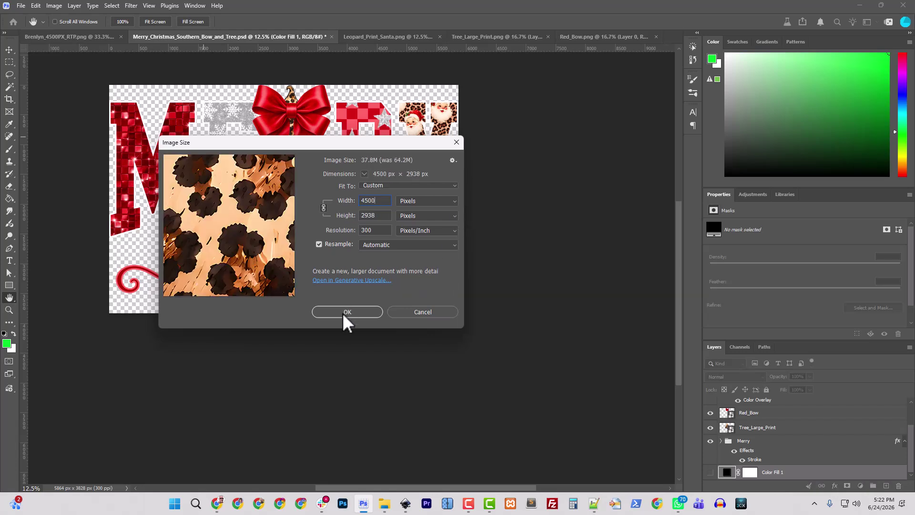
{"action": "left_click", "coordinate": [342, 312]}
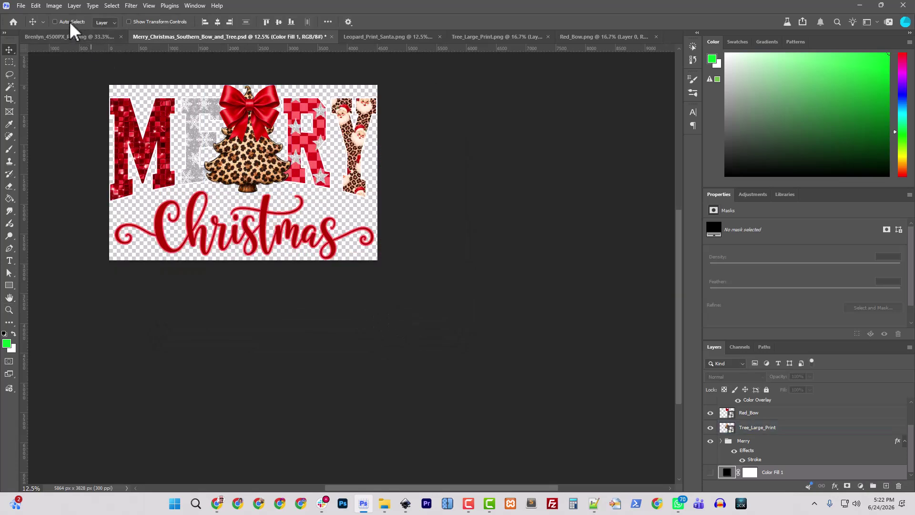
Quick-export the design as PNG to the Merry_Christmas_Southern_Bow_and_Tree folder, appending _4500px and the designer's tag to the file name.
{"action": "left_click", "coordinate": [21, 6]}
{"action": "mouse_move", "coordinate": [89, 170]}
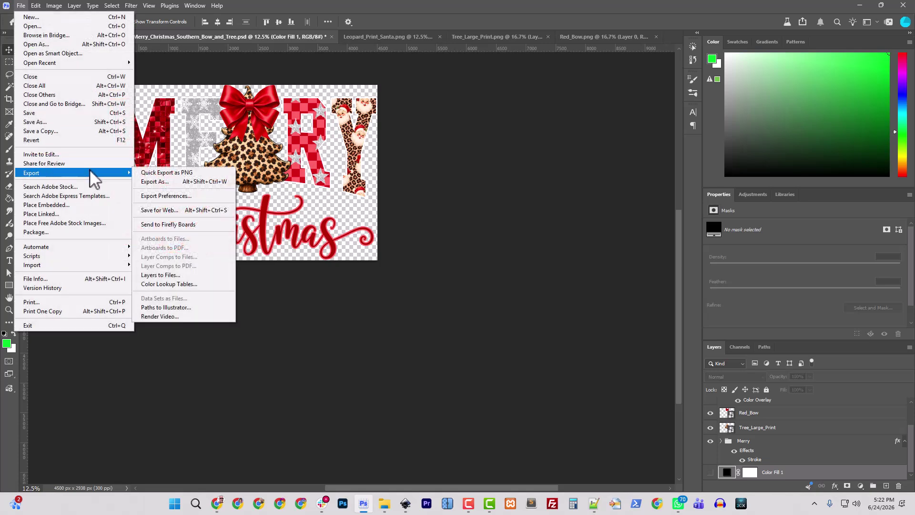
{"action": "left_click", "coordinate": [167, 173]}
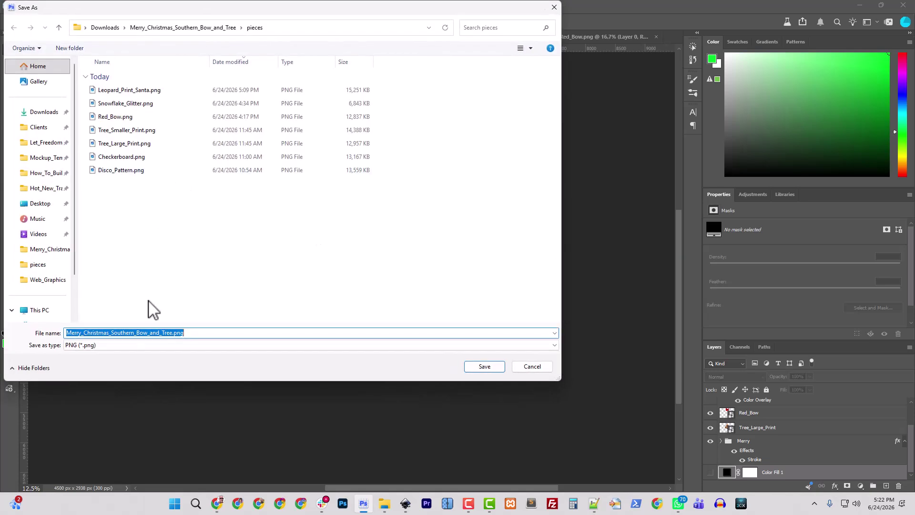
{"action": "left_click", "coordinate": [207, 28]}
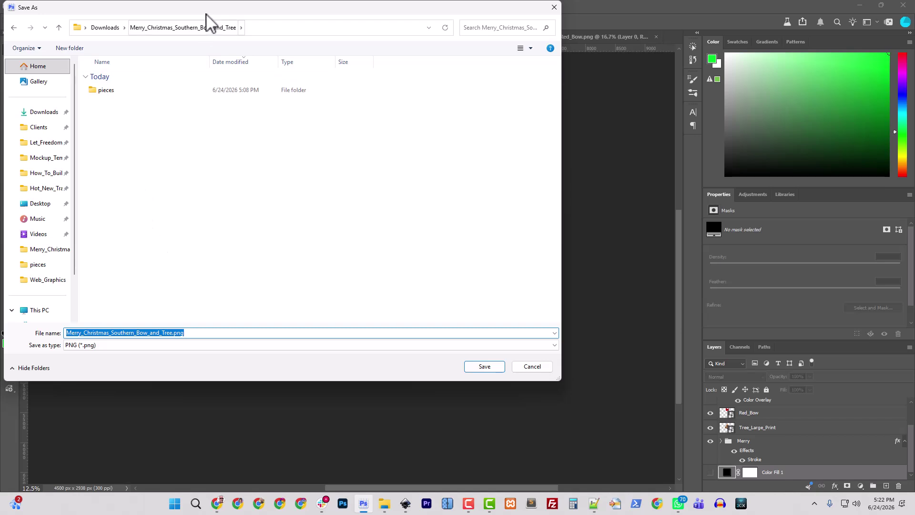
{"action": "left_click", "coordinate": [174, 332]}
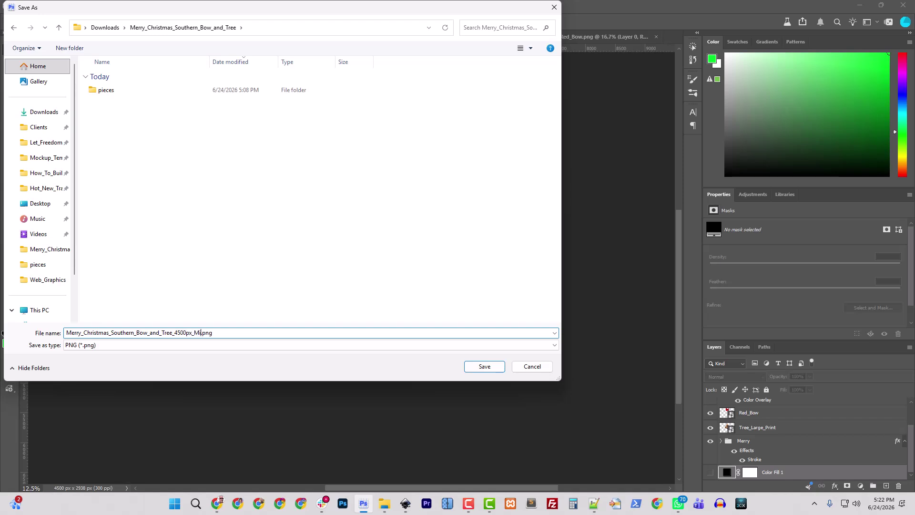
{"action": "key", "text": "Return"}
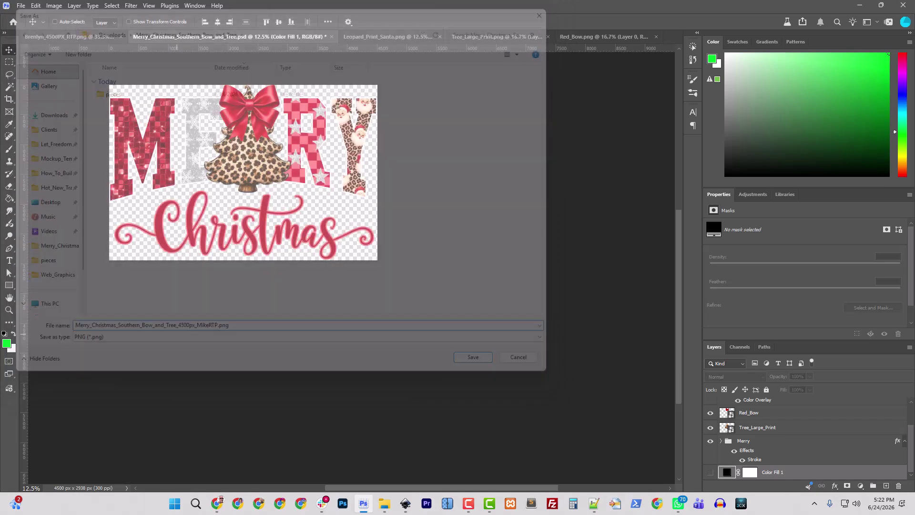
Open the exported 4500px PNG from its folder in Photos and view the finished design full screen.
{"action": "mouse_move", "coordinate": [384, 503]}
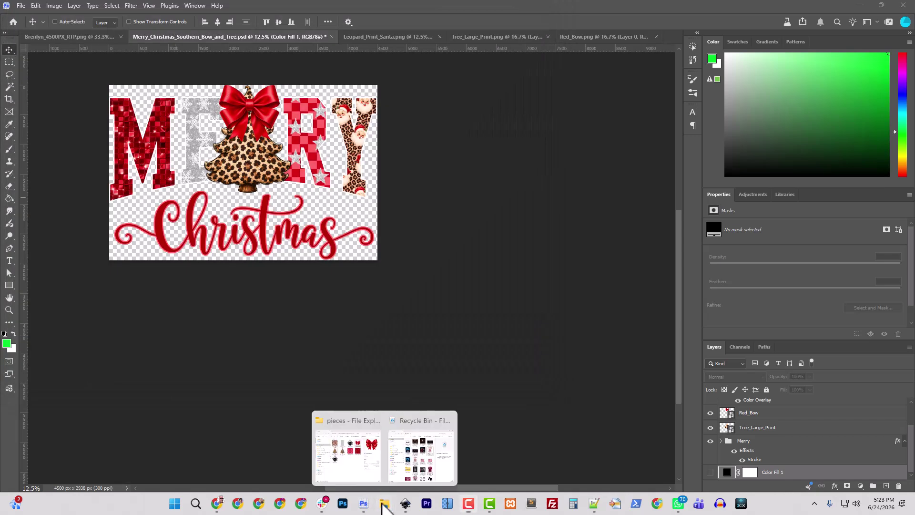
{"action": "left_click", "coordinate": [346, 424]}
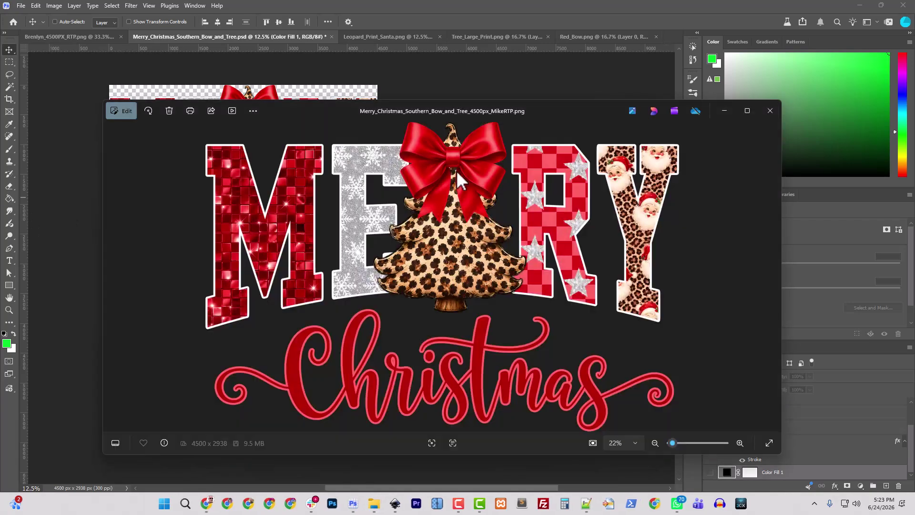
{"action": "left_click_drag", "start_coordinate": [482, 113], "coordinate": [454, 1]}
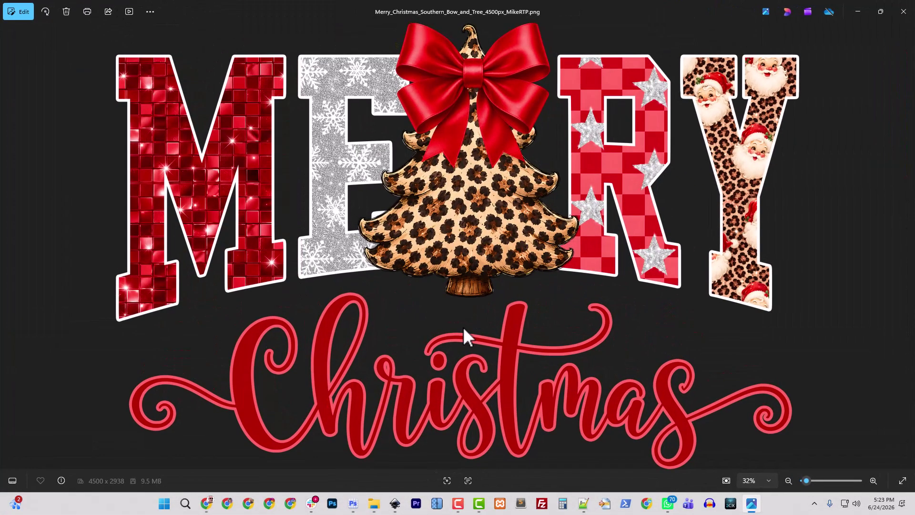